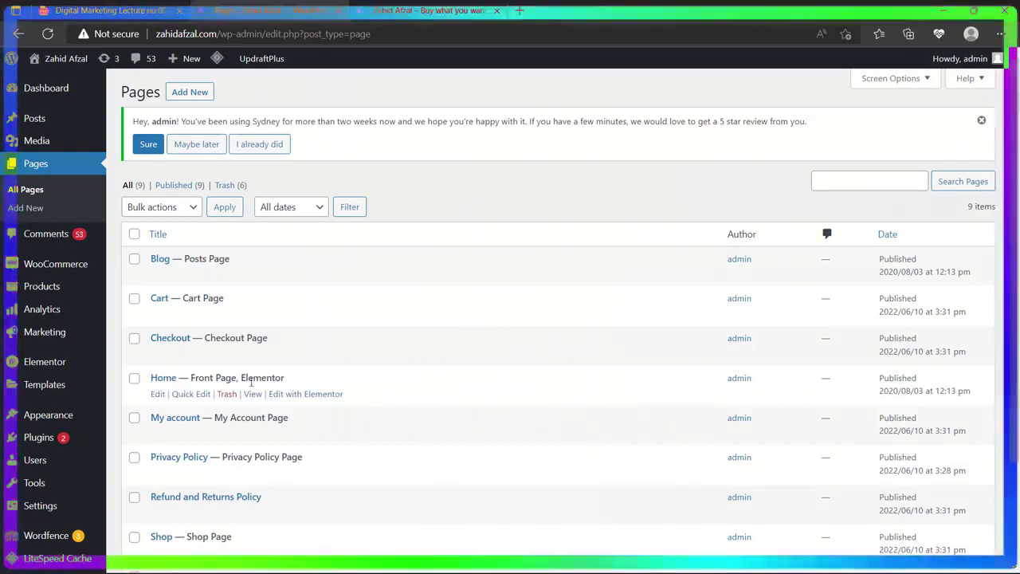
Open the Home page with Elementor and choose to recreate the missing default kit.
{"action": "left_click", "coordinate": [294, 395]}
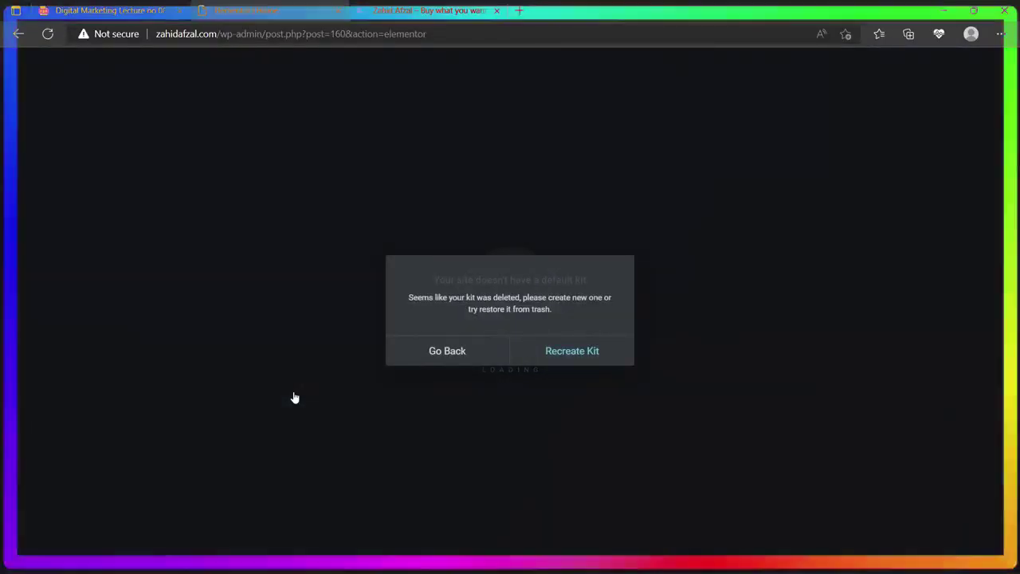
{"action": "left_click", "coordinate": [561, 358]}
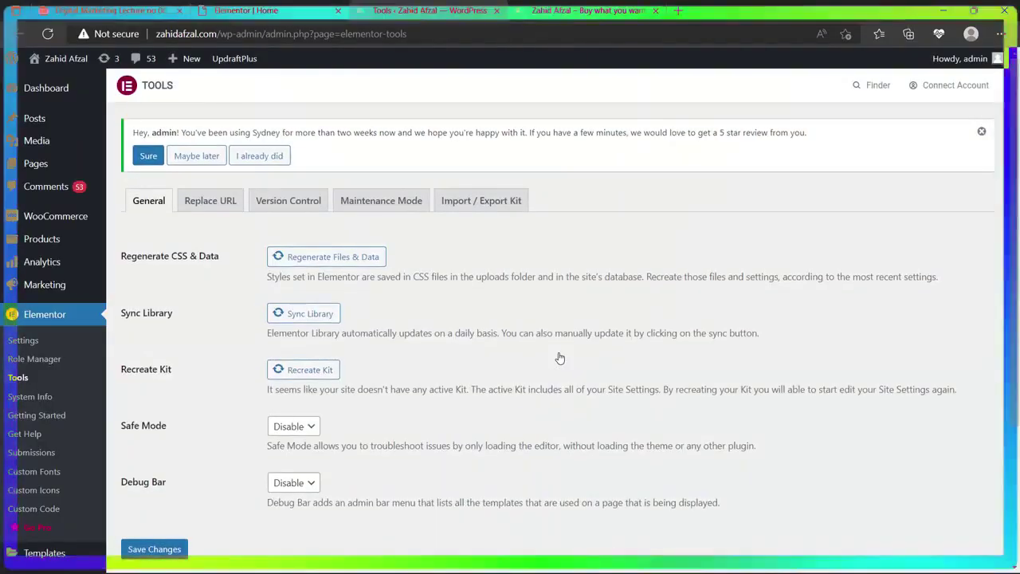
Recreate the default kit, save the Tools settings, and go back to the Elementor | Home tab.
{"action": "left_click", "coordinate": [319, 378]}
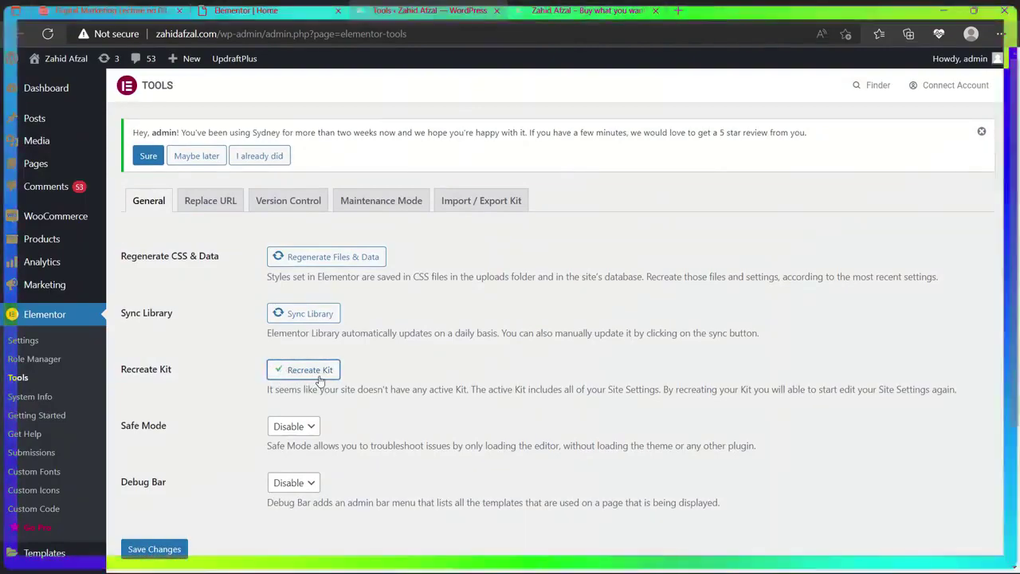
{"action": "left_click", "coordinate": [154, 549]}
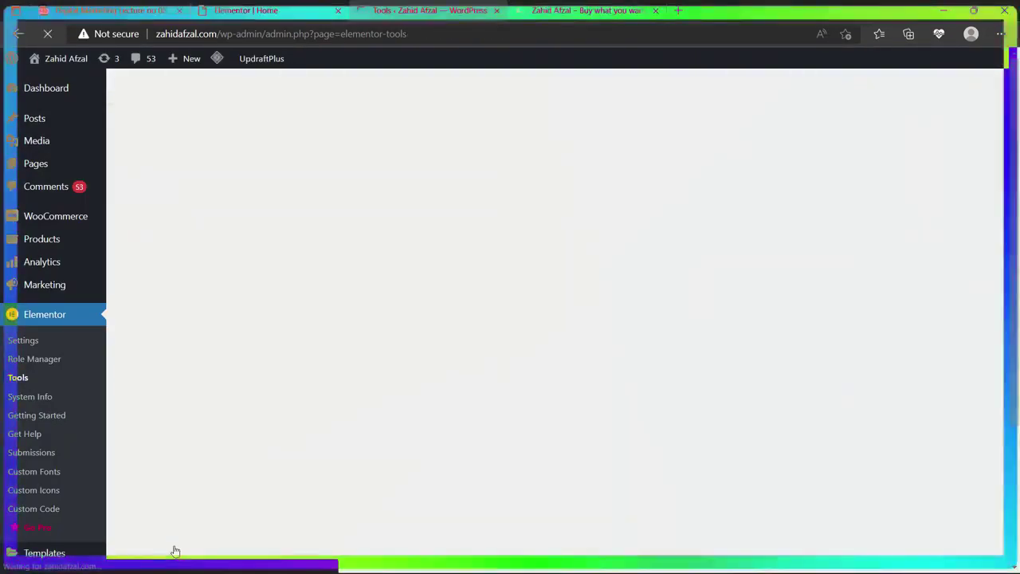
{"action": "left_click", "coordinate": [232, 8]}
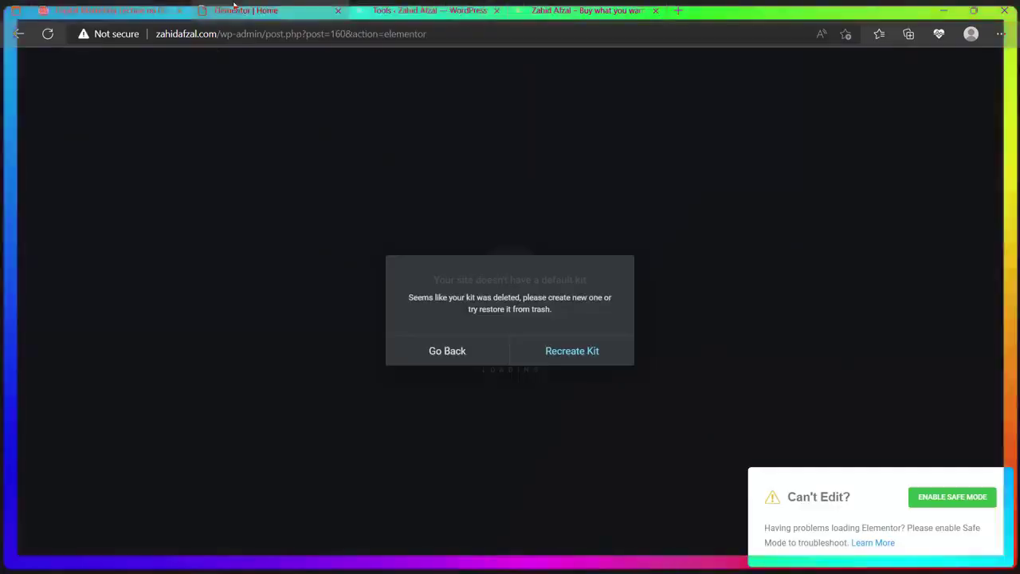
Leave the no-kit dialog and reopen Home with Elementor from the Pages list.
{"action": "left_click", "coordinate": [447, 351]}
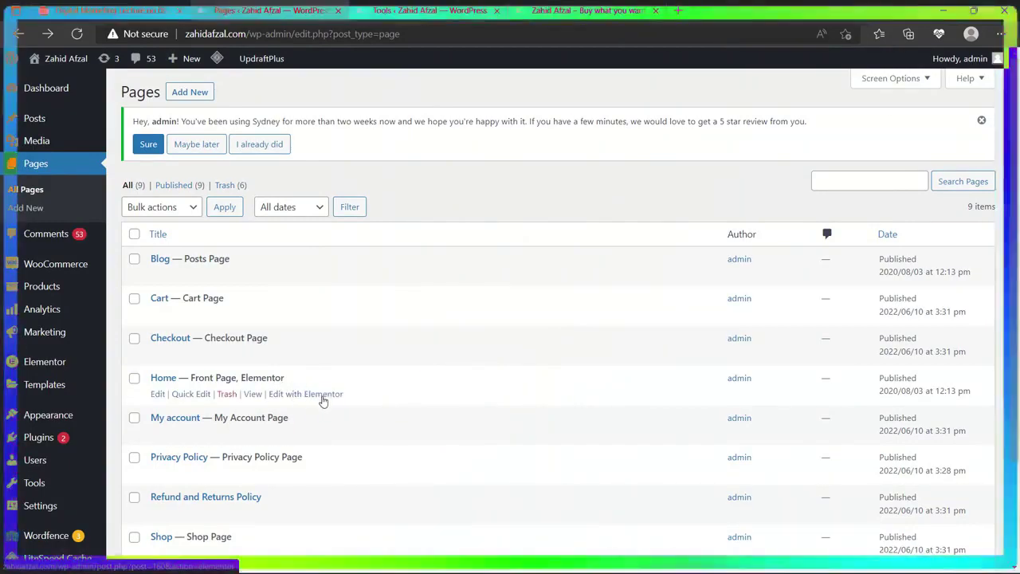
{"action": "left_click", "coordinate": [322, 399]}
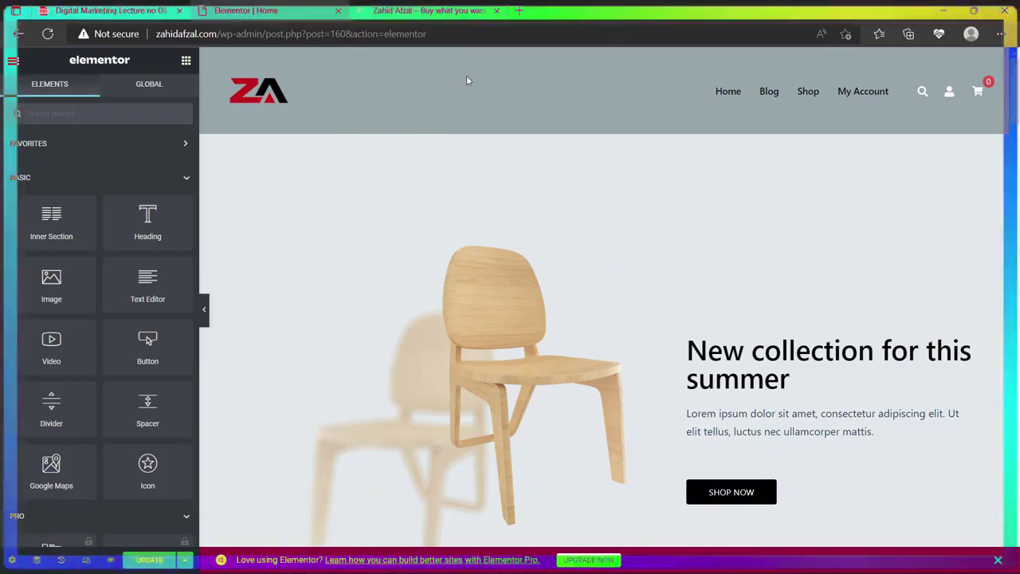
{"action": "left_click", "coordinate": [413, 6]}
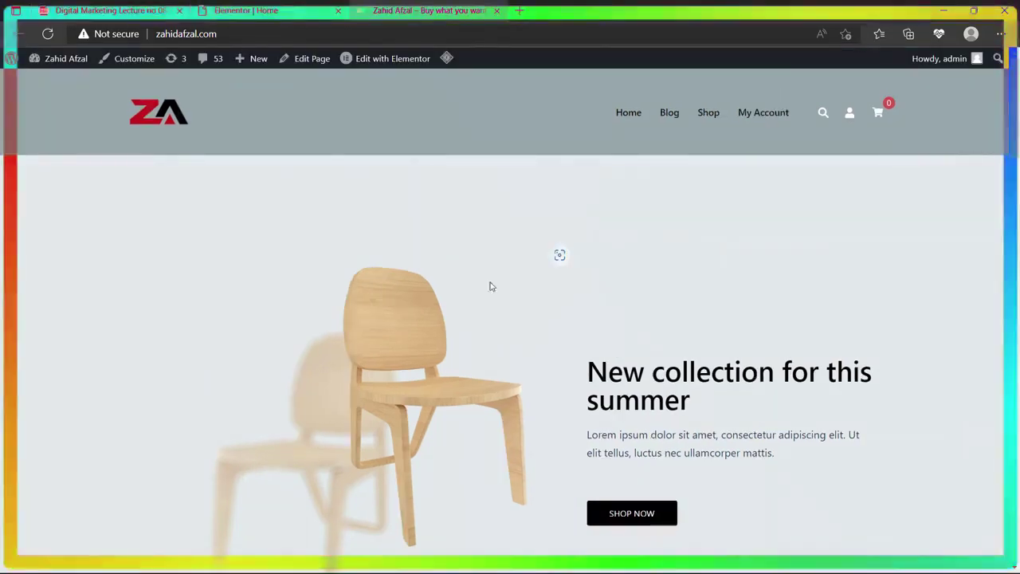
{"action": "scroll", "coordinate": [481, 294], "scroll_direction": "down", "scroll_amount": 15}
{"action": "scroll", "coordinate": [475, 317], "scroll_direction": "down", "scroll_amount": 6}
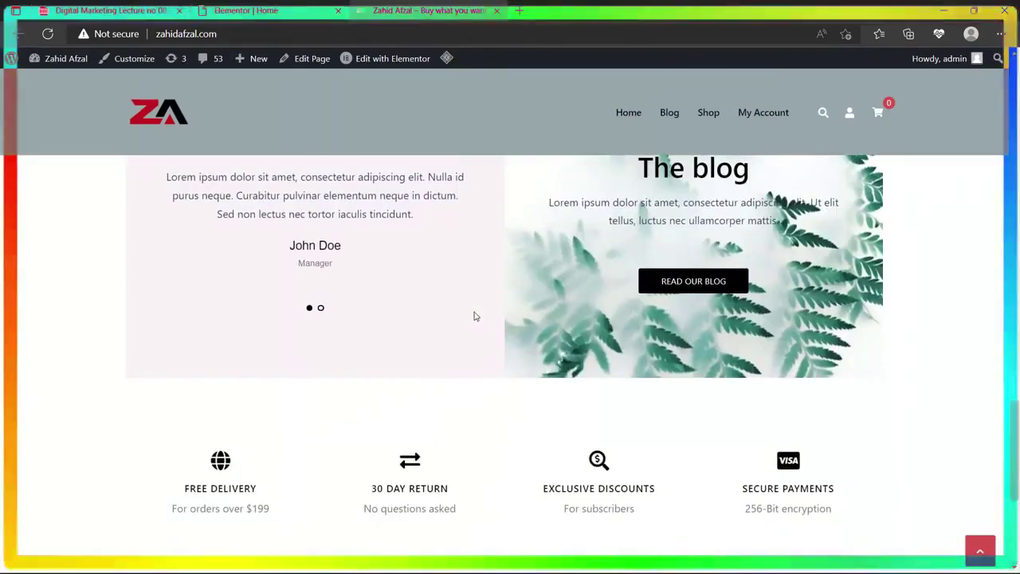
{"action": "scroll", "coordinate": [475, 316], "scroll_direction": "up", "scroll_amount": 10}
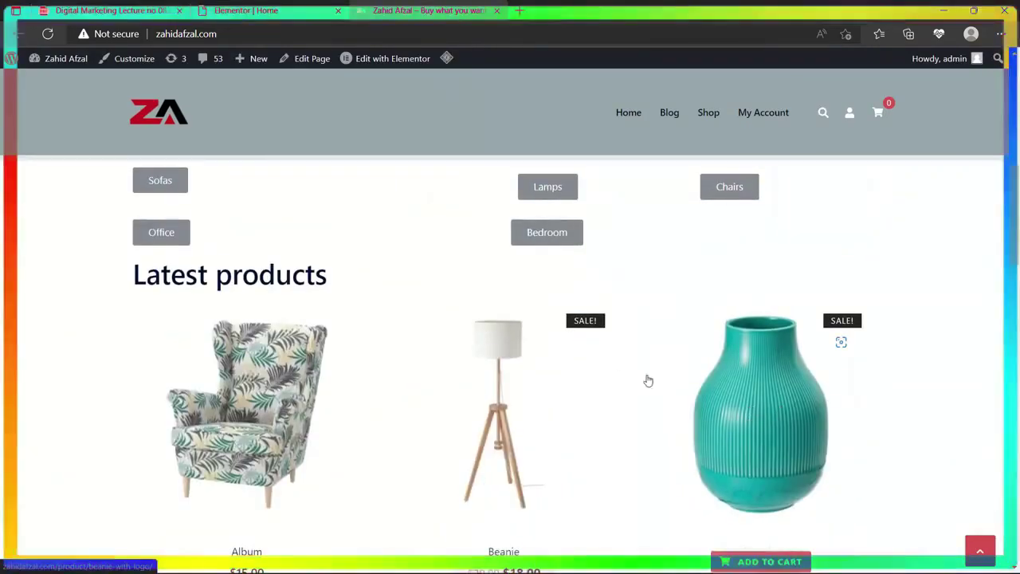
{"action": "scroll", "coordinate": [638, 377], "scroll_direction": "up", "scroll_amount": 10}
{"action": "scroll", "coordinate": [642, 382], "scroll_direction": "down", "scroll_amount": 10}
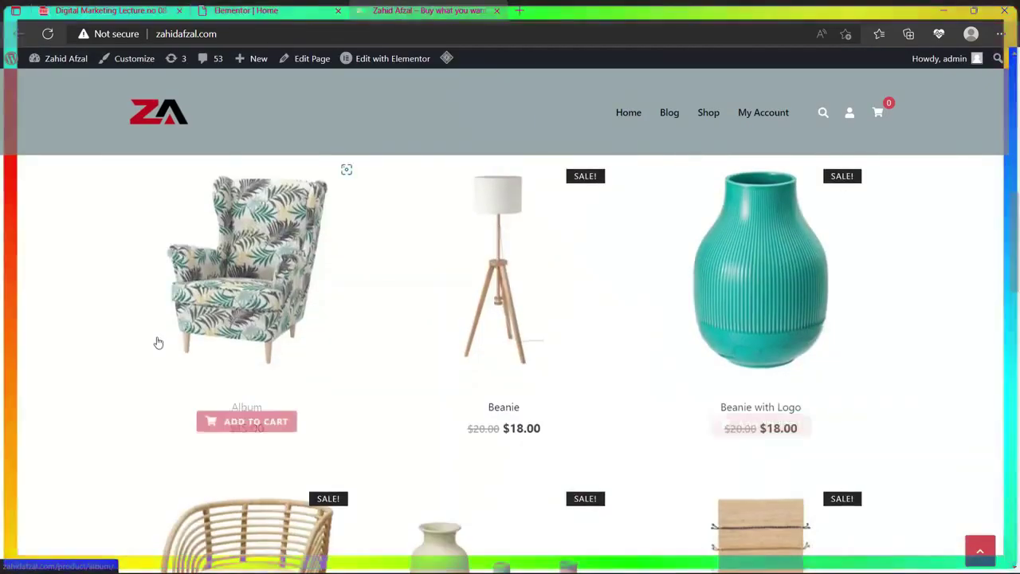
{"action": "scroll", "coordinate": [455, 421], "scroll_direction": "down", "scroll_amount": 5}
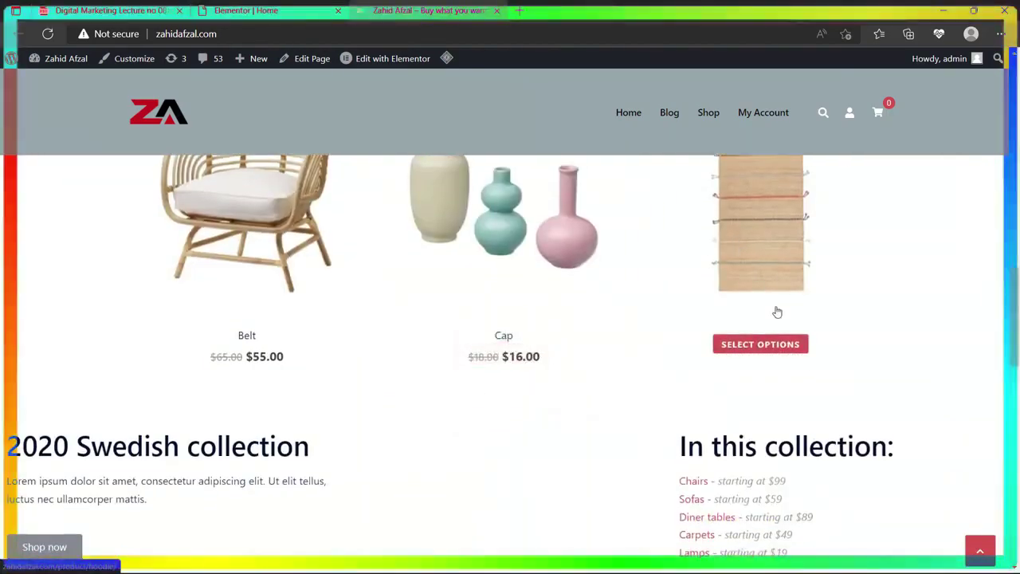
{"action": "scroll", "coordinate": [774, 312], "scroll_direction": "down", "scroll_amount": 4}
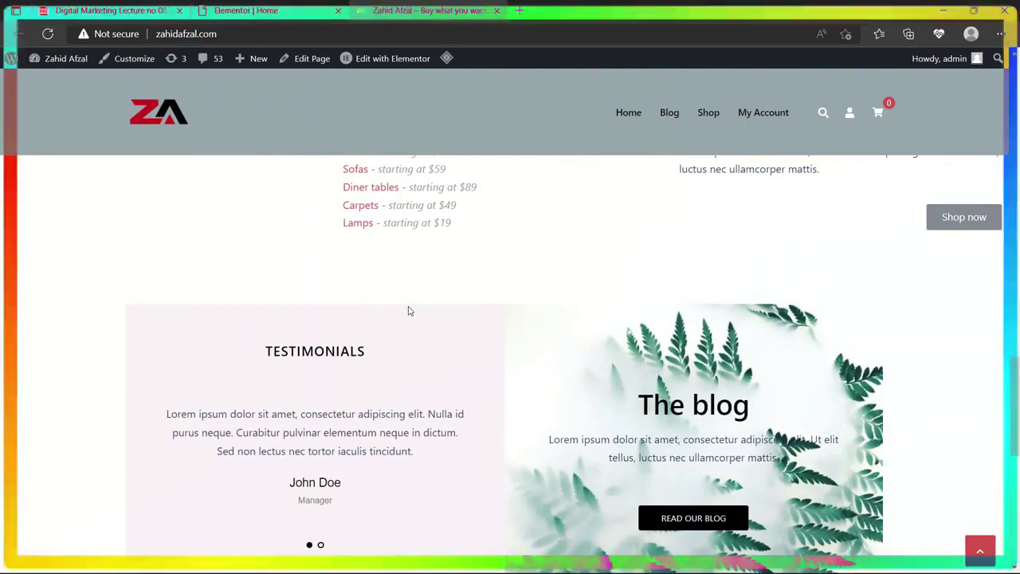
{"action": "scroll", "coordinate": [409, 311], "scroll_direction": "down", "scroll_amount": 2}
{"action": "scroll", "coordinate": [409, 311], "scroll_direction": "down", "scroll_amount": 5}
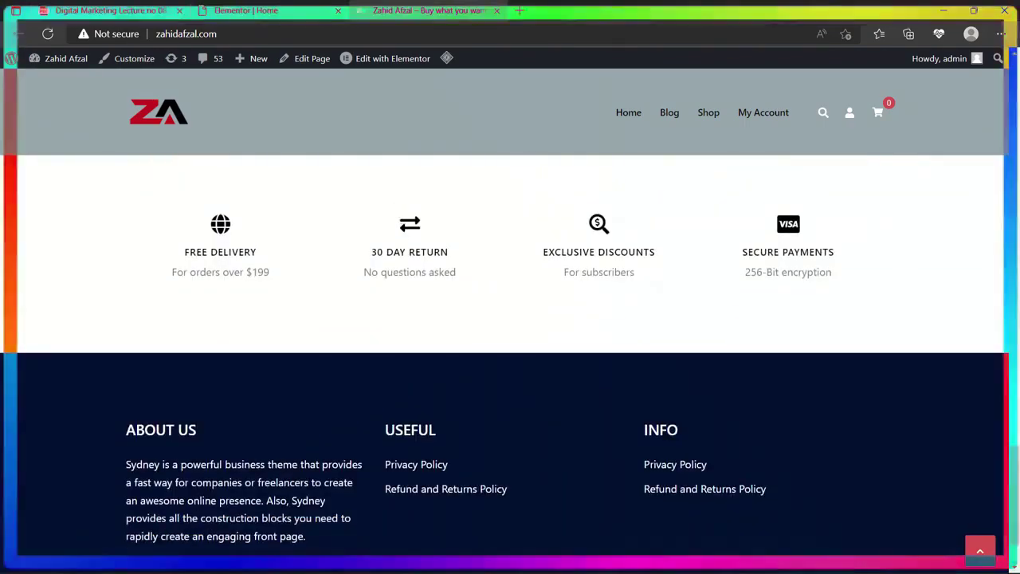
{"action": "left_click", "coordinate": [246, 11]}
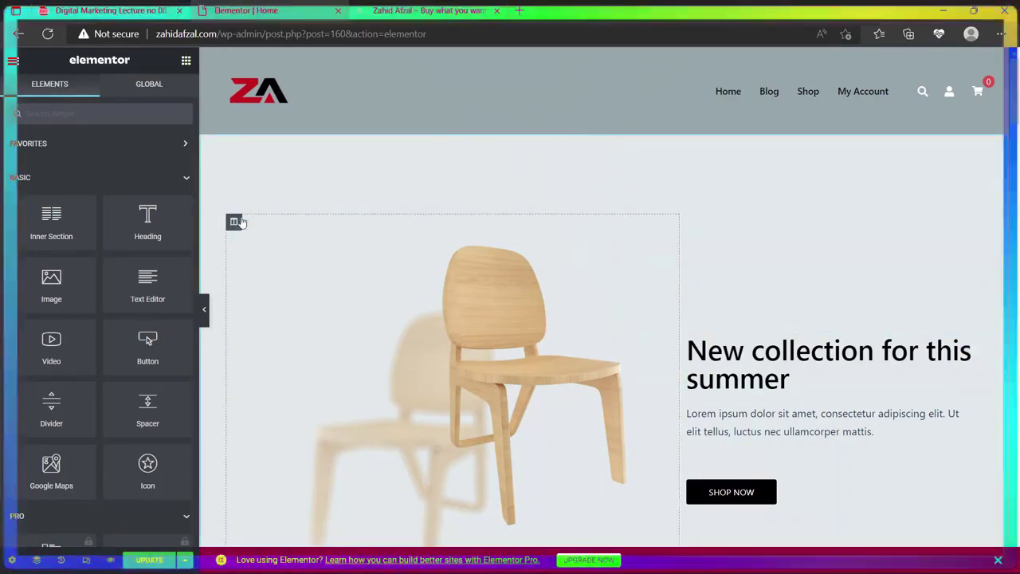
Try dragging a Heading and a Button widget onto the canvas, then cancel them.
{"action": "scroll", "coordinate": [605, 300], "scroll_direction": "down", "scroll_amount": 4}
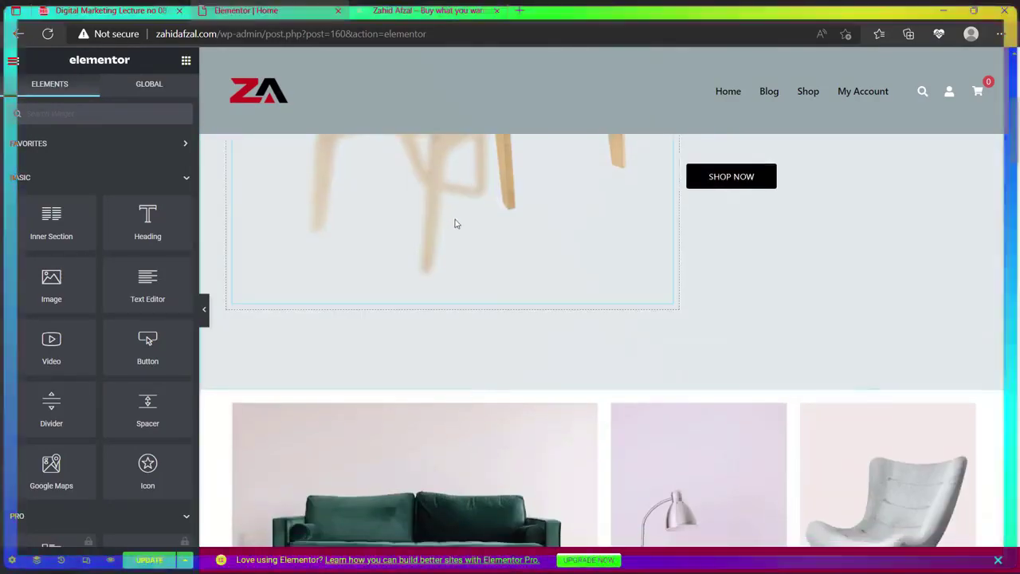
{"action": "scroll", "coordinate": [455, 224], "scroll_direction": "up", "scroll_amount": 3}
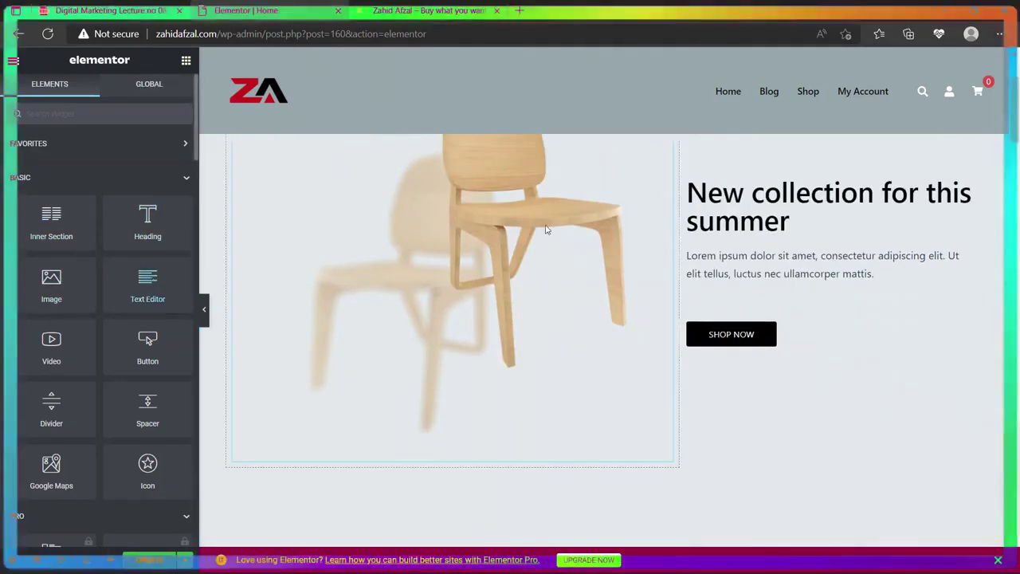
{"action": "left_click_drag", "start_coordinate": [144, 217], "coordinate": [217, 224]}
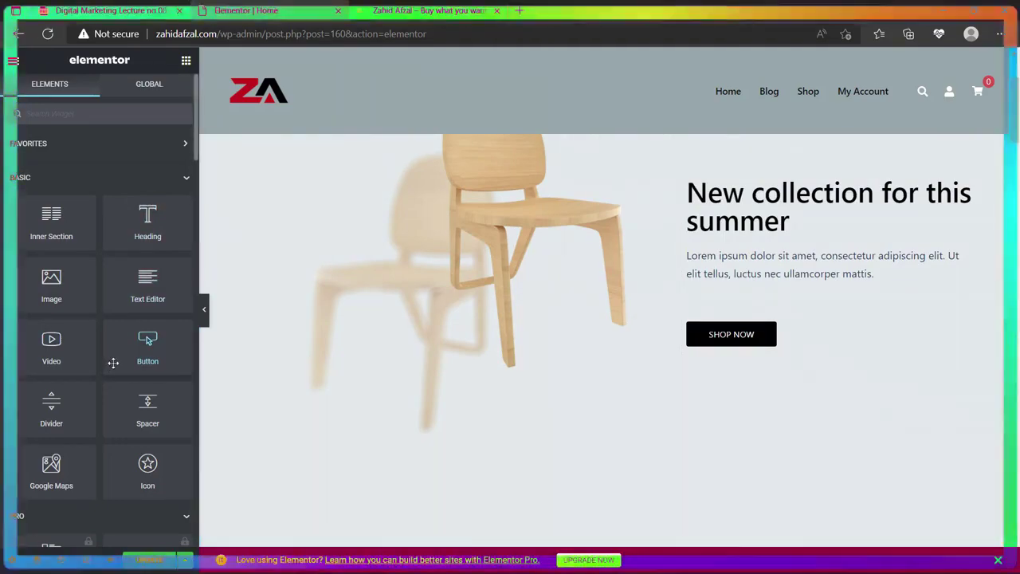
{"action": "left_click_drag", "start_coordinate": [114, 360], "coordinate": [147, 341]}
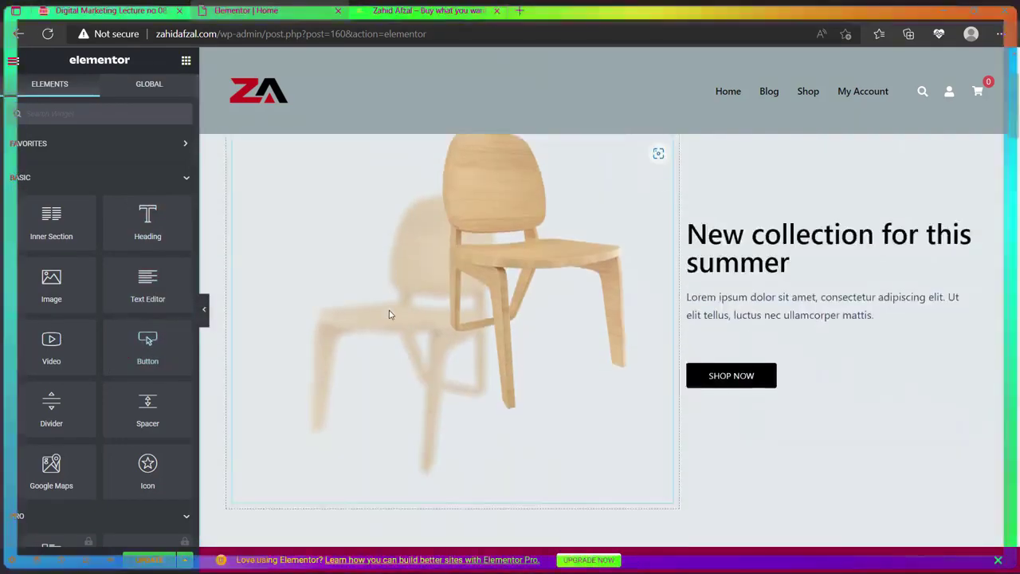
Open the settings of the Sofas, Lamps and Chairs section.
{"action": "scroll", "coordinate": [398, 315], "scroll_direction": "down", "scroll_amount": 3}
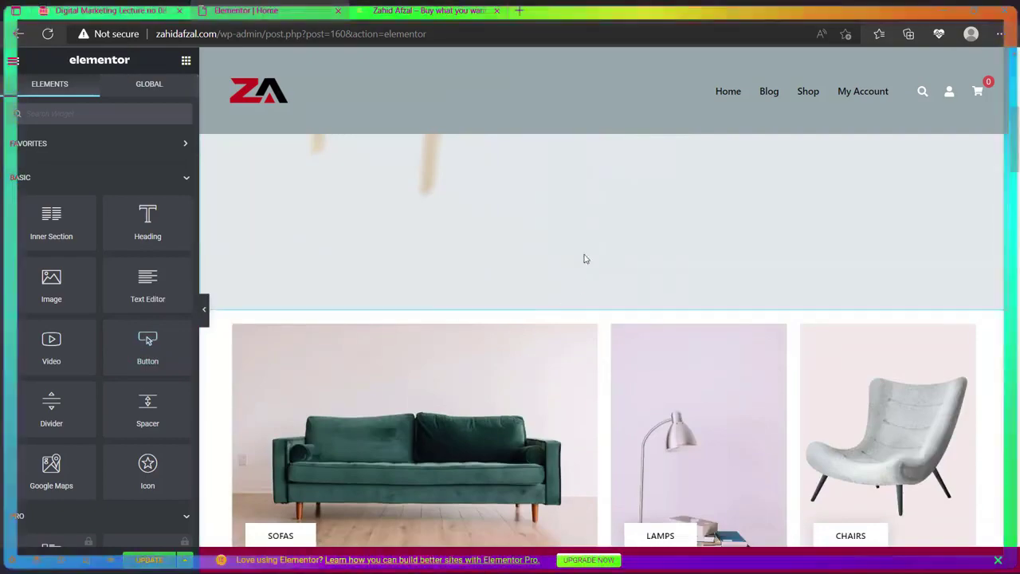
{"action": "scroll", "coordinate": [583, 257], "scroll_direction": "down", "scroll_amount": 1}
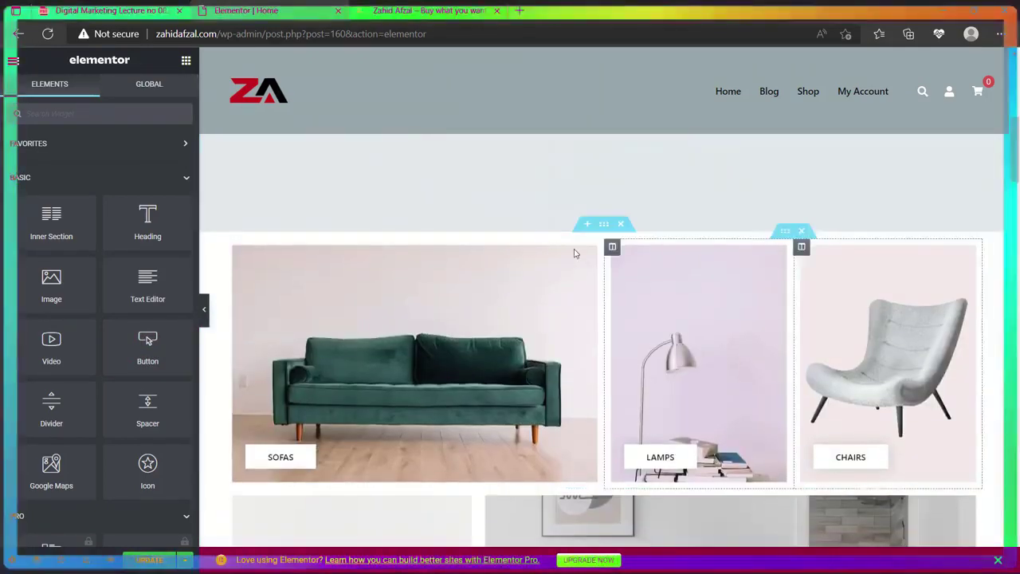
{"action": "left_click", "coordinate": [605, 226]}
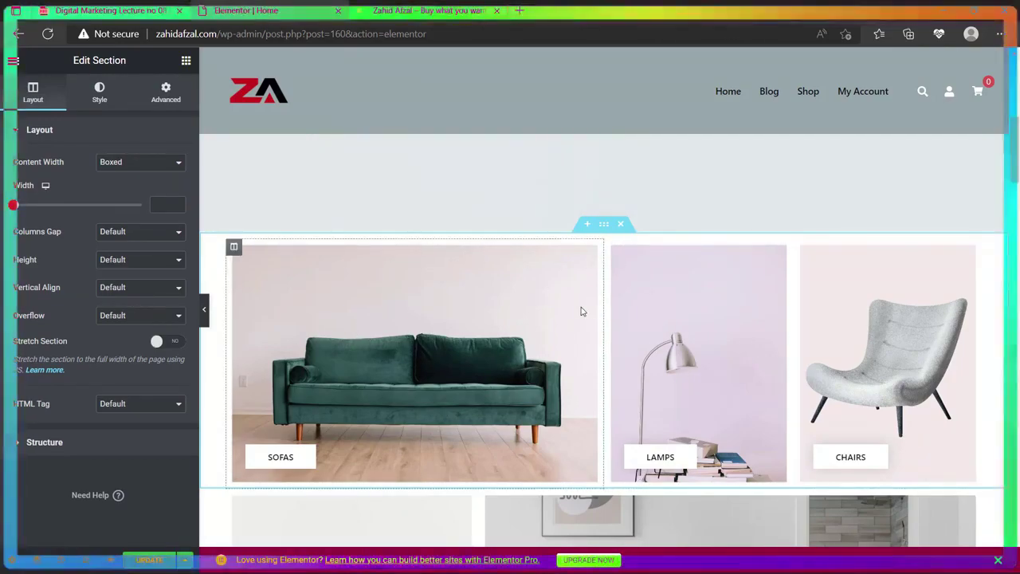
{"action": "key", "text": "ctrl+Tab"}
{"action": "scroll", "coordinate": [459, 303], "scroll_direction": "up", "scroll_amount": 5}
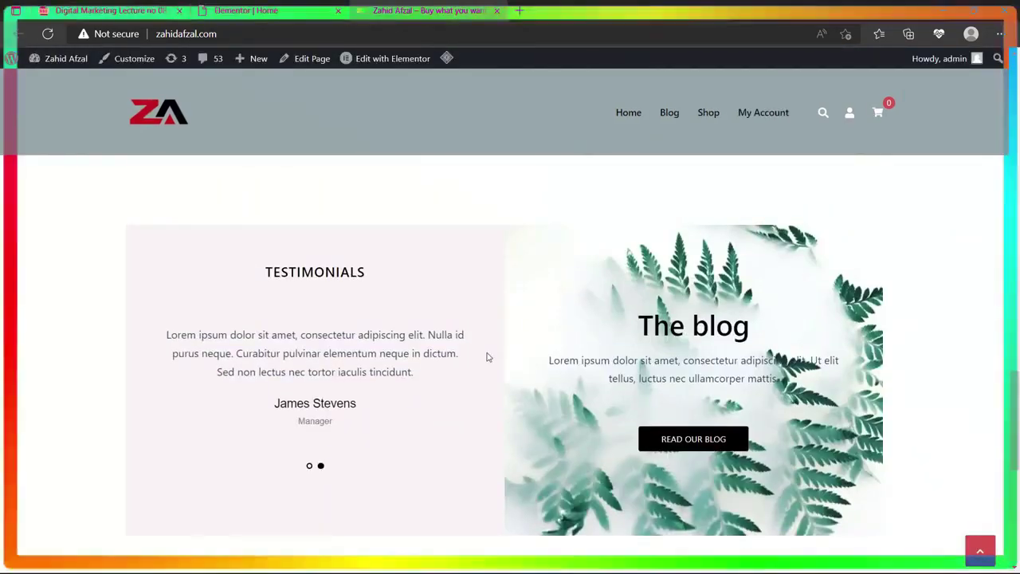
{"action": "scroll", "coordinate": [488, 357], "scroll_direction": "up", "scroll_amount": 5}
{"action": "scroll", "coordinate": [487, 357], "scroll_direction": "up", "scroll_amount": 8}
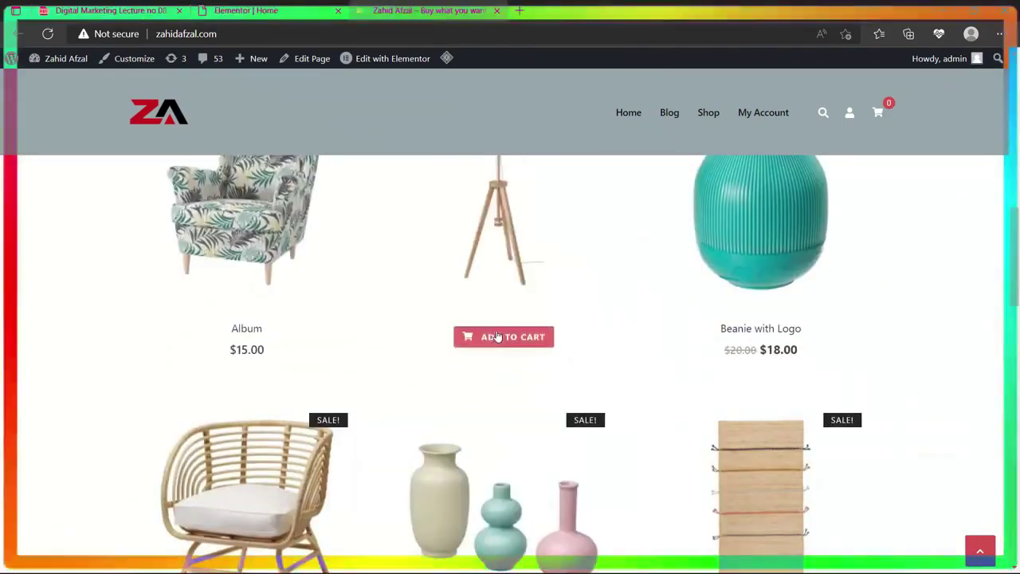
{"action": "scroll", "coordinate": [497, 336], "scroll_direction": "up", "scroll_amount": 4}
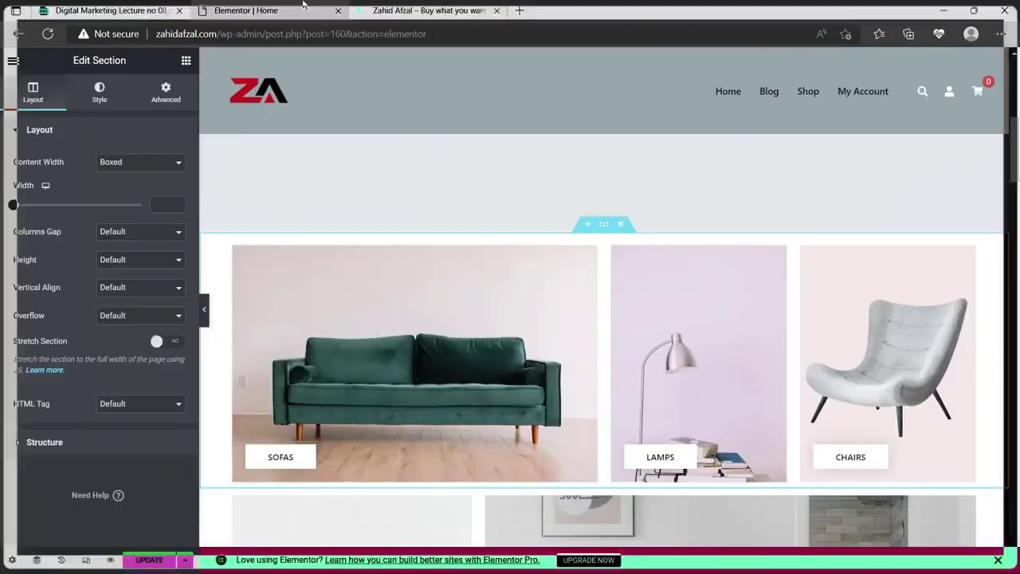
{"action": "scroll", "coordinate": [626, 303], "scroll_direction": "up", "scroll_amount": 5}
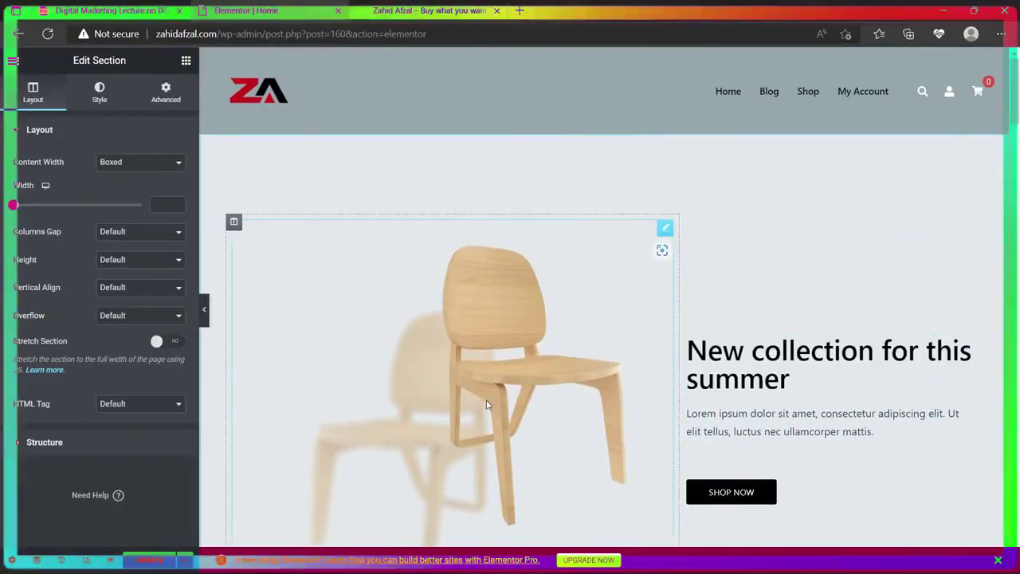
{"action": "scroll", "coordinate": [511, 375], "scroll_direction": "down", "scroll_amount": 4}
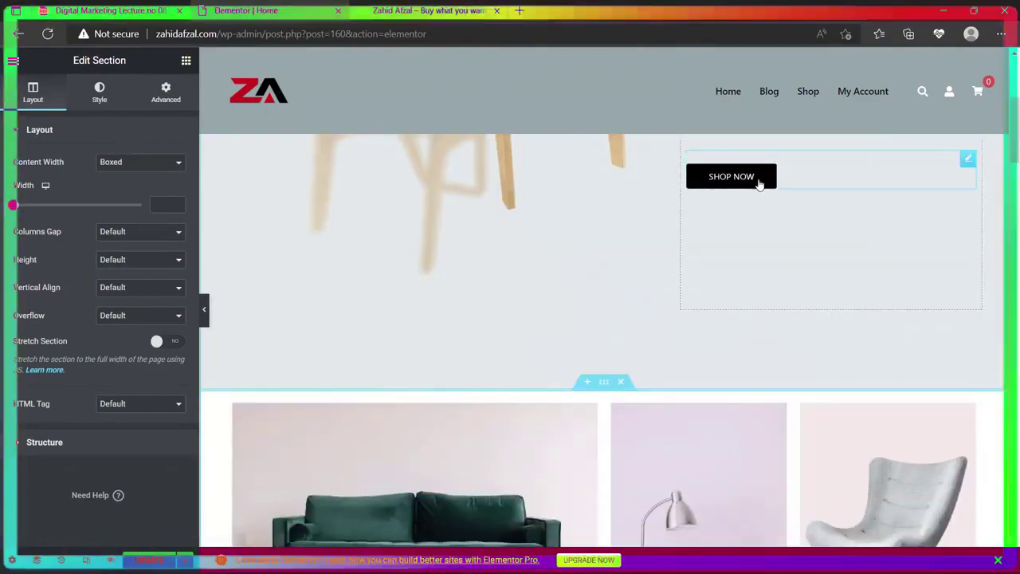
{"action": "scroll", "coordinate": [423, 260], "scroll_direction": "down", "scroll_amount": 1}
{"action": "scroll", "coordinate": [786, 290], "scroll_direction": "down", "scroll_amount": 2}
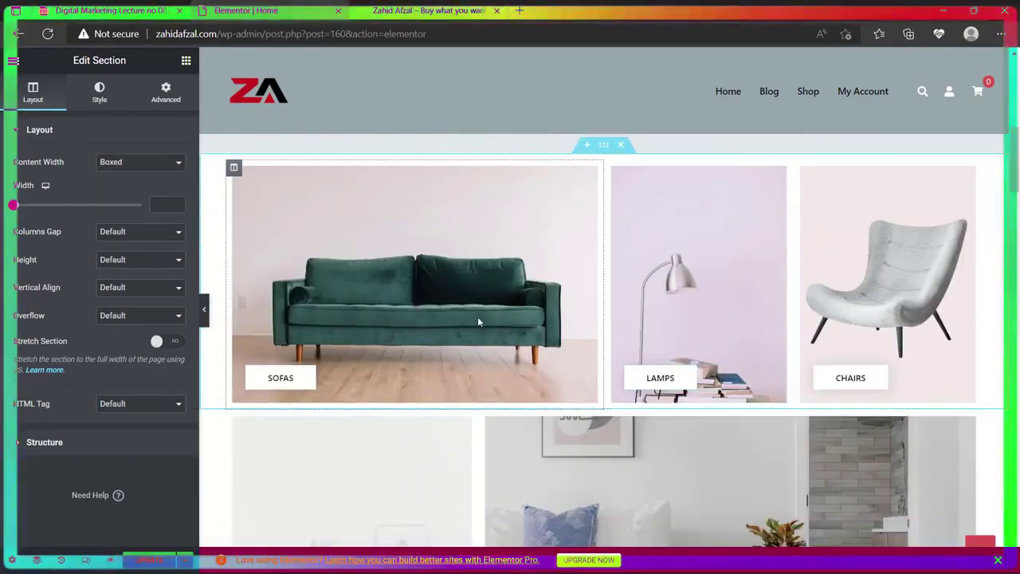
{"action": "scroll", "coordinate": [829, 252], "scroll_direction": "down", "scroll_amount": 2}
{"action": "scroll", "coordinate": [829, 252], "scroll_direction": "up", "scroll_amount": 3}
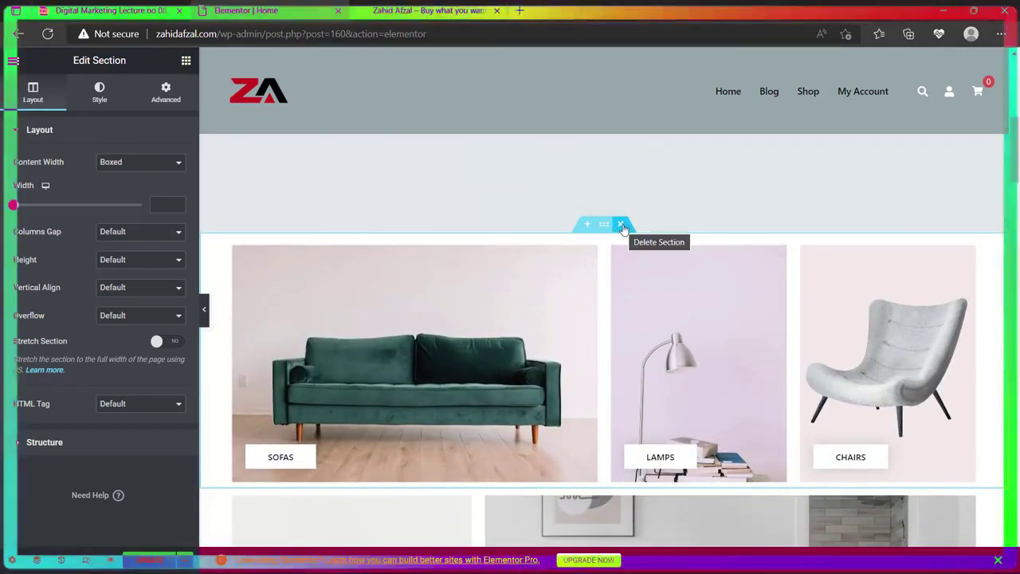
Delete the Sofas/Lamps/Chairs, Office/Bedroom image, and Latest Products sections.
{"action": "left_click", "coordinate": [622, 228]}
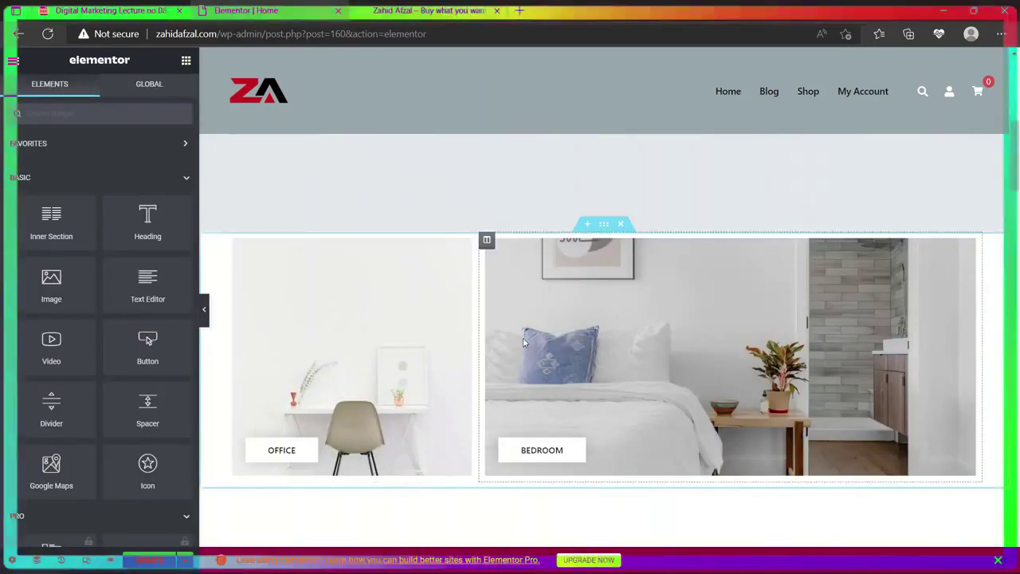
{"action": "left_click", "coordinate": [622, 225]}
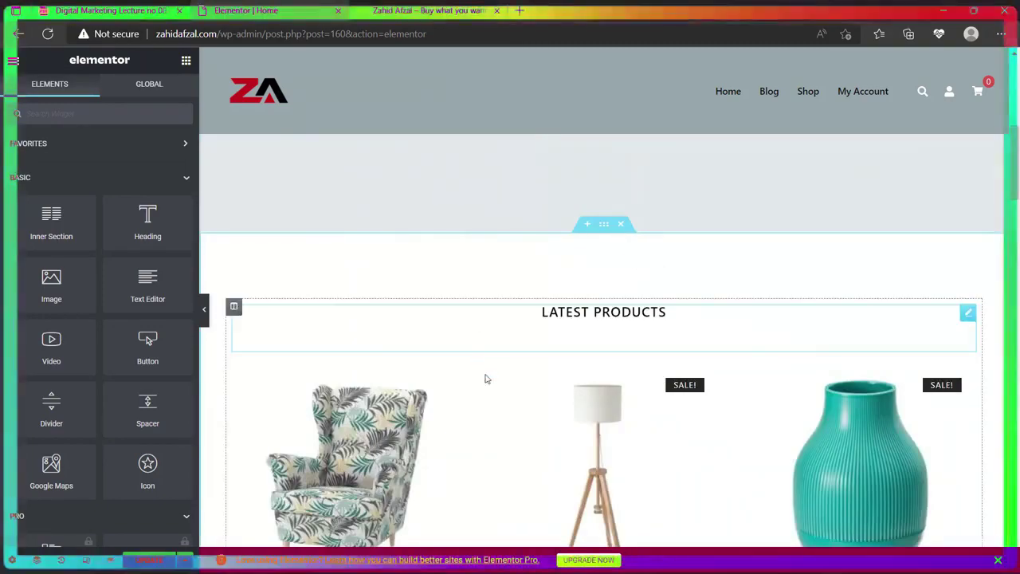
{"action": "scroll", "coordinate": [718, 366], "scroll_direction": "down", "scroll_amount": 3}
{"action": "scroll", "coordinate": [474, 358], "scroll_direction": "up", "scroll_amount": 3}
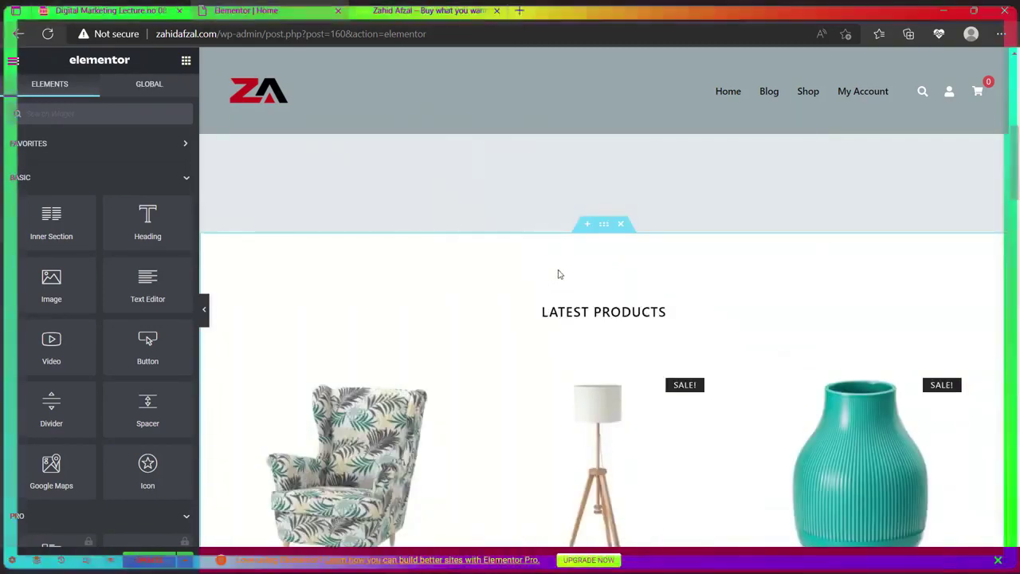
{"action": "left_click", "coordinate": [624, 226]}
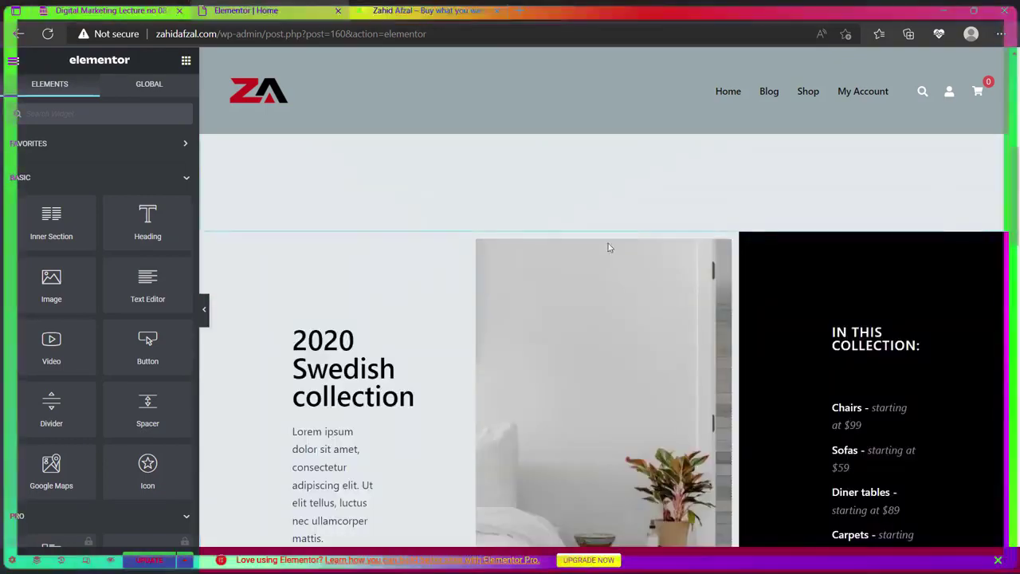
{"action": "scroll", "coordinate": [620, 414], "scroll_direction": "up", "scroll_amount": 2}
{"action": "scroll", "coordinate": [797, 416], "scroll_direction": "down", "scroll_amount": 3}
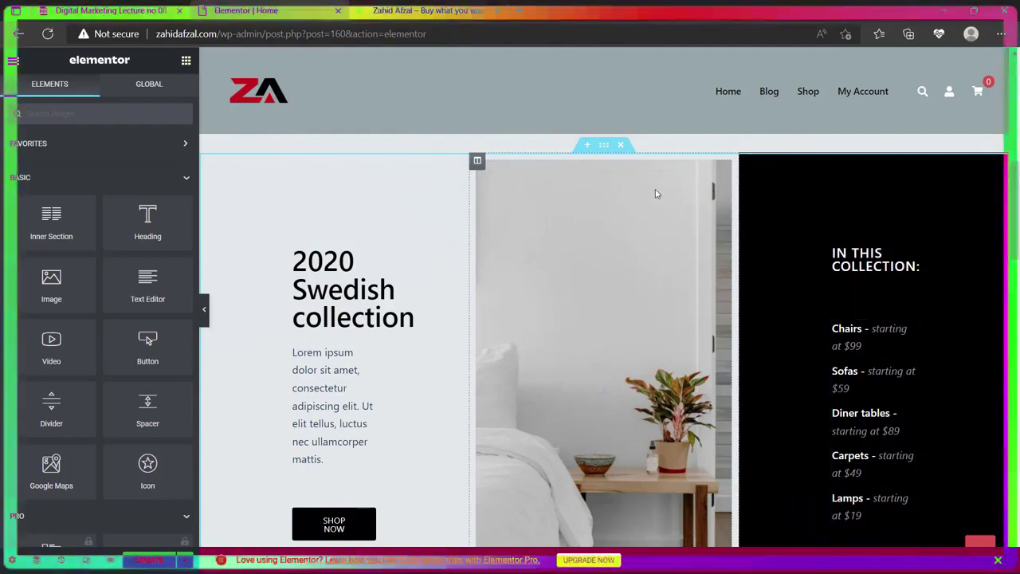
Remove the 2020 Swedish collection and New Spanish collection sections, then review the page.
{"action": "left_click", "coordinate": [620, 148]}
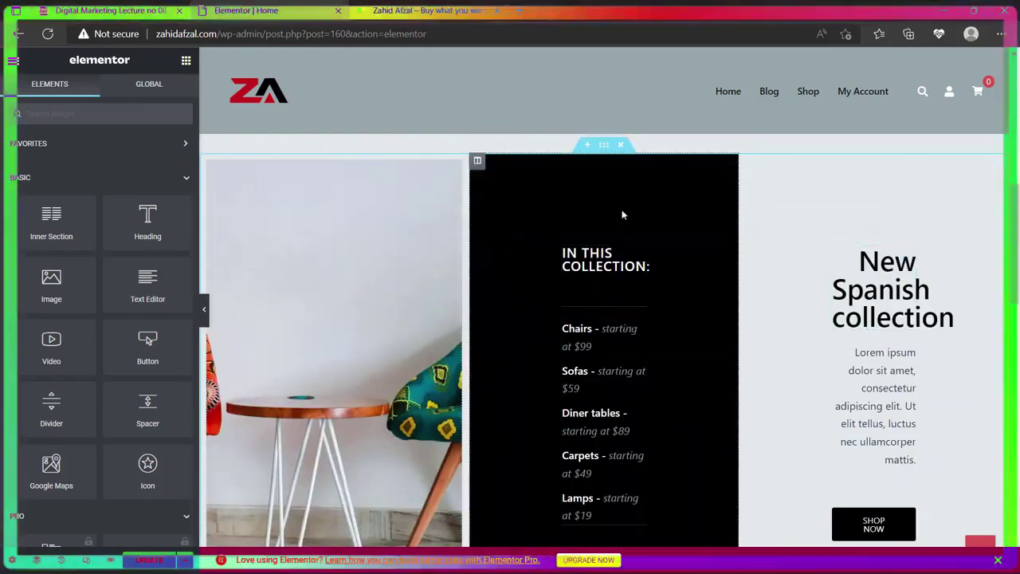
{"action": "left_click", "coordinate": [627, 151]}
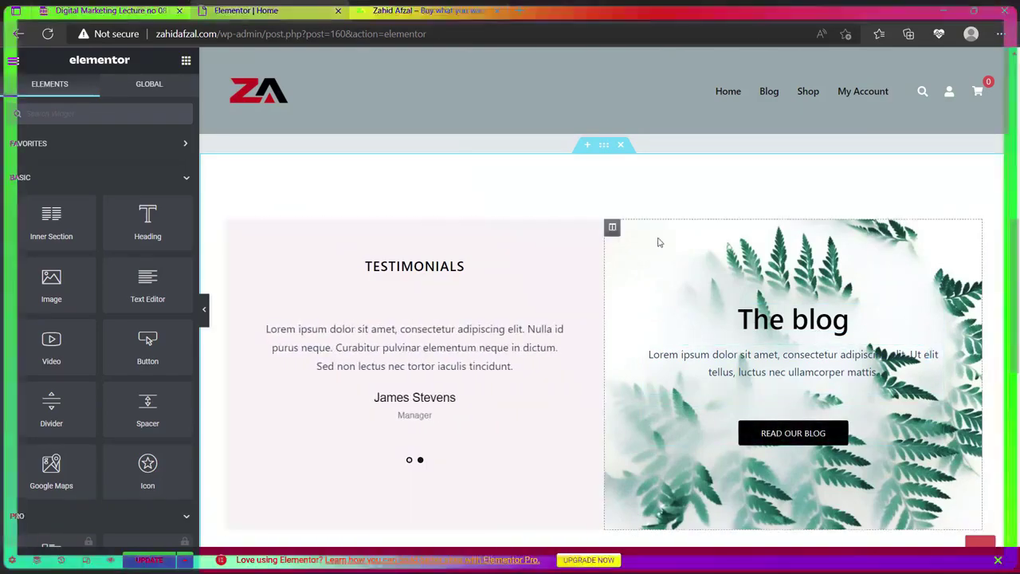
{"action": "scroll", "coordinate": [544, 295], "scroll_direction": "down", "scroll_amount": 4}
{"action": "scroll", "coordinate": [567, 285], "scroll_direction": "down", "scroll_amount": 2}
{"action": "scroll", "coordinate": [567, 284], "scroll_direction": "up", "scroll_amount": 2}
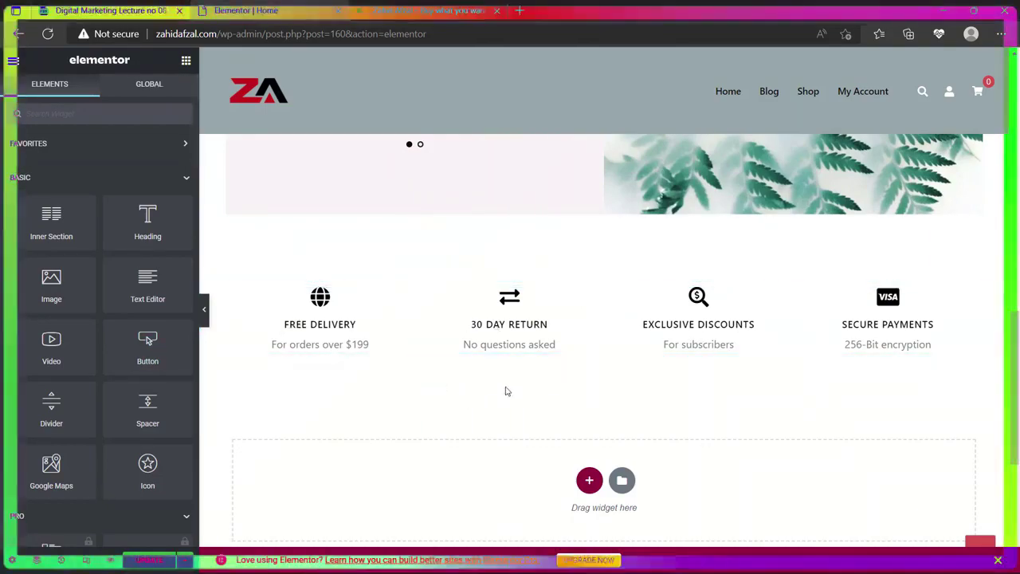
{"action": "scroll", "coordinate": [510, 382], "scroll_direction": "up", "scroll_amount": 5}
{"action": "scroll", "coordinate": [580, 350], "scroll_direction": "down", "scroll_amount": 1}
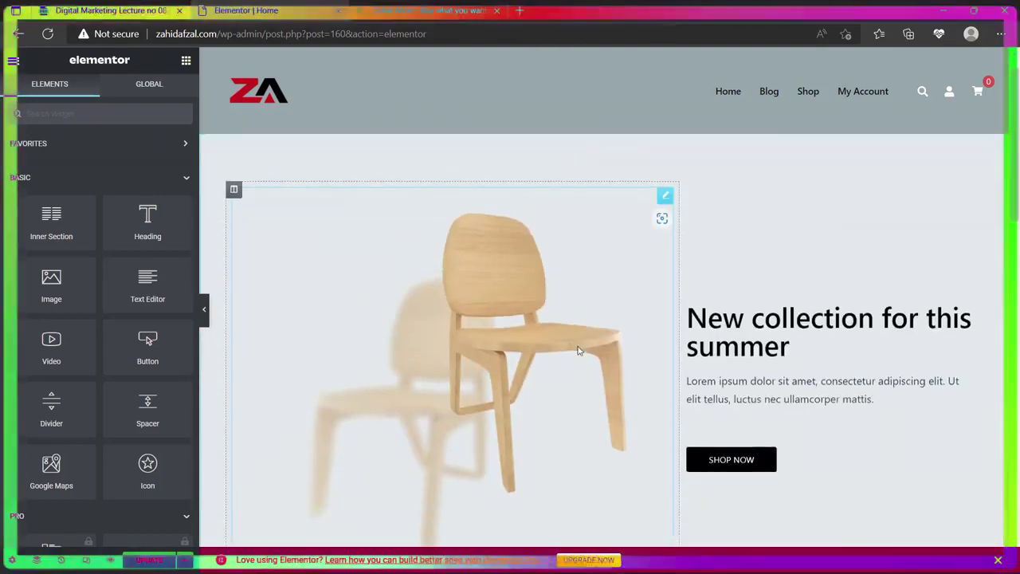
{"action": "scroll", "coordinate": [580, 351], "scroll_direction": "down", "scroll_amount": 5}
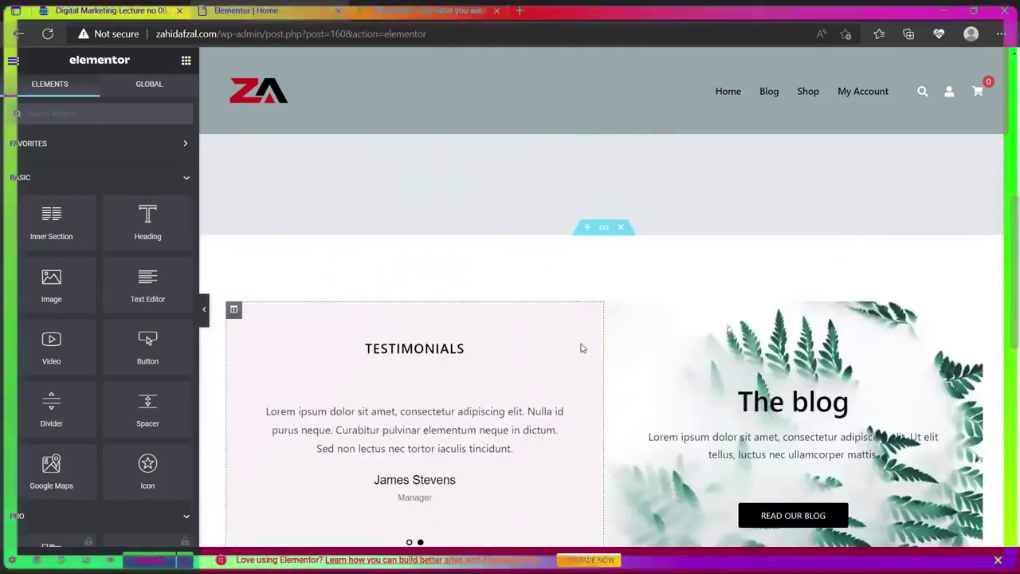
{"action": "scroll", "coordinate": [580, 349], "scroll_direction": "down", "scroll_amount": 5}
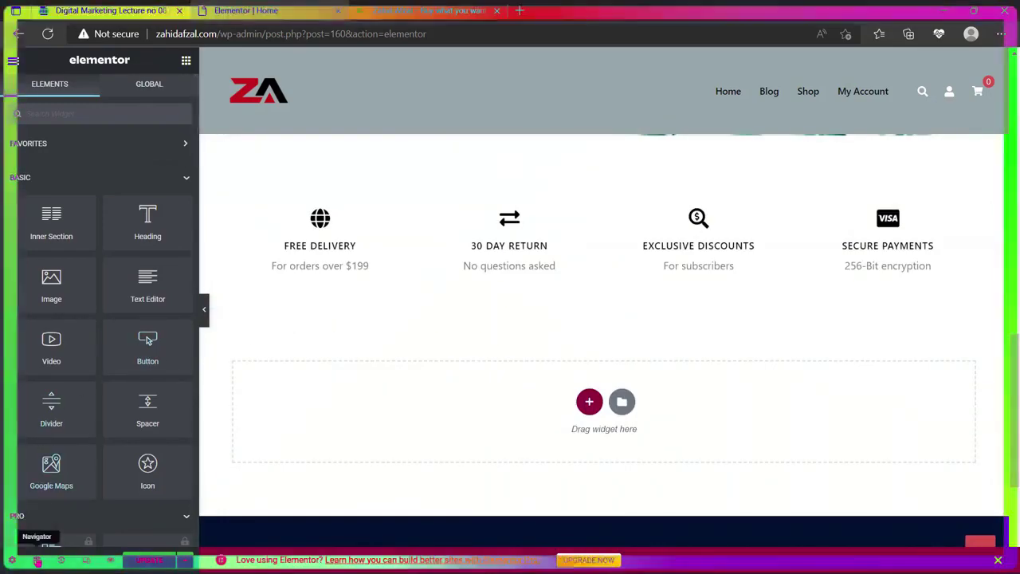
Preview the edited home page in a new tab and scroll through its rows.
{"action": "left_click", "coordinate": [111, 562]}
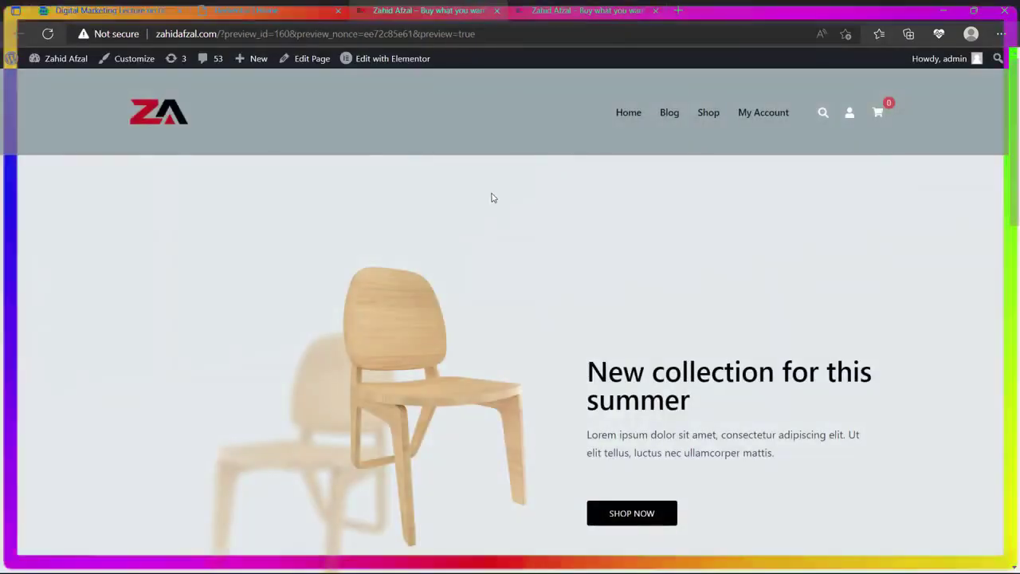
{"action": "scroll", "coordinate": [502, 310], "scroll_direction": "down", "scroll_amount": 15}
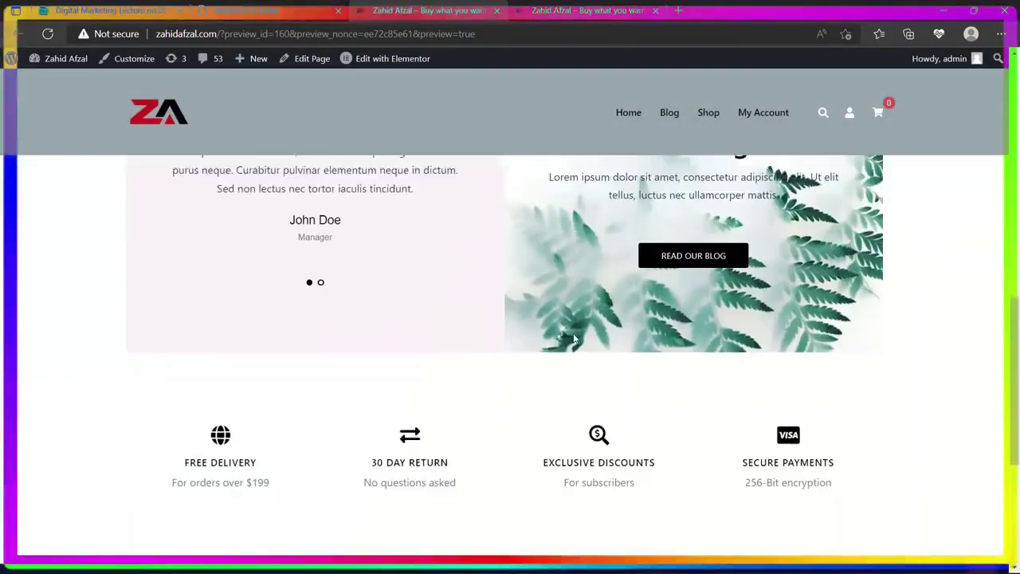
{"action": "scroll", "coordinate": [596, 327], "scroll_direction": "up", "scroll_amount": 15}
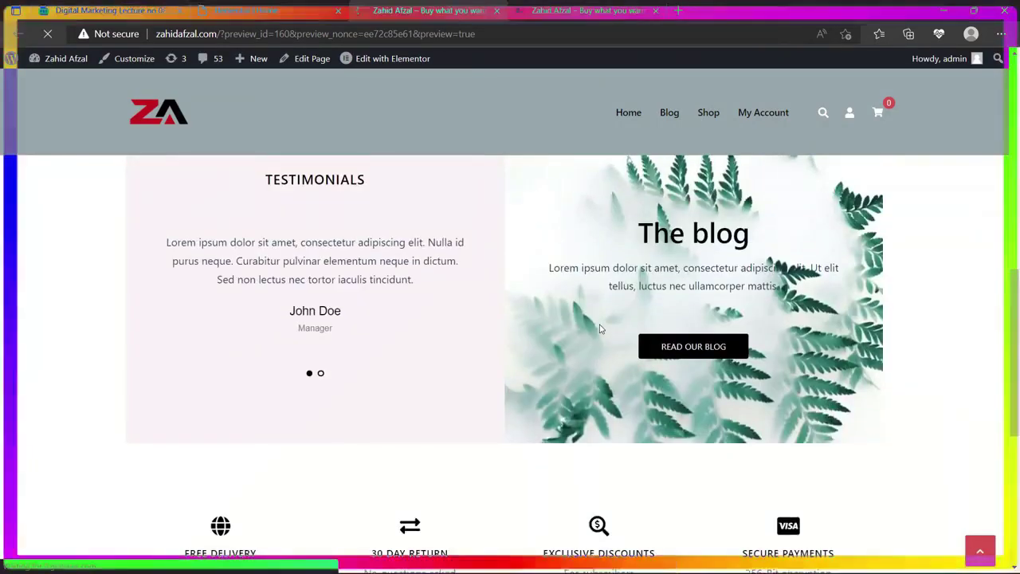
{"action": "scroll", "coordinate": [507, 359], "scroll_direction": "down", "scroll_amount": 10}
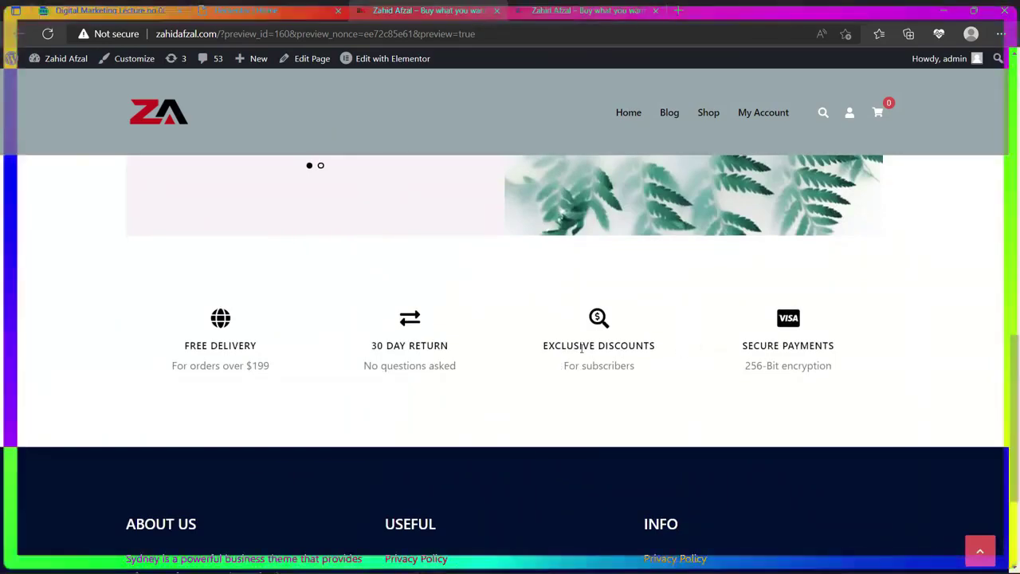
{"action": "scroll", "coordinate": [610, 356], "scroll_direction": "up", "scroll_amount": 5}
{"action": "scroll", "coordinate": [609, 357], "scroll_direction": "down", "scroll_amount": 2}
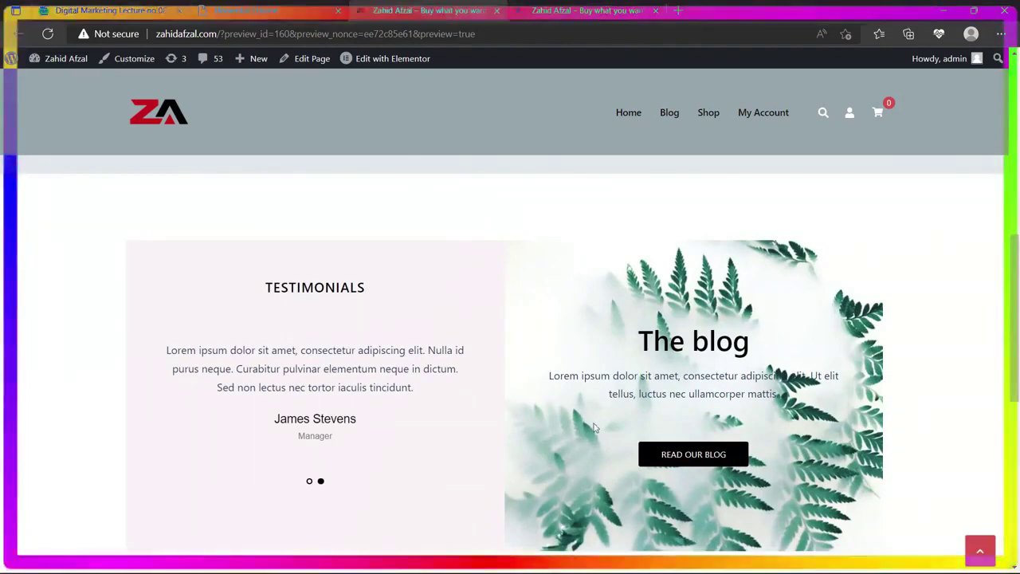
{"action": "scroll", "coordinate": [594, 434], "scroll_direction": "down", "scroll_amount": 4}
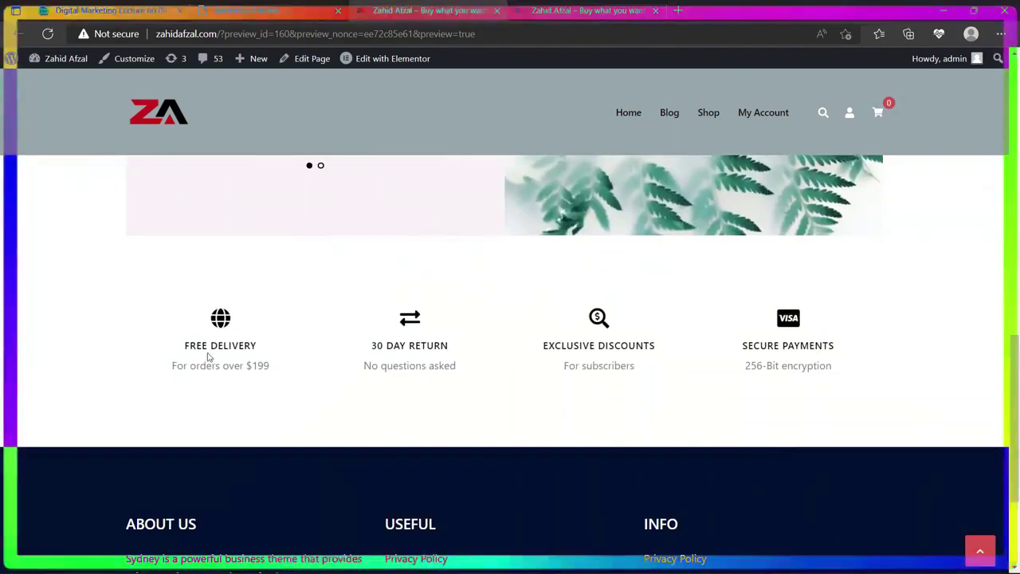
Select the features-row text in the preview, then return to the Elementor editor.
{"action": "left_click_drag", "start_coordinate": [173, 347], "coordinate": [987, 410]}
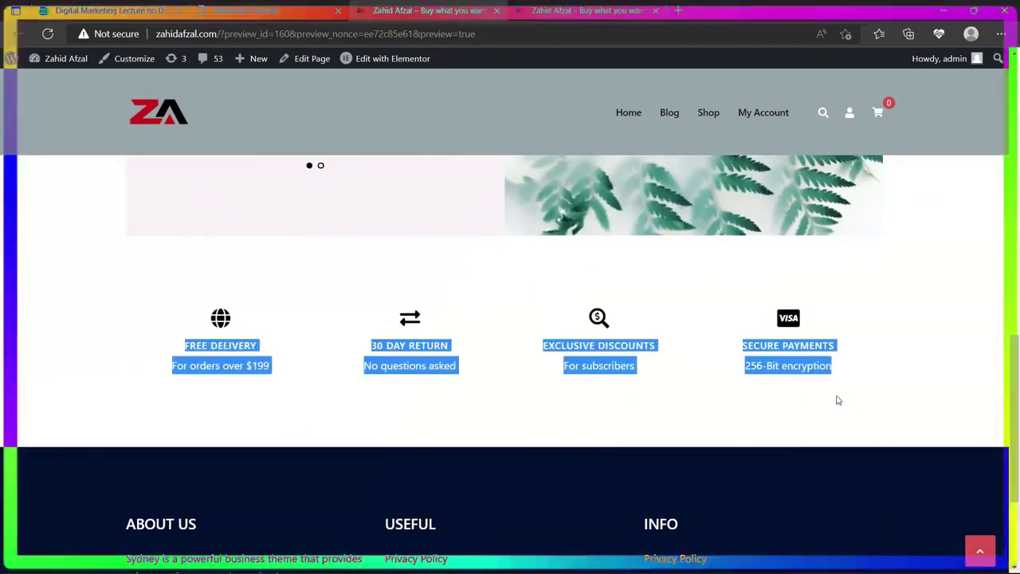
{"action": "scroll", "coordinate": [821, 403], "scroll_direction": "up", "scroll_amount": 2}
{"action": "scroll", "coordinate": [485, 296], "scroll_direction": "up", "scroll_amount": 3}
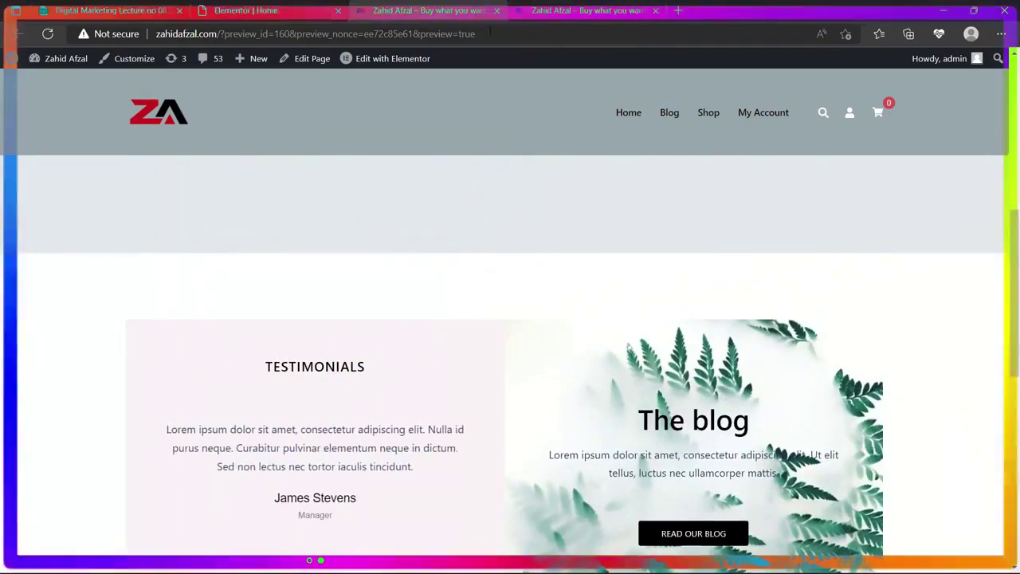
{"action": "left_click", "coordinate": [309, 6]}
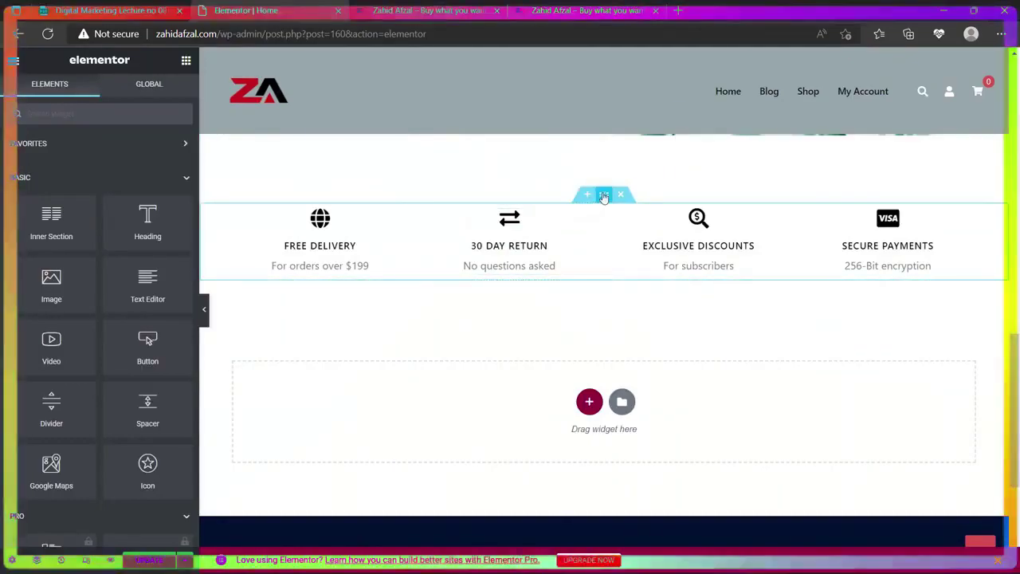
Drag the features section by its handle to a new position lower on the page.
{"action": "mouse_move", "coordinate": [606, 198]}
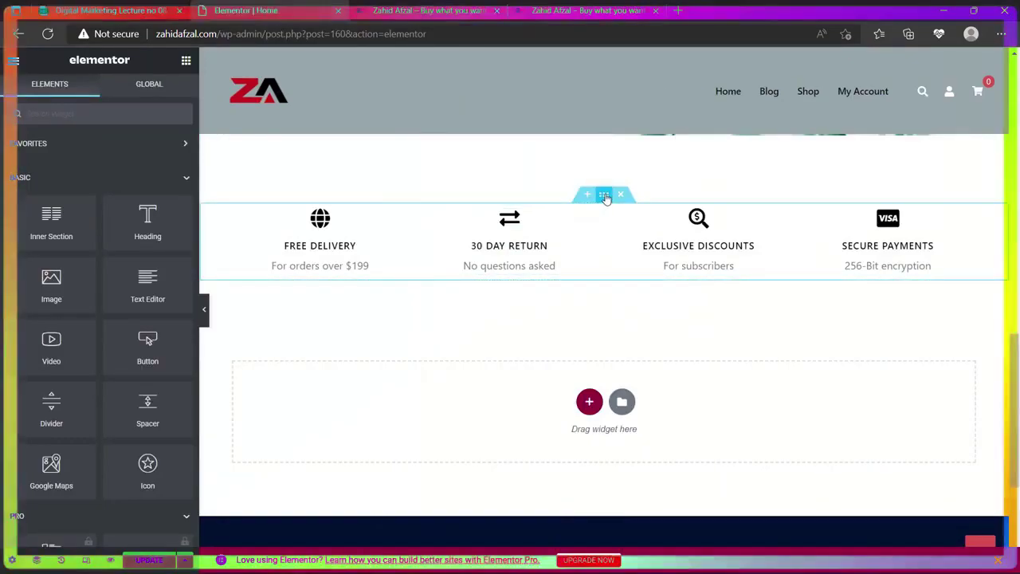
{"action": "left_click_drag", "start_coordinate": [606, 198], "coordinate": [597, 307]}
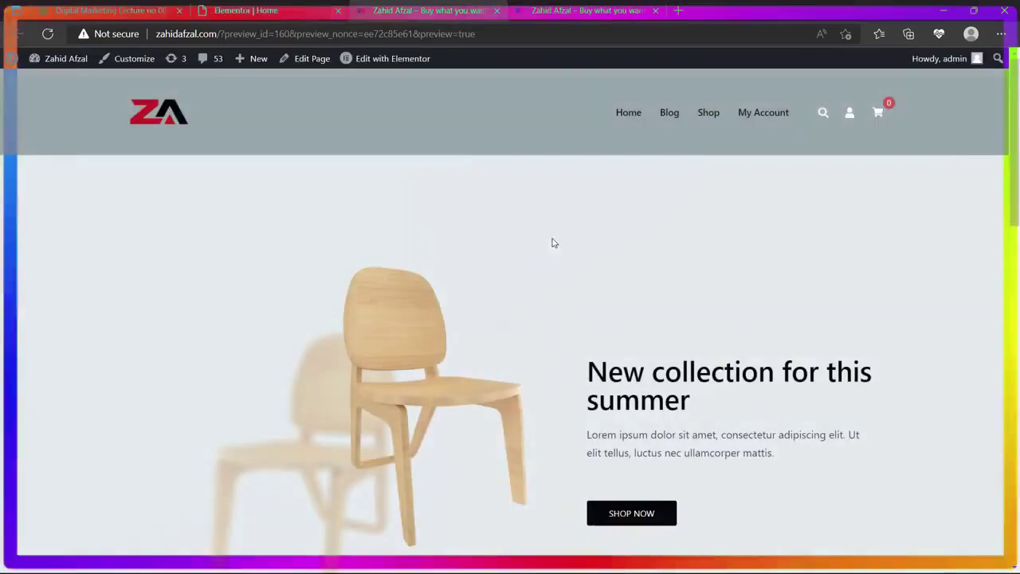
{"action": "scroll", "coordinate": [583, 337], "scroll_direction": "down", "scroll_amount": 8}
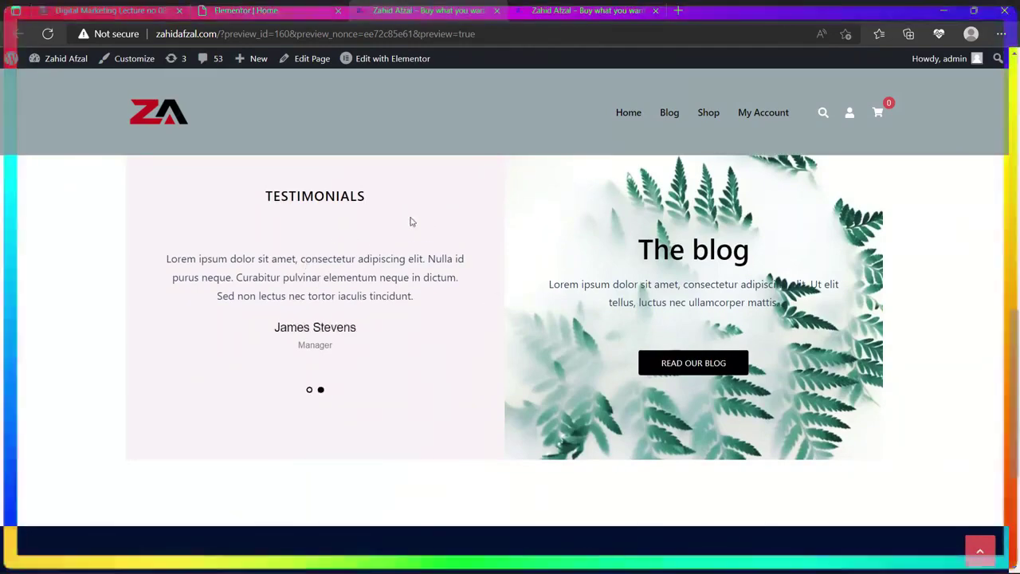
{"action": "scroll", "coordinate": [542, 406], "scroll_direction": "up", "scroll_amount": 1}
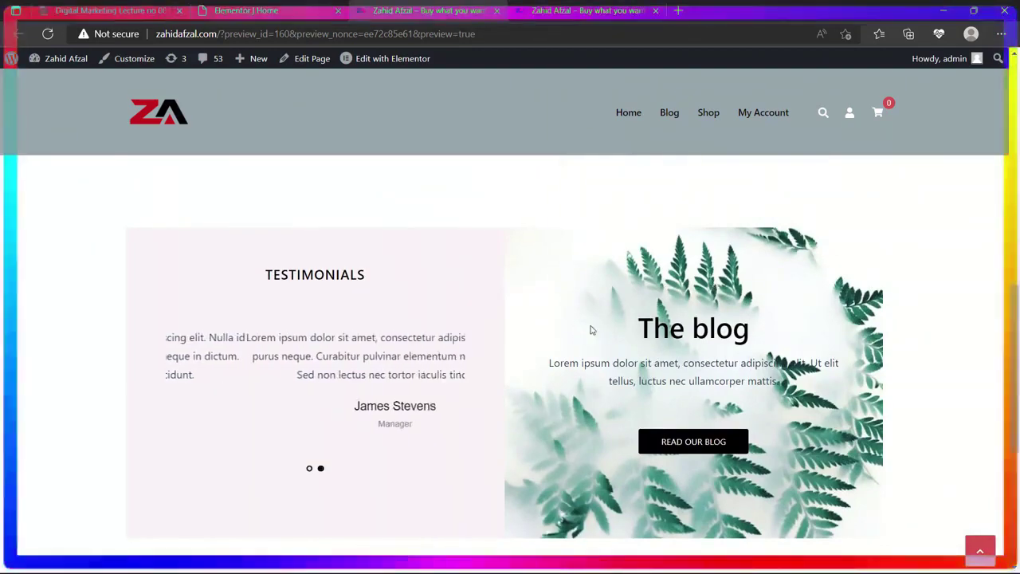
Add a new single-column section below The blog, above the empty drop zone.
{"action": "left_click", "coordinate": [237, 6]}
{"action": "scroll", "coordinate": [661, 422], "scroll_direction": "down", "scroll_amount": 3}
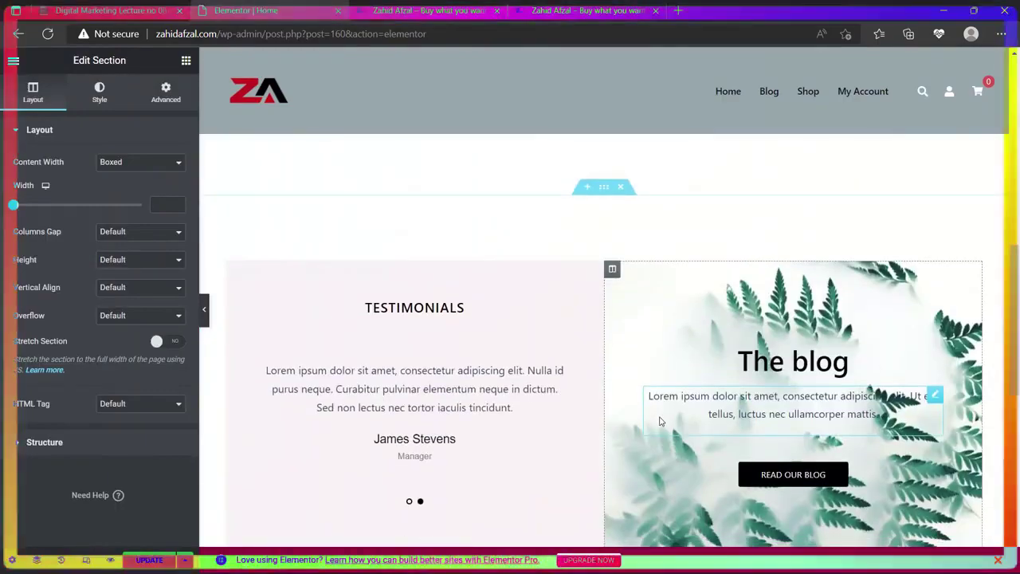
{"action": "scroll", "coordinate": [611, 395], "scroll_direction": "down", "scroll_amount": 5}
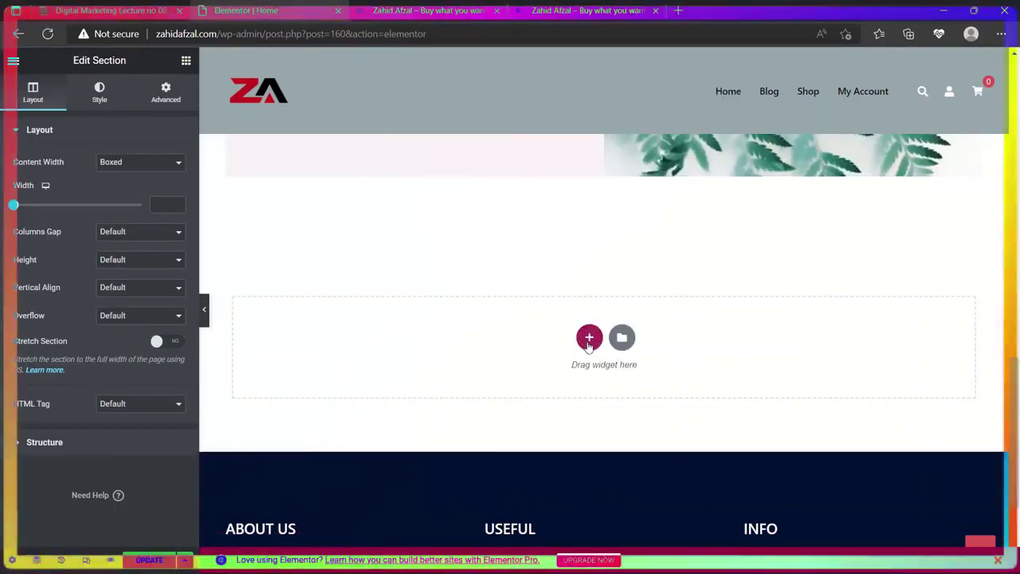
{"action": "left_click", "coordinate": [588, 339]}
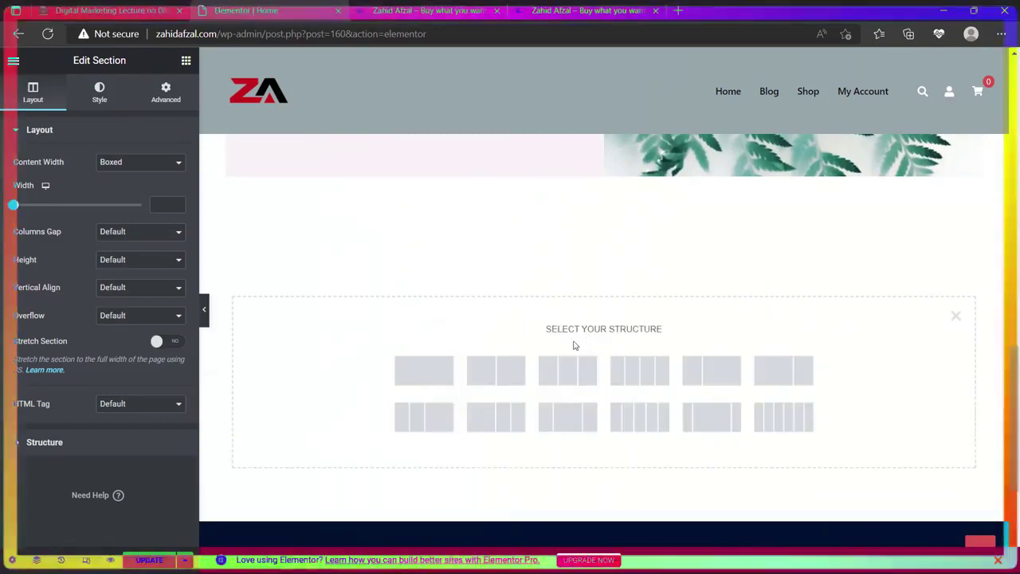
{"action": "left_click", "coordinate": [429, 374]}
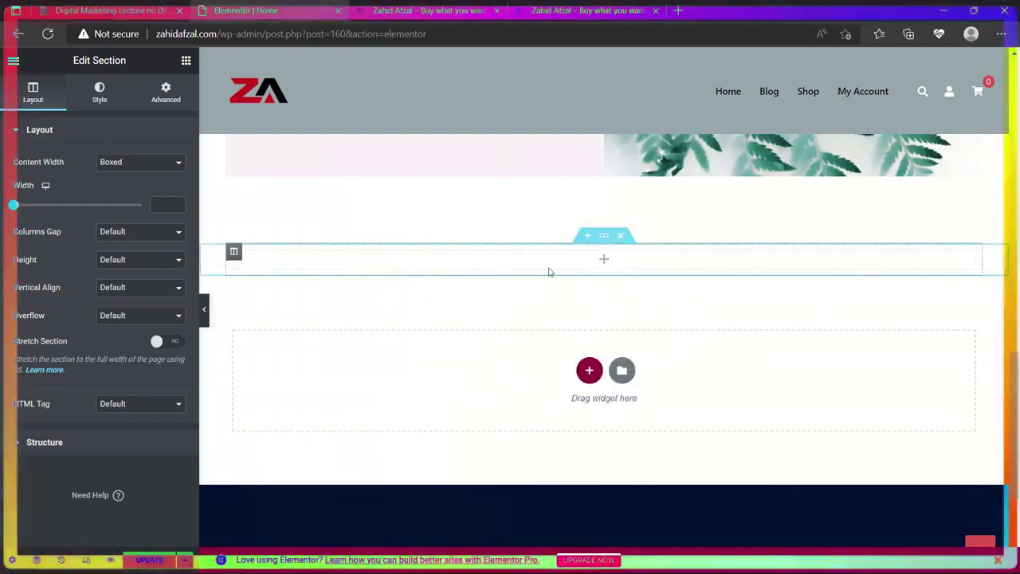
{"action": "scroll", "coordinate": [617, 289], "scroll_direction": "up", "scroll_amount": 5}
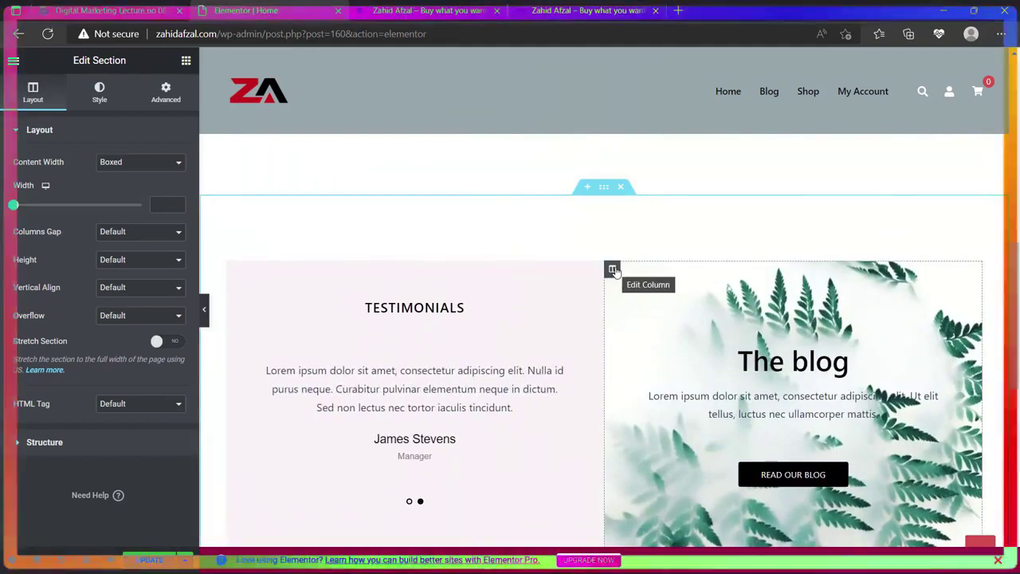
Drag The blog column to reposition it within its section.
{"action": "left_click_drag", "start_coordinate": [614, 271], "coordinate": [642, 307]}
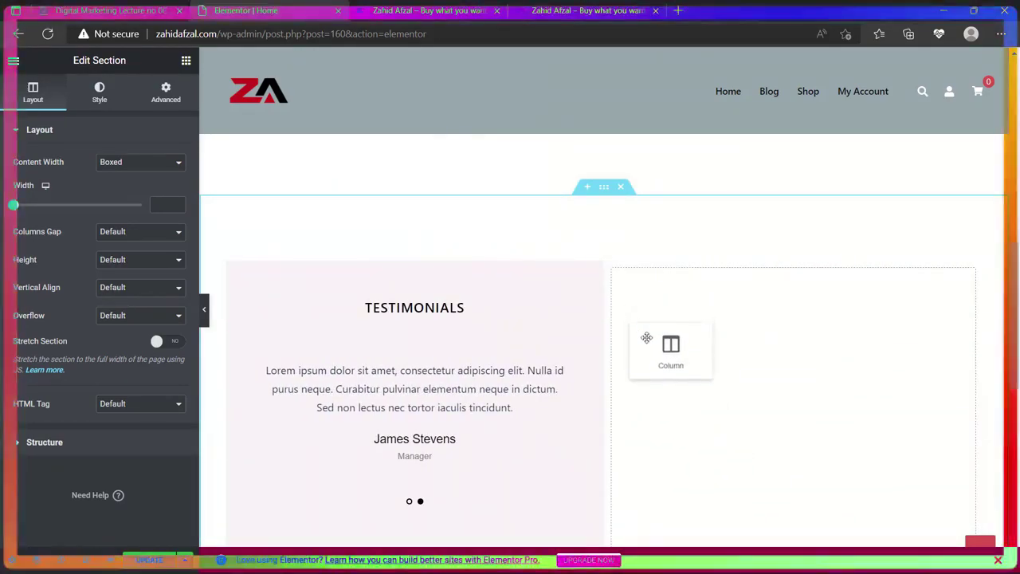
{"action": "left_click_drag", "start_coordinate": [650, 372], "coordinate": [496, 351]}
{"action": "scroll", "coordinate": [679, 375], "scroll_direction": "down", "scroll_amount": 2}
{"action": "scroll", "coordinate": [669, 384], "scroll_direction": "down", "scroll_amount": 2}
{"action": "scroll", "coordinate": [694, 387], "scroll_direction": "down", "scroll_amount": 1}
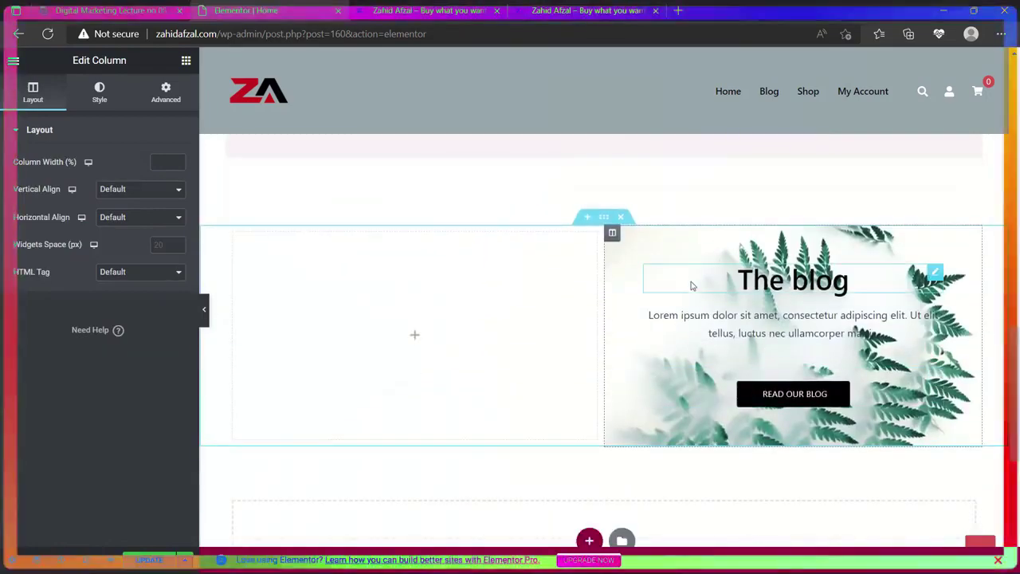
{"action": "scroll", "coordinate": [649, 272], "scroll_direction": "down", "scroll_amount": 1}
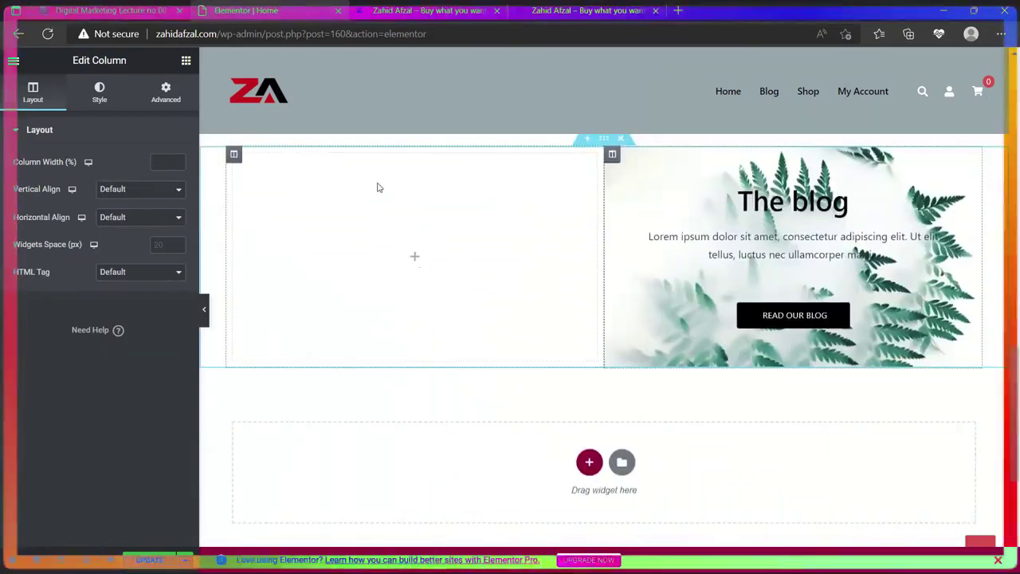
Delete the empty left column so The blog content spans the full width.
{"action": "left_click", "coordinate": [234, 155]}
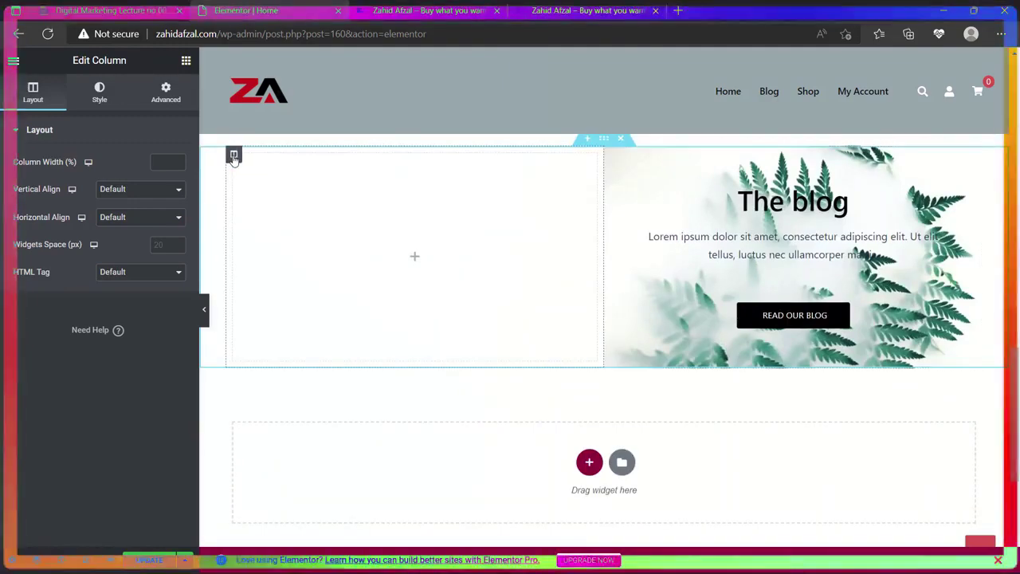
{"action": "right_click", "coordinate": [233, 156]}
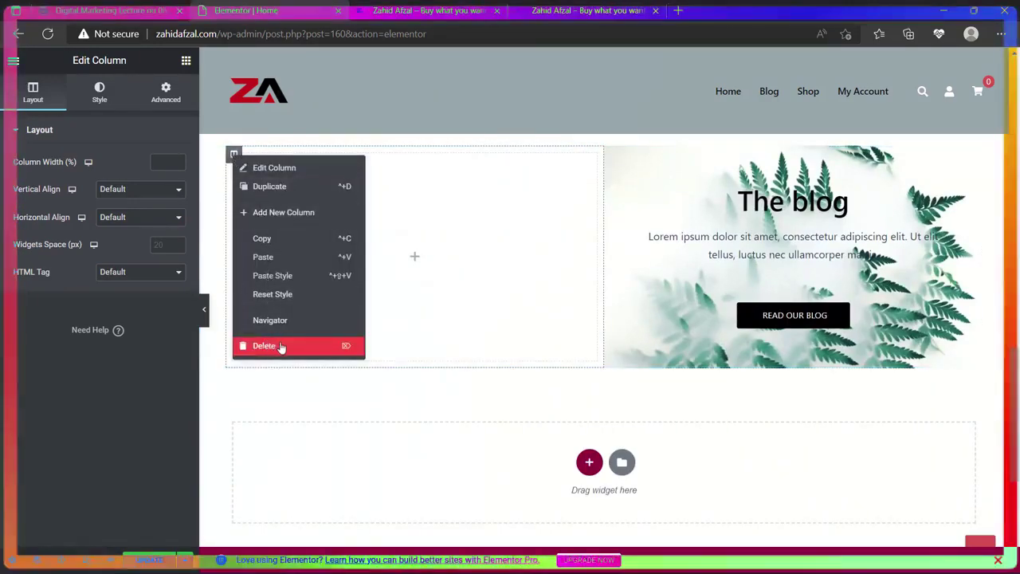
{"action": "left_click", "coordinate": [281, 346]}
{"action": "scroll", "coordinate": [638, 319], "scroll_direction": "up", "scroll_amount": 4}
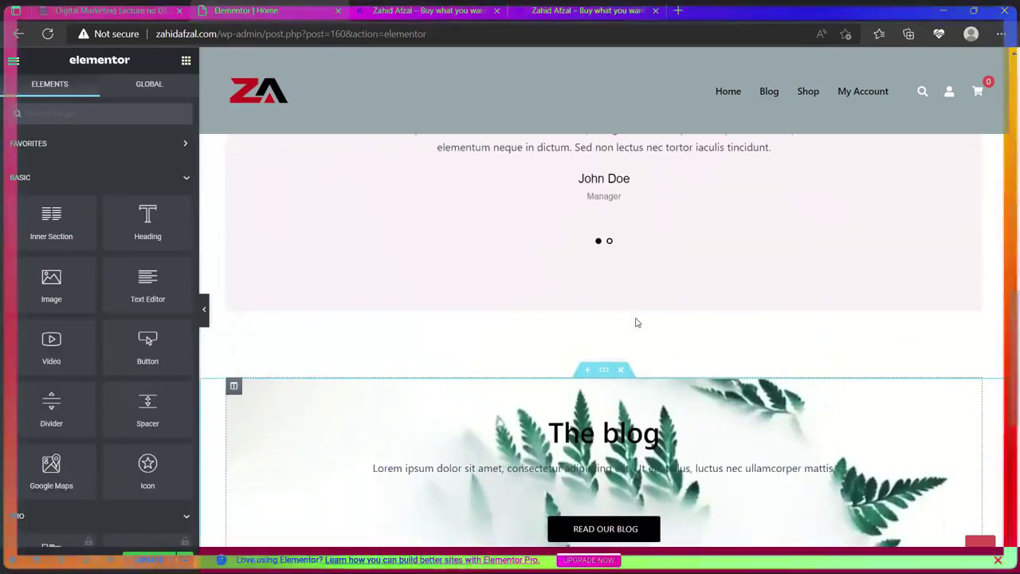
{"action": "scroll", "coordinate": [592, 219], "scroll_direction": "up", "scroll_amount": 2}
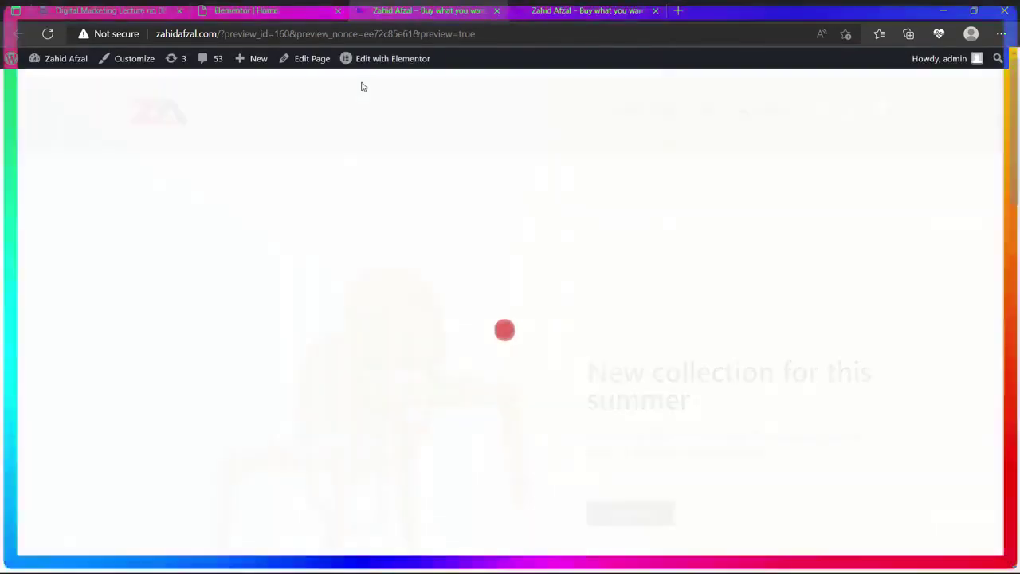
Scroll through the home page preview to check the Testimonials and The blog sections above the footer.
{"action": "scroll", "coordinate": [418, 242], "scroll_direction": "down", "scroll_amount": 5}
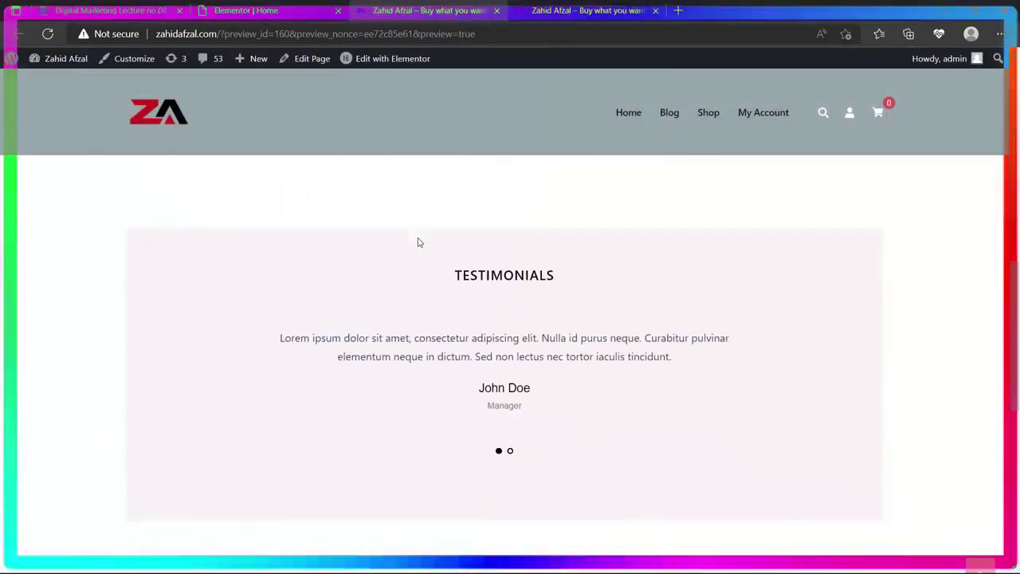
{"action": "scroll", "coordinate": [514, 317], "scroll_direction": "down", "scroll_amount": 3}
{"action": "scroll", "coordinate": [455, 311], "scroll_direction": "up", "scroll_amount": 5}
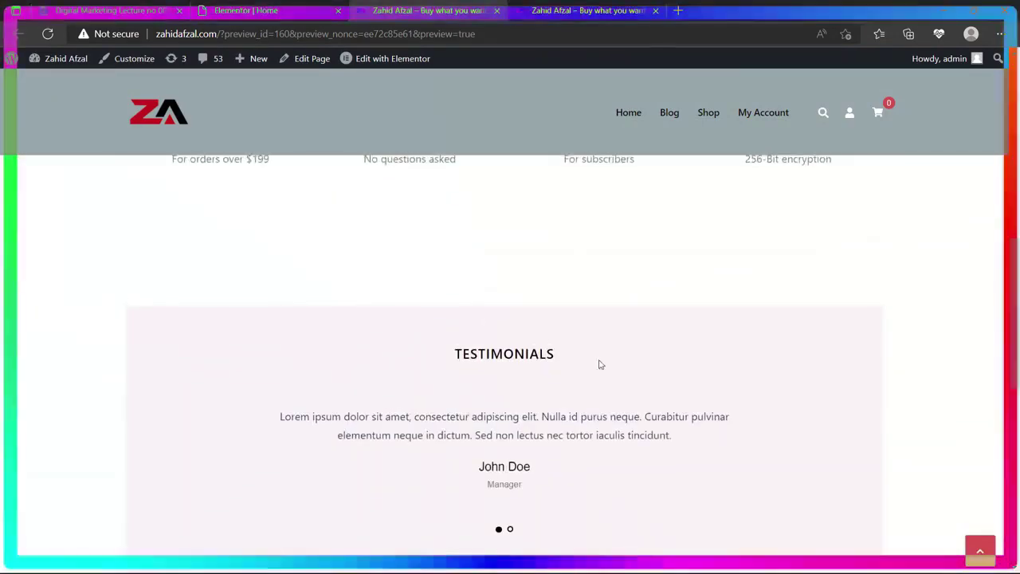
{"action": "scroll", "coordinate": [646, 382], "scroll_direction": "up", "scroll_amount": 3}
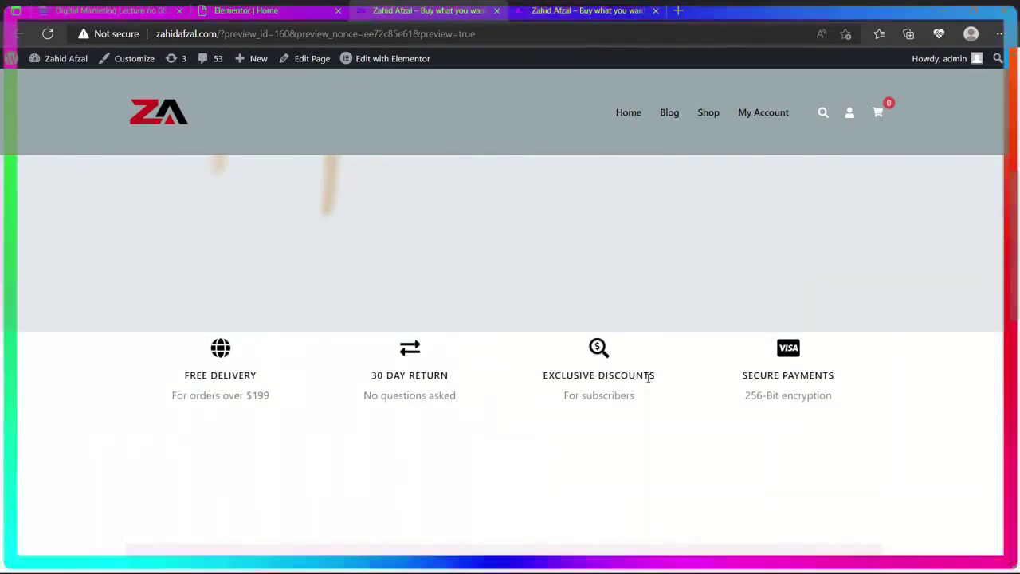
{"action": "scroll", "coordinate": [648, 378], "scroll_direction": "down", "scroll_amount": 2}
{"action": "scroll", "coordinate": [510, 399], "scroll_direction": "down", "scroll_amount": 2}
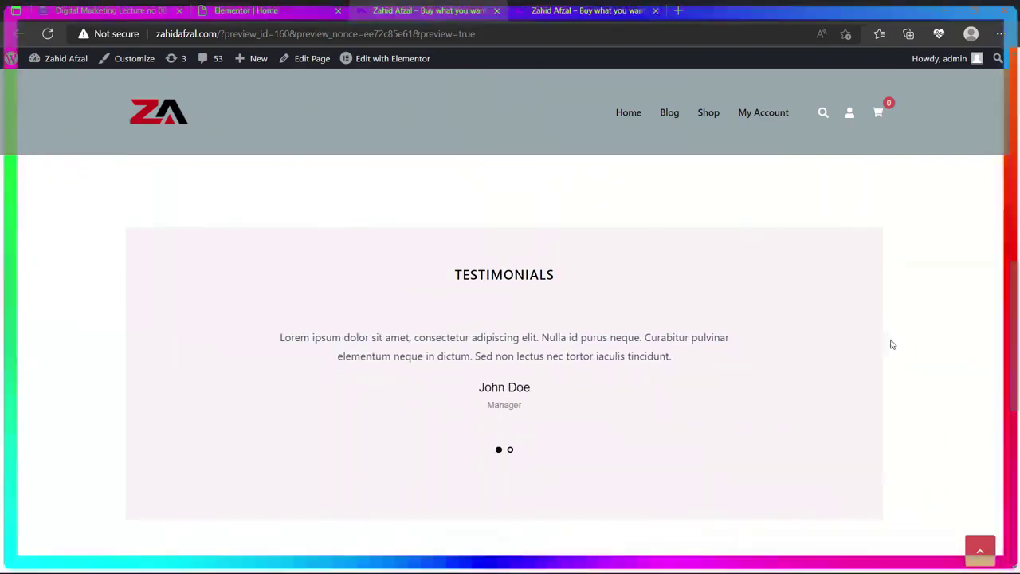
{"action": "scroll", "coordinate": [931, 346], "scroll_direction": "down", "scroll_amount": 4}
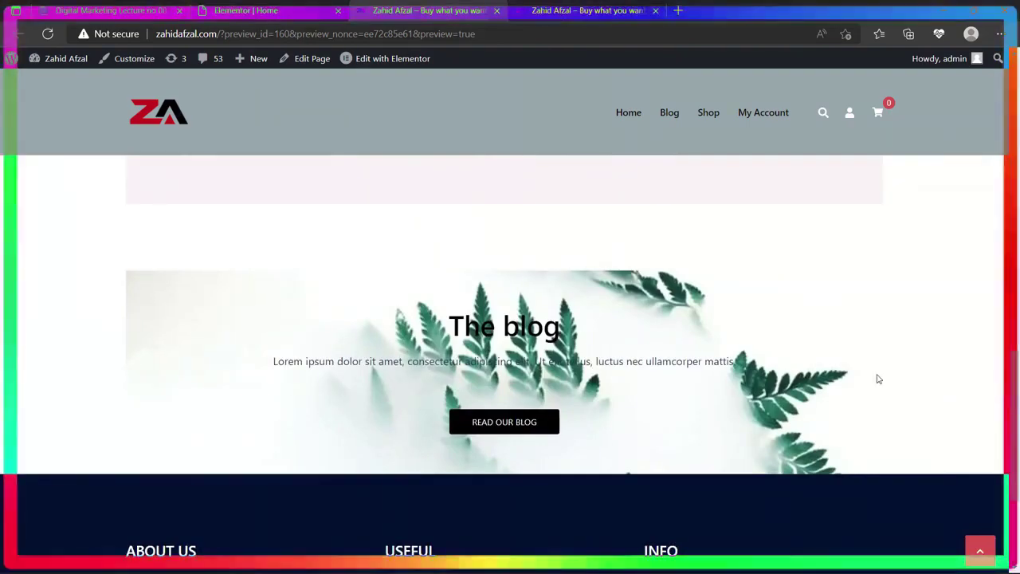
Set the Testimonials section's content width to Full Width.
{"action": "left_click", "coordinate": [259, 11]}
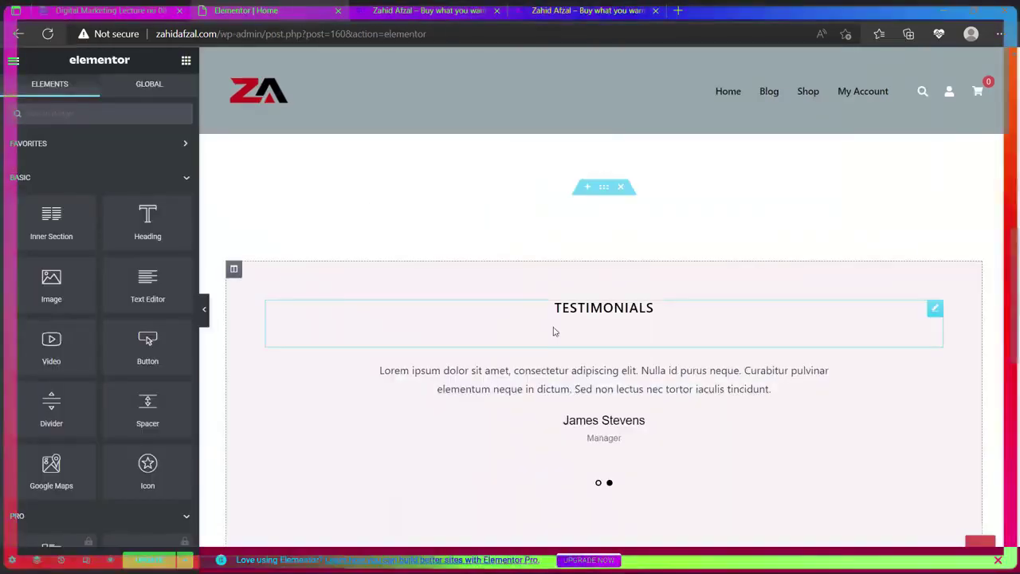
{"action": "scroll", "coordinate": [557, 334], "scroll_direction": "up", "scroll_amount": 3}
{"action": "scroll", "coordinate": [562, 341], "scroll_direction": "down", "scroll_amount": 3}
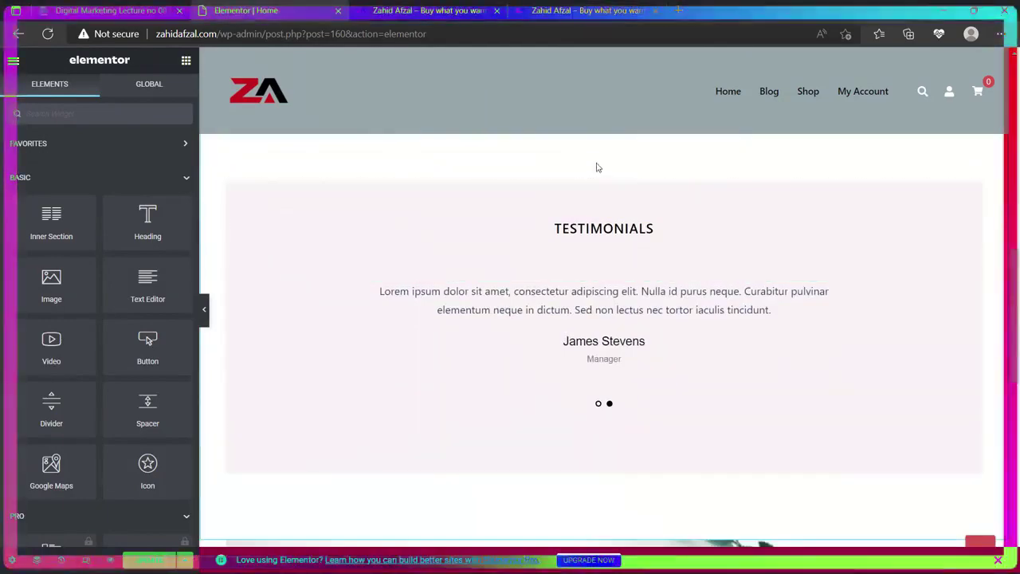
{"action": "scroll", "coordinate": [618, 230], "scroll_direction": "up", "scroll_amount": 1}
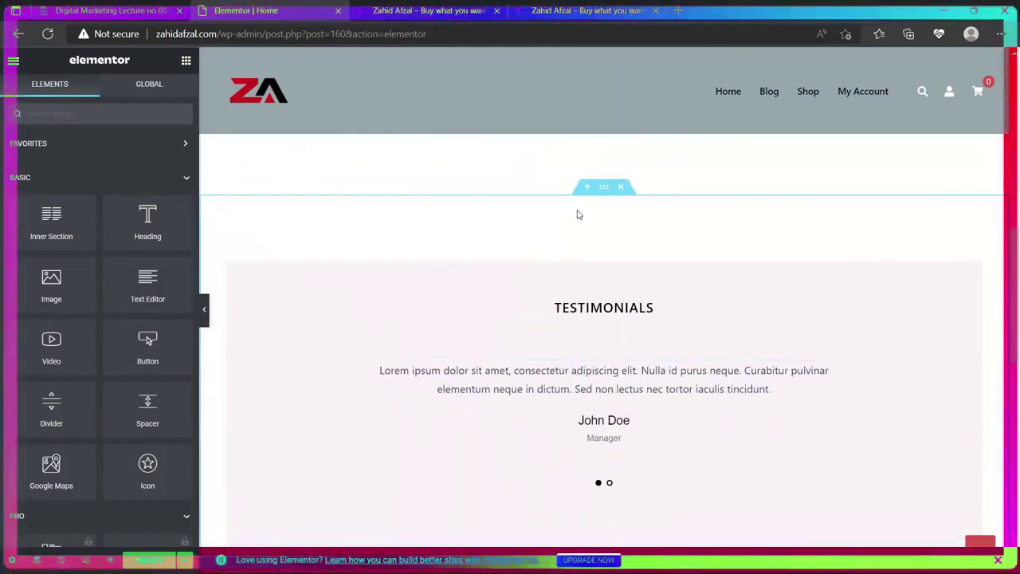
{"action": "left_click", "coordinate": [605, 188]}
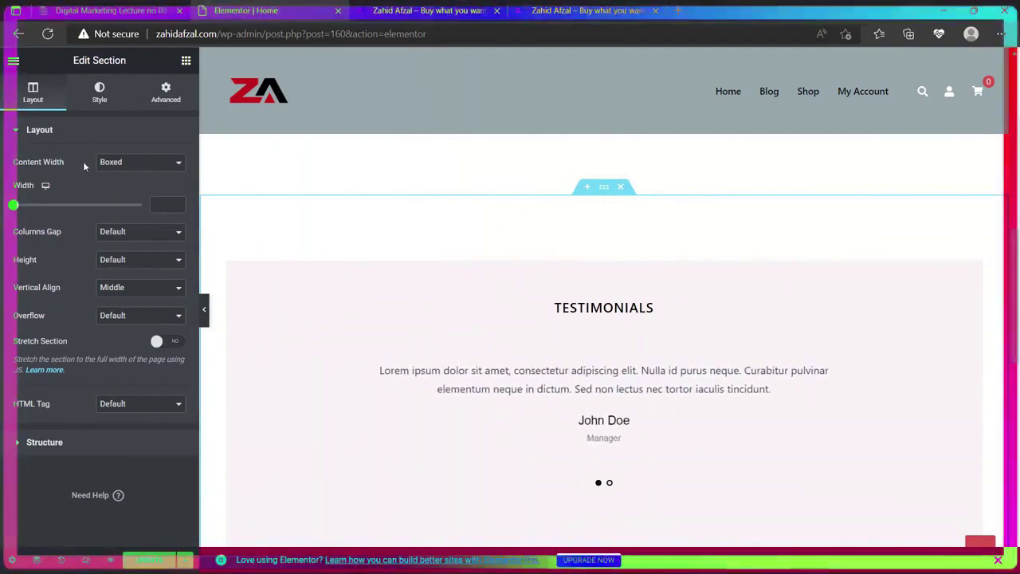
{"action": "left_click", "coordinate": [157, 163]}
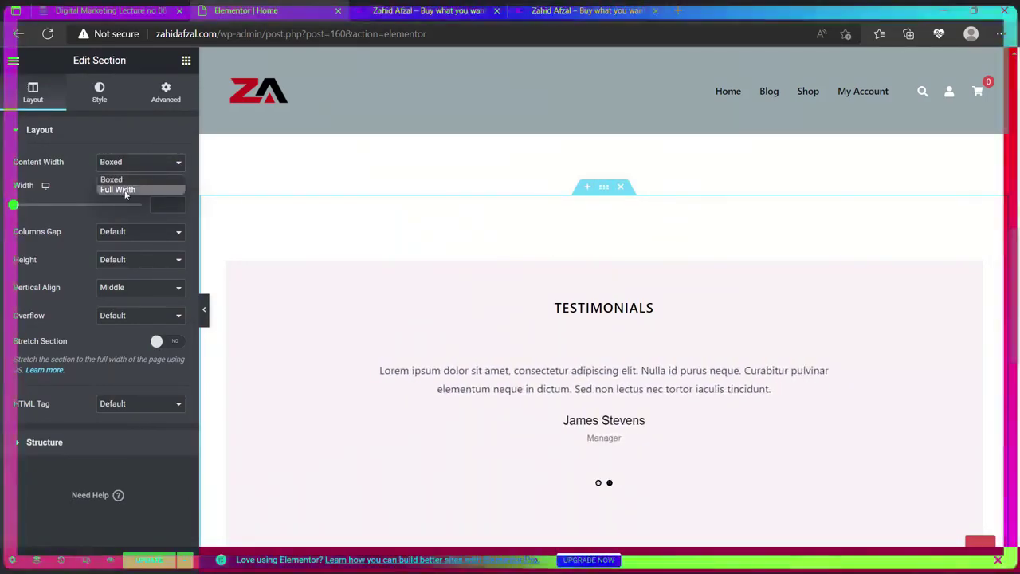
{"action": "left_click", "coordinate": [125, 189]}
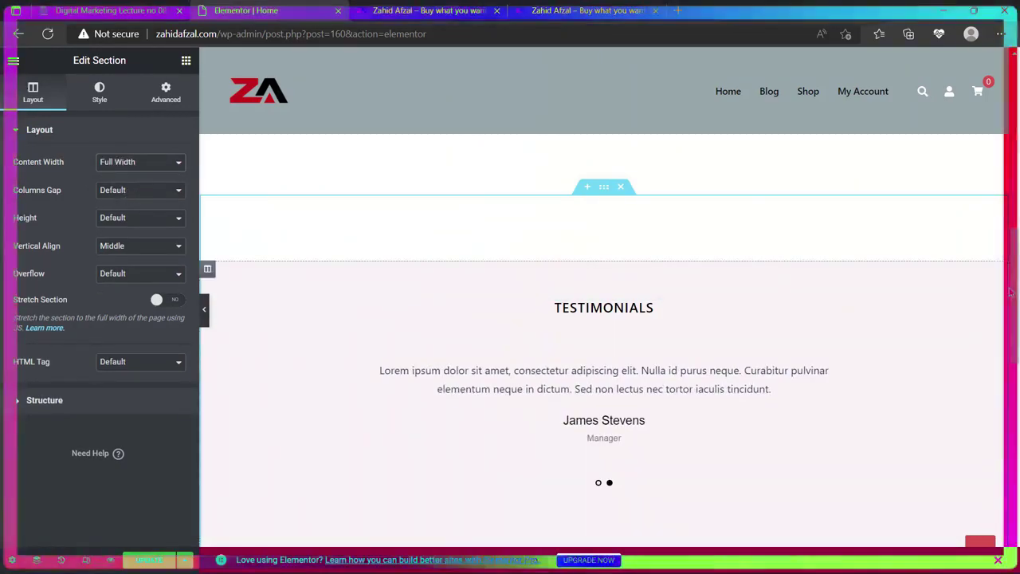
{"action": "left_click", "coordinate": [126, 163]}
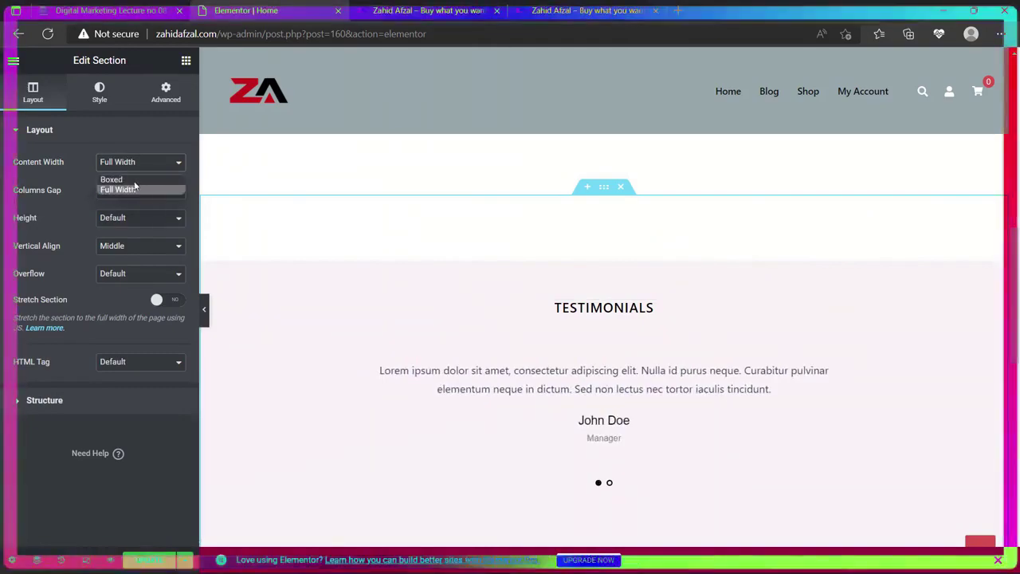
{"action": "left_click", "coordinate": [125, 178]}
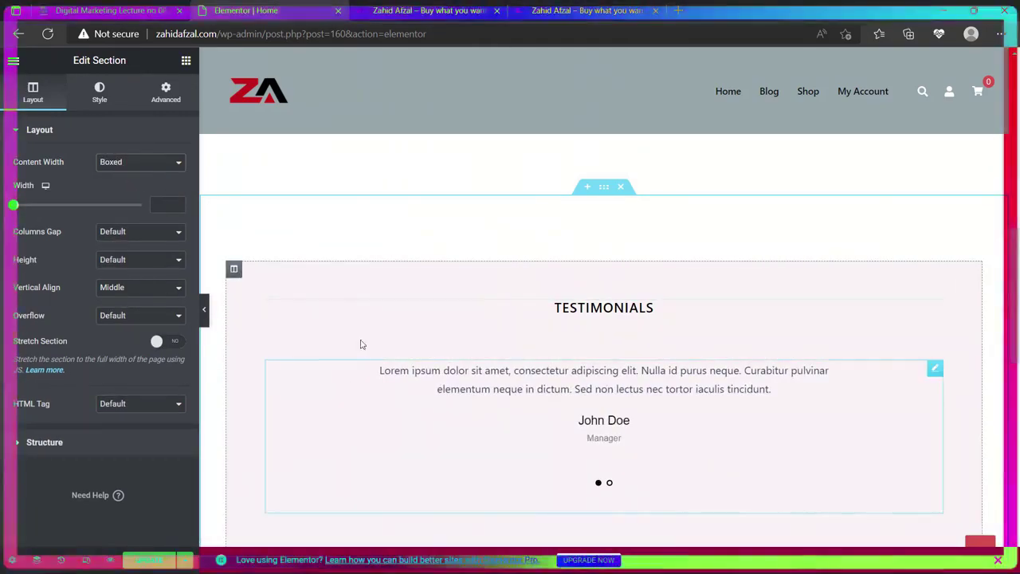
{"action": "left_click", "coordinate": [171, 167]}
{"action": "left_click", "coordinate": [139, 188]}
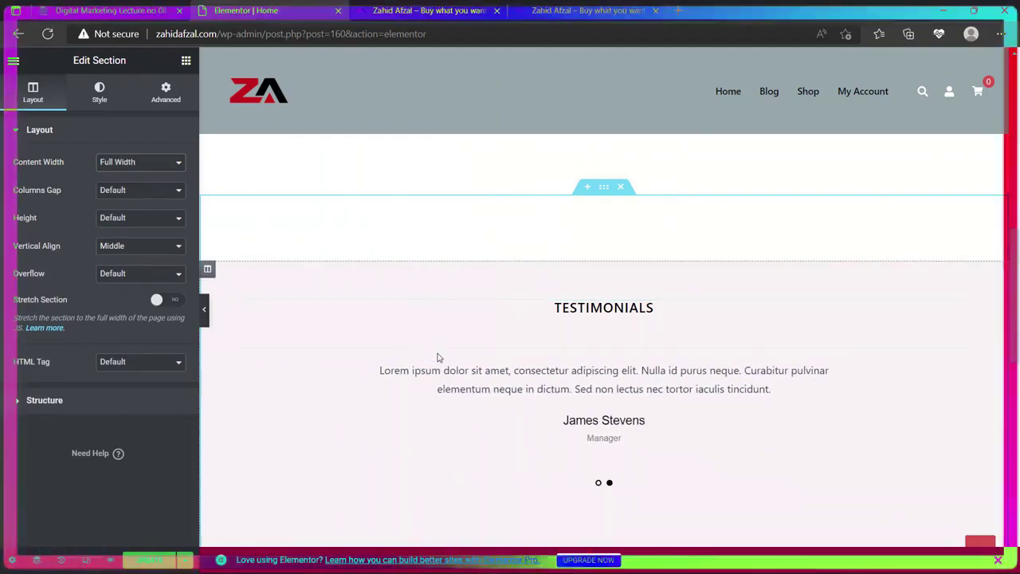
Set The blog section's content width to Full Width.
{"action": "scroll", "coordinate": [439, 358], "scroll_direction": "down", "scroll_amount": 4}
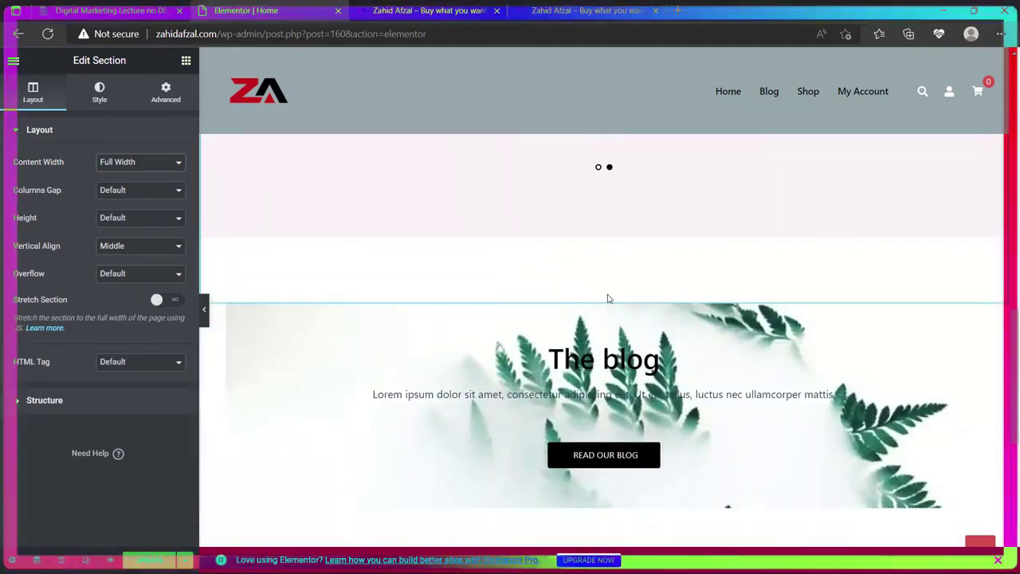
{"action": "mouse_move", "coordinate": [604, 300]}
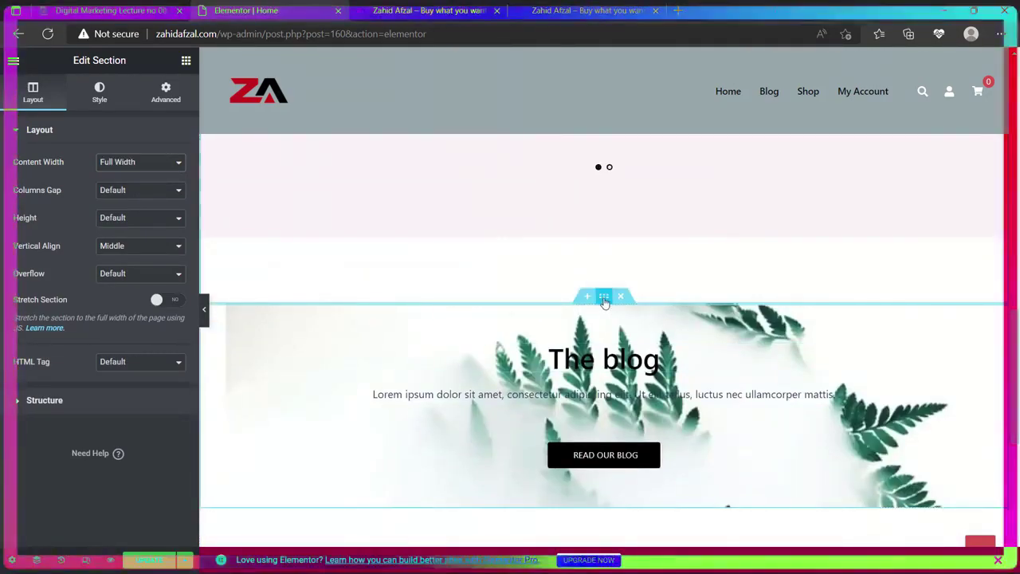
{"action": "left_click", "coordinate": [604, 298]}
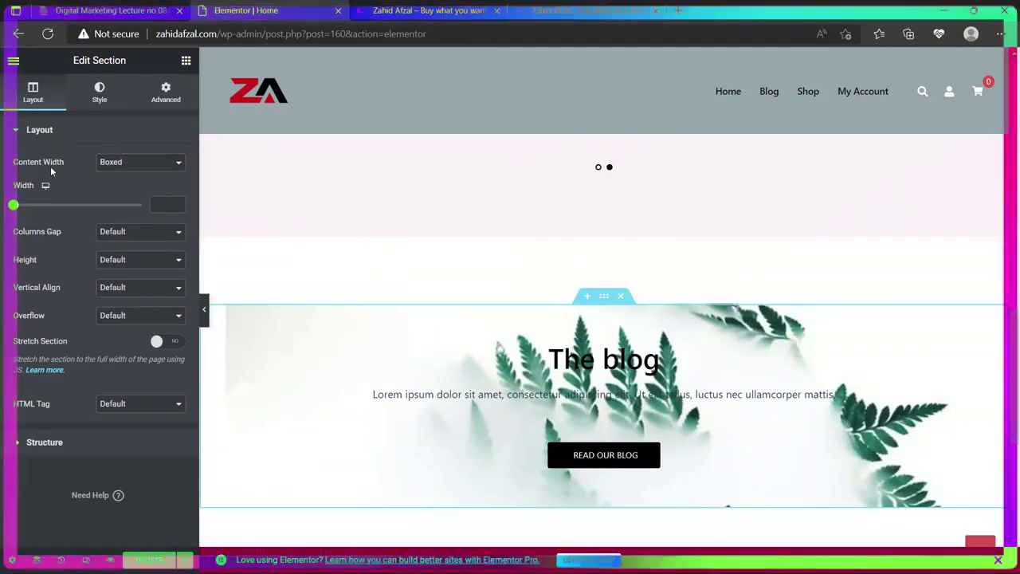
{"action": "left_click", "coordinate": [126, 168]}
{"action": "left_click", "coordinate": [126, 190]}
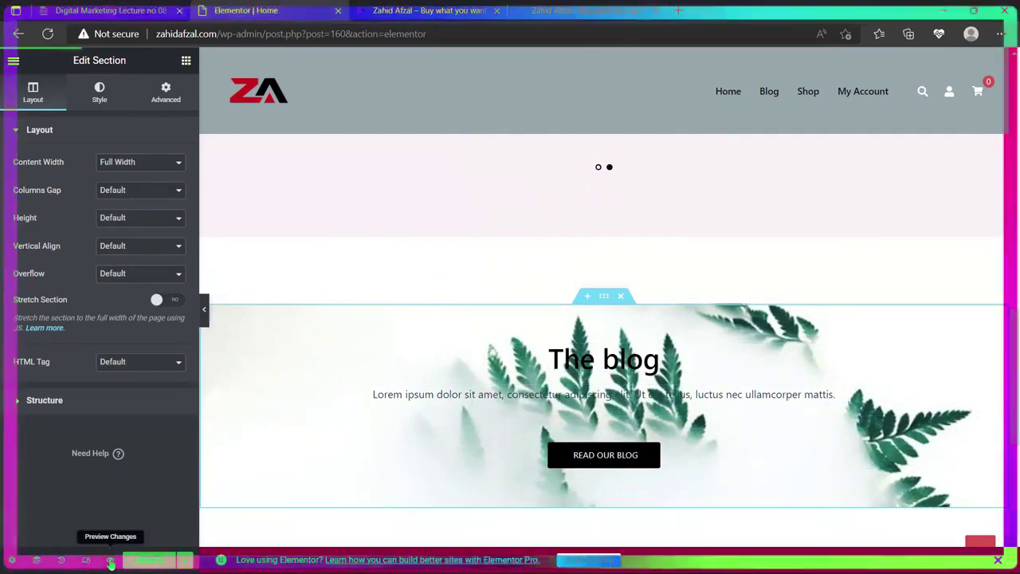
{"action": "left_click", "coordinate": [111, 562]}
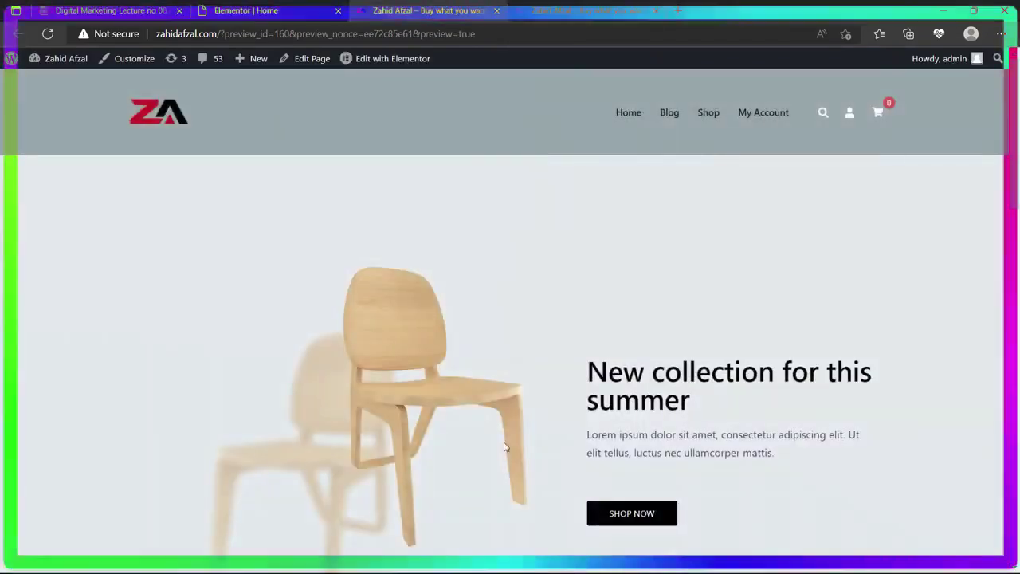
{"action": "scroll", "coordinate": [504, 447], "scroll_direction": "down", "scroll_amount": 9}
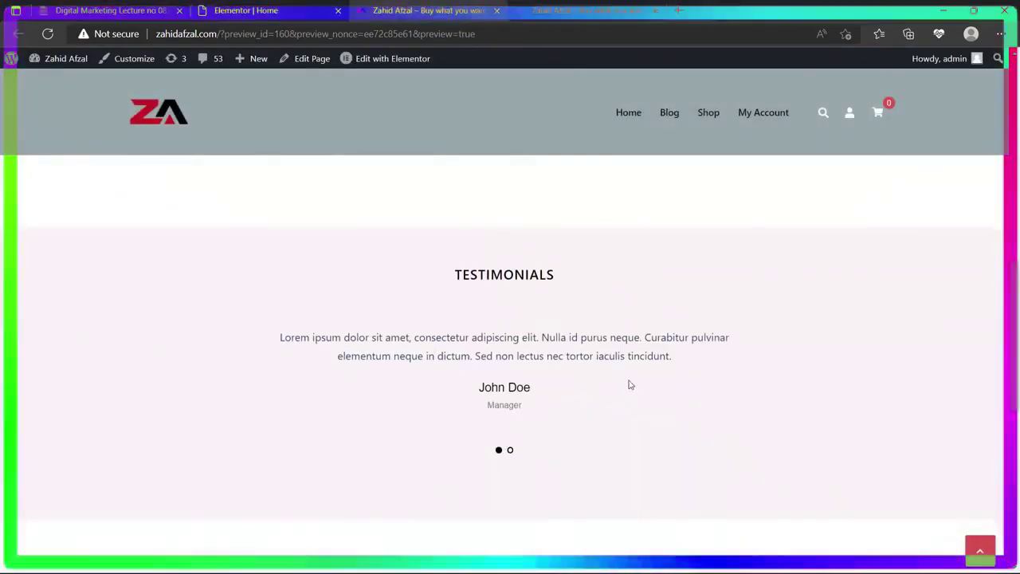
{"action": "scroll", "coordinate": [629, 385], "scroll_direction": "down", "scroll_amount": 3}
{"action": "scroll", "coordinate": [425, 393], "scroll_direction": "down", "scroll_amount": 3}
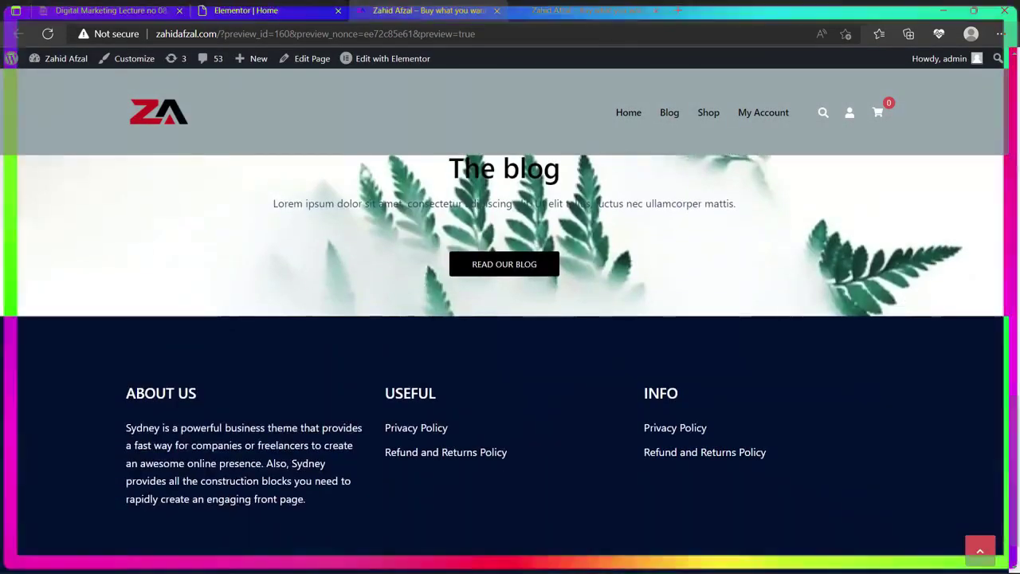
{"action": "scroll", "coordinate": [423, 391], "scroll_direction": "up", "scroll_amount": 8}
{"action": "scroll", "coordinate": [423, 394], "scroll_direction": "up", "scroll_amount": 1}
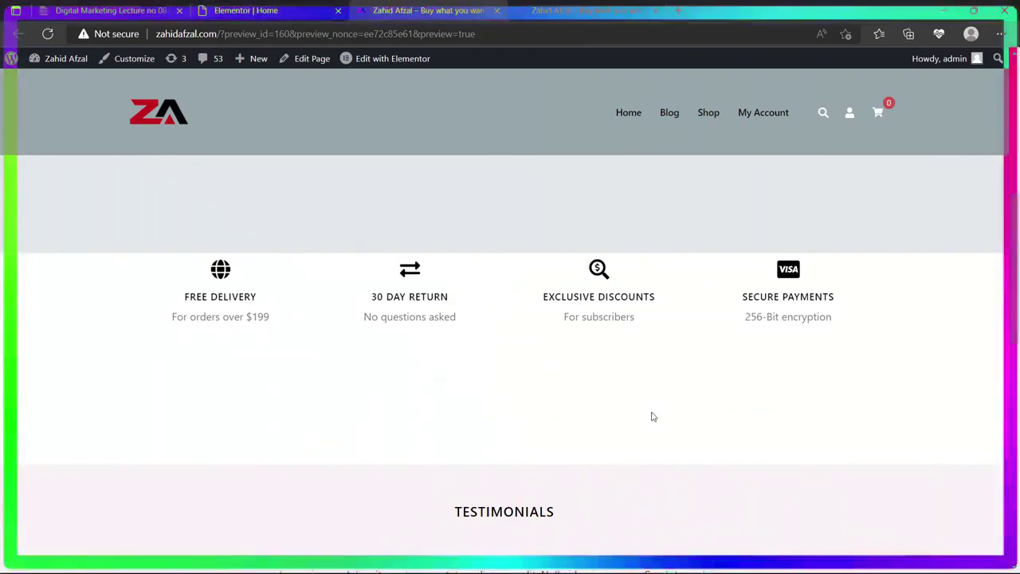
{"action": "scroll", "coordinate": [651, 415], "scroll_direction": "down", "scroll_amount": 5}
{"action": "scroll", "coordinate": [598, 375], "scroll_direction": "up", "scroll_amount": 1}
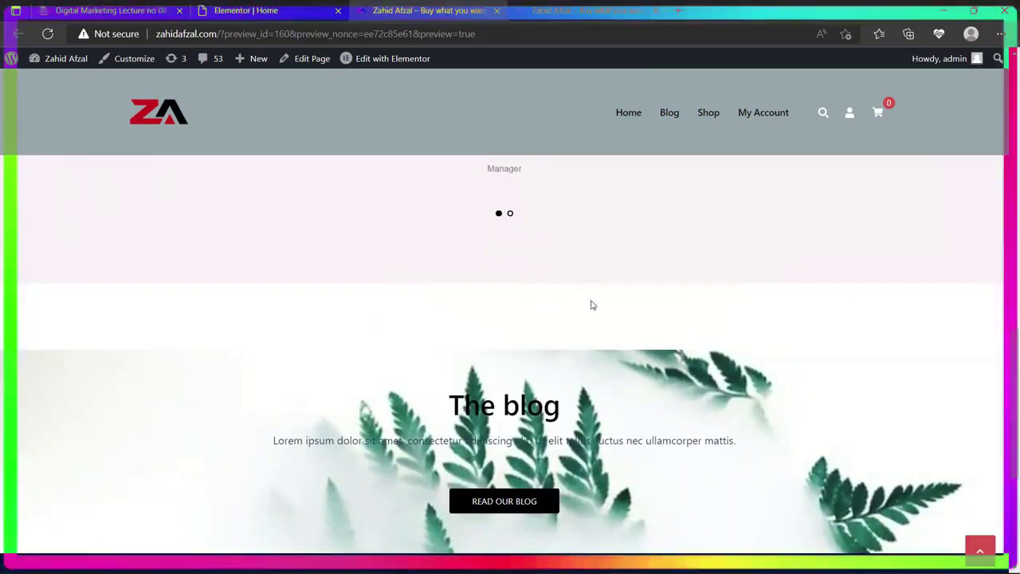
{"action": "key", "text": "ctrl+shift+Tab"}
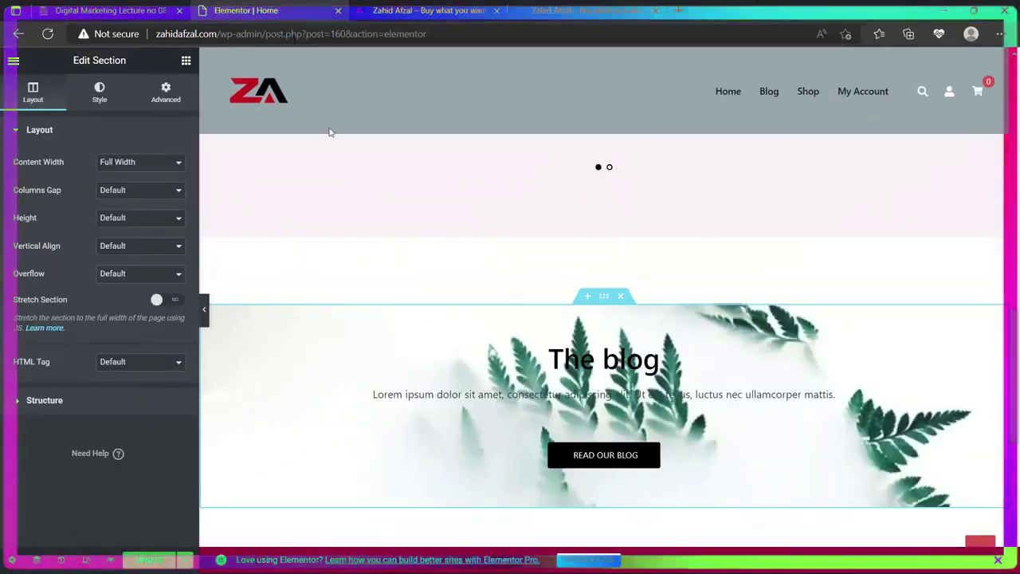
Change the blank section's top and bottom padding from 100 to 0.
{"action": "scroll", "coordinate": [644, 345], "scroll_direction": "up", "scroll_amount": 3}
{"action": "scroll", "coordinate": [644, 345], "scroll_direction": "up", "scroll_amount": 2}
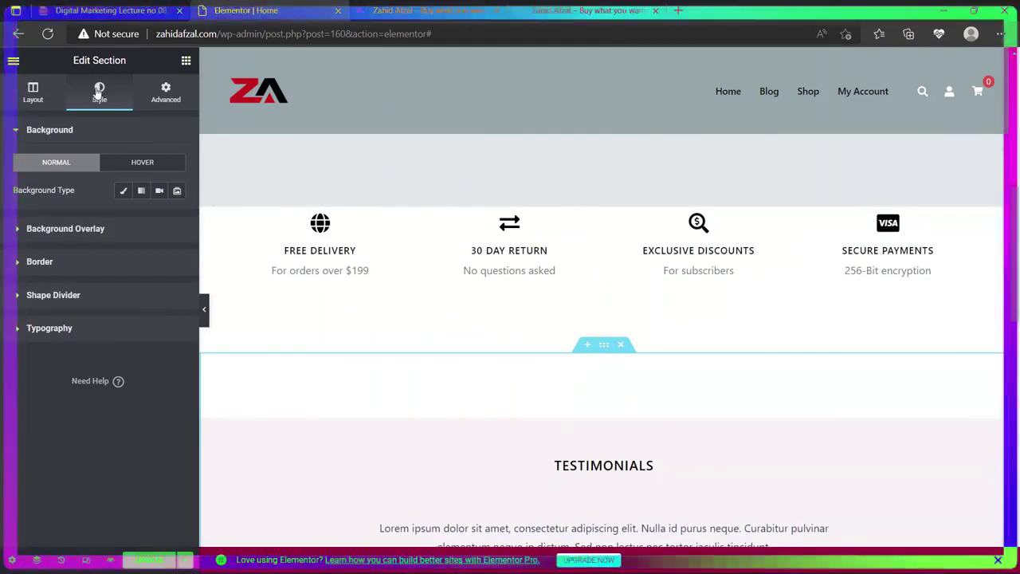
{"action": "left_click", "coordinate": [169, 97]}
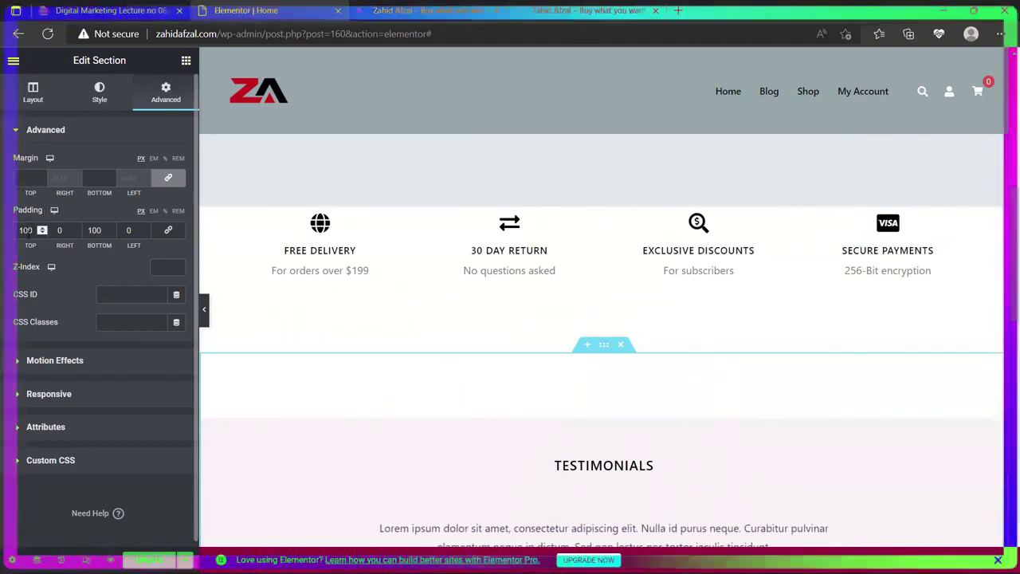
{"action": "double_click", "coordinate": [94, 230]}
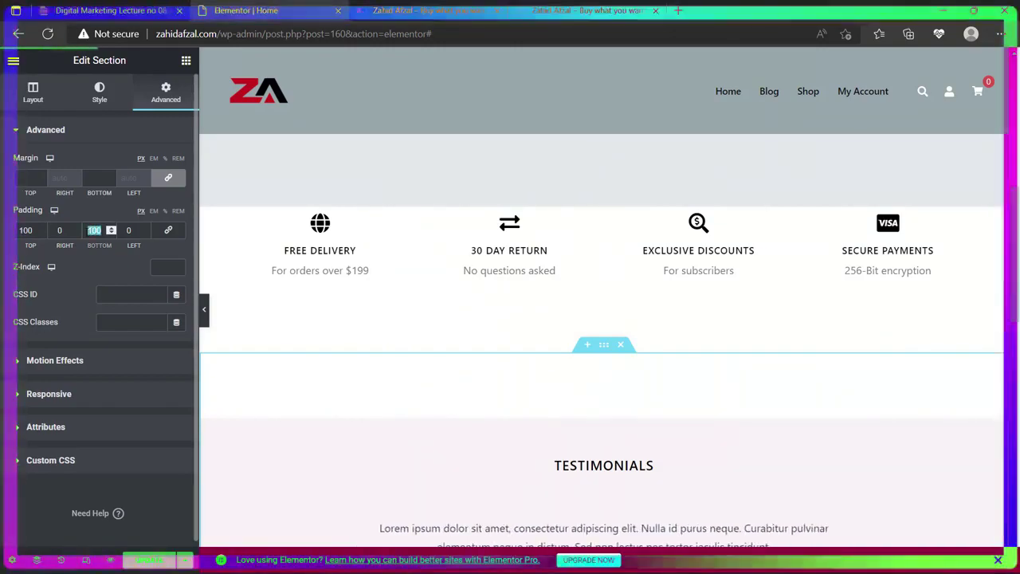
{"action": "scroll", "coordinate": [390, 353], "scroll_direction": "down", "scroll_amount": 4}
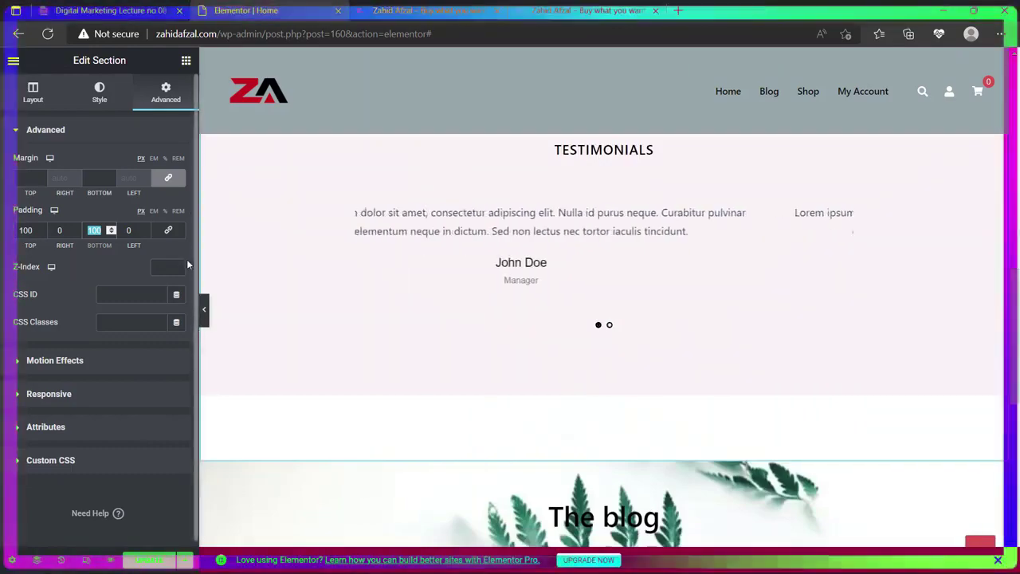
{"action": "type", "text": "0"}
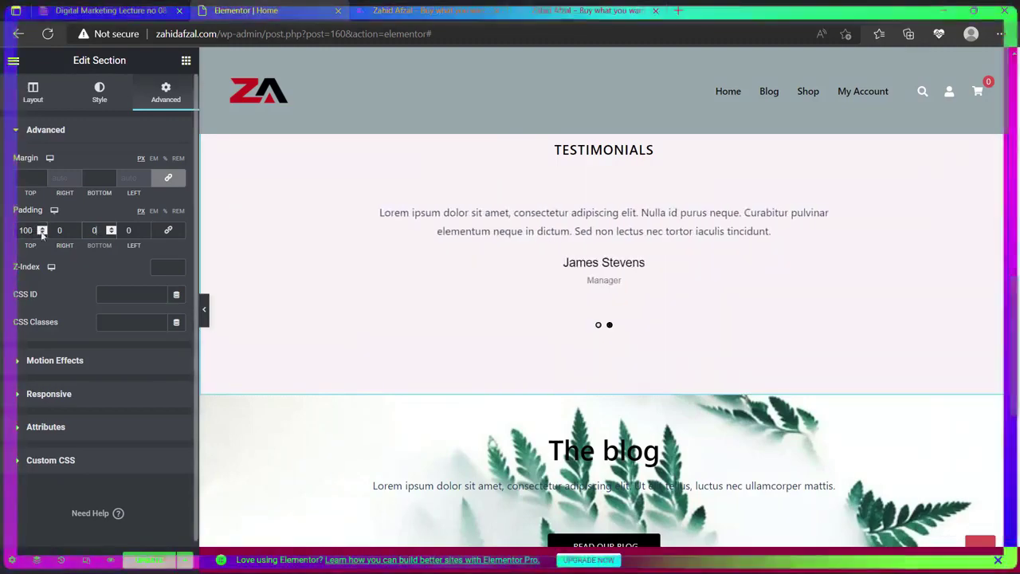
{"action": "scroll", "coordinate": [717, 303], "scroll_direction": "up", "scroll_amount": 3}
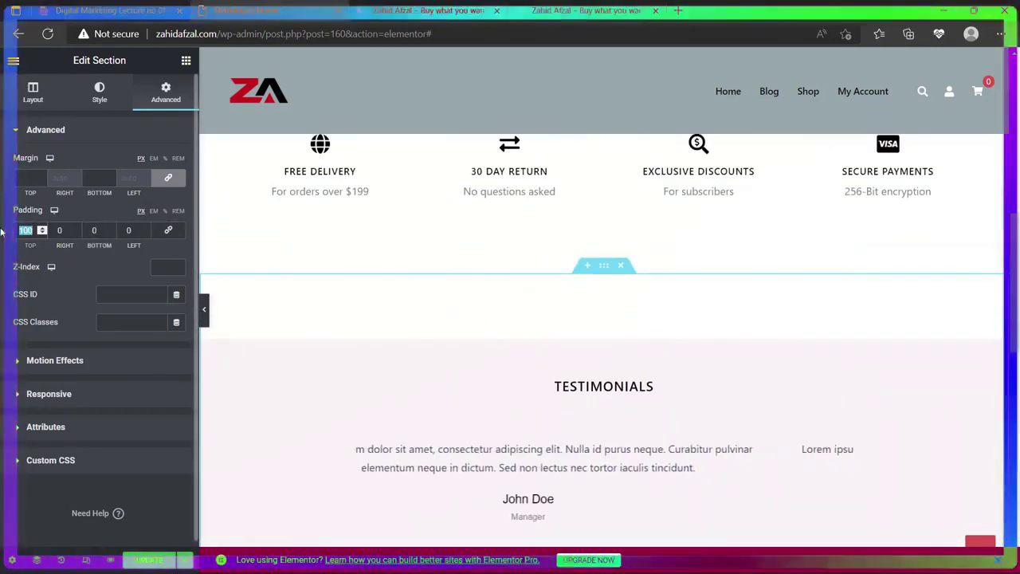
{"action": "type", "text": "0"}
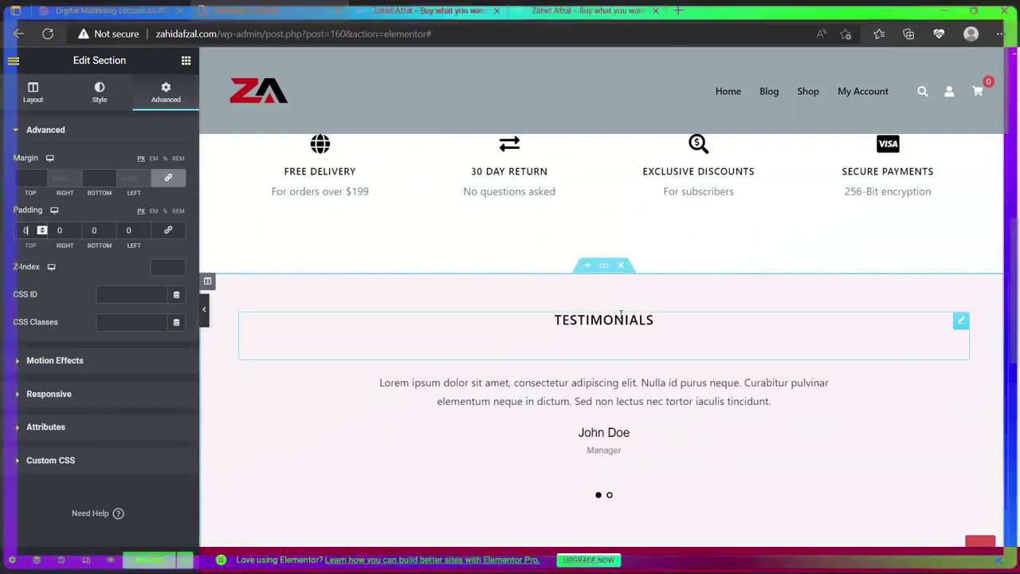
{"action": "scroll", "coordinate": [722, 367], "scroll_direction": "down", "scroll_amount": 3}
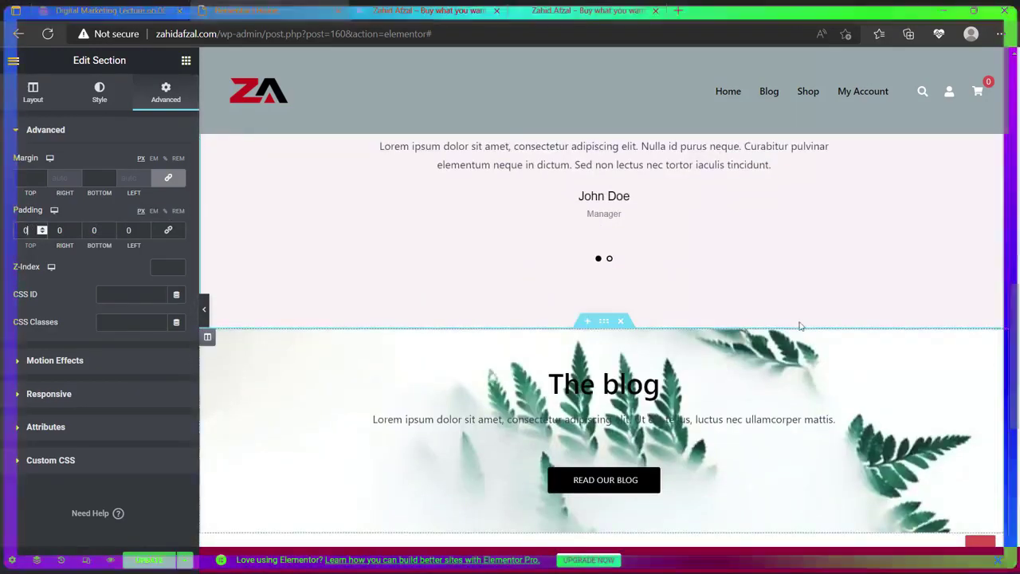
{"action": "scroll", "coordinate": [722, 369], "scroll_direction": "down", "scroll_amount": 2}
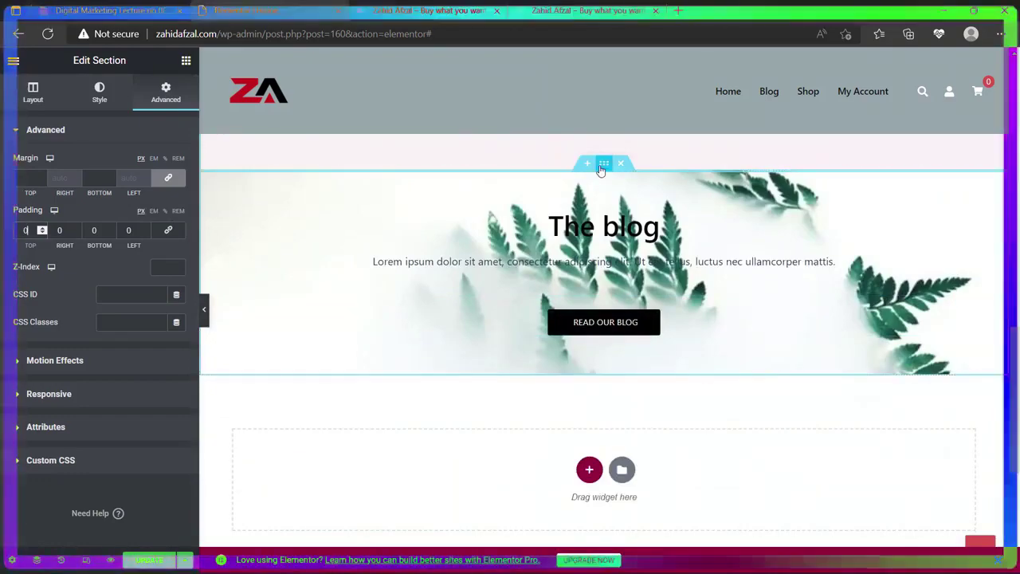
Select The blog section and show its settings.
{"action": "left_click", "coordinate": [604, 165]}
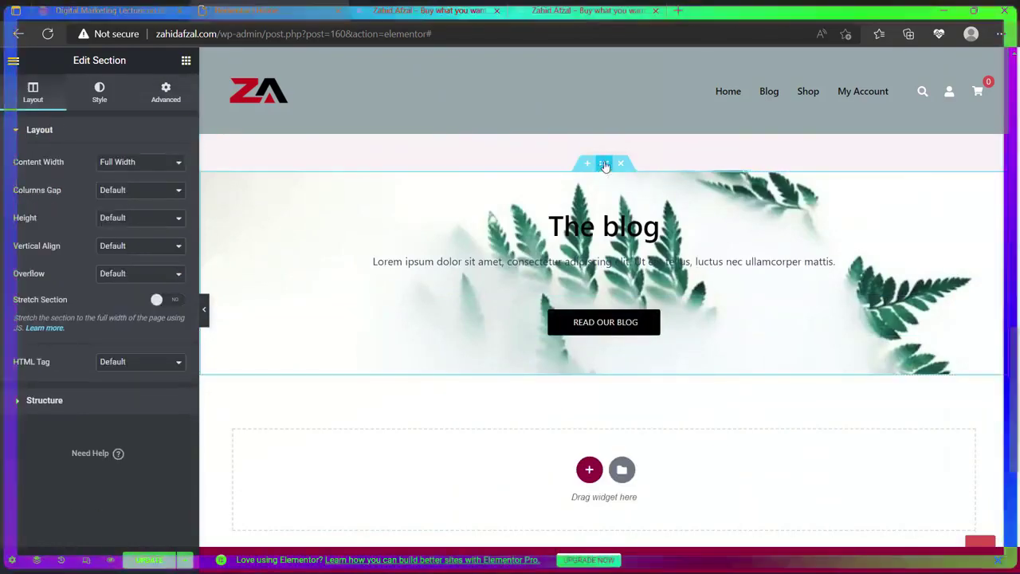
{"action": "left_click", "coordinate": [162, 95]}
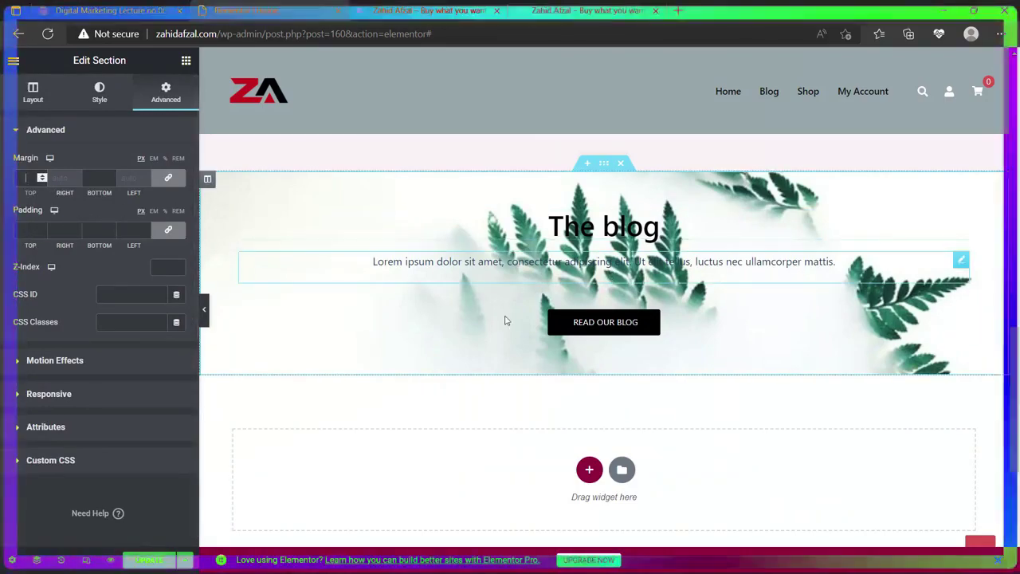
{"action": "scroll", "coordinate": [532, 315], "scroll_direction": "up", "scroll_amount": 3}
{"action": "scroll", "coordinate": [536, 324], "scroll_direction": "up", "scroll_amount": 4}
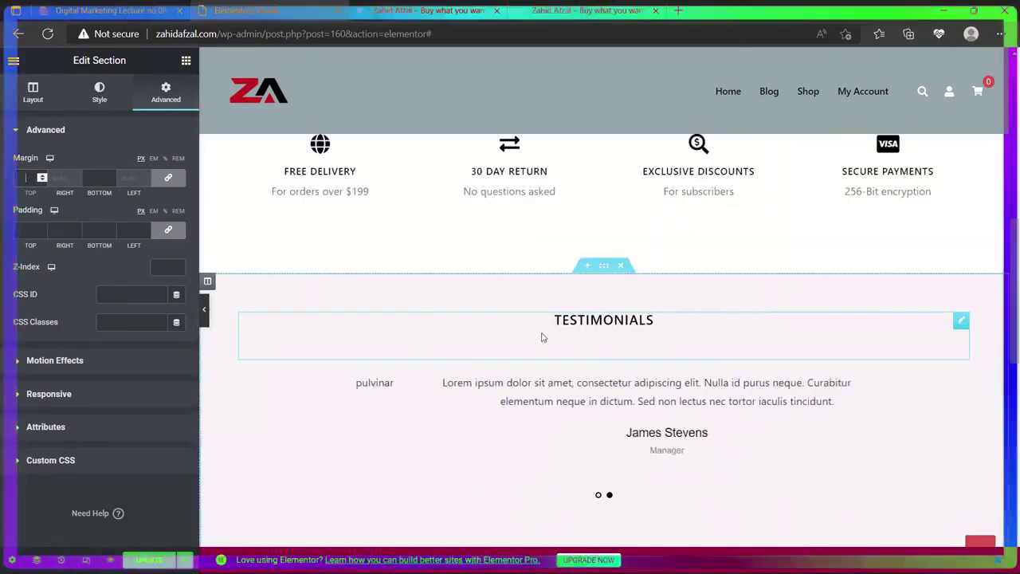
Set the features row's content width to Full Width.
{"action": "left_click", "coordinate": [606, 277]}
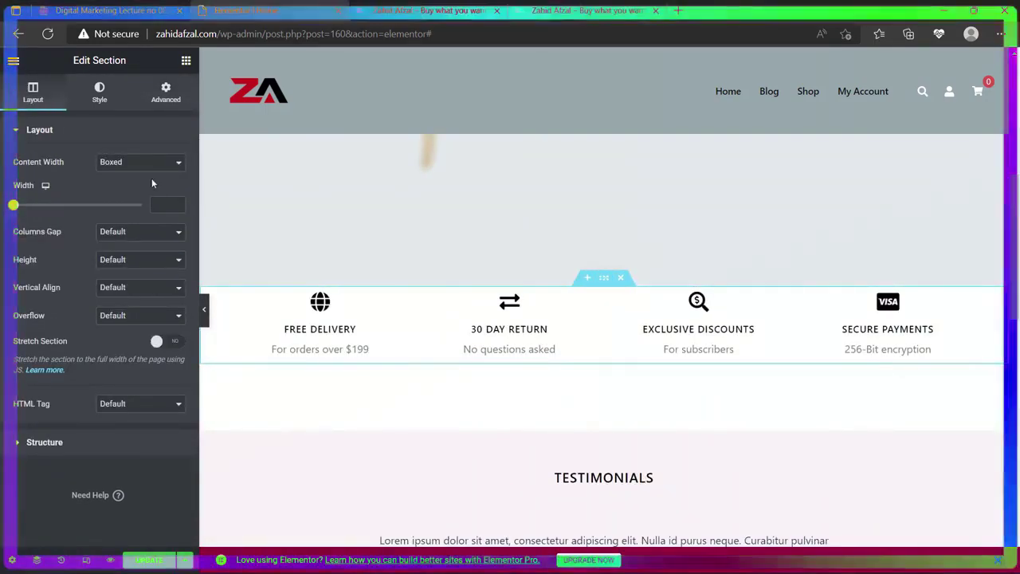
{"action": "left_click", "coordinate": [125, 167]}
{"action": "left_click", "coordinate": [121, 188]}
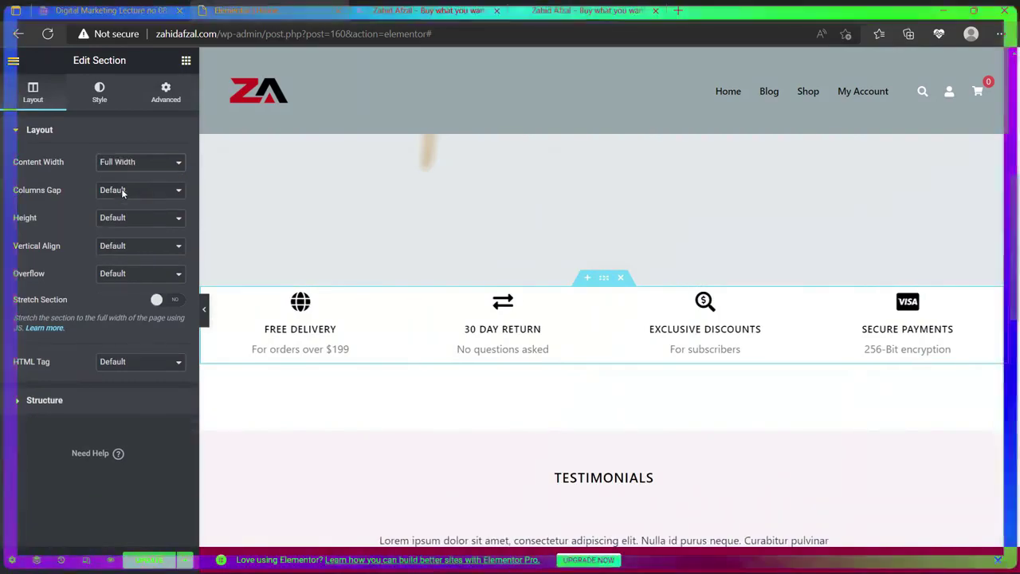
Change the features row's bottom margin from 100 to 30.
{"action": "left_click", "coordinate": [172, 93]}
{"action": "left_click_drag", "start_coordinate": [103, 182], "coordinate": [77, 182]}
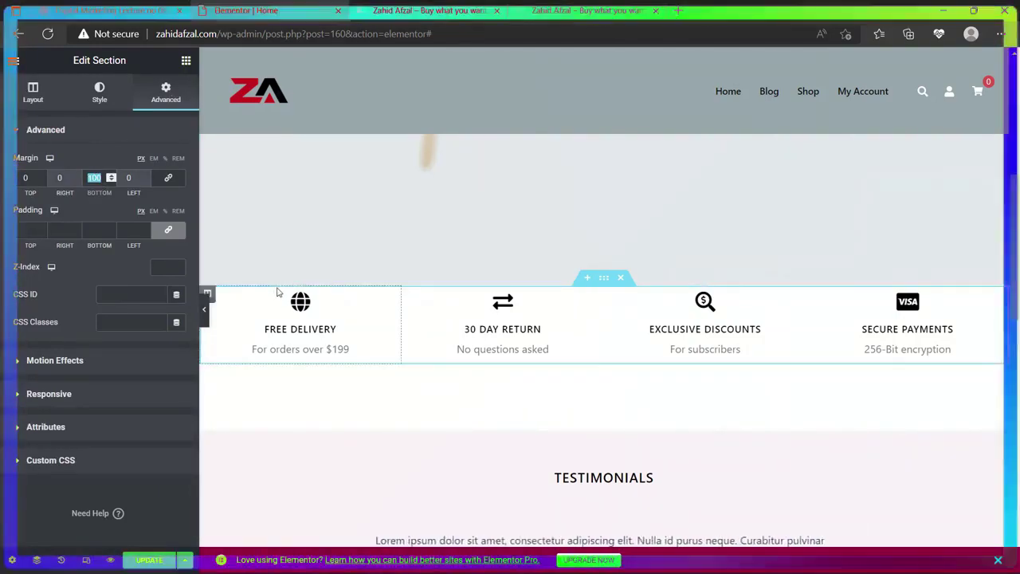
{"action": "type", "text": "0"}
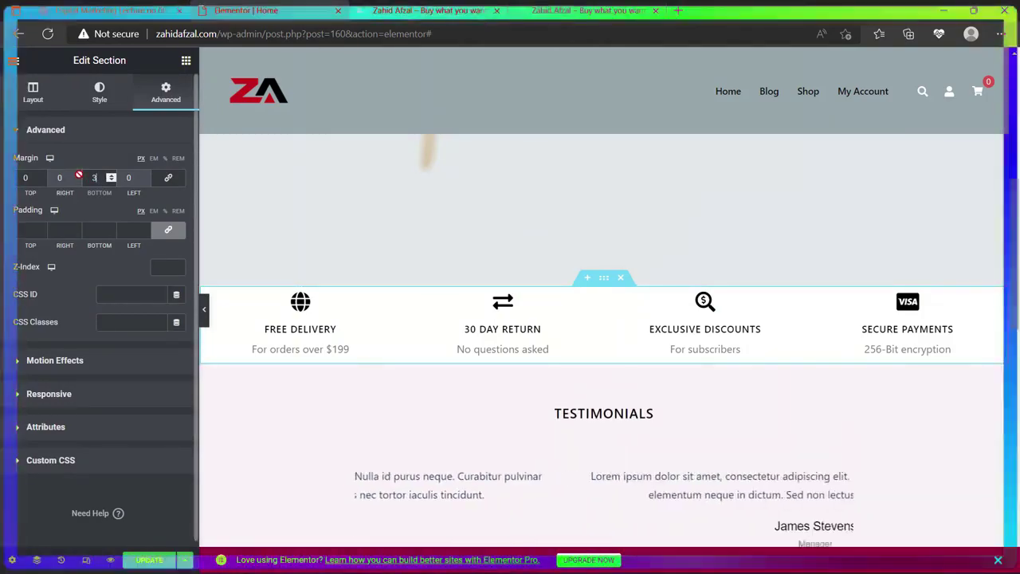
{"action": "type", "text": "30"}
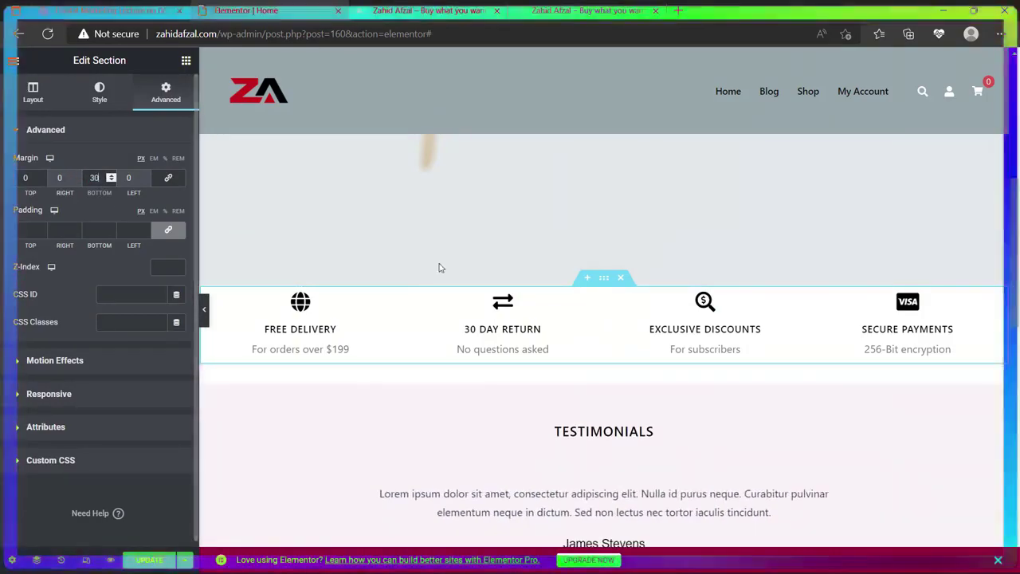
{"action": "left_click", "coordinate": [108, 560]}
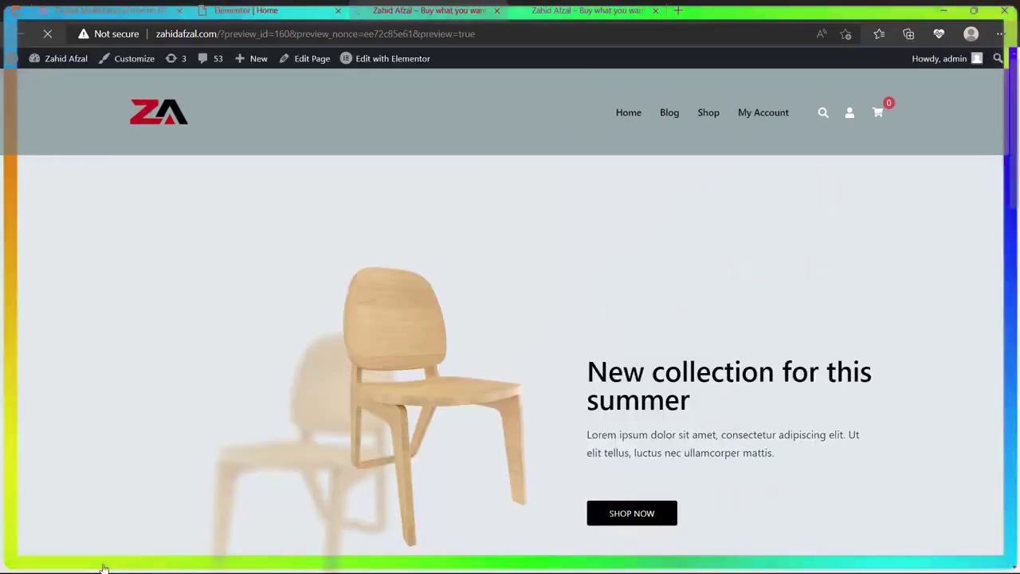
{"action": "scroll", "coordinate": [330, 380], "scroll_direction": "down", "scroll_amount": 6}
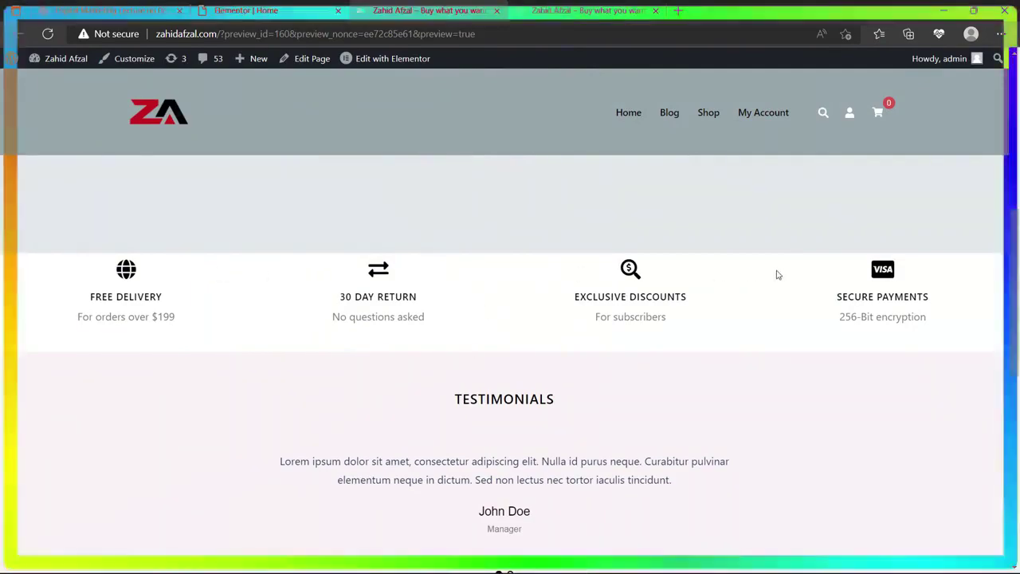
{"action": "scroll", "coordinate": [492, 351], "scroll_direction": "down", "scroll_amount": 1}
{"action": "scroll", "coordinate": [493, 352], "scroll_direction": "down", "scroll_amount": 4}
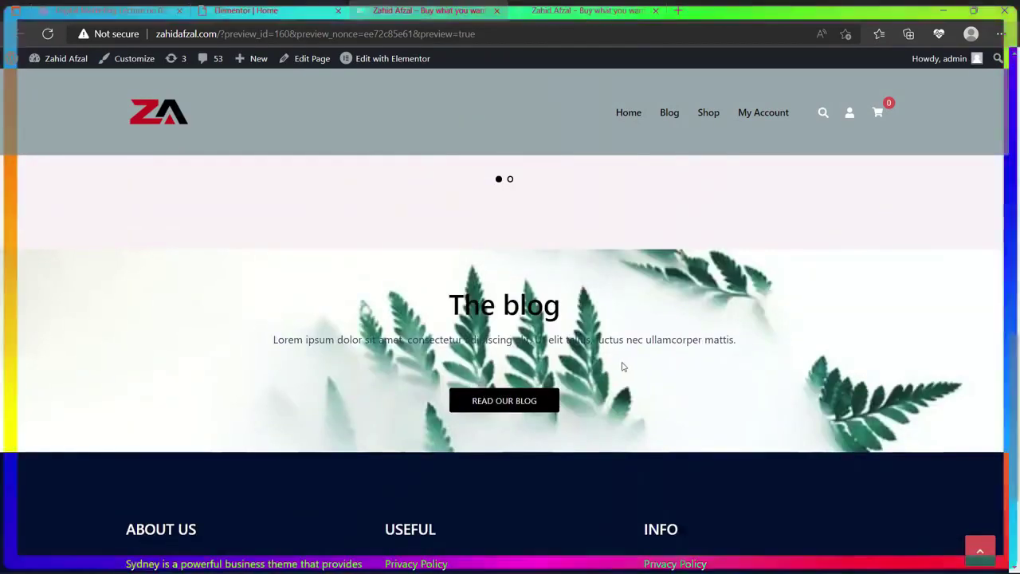
{"action": "scroll", "coordinate": [398, 372], "scroll_direction": "up", "scroll_amount": 7}
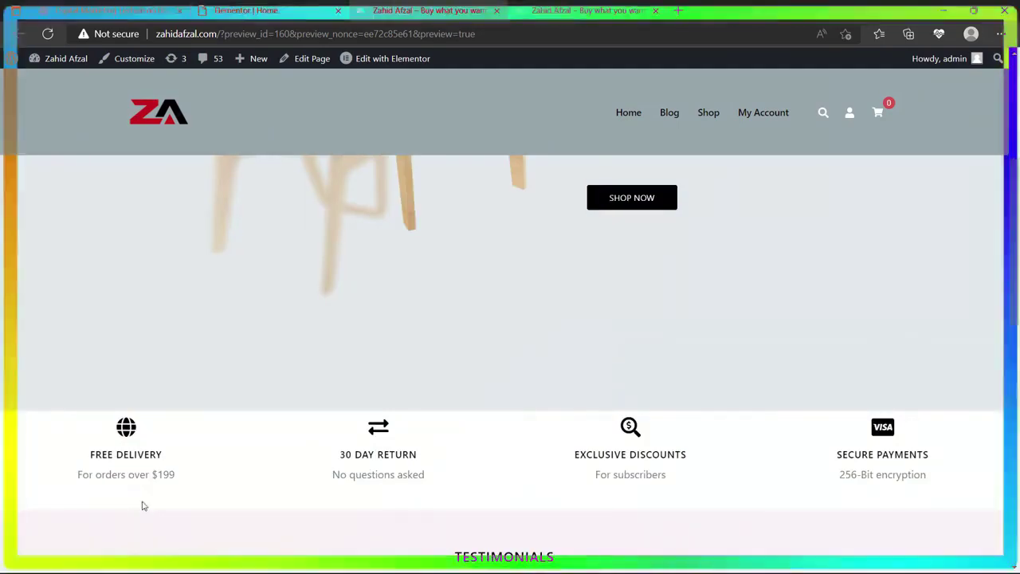
{"action": "left_click", "coordinate": [240, 11]}
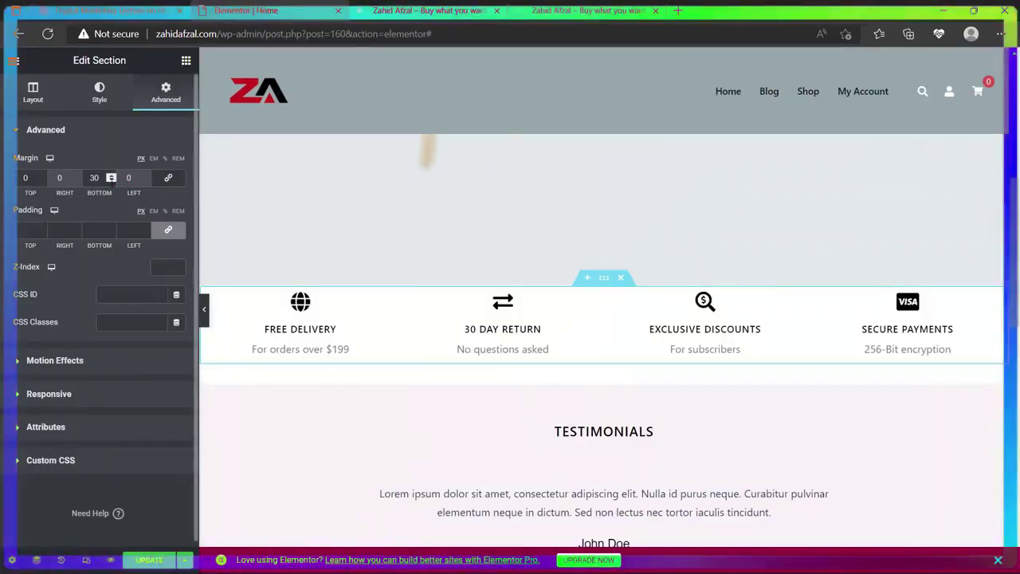
Set the features row's bottom margin to 0 and verify it in the live preview.
{"action": "left_click_drag", "start_coordinate": [100, 178], "coordinate": [75, 178]}
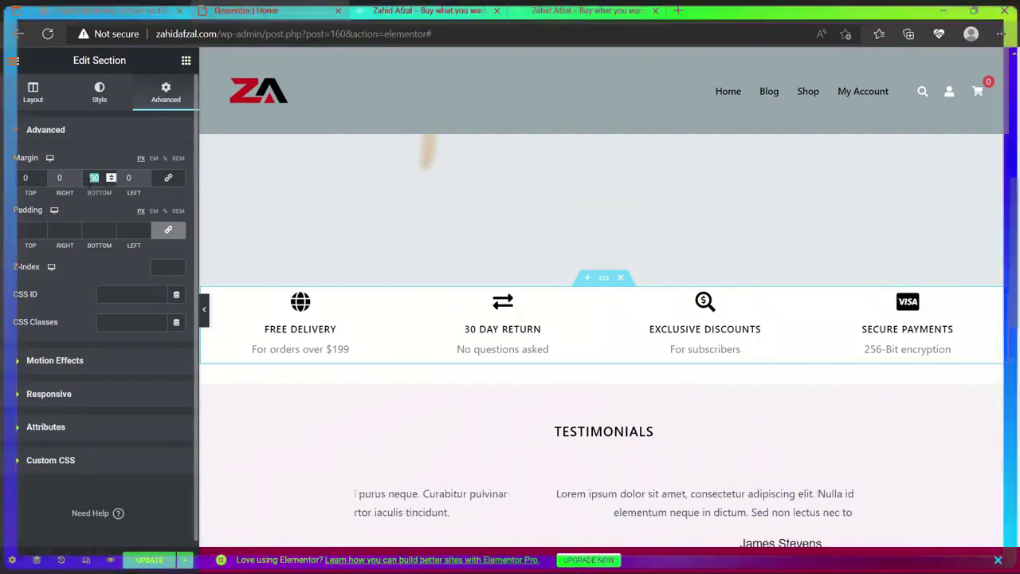
{"action": "type", "text": "0"}
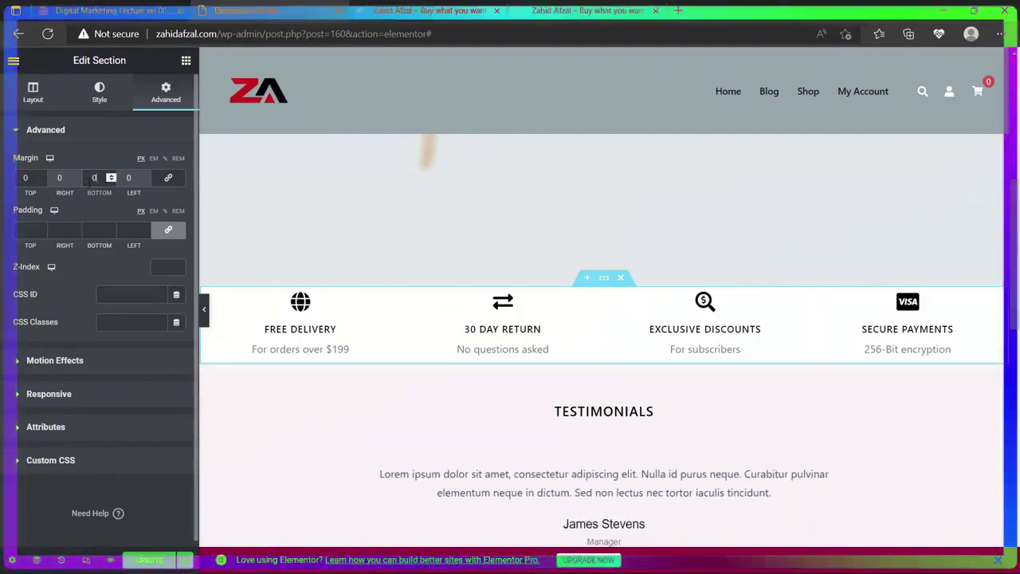
{"action": "left_click", "coordinate": [112, 559]}
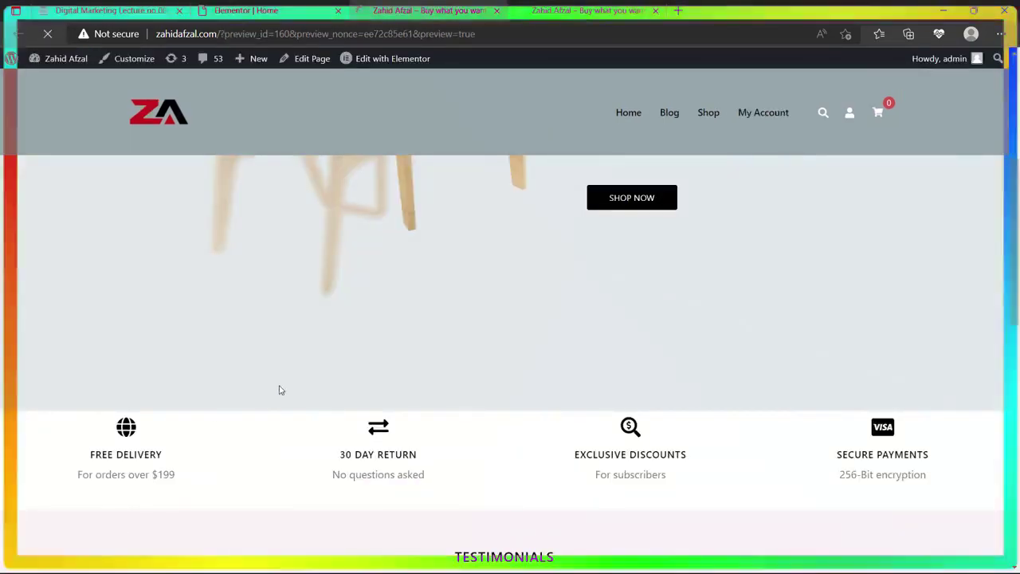
{"action": "scroll", "coordinate": [315, 369], "scroll_direction": "down", "scroll_amount": 5}
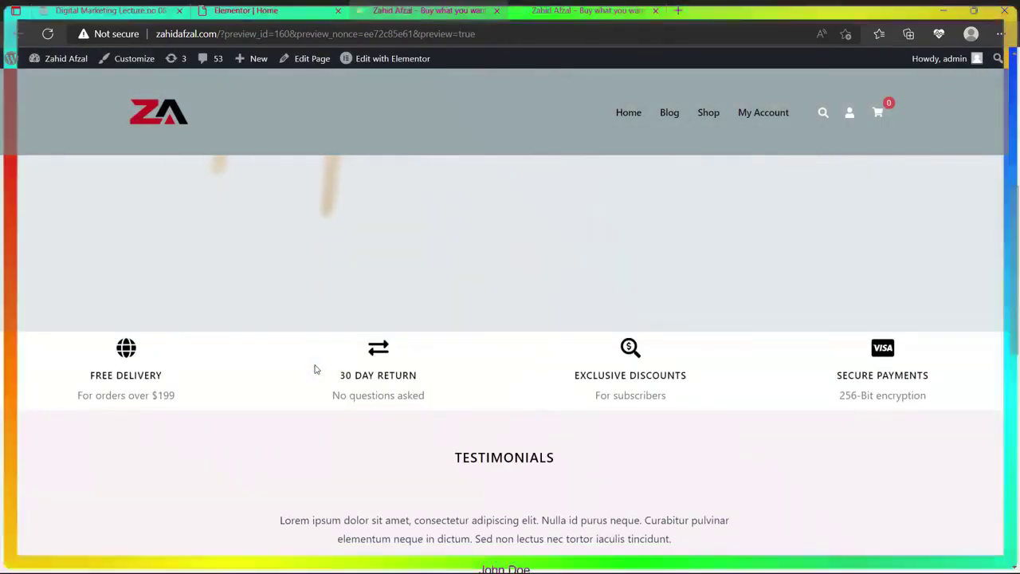
{"action": "scroll", "coordinate": [728, 349], "scroll_direction": "down", "scroll_amount": 7}
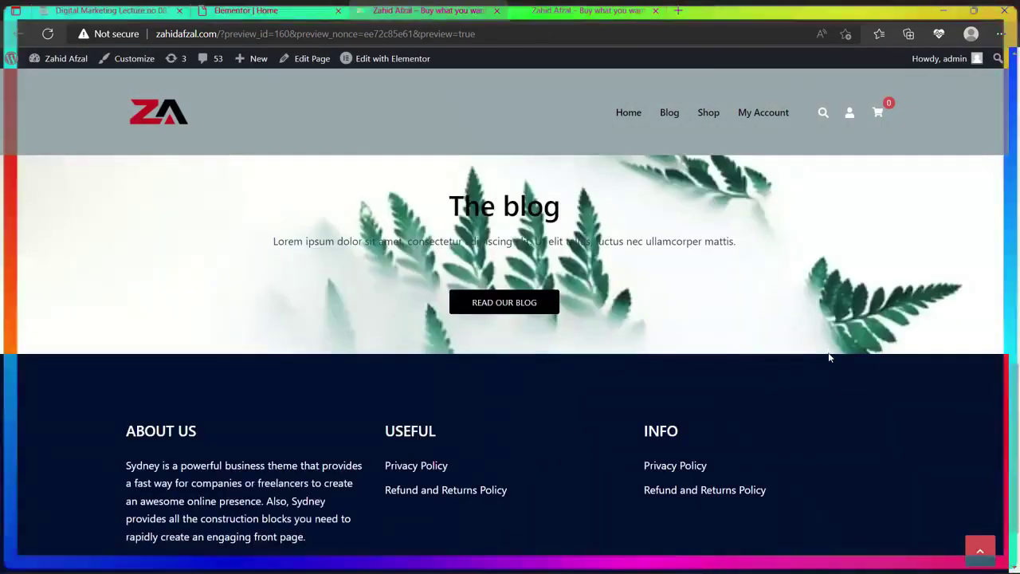
{"action": "scroll", "coordinate": [829, 357], "scroll_direction": "up", "scroll_amount": 12}
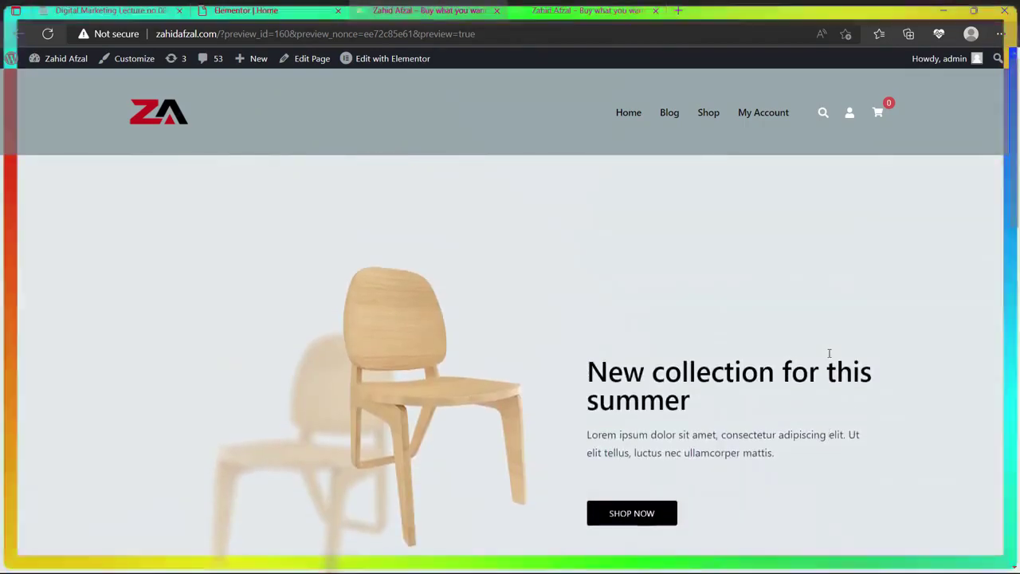
{"action": "scroll", "coordinate": [514, 312], "scroll_direction": "down", "scroll_amount": 4}
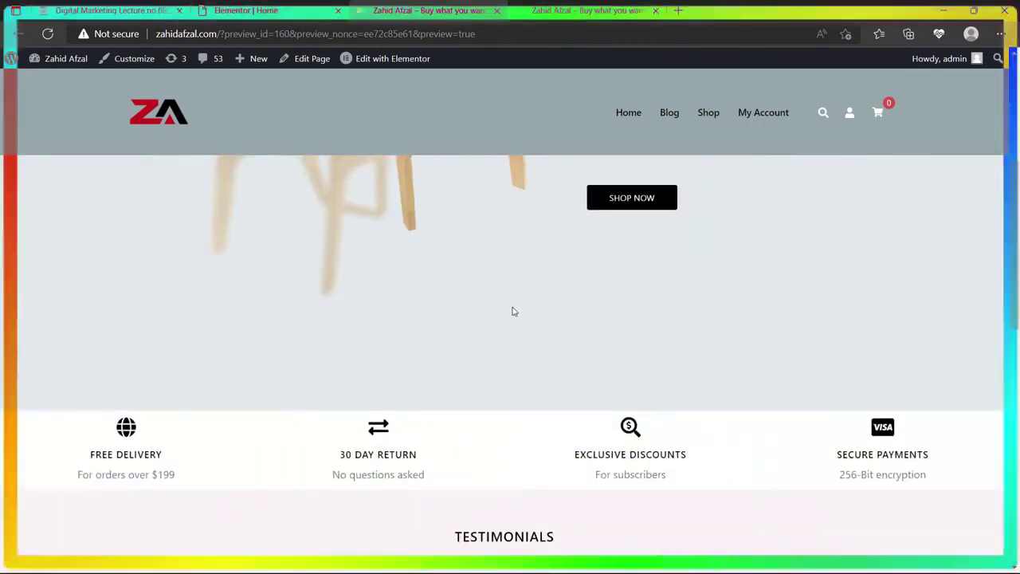
{"action": "scroll", "coordinate": [515, 311], "scroll_direction": "down", "scroll_amount": 3}
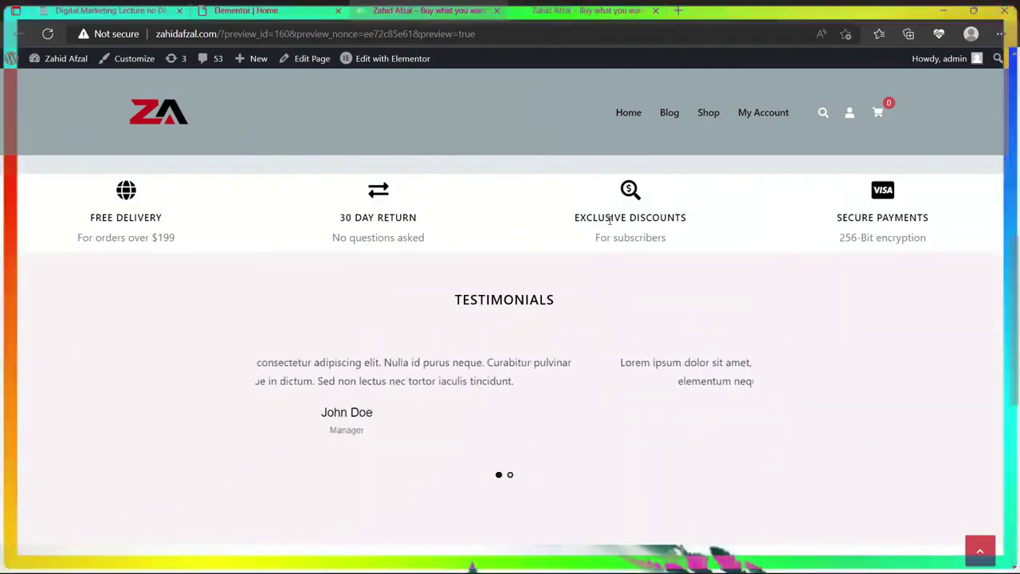
{"action": "scroll", "coordinate": [610, 220], "scroll_direction": "down", "scroll_amount": 4}
{"action": "scroll", "coordinate": [574, 195], "scroll_direction": "up", "scroll_amount": 4}
{"action": "left_click", "coordinate": [243, 9]}
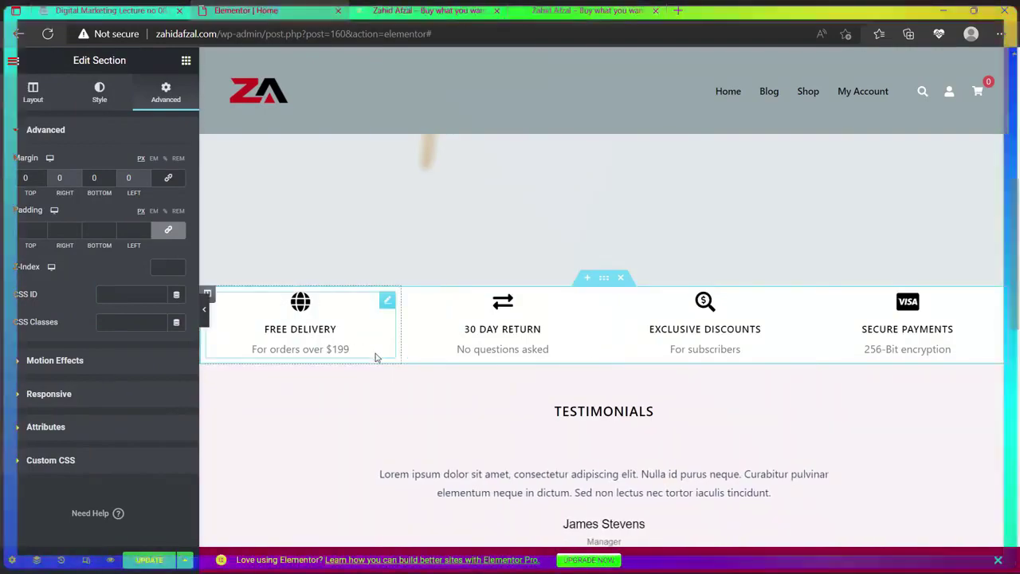
Delete the Exclusive Discounts column, leaving Free Delivery, 30 Day Return and Secure Payments.
{"action": "left_click", "coordinate": [348, 348]}
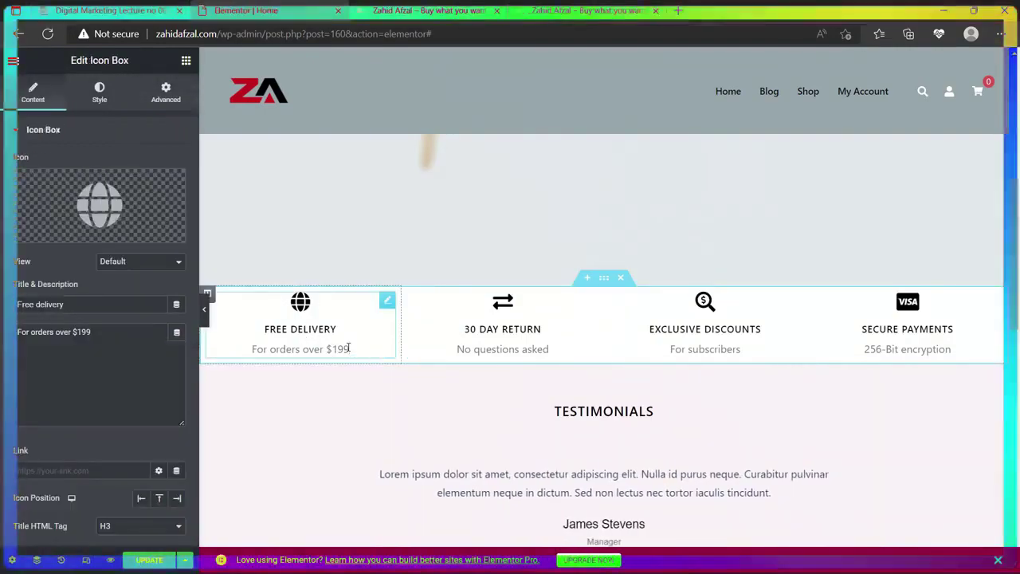
{"action": "left_click", "coordinate": [208, 295]}
{"action": "right_click", "coordinate": [209, 297]}
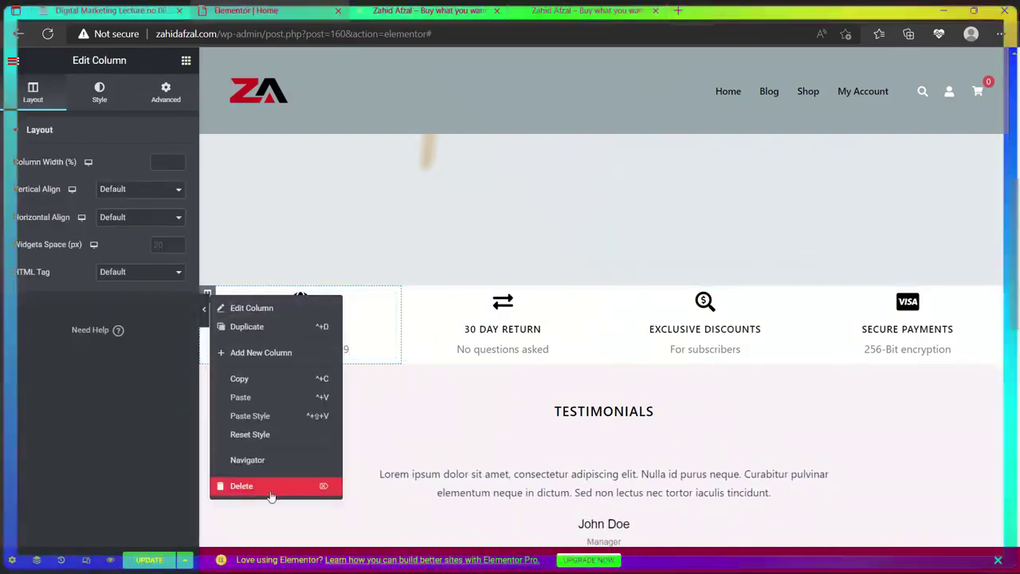
{"action": "right_click", "coordinate": [207, 290]}
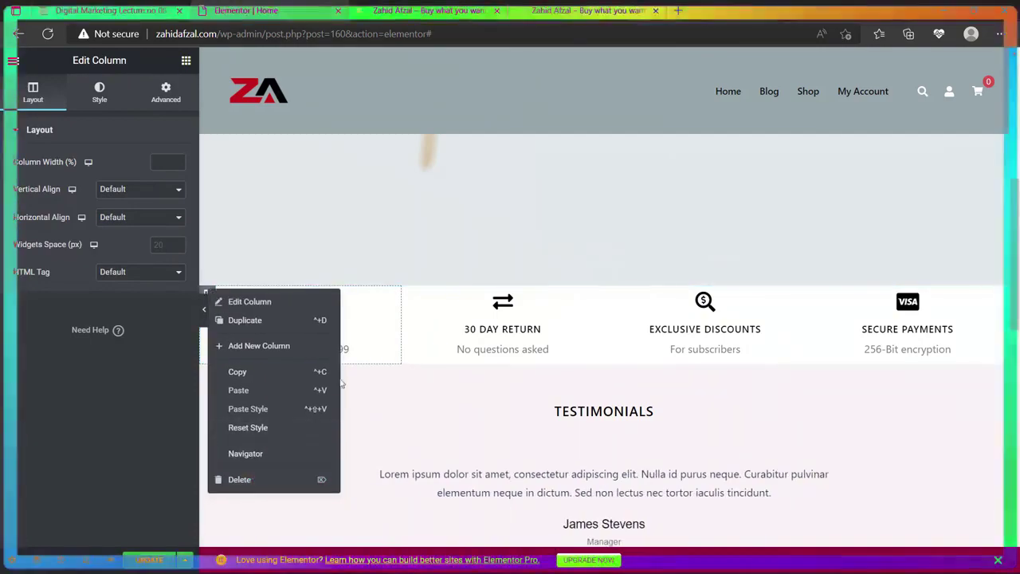
{"action": "left_click", "coordinate": [370, 340]}
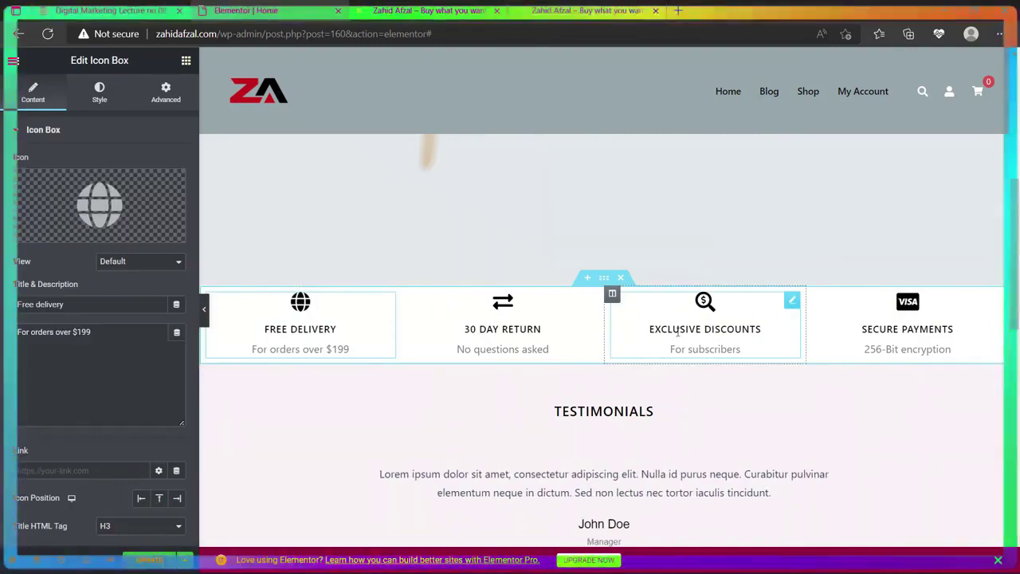
{"action": "left_click", "coordinate": [612, 295]}
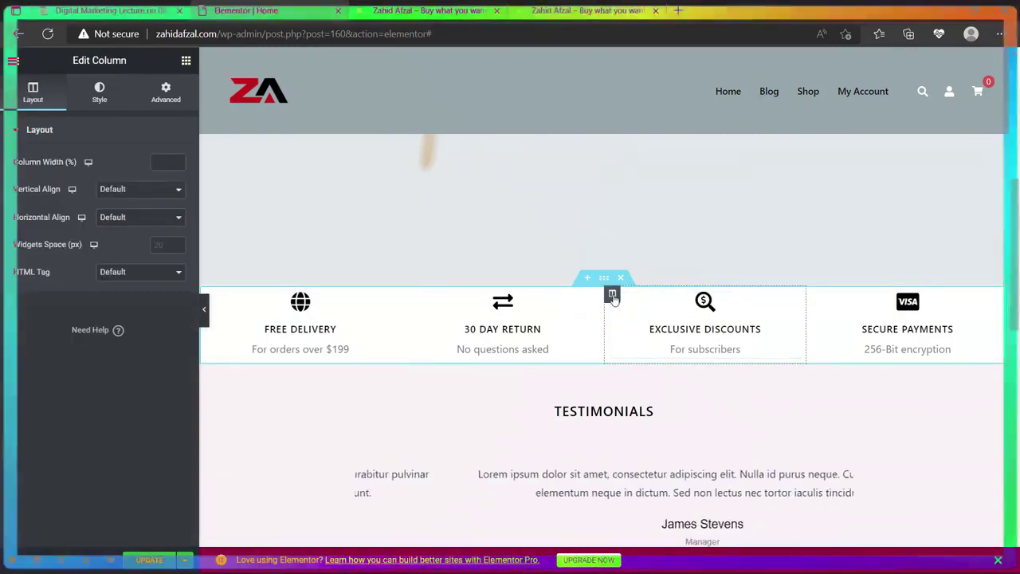
{"action": "right_click", "coordinate": [612, 295]}
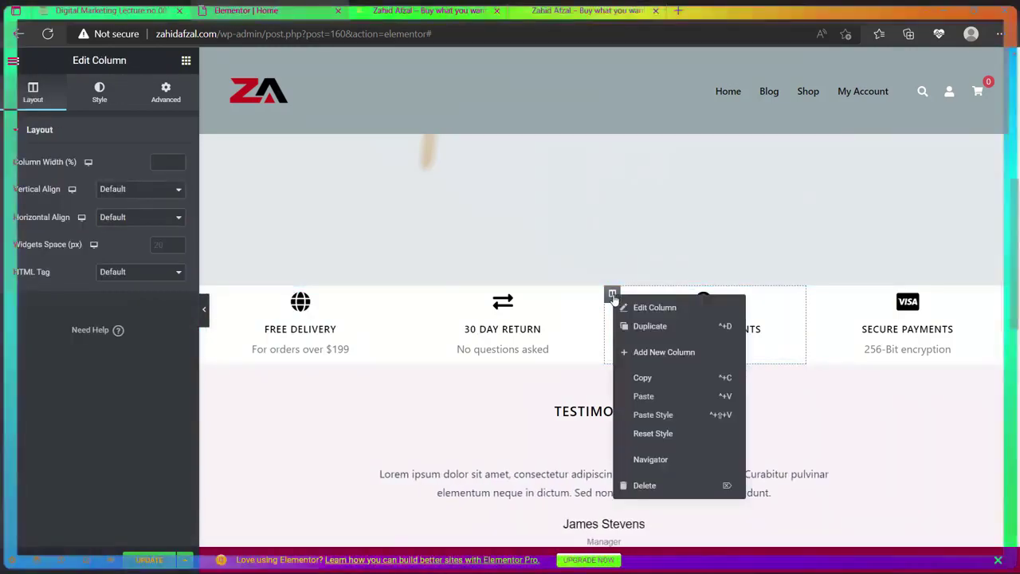
{"action": "left_click", "coordinate": [700, 488]}
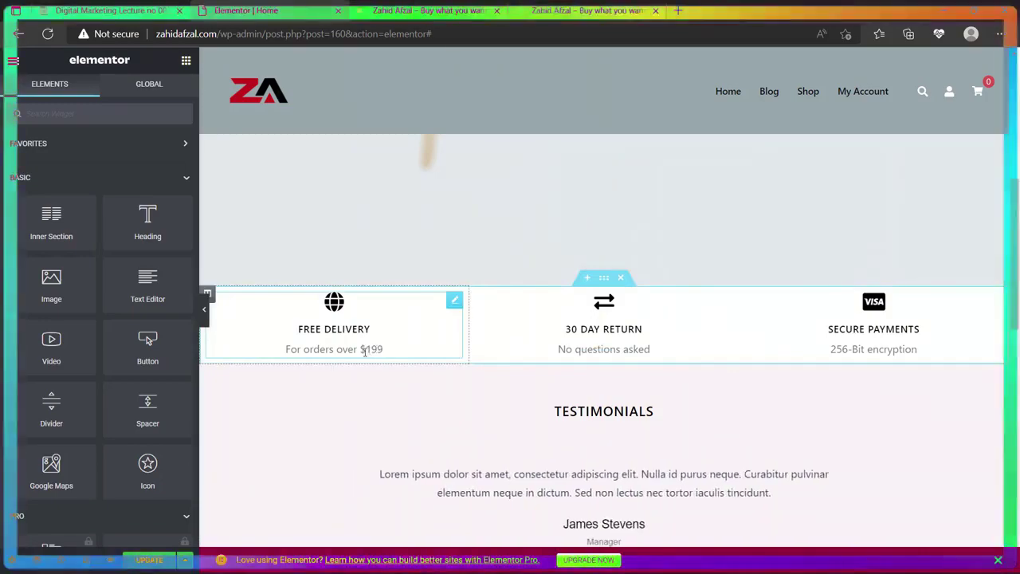
Replace $199 with 3000 PKR in the Free Delivery description.
{"action": "left_click", "coordinate": [396, 342]}
{"action": "key", "text": "BackSpace"}
{"action": "key", "text": "BackSpace"}
{"action": "key", "text": "BackSpace"}
{"action": "key", "text": "BackSpace"}
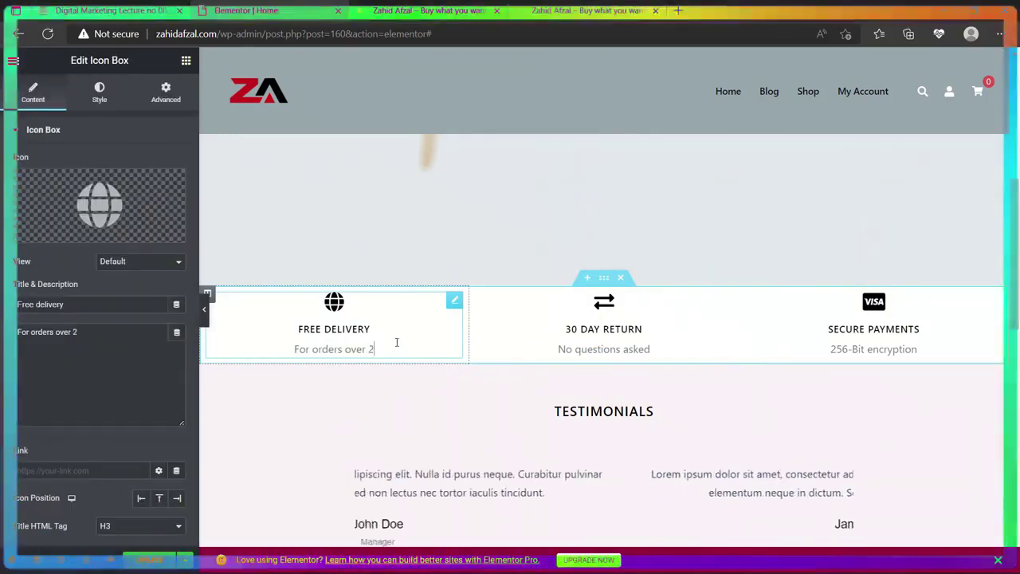
{"action": "type", "text": "3000 PKR"}
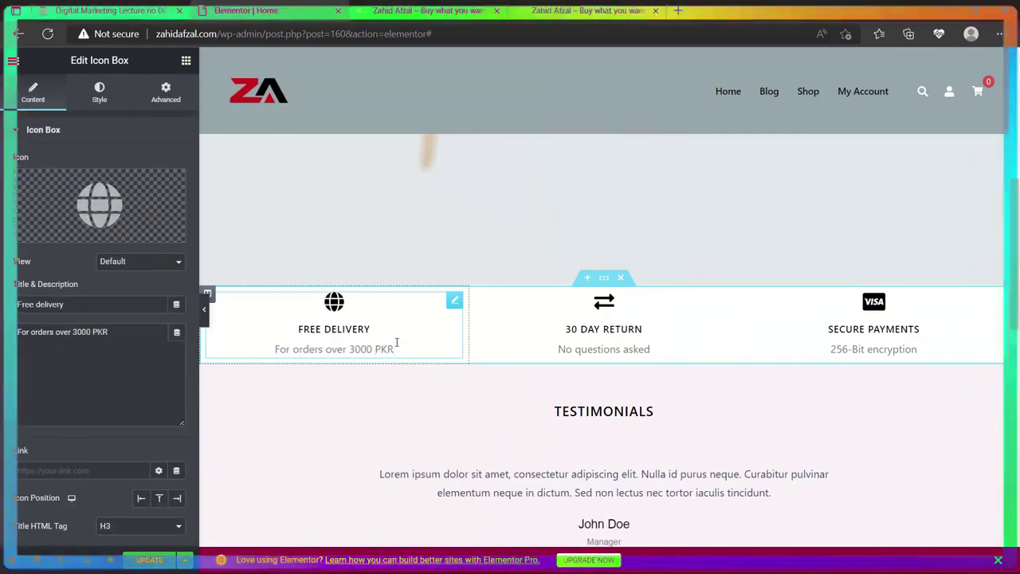
Begin editing the 30 Day Return box's 'No questions asked' text.
{"action": "left_click", "coordinate": [576, 342]}
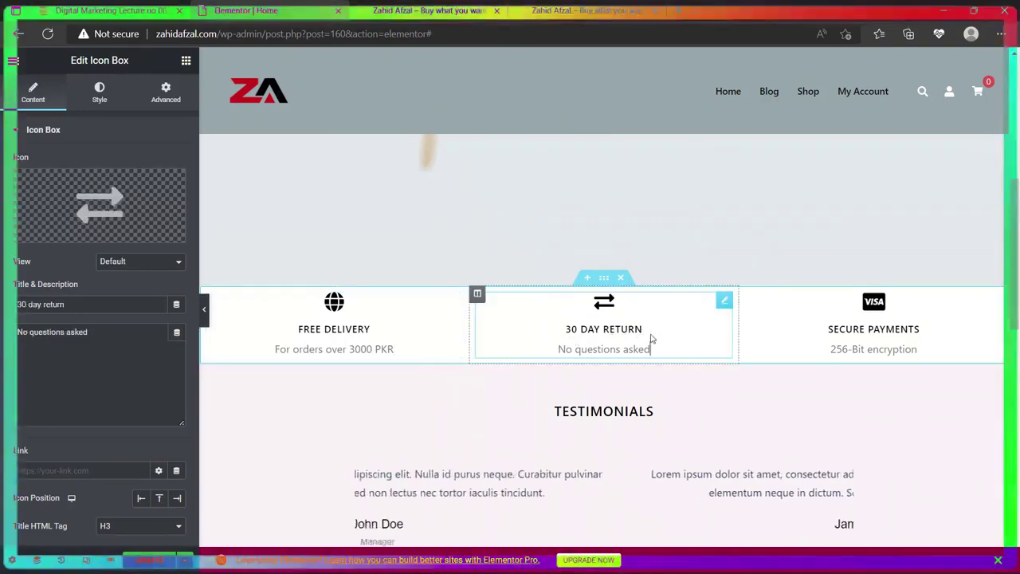
{"action": "left_click", "coordinate": [615, 347]}
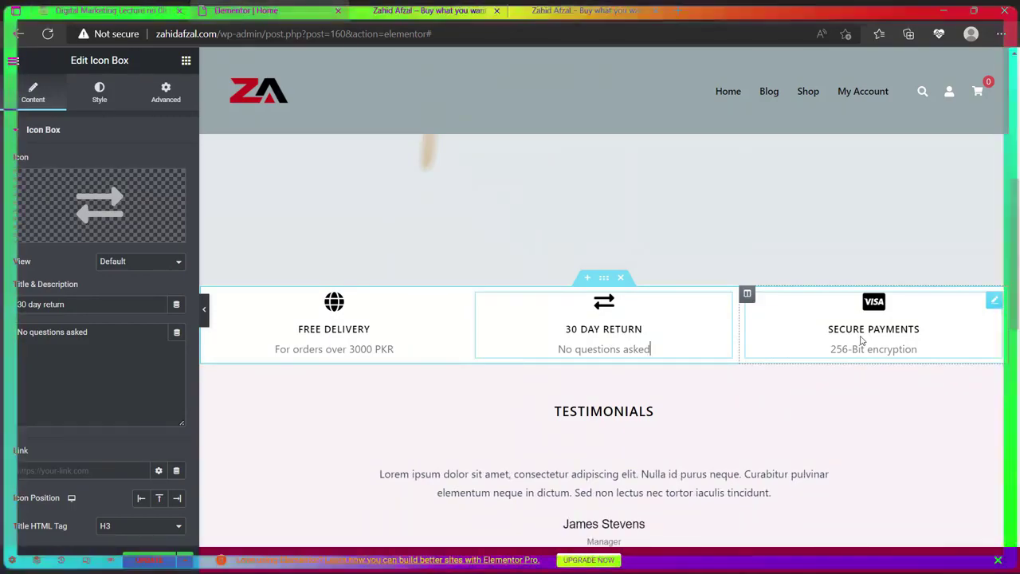
{"action": "scroll", "coordinate": [646, 381], "scroll_direction": "down", "scroll_amount": 2}
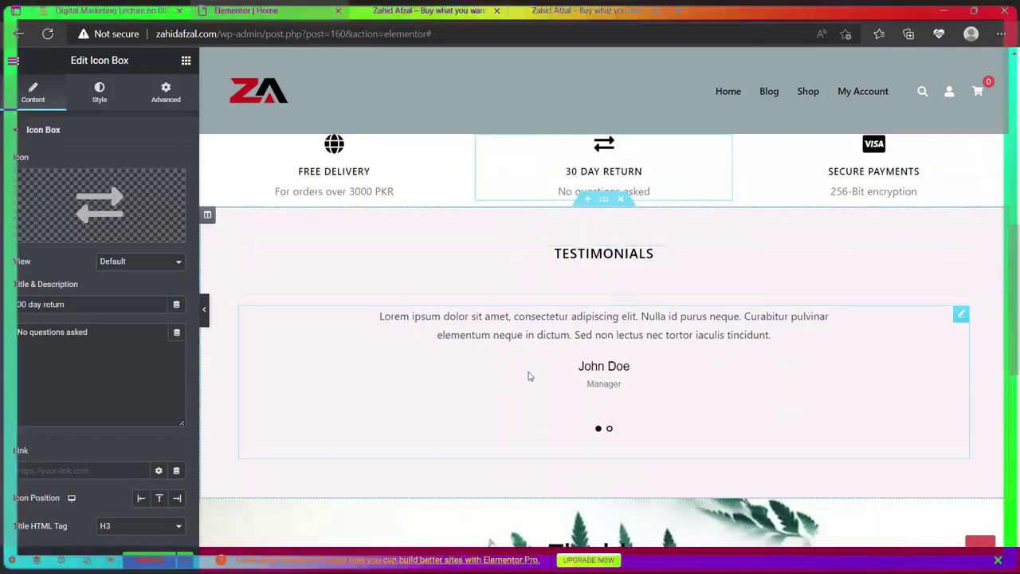
Scroll up to the hero with the chair and 'New collection for this summer' headline.
{"action": "scroll", "coordinate": [558, 383], "scroll_direction": "up", "scroll_amount": 2}
{"action": "scroll", "coordinate": [638, 389], "scroll_direction": "up", "scroll_amount": 5}
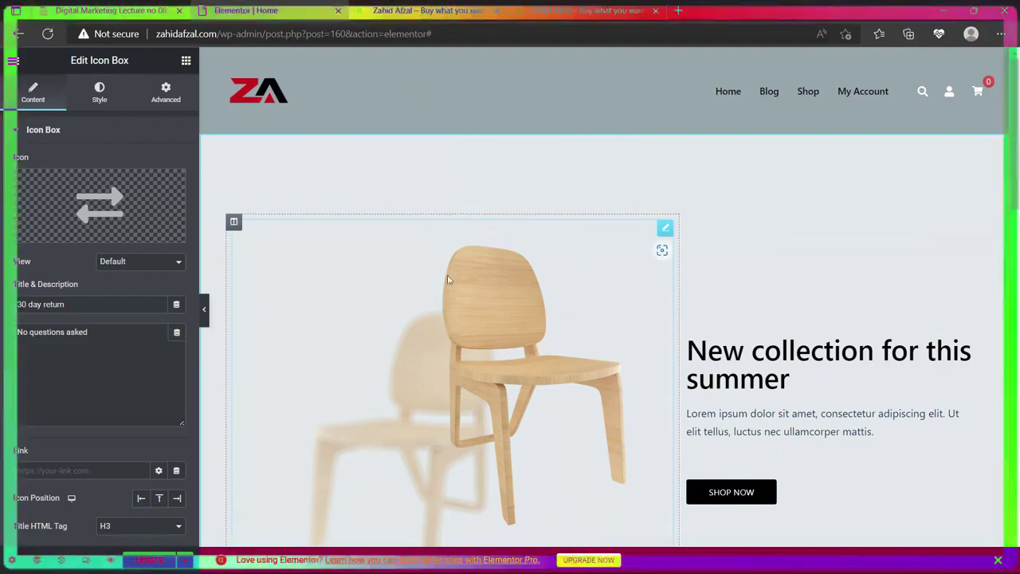
{"action": "scroll", "coordinate": [426, 285], "scroll_direction": "down", "scroll_amount": 1}
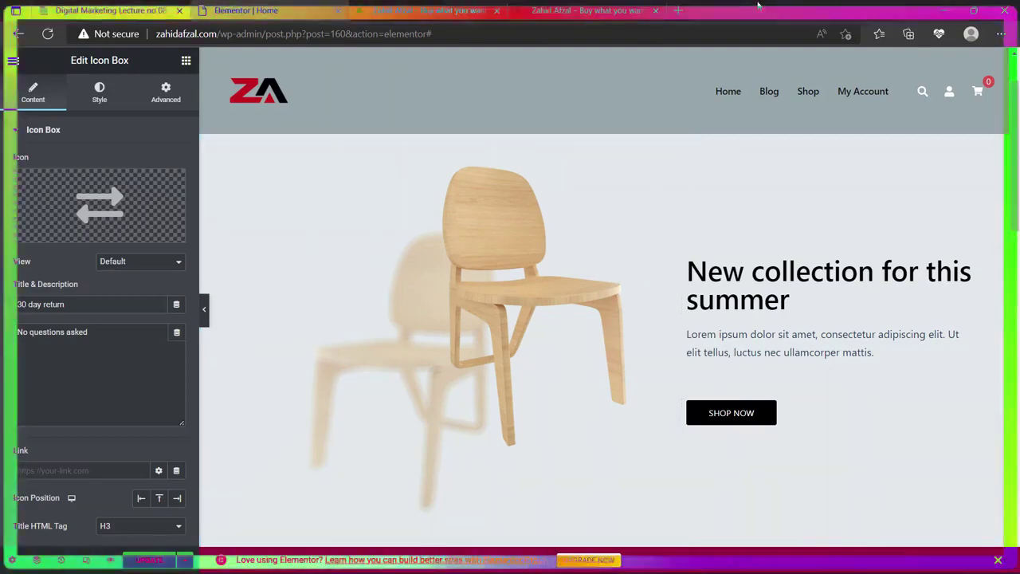
Search Bing Images for 'honey png' in a new tab.
{"action": "left_click", "coordinate": [678, 10]}
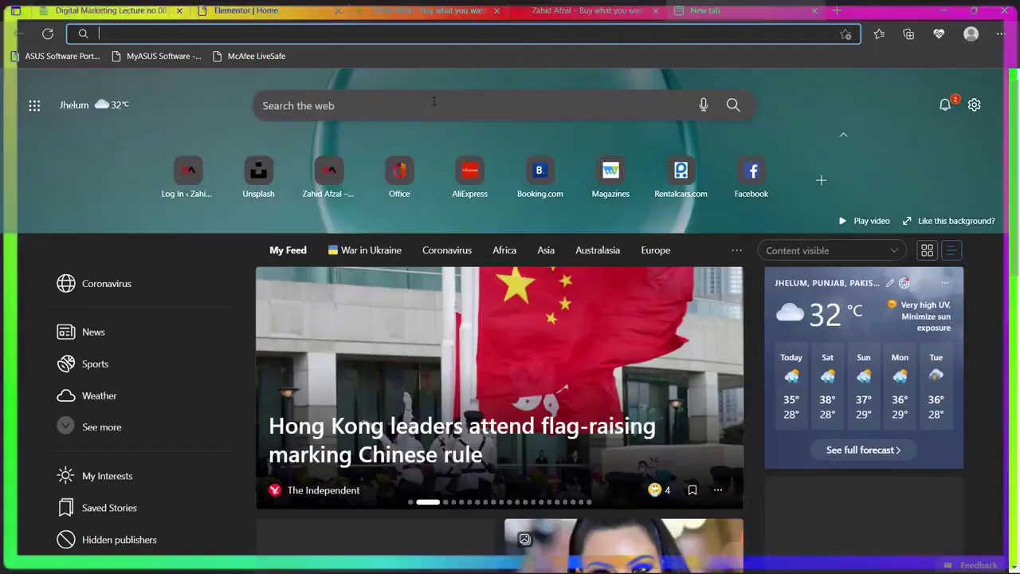
{"action": "left_click", "coordinate": [434, 101]}
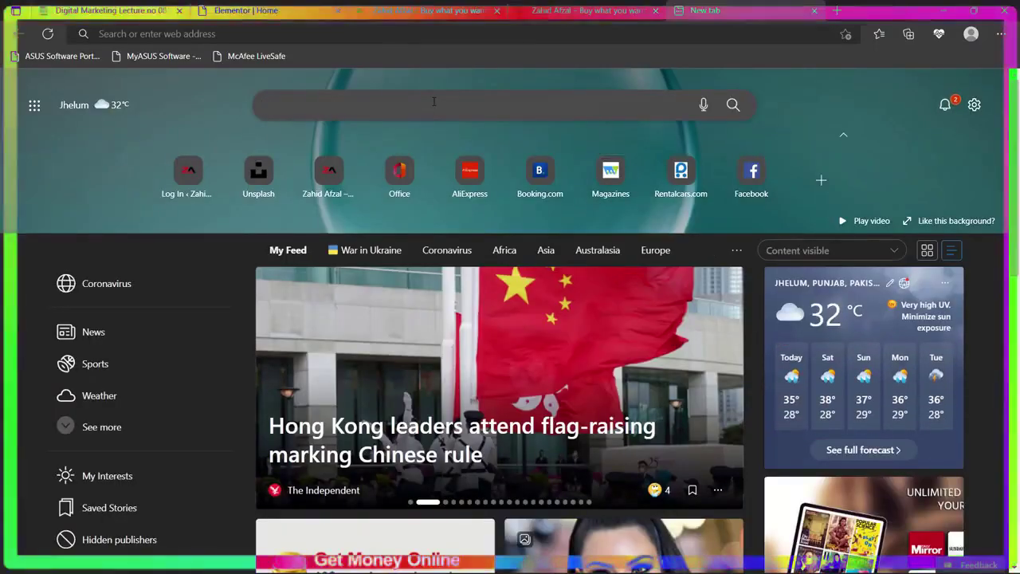
{"action": "type", "text": "honey png"}
{"action": "key", "text": "Return"}
{"action": "left_click", "coordinate": [171, 106]}
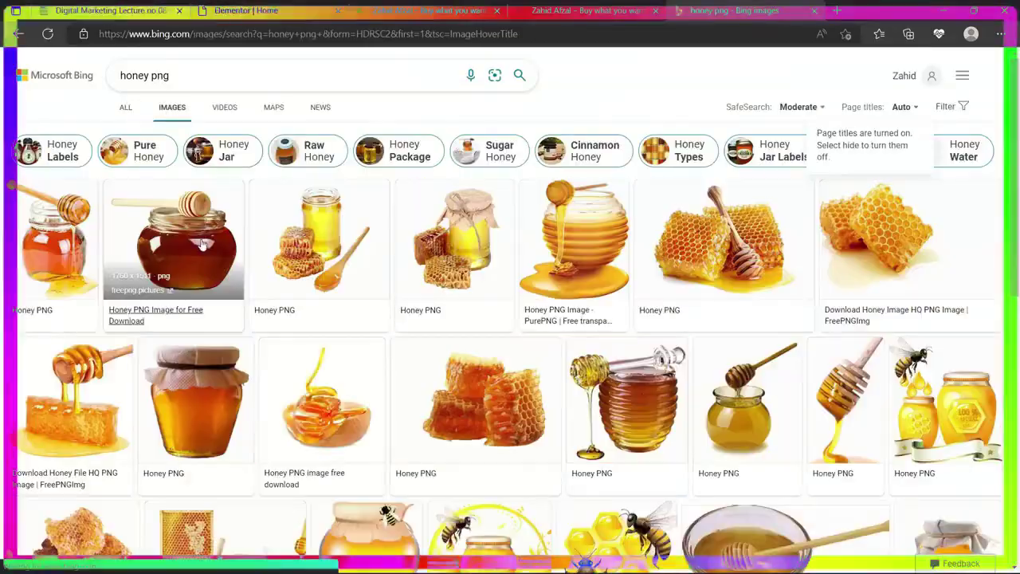
Try saving the dark honey jar and honeycomb jar images, then cancel.
{"action": "left_click", "coordinate": [174, 239]}
{"action": "right_click", "coordinate": [418, 226]}
{"action": "left_click", "coordinate": [490, 263]}
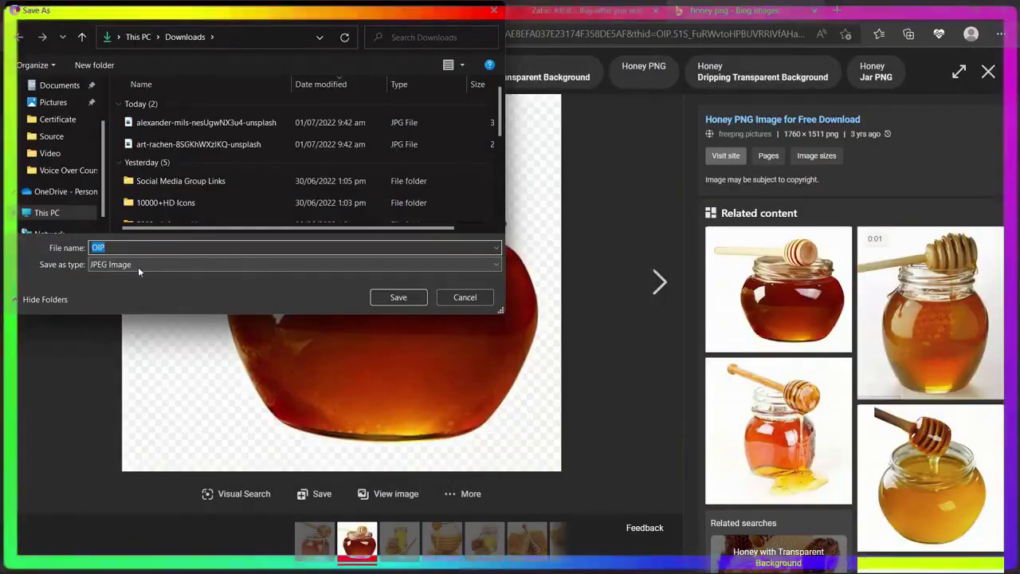
{"action": "left_click", "coordinate": [463, 296]}
{"action": "key", "text": "Escape"}
{"action": "left_click", "coordinate": [461, 168]}
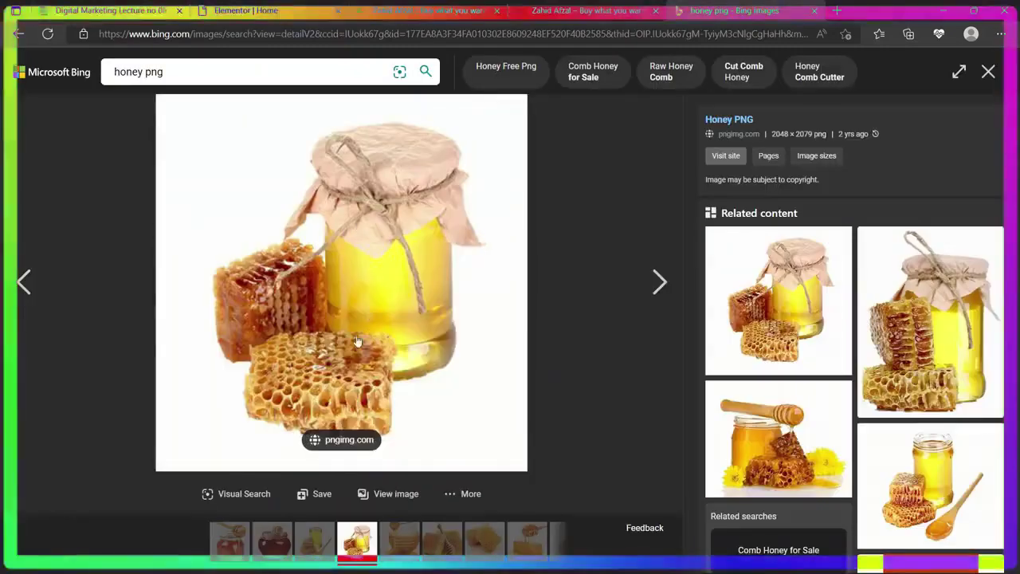
{"action": "right_click", "coordinate": [345, 257]}
{"action": "left_click", "coordinate": [489, 300]}
{"action": "key", "text": "Escape"}
Save the cloth-covered honey jar image to Downloads as R.png.
{"action": "left_click", "coordinate": [209, 334]}
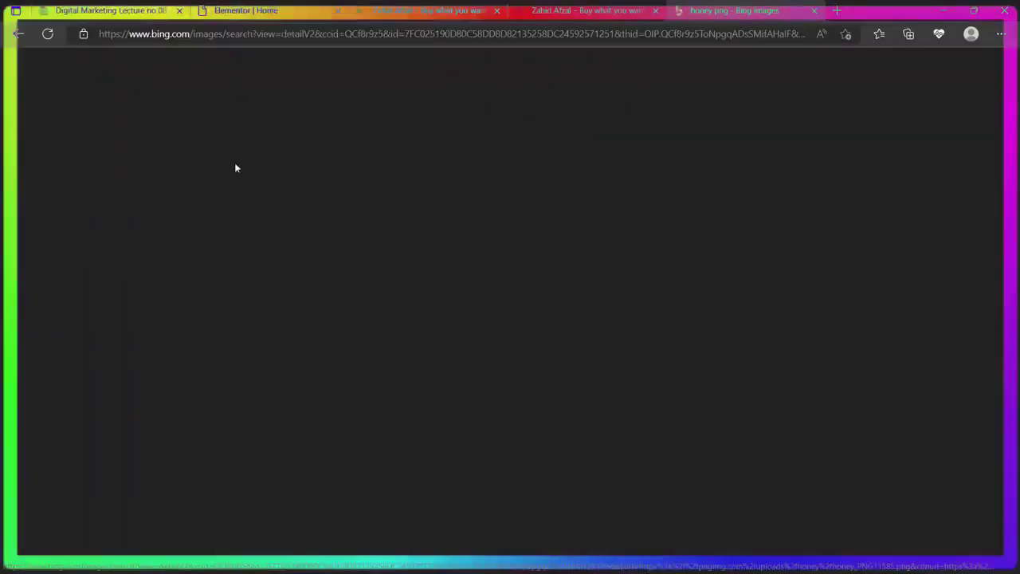
{"action": "right_click", "coordinate": [389, 270]}
{"action": "left_click", "coordinate": [409, 299]}
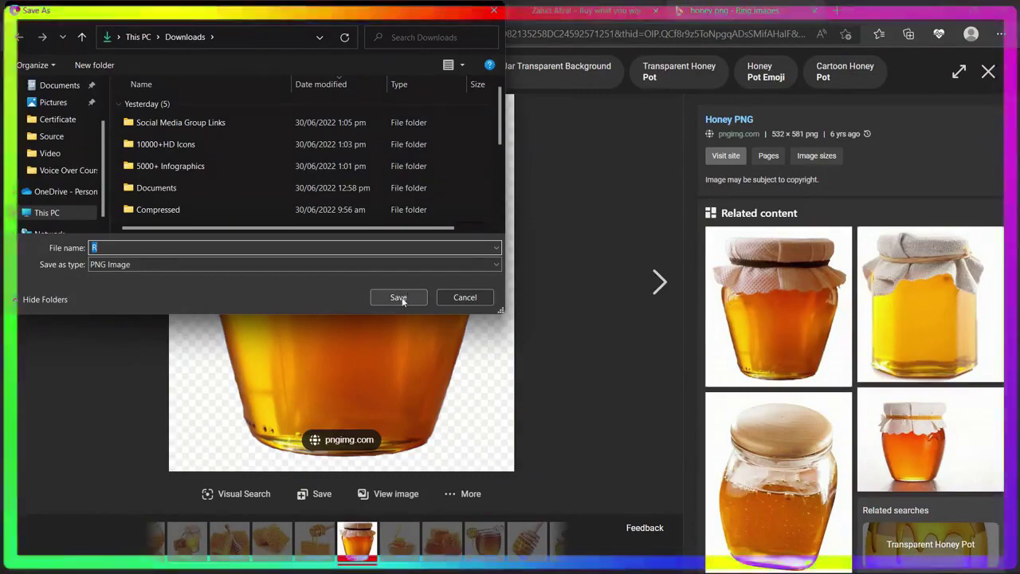
{"action": "left_click", "coordinate": [408, 298]}
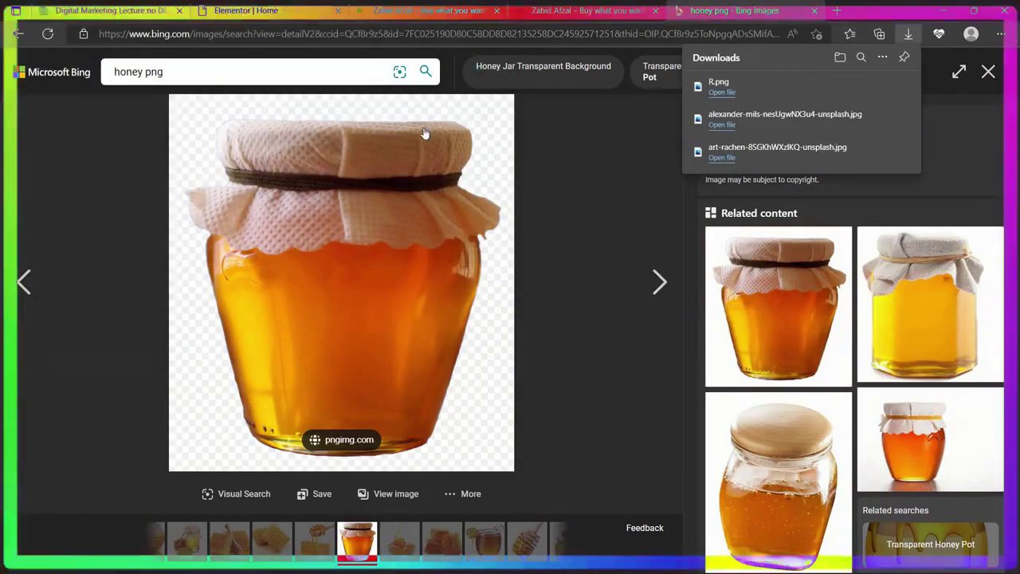
{"action": "left_click", "coordinate": [269, 7]}
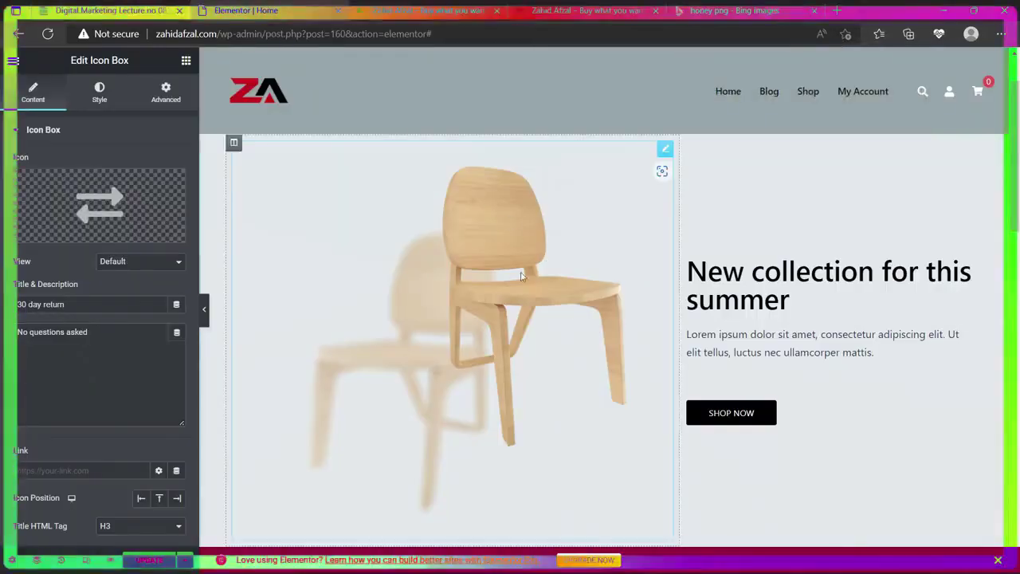
Replace the hero's chair image with the uploaded R.png honey jar.
{"action": "left_click", "coordinate": [665, 151]}
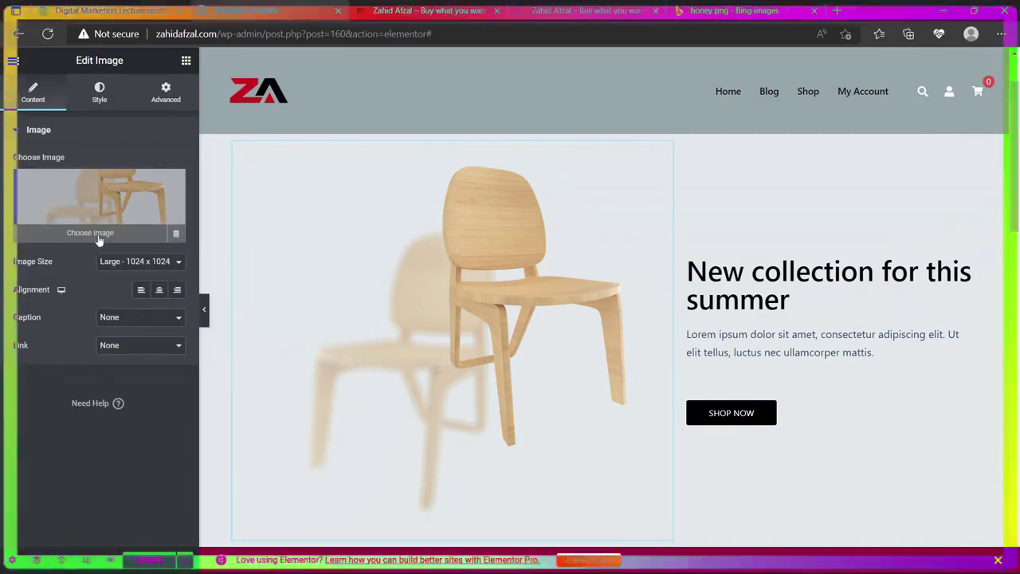
{"action": "left_click", "coordinate": [99, 241]}
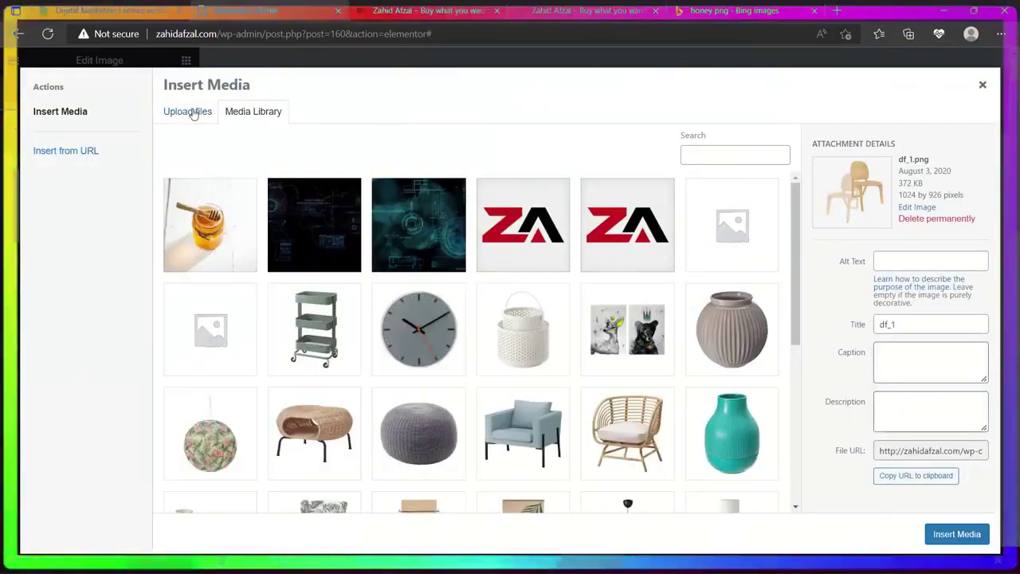
{"action": "left_click", "coordinate": [193, 114]}
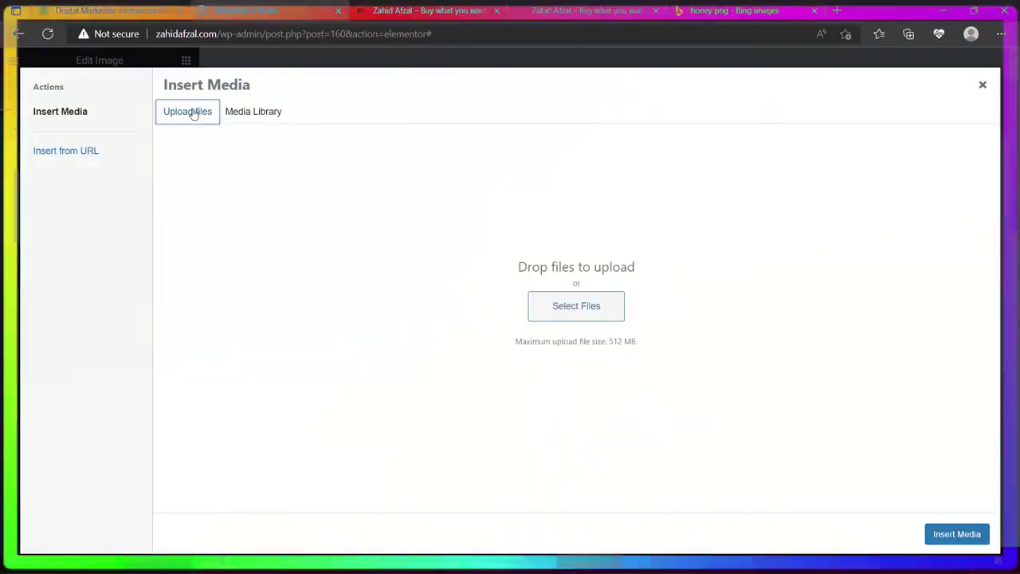
{"action": "left_click", "coordinate": [563, 303]}
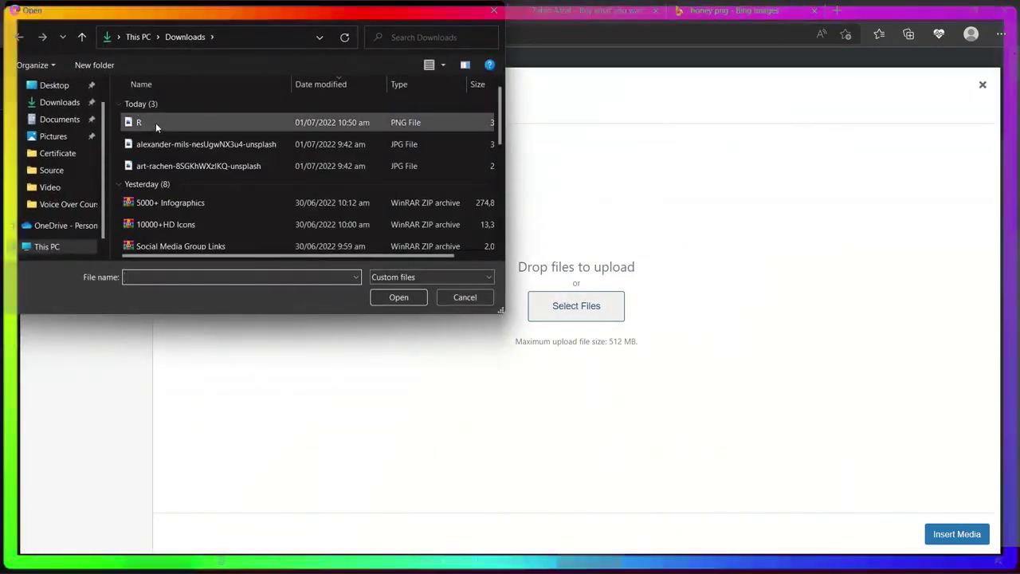
{"action": "left_click", "coordinate": [155, 123]}
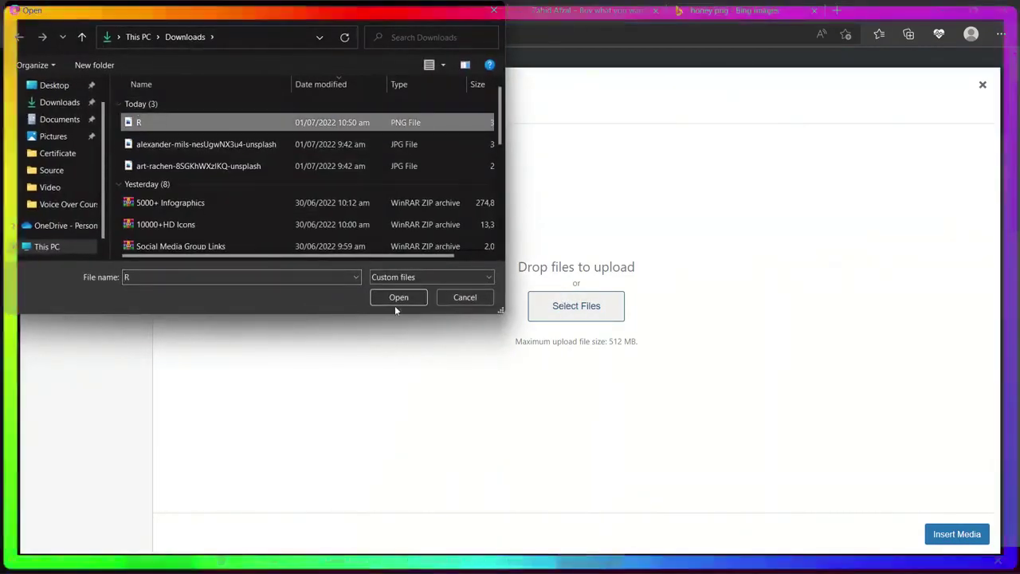
{"action": "left_click", "coordinate": [395, 300]}
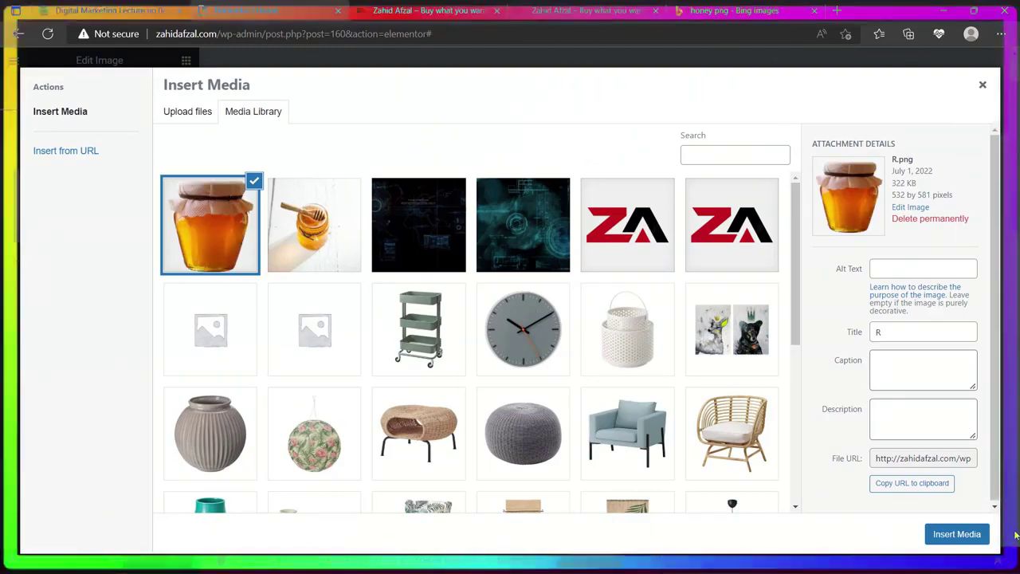
{"action": "left_click", "coordinate": [957, 534]}
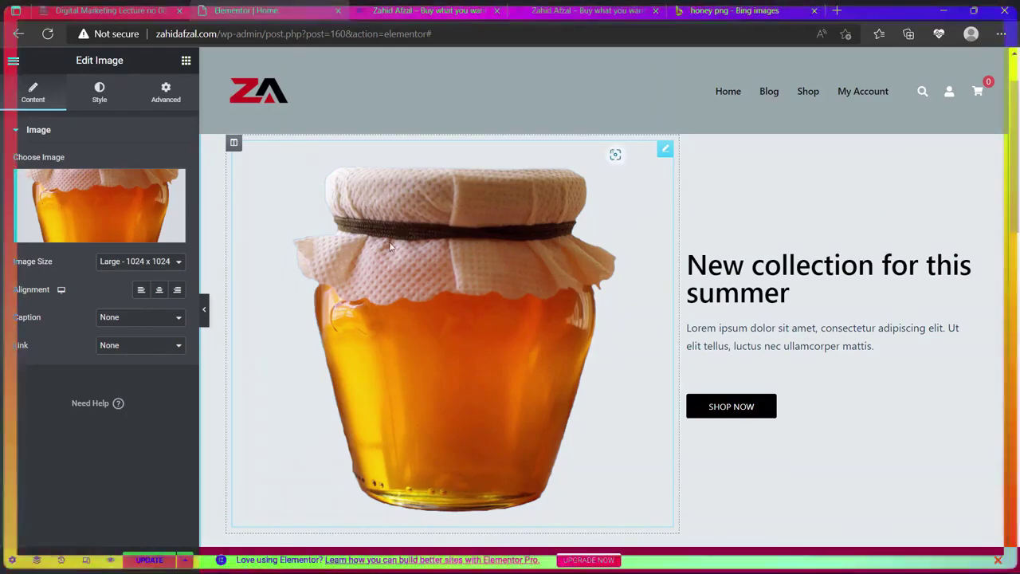
Replace the hero heading 'New collection for this summer' with 'Honey'.
{"action": "left_click", "coordinate": [787, 262]}
{"action": "left_click_drag", "start_coordinate": [789, 290], "coordinate": [744, 266]}
{"action": "left_click", "coordinate": [745, 266]}
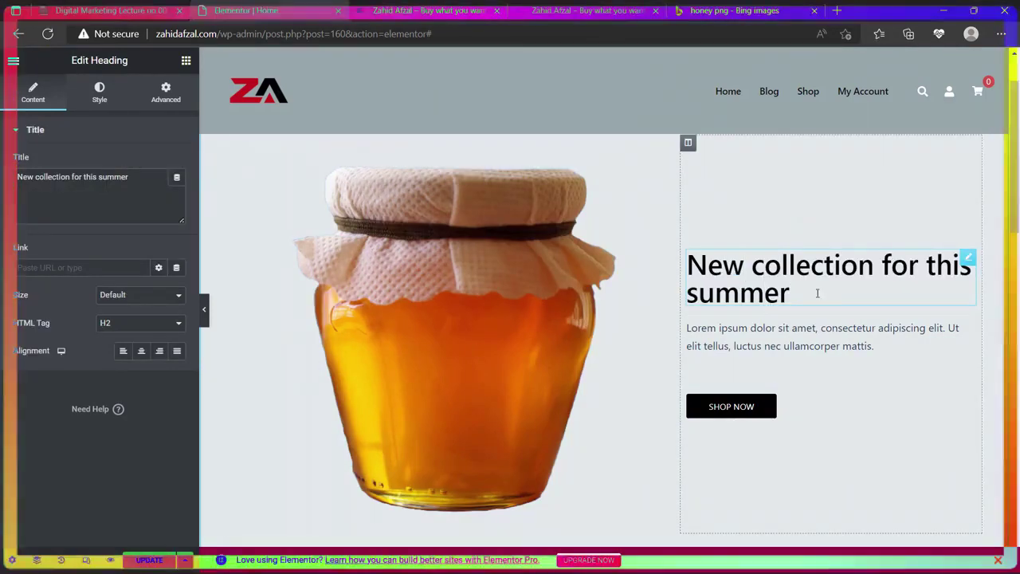
{"action": "left_click_drag", "start_coordinate": [817, 294], "coordinate": [690, 269]}
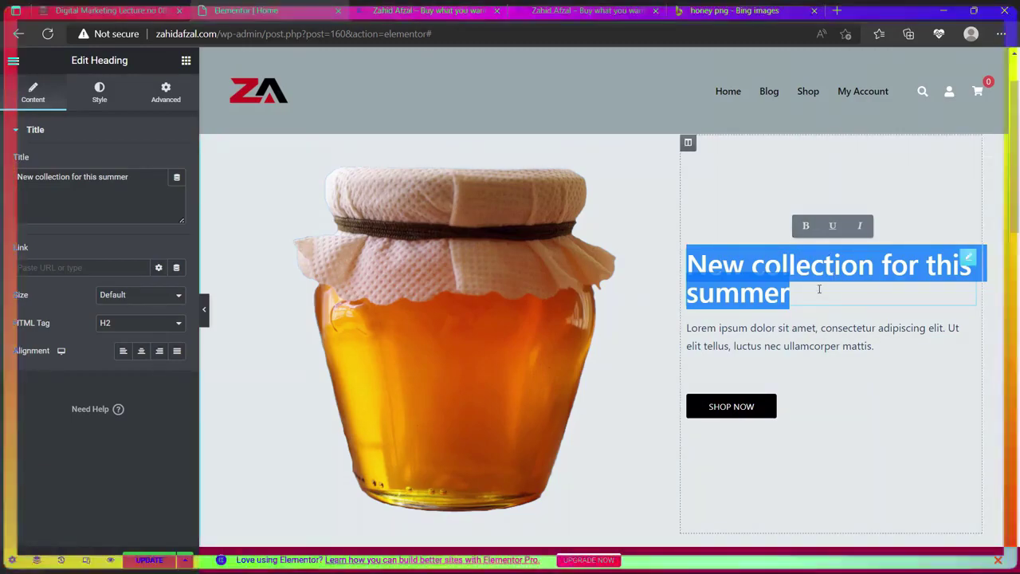
{"action": "type", "text": "Honey"}
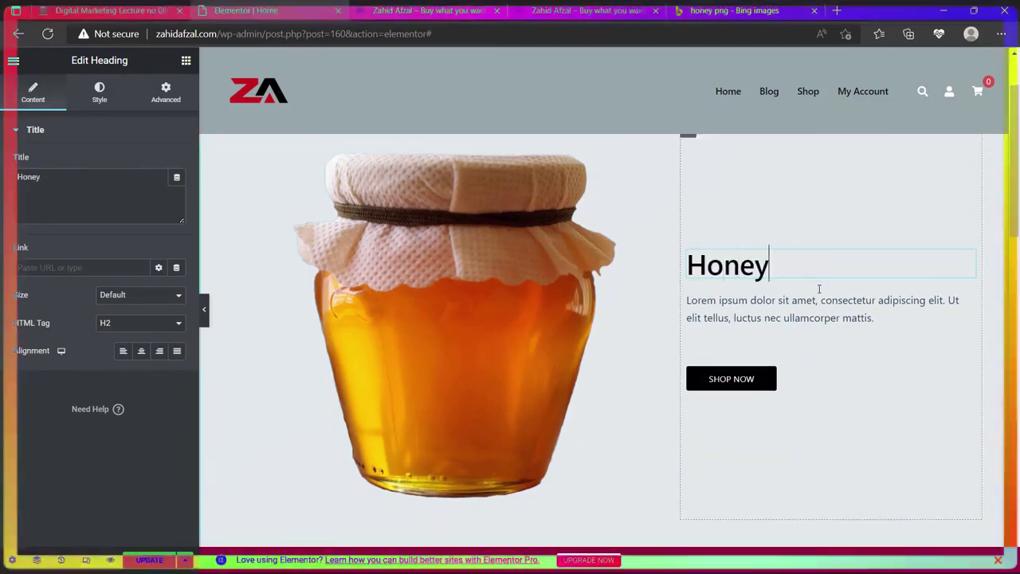
Repeat 'Honey' to seven copies ending in 'Honey!' with no stray space before the exclamation mark.
{"action": "key", "text": "ctrl+a"}
{"action": "key", "text": "ctrl+c"}
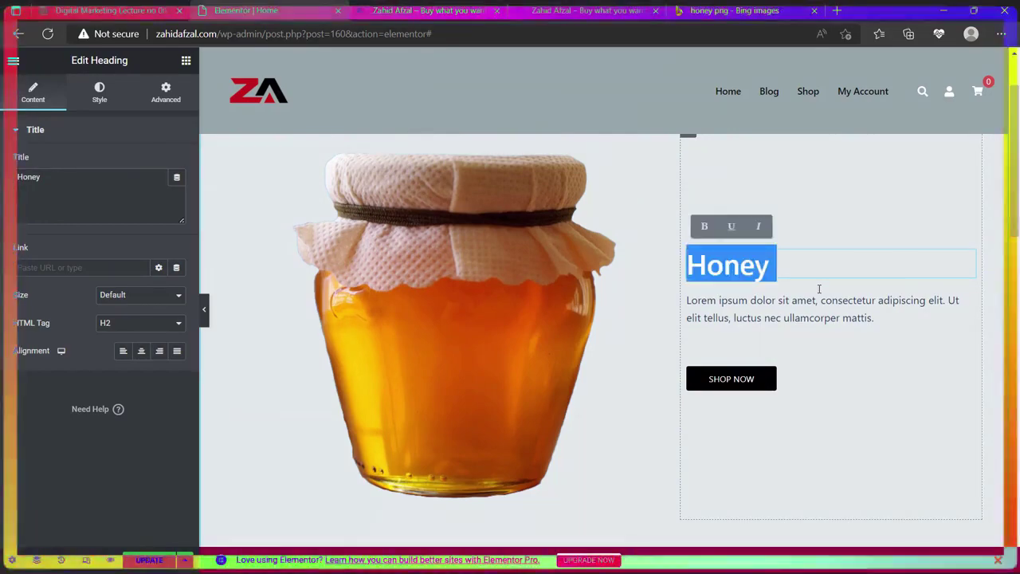
{"action": "key", "text": "Right"}
{"action": "key", "text": "ctrl+v"}
{"action": "key", "text": "ctrl+v"}
{"action": "key", "text": "ctrl+v"}
{"action": "key", "text": "ctrl+v"}
{"action": "key", "text": "ctrl+v"}
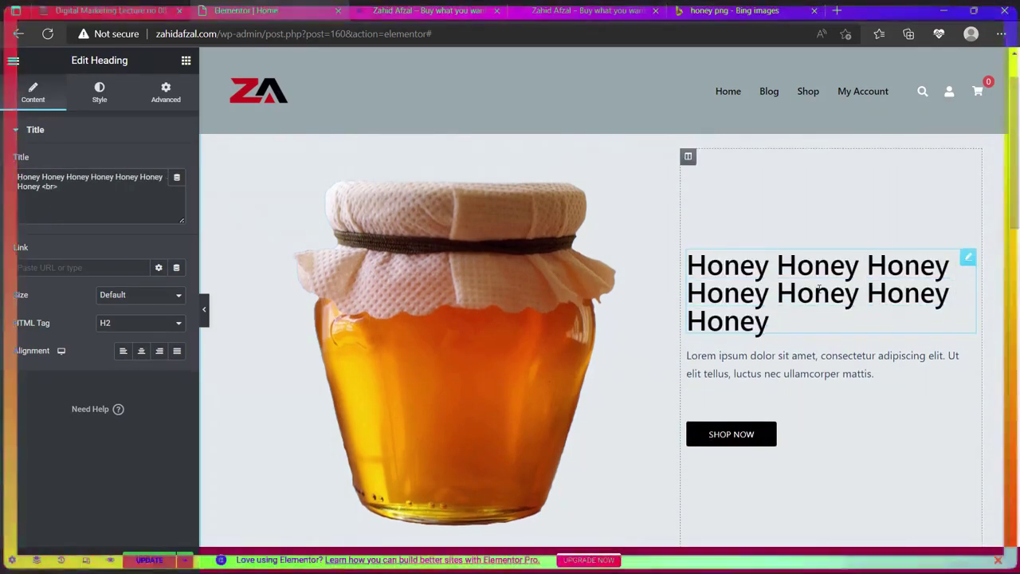
{"action": "type", "text": "!"}
{"action": "key", "text": "Left"}
{"action": "key", "text": "BackSpace"}
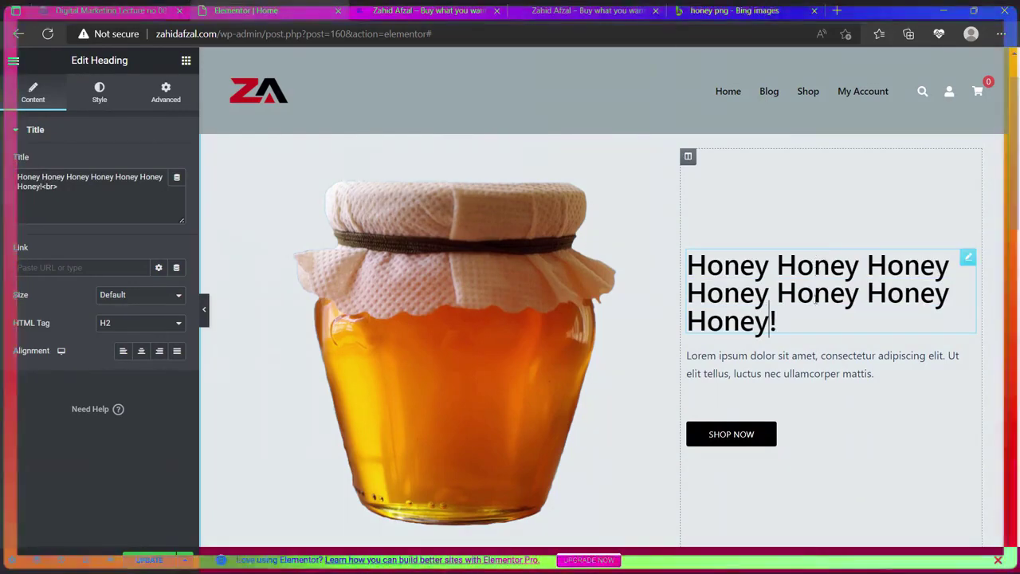
{"action": "left_click", "coordinate": [813, 356]}
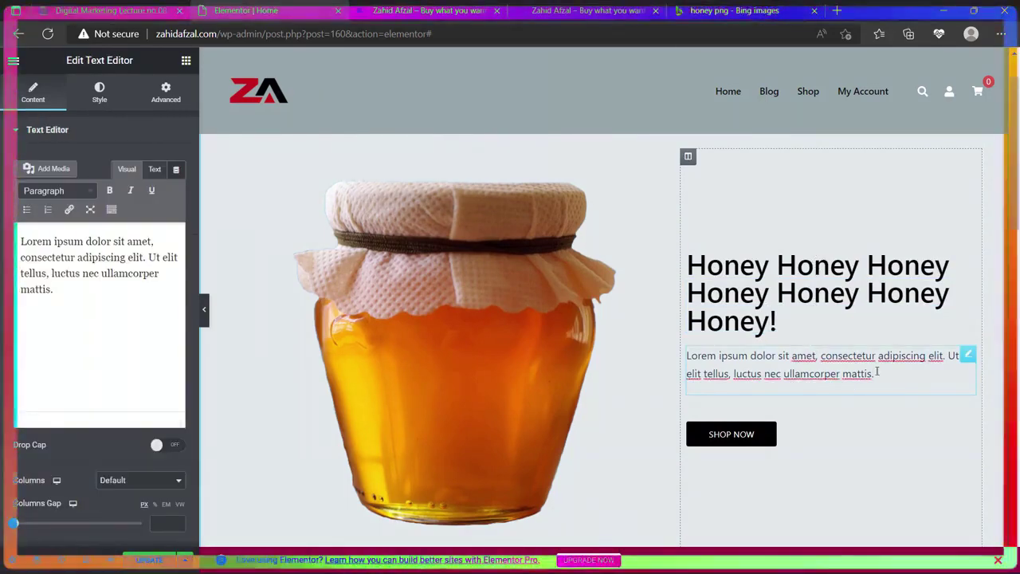
Replace the Lorem ipsum paragraph under the Honey headline with a line of random letters.
{"action": "left_click_drag", "start_coordinate": [877, 372], "coordinate": [749, 355]}
{"action": "left_click", "coordinate": [781, 355]}
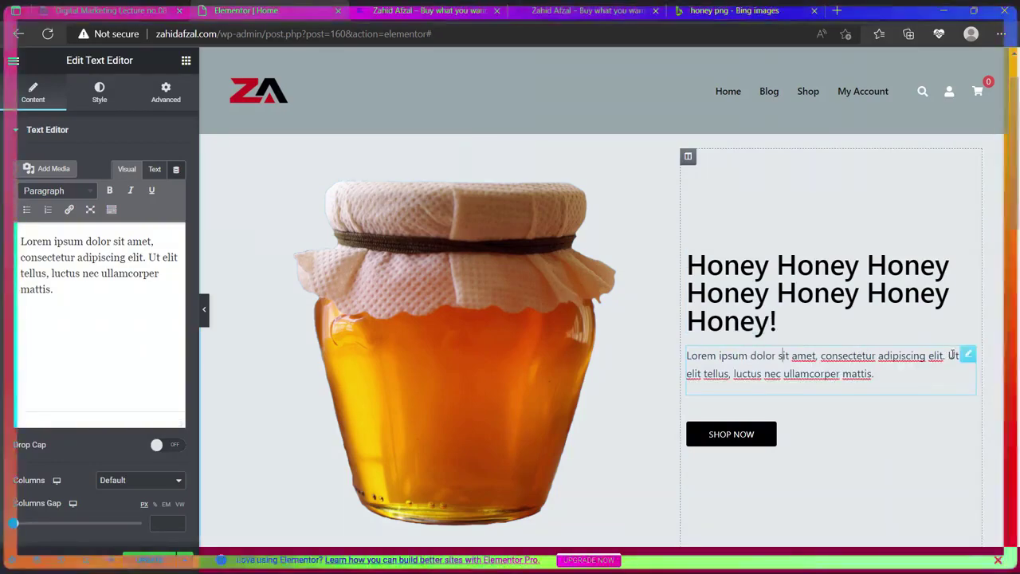
{"action": "right_click", "coordinate": [954, 355]}
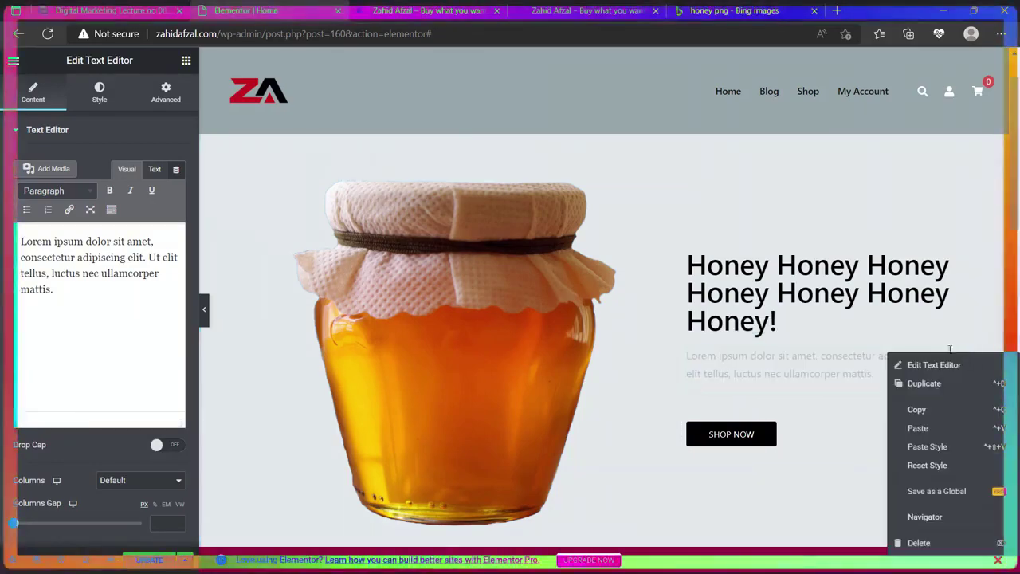
{"action": "left_click", "coordinate": [796, 365]}
{"action": "left_click_drag", "start_coordinate": [907, 369], "coordinate": [691, 358]}
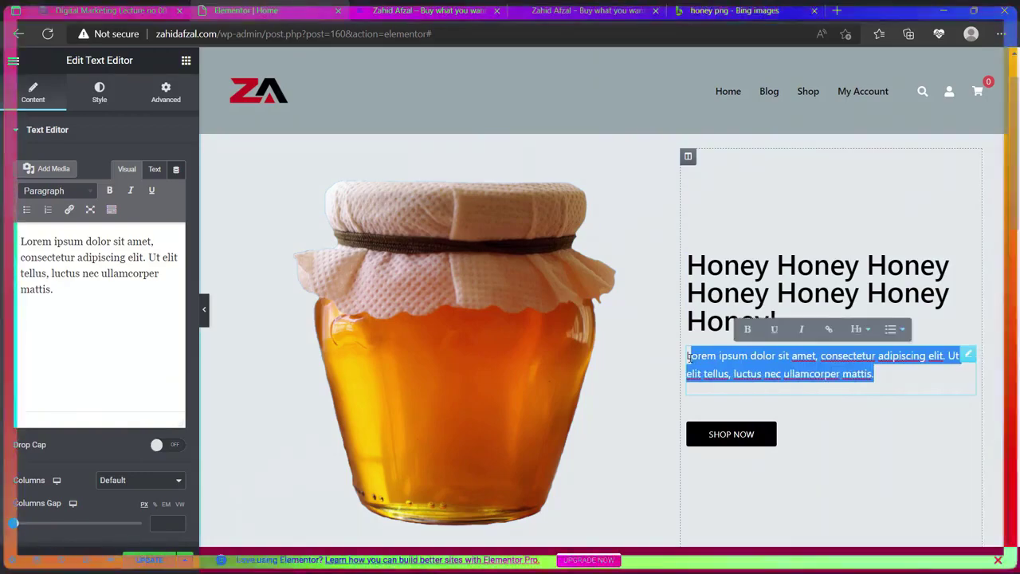
{"action": "key", "text": "BackSpace"}
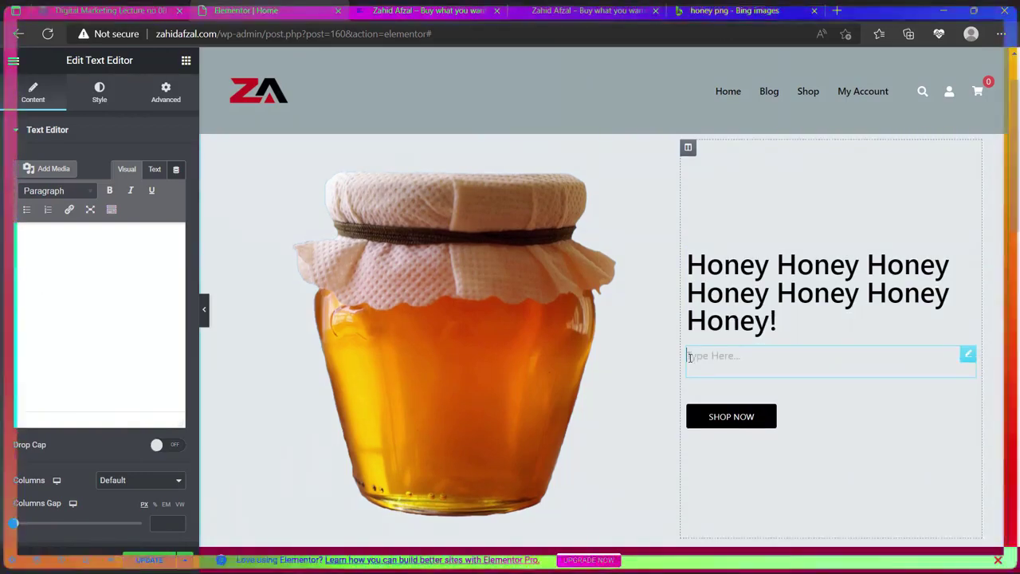
{"action": "type", "text": "klja;elwjtl vlkjevtlje;lrbkt;lwerkb;l;jwerbjlkbjlbjwlyjblkwr"}
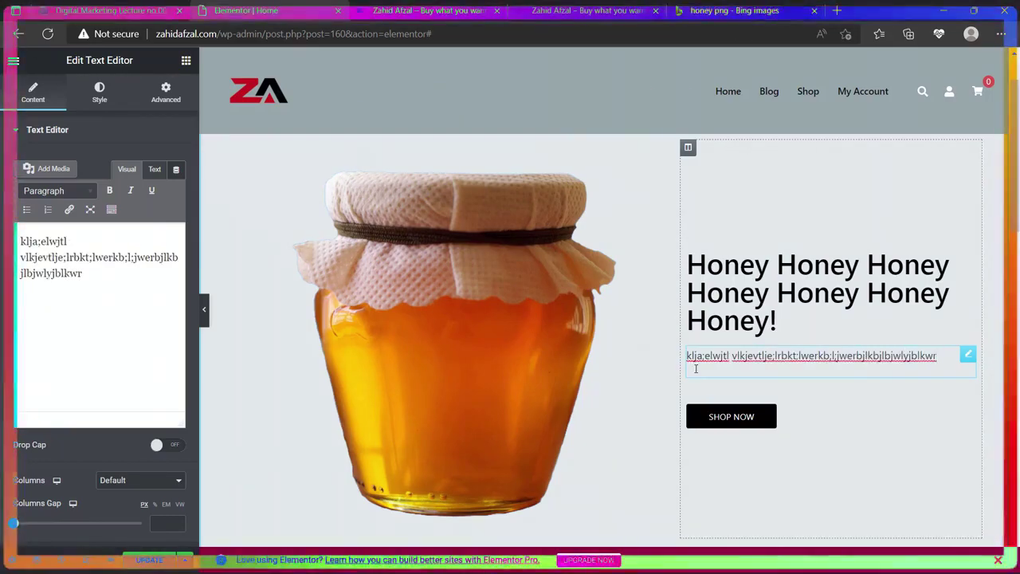
{"action": "left_click", "coordinate": [725, 424]}
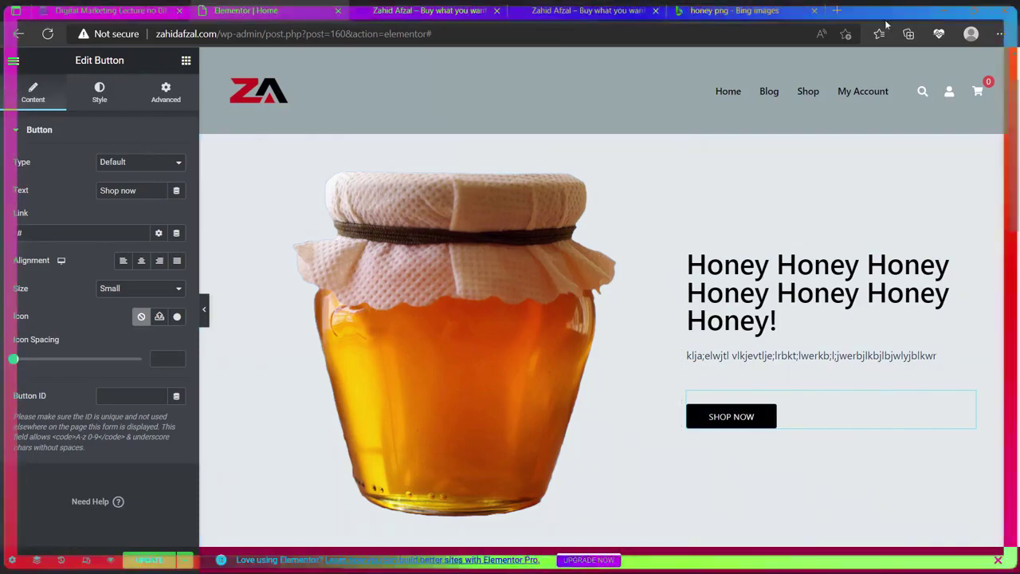
Copy the Shop menu item's link and paste it into the Shop Now button's Link, replacing #.
{"action": "right_click", "coordinate": [810, 94]}
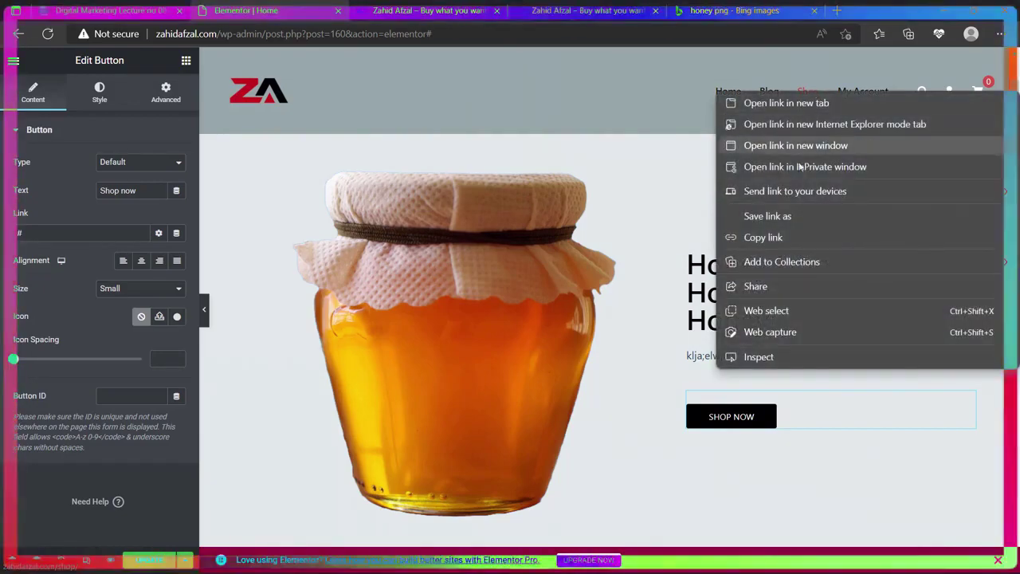
{"action": "left_click", "coordinate": [773, 237]}
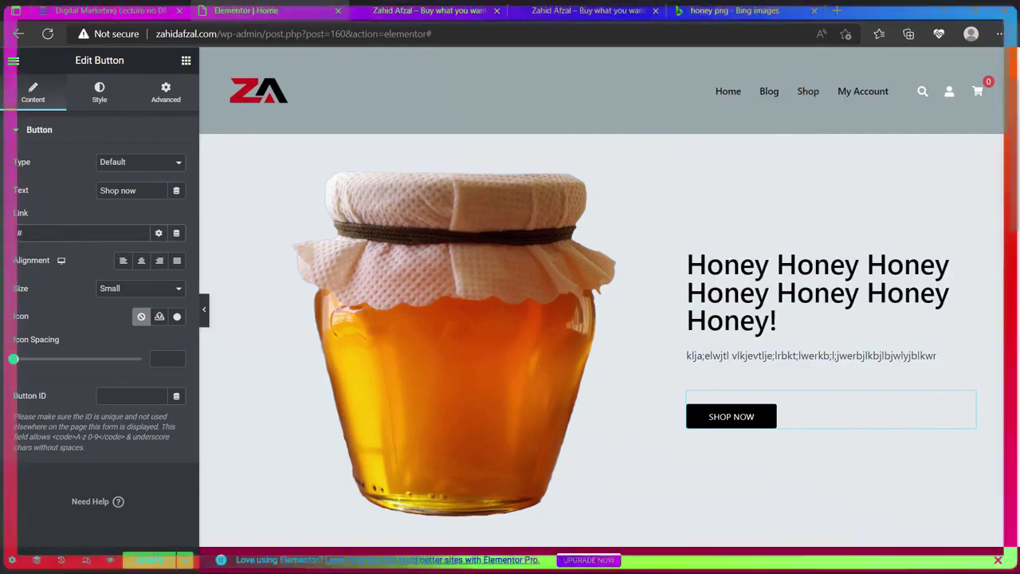
{"action": "double_click", "coordinate": [64, 232]}
{"action": "right_click", "coordinate": [64, 232]}
{"action": "left_click", "coordinate": [148, 244]}
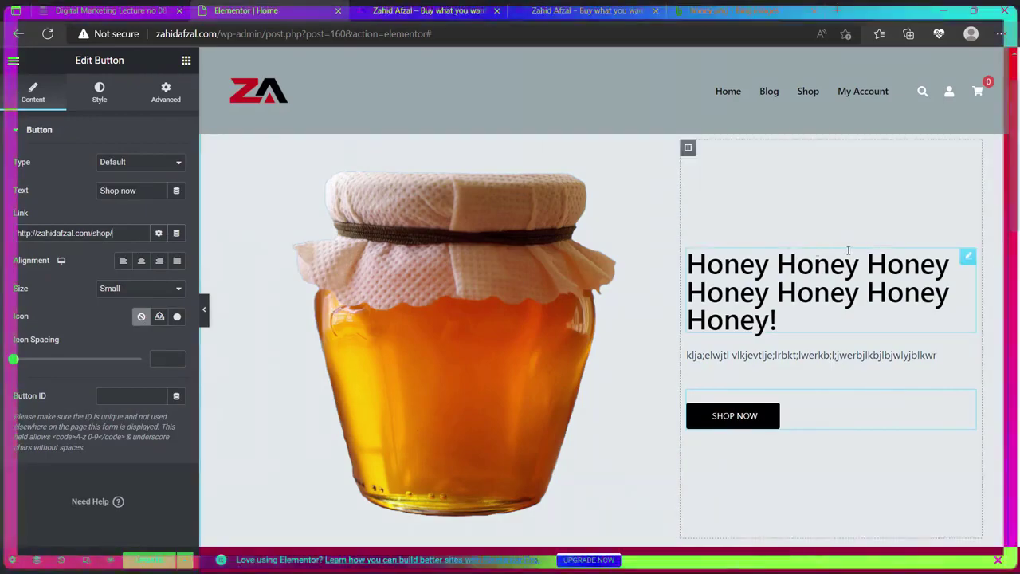
{"action": "scroll", "coordinate": [906, 276], "scroll_direction": "down", "scroll_amount": 2}
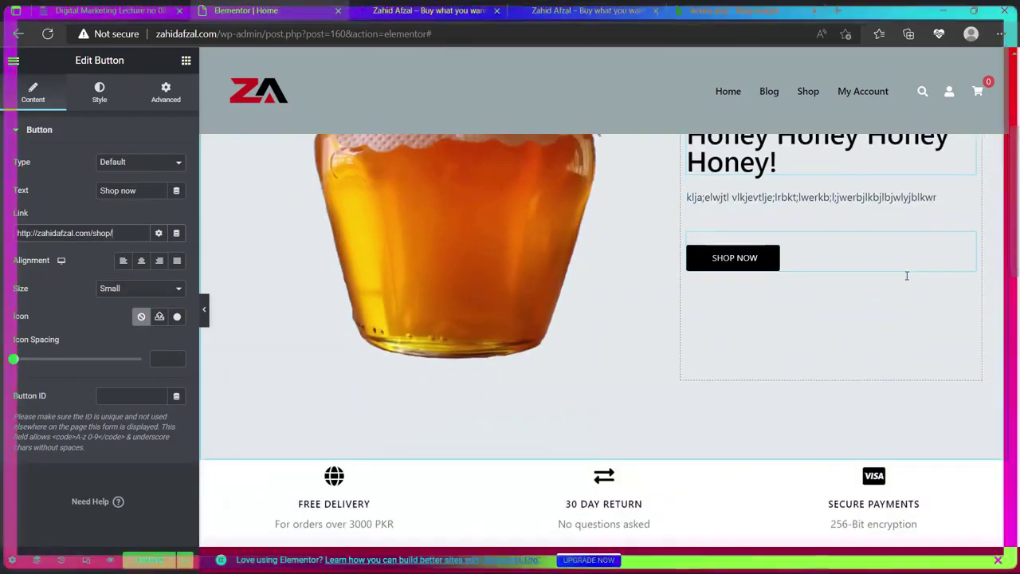
{"action": "scroll", "coordinate": [690, 262], "scroll_direction": "up", "scroll_amount": 2}
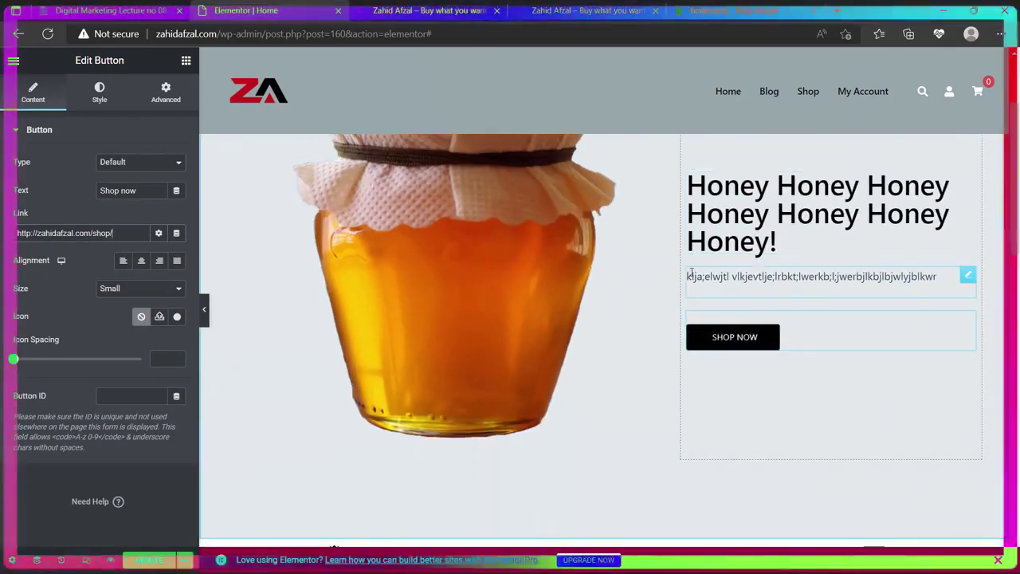
{"action": "scroll", "coordinate": [679, 276], "scroll_direction": "down", "scroll_amount": 3}
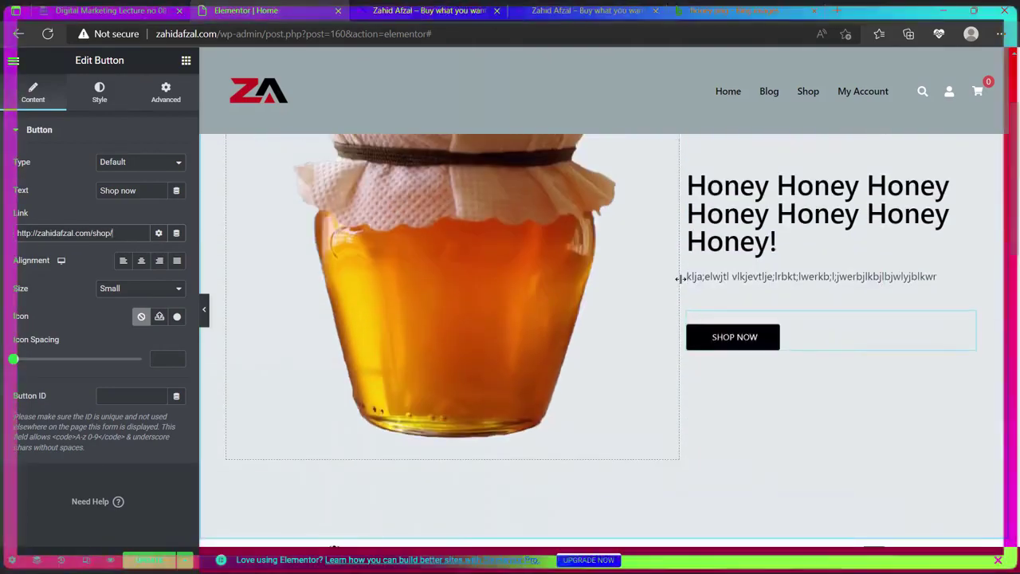
{"action": "scroll", "coordinate": [680, 278], "scroll_direction": "up", "scroll_amount": 4}
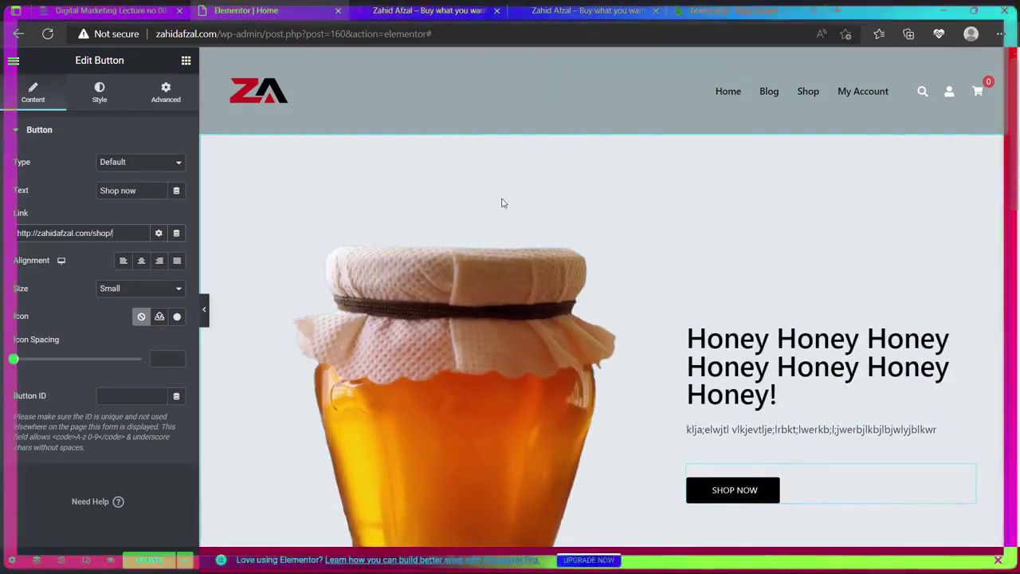
Back in the Elements panel, select the Free Delivery / 30 Day Return / Secure Payments section.
{"action": "left_click", "coordinate": [14, 61]}
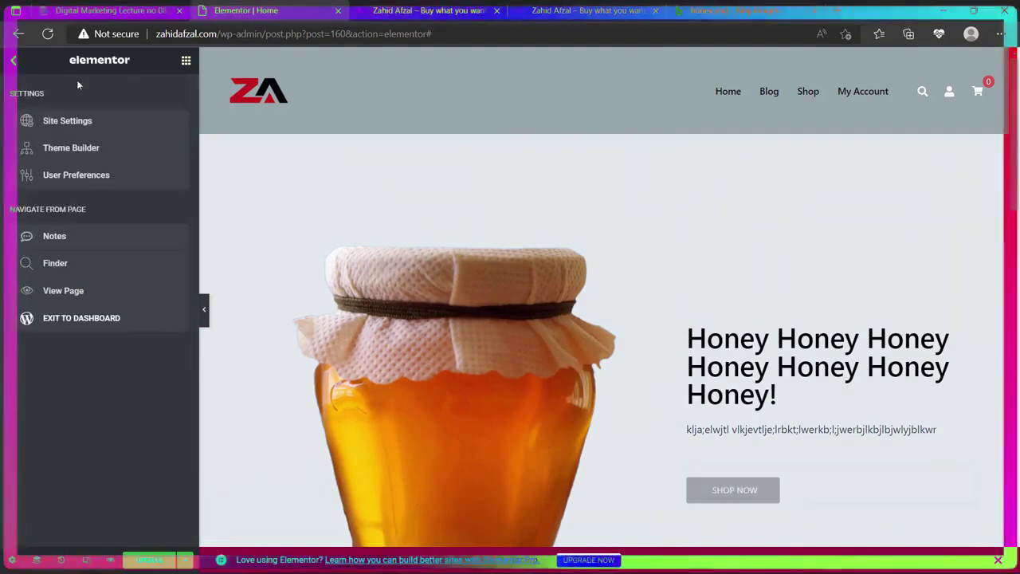
{"action": "left_click", "coordinate": [14, 63]}
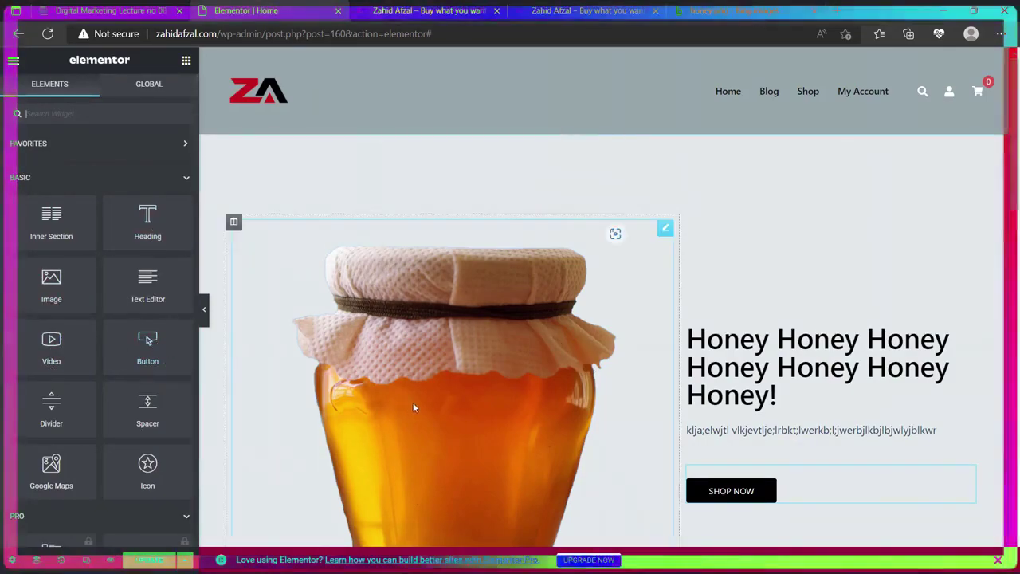
{"action": "scroll", "coordinate": [694, 423], "scroll_direction": "down", "scroll_amount": 5}
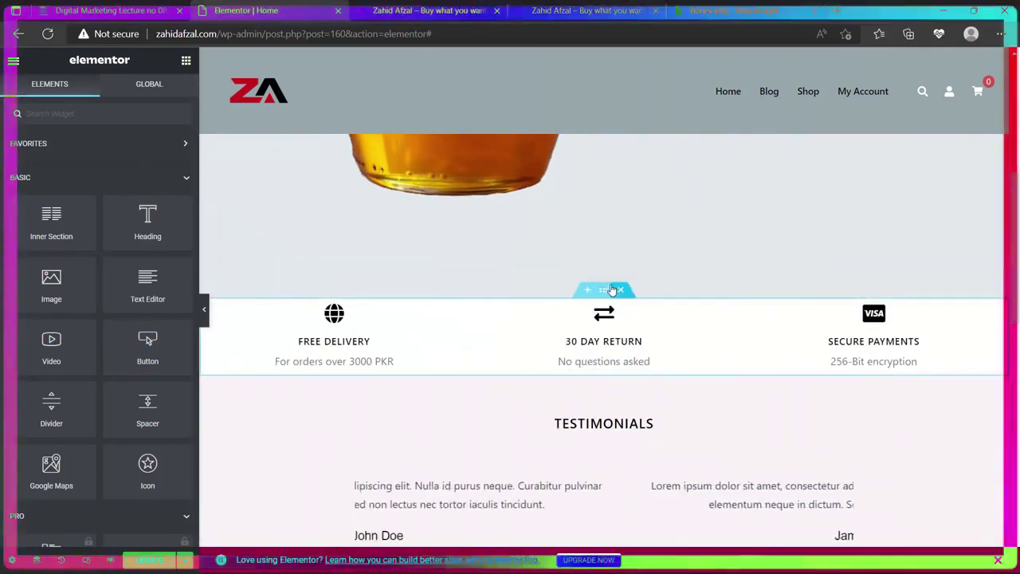
{"action": "left_click", "coordinate": [605, 291]}
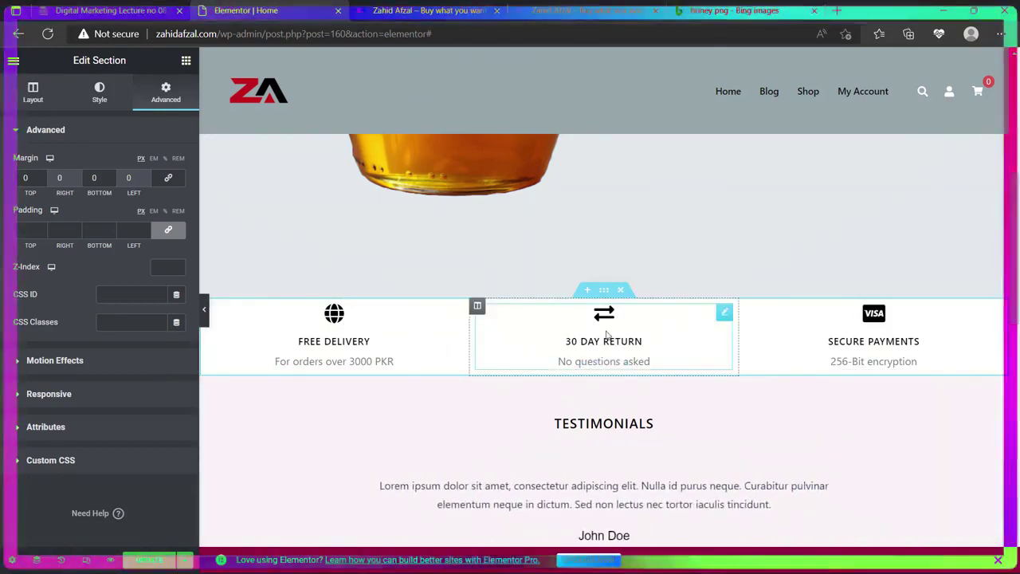
{"action": "scroll", "coordinate": [606, 335], "scroll_direction": "down", "scroll_amount": 1}
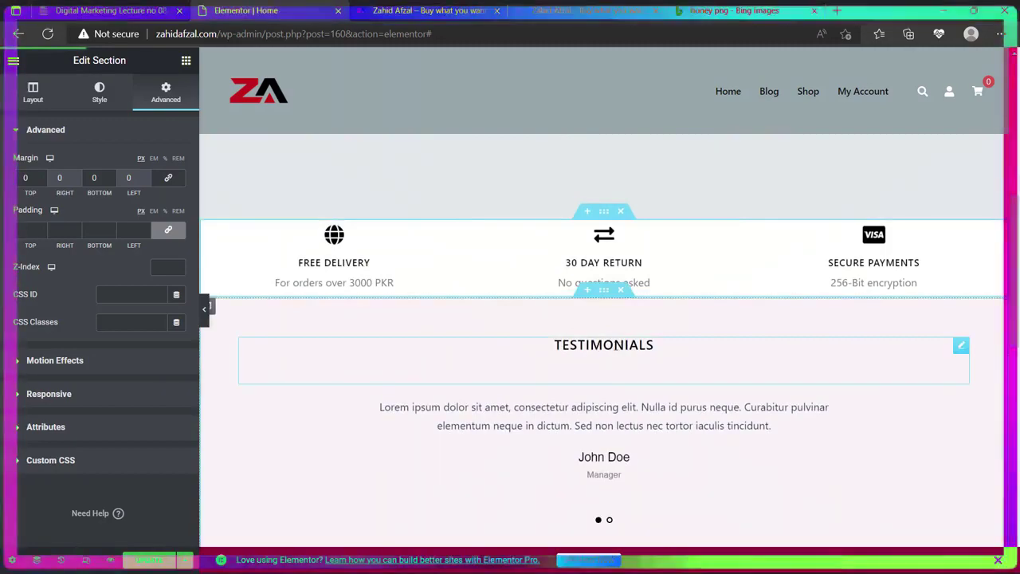
{"action": "scroll", "coordinate": [616, 344], "scroll_direction": "down", "scroll_amount": 1}
Change the TESTIMONIALS heading to Reviews and open the testimonial carousel's settings, flipping through its slides.
{"action": "double_click", "coordinate": [616, 265]}
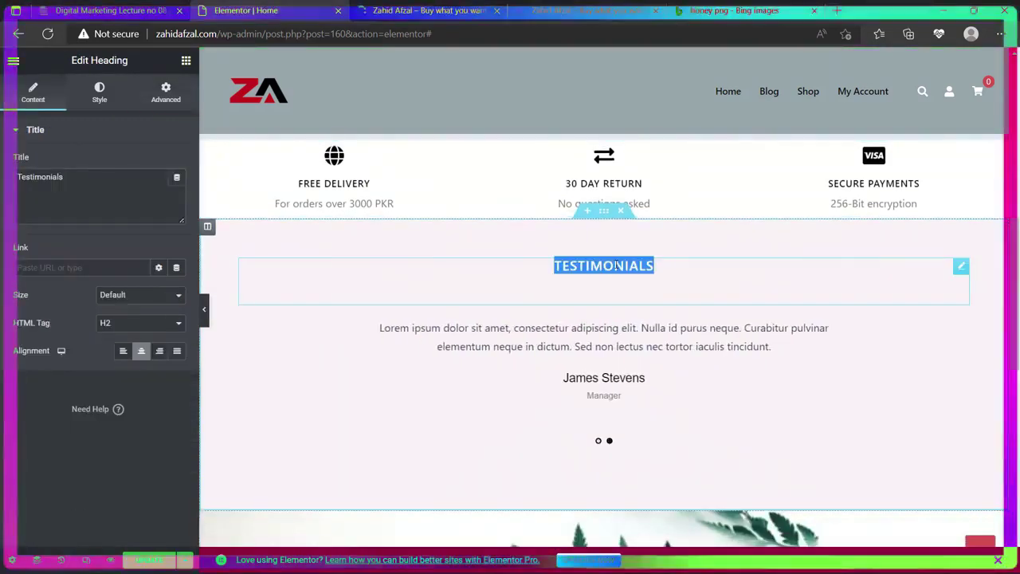
{"action": "type", "text": "Reviews"}
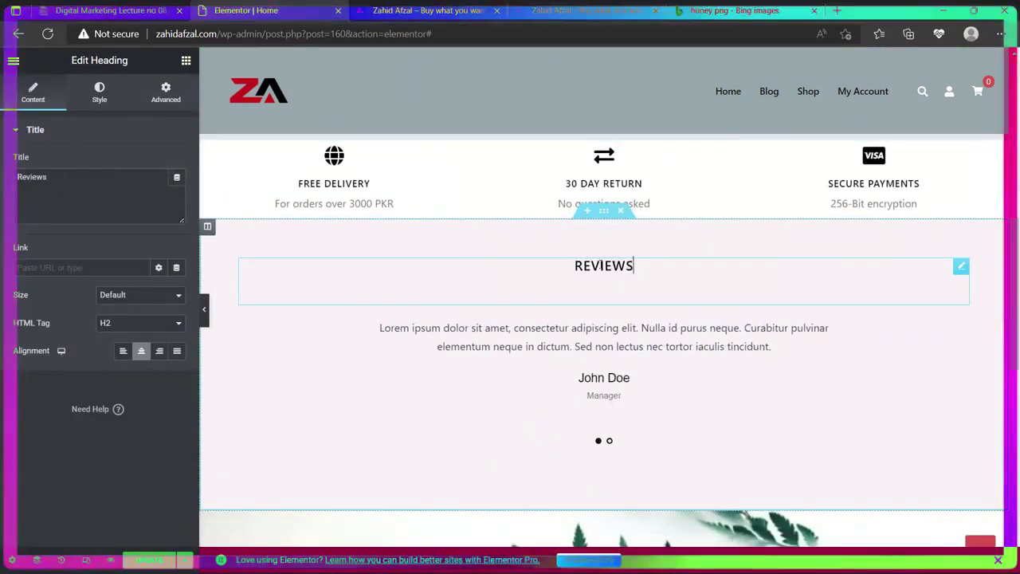
{"action": "left_click", "coordinate": [713, 353]}
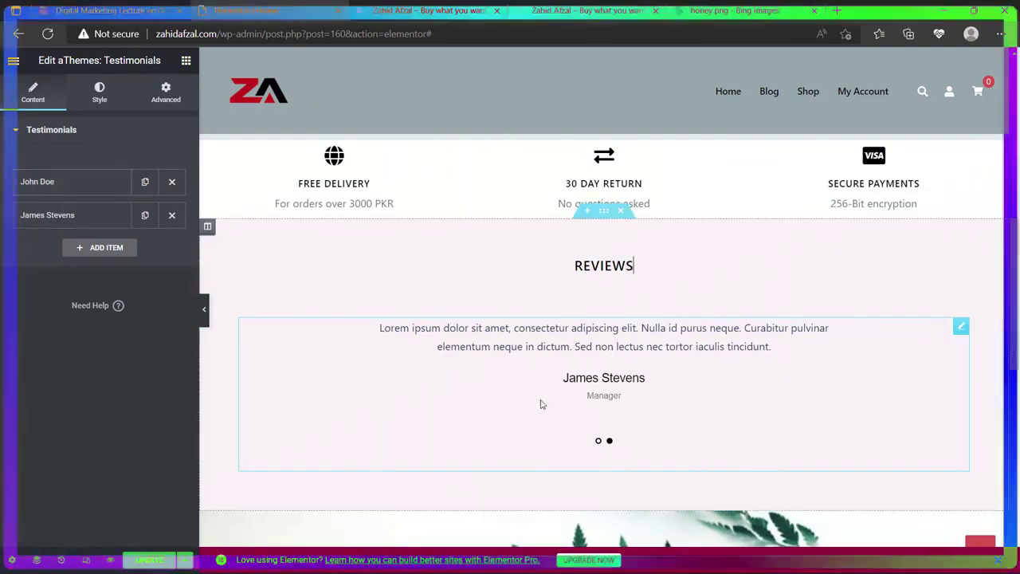
{"action": "left_click", "coordinate": [599, 441]}
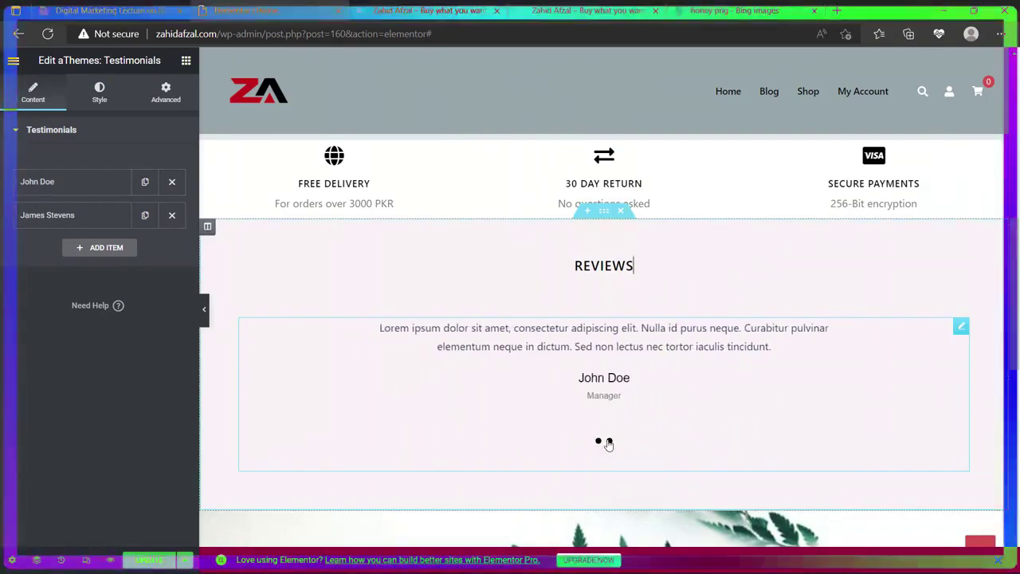
{"action": "left_click", "coordinate": [610, 441]}
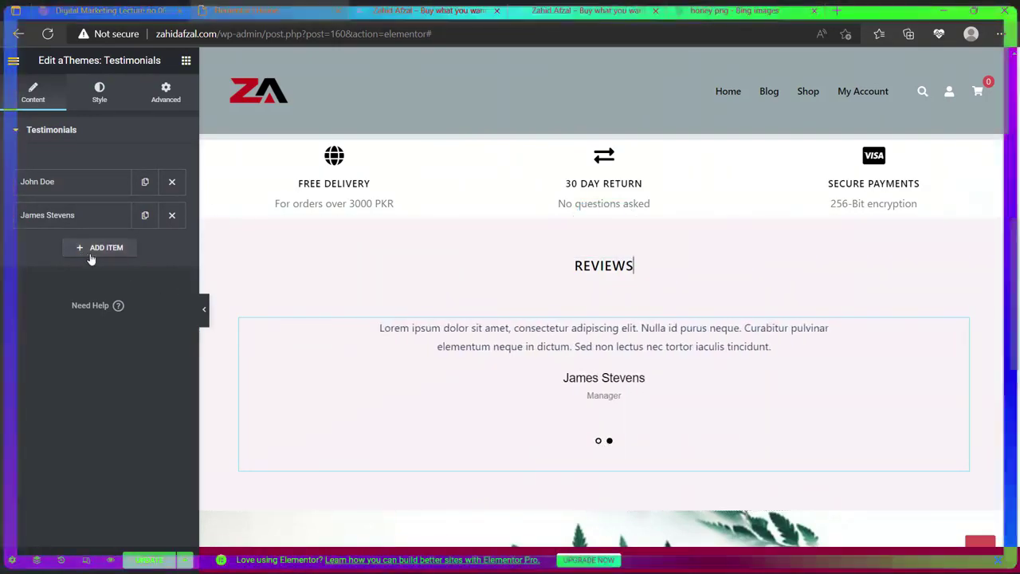
Expand the first testimonial item and replace its client name with a new name.
{"action": "left_click", "coordinate": [83, 186]}
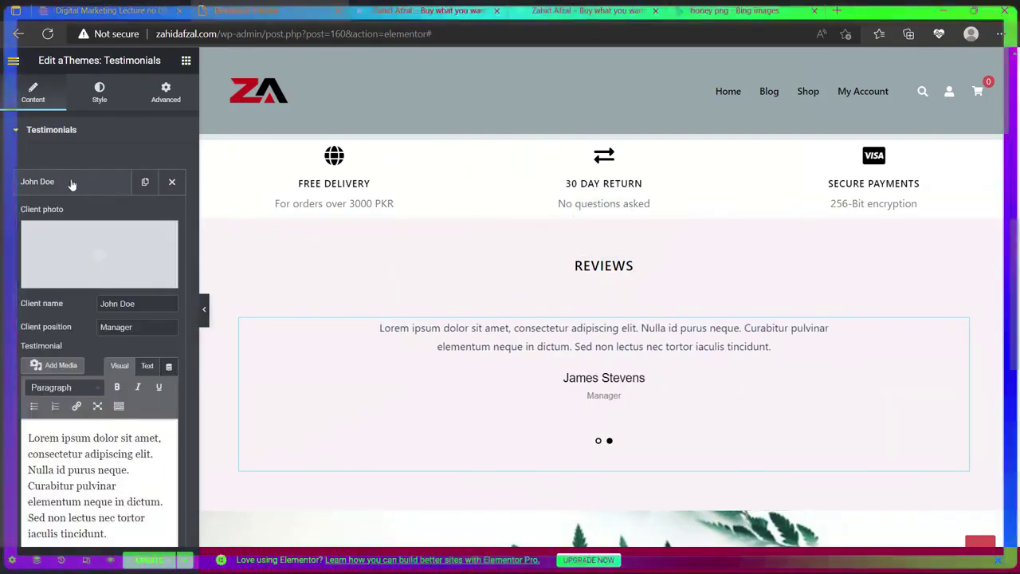
{"action": "left_click", "coordinate": [44, 183]}
{"action": "left_click", "coordinate": [32, 185]}
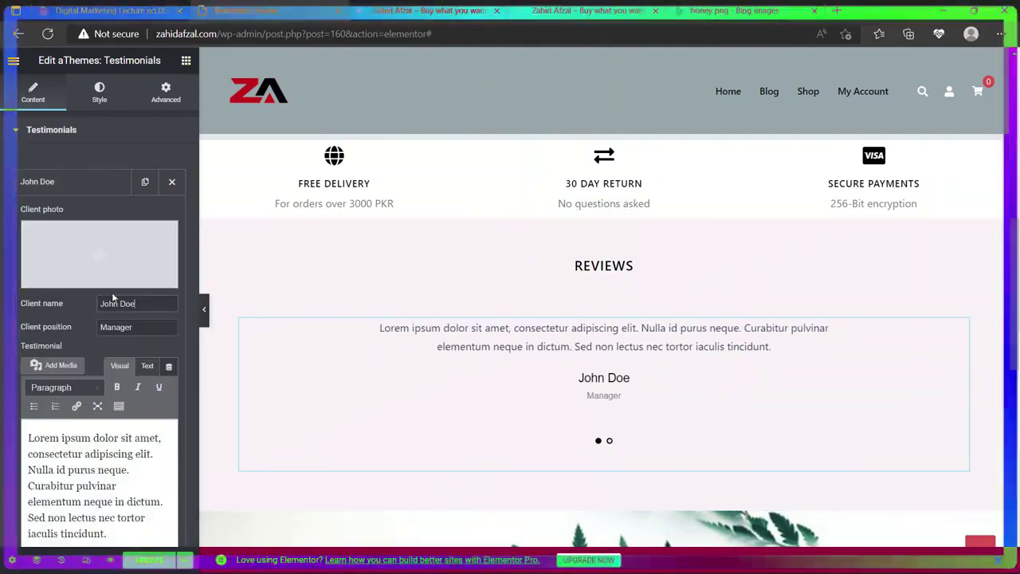
{"action": "left_click_drag", "start_coordinate": [135, 303], "coordinate": [98, 296]}
{"action": "type", "text": "Dr. "}
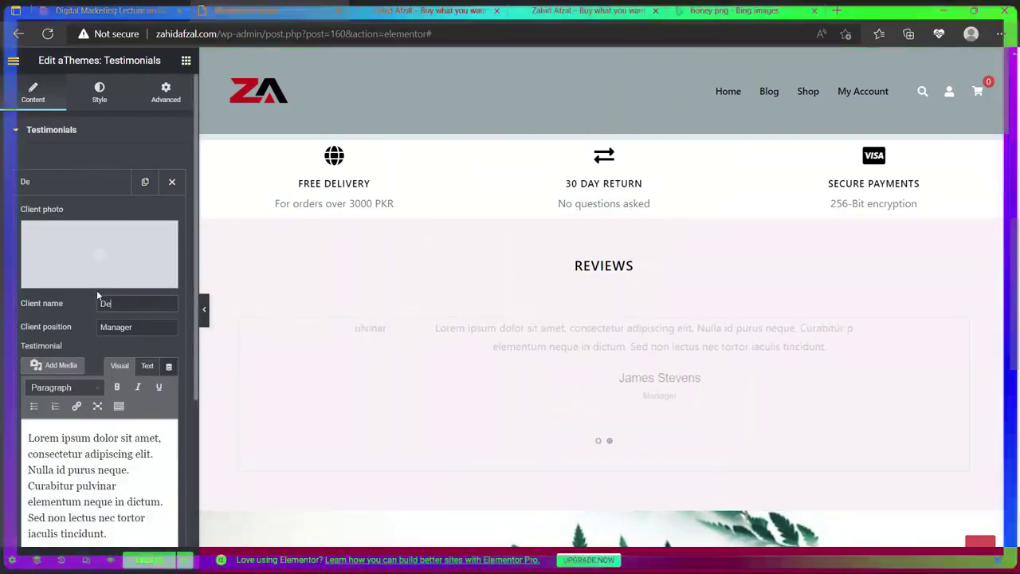
{"action": "type", "text": "Rizwan"}
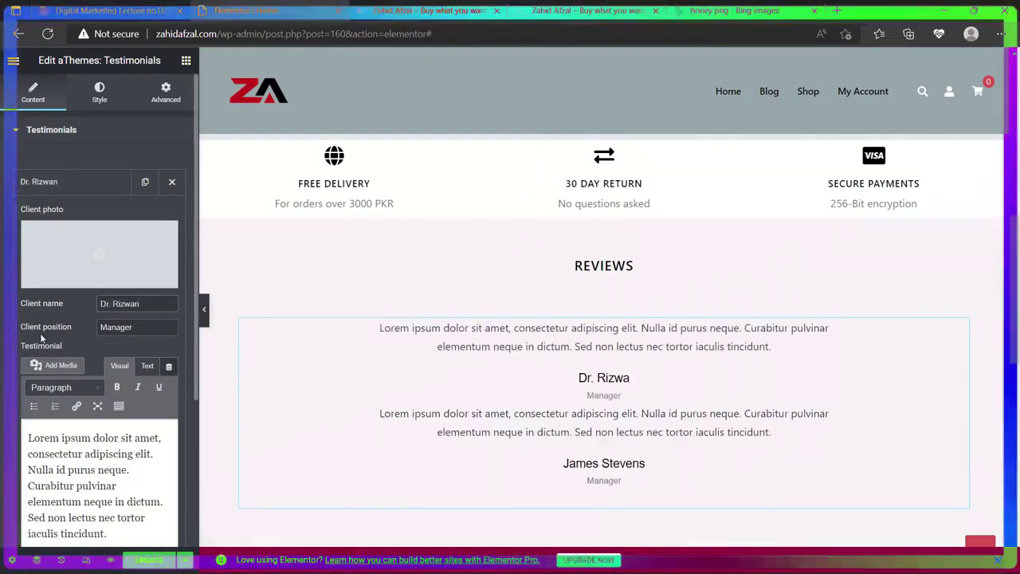
Set the first testimonial's position to Doctor and replace its text with random uppercase letters.
{"action": "scroll", "coordinate": [96, 295], "scroll_direction": "down", "scroll_amount": 1}
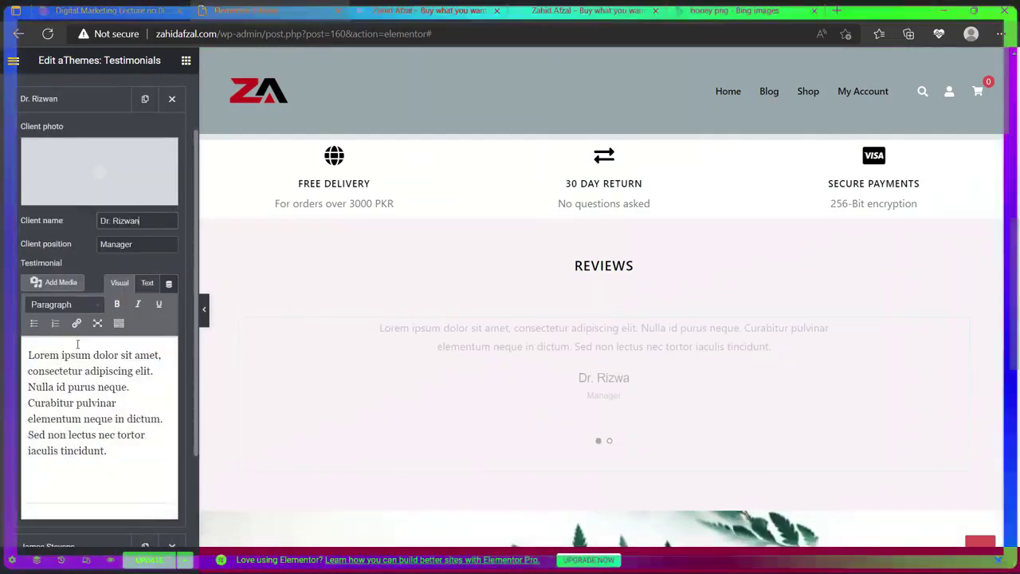
{"action": "key", "text": "Tab"}
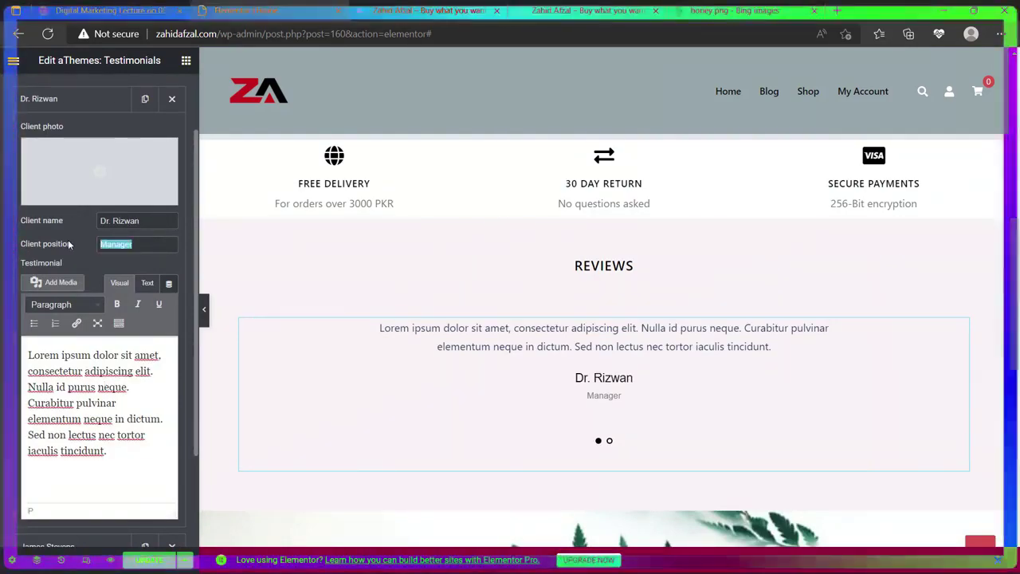
{"action": "type", "text": "Doctor"}
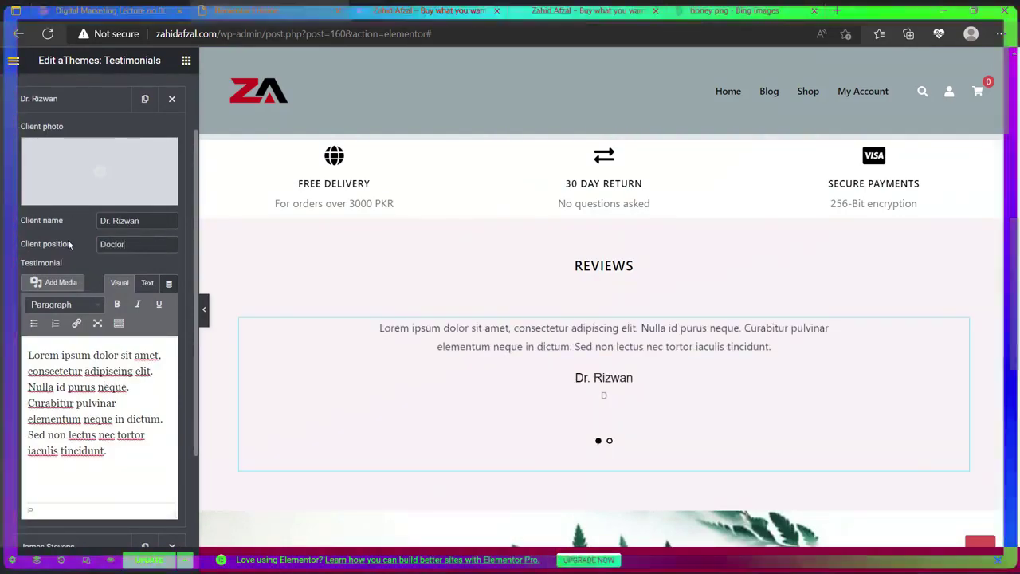
{"action": "triple_click", "coordinate": [119, 401]}
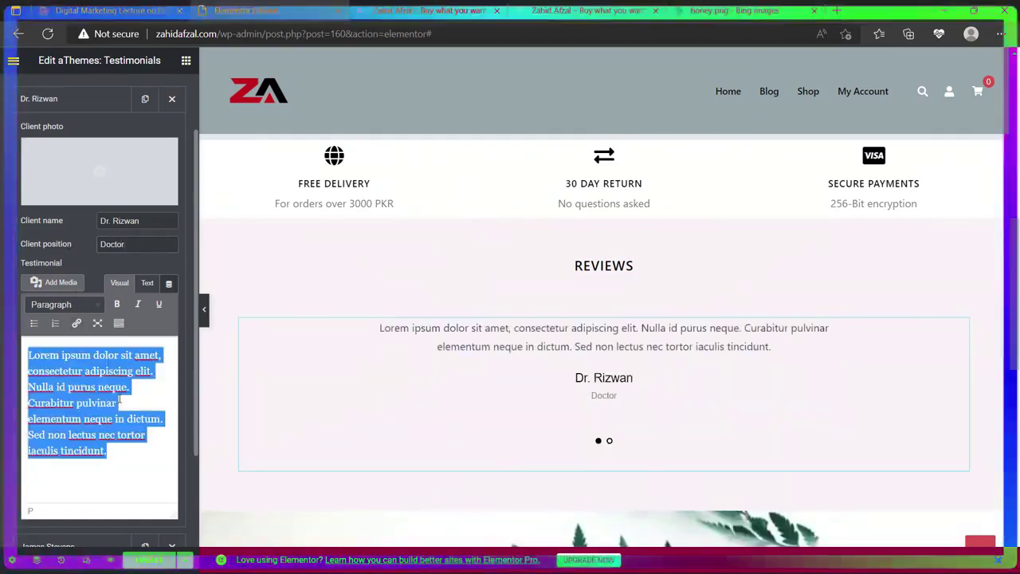
{"action": "type", "text": "KJLA;GDL AFDKG"}
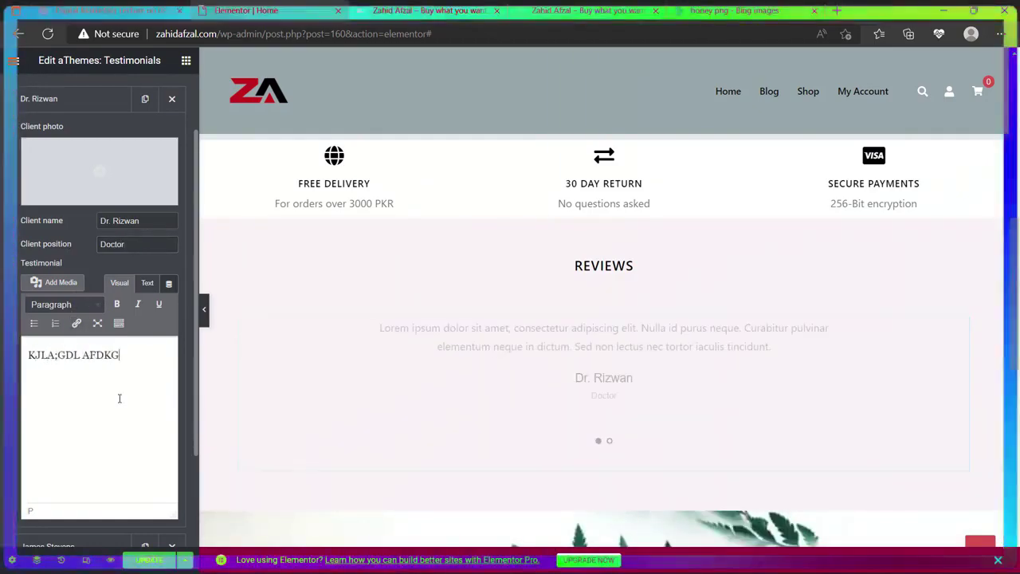
{"action": "type", "text": "AKLDF G;JALKFDA; HJALKDFJ"}
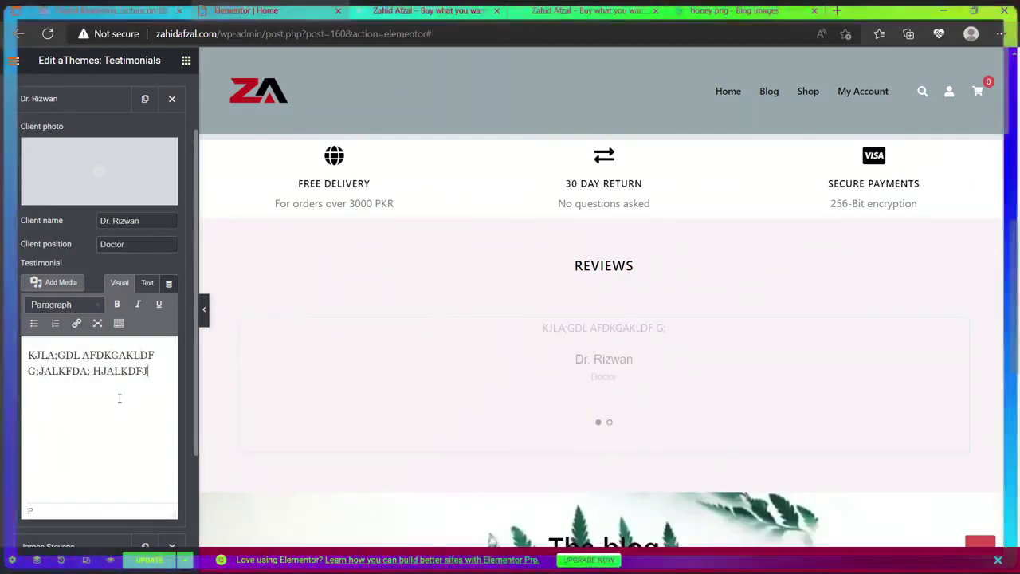
{"action": "type", "text": "GLKAG KJADGJK;LAD"}
{"action": "scroll", "coordinate": [84, 338], "scroll_direction": "down", "scroll_amount": 1}
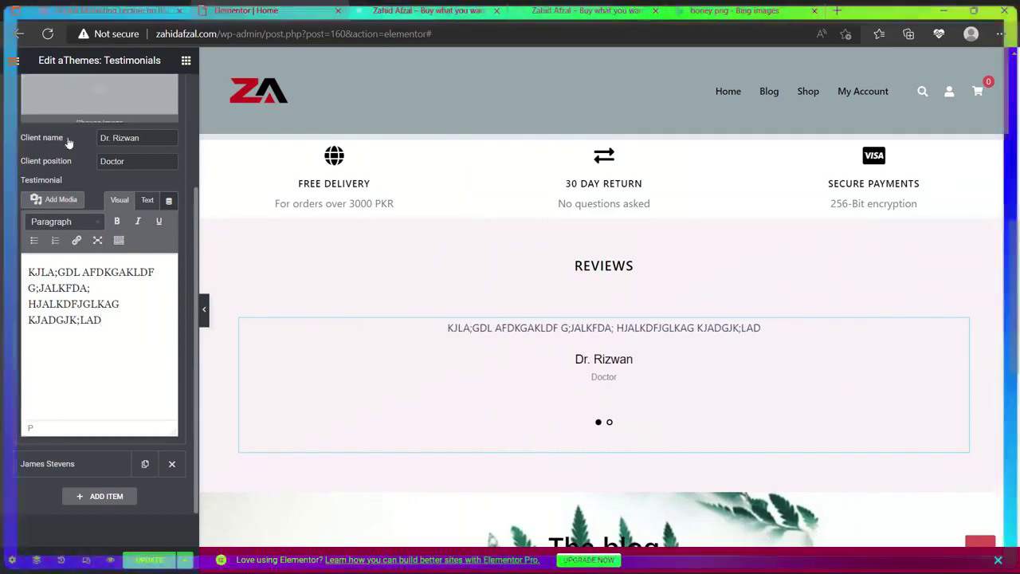
{"action": "scroll", "coordinate": [66, 206], "scroll_direction": "up", "scroll_amount": 2}
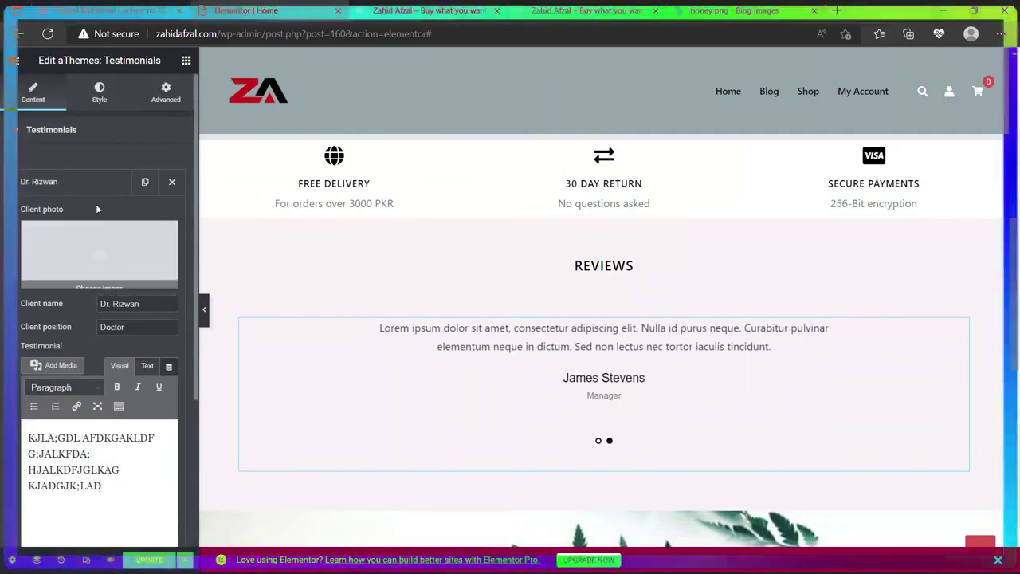
{"action": "mouse_move", "coordinate": [78, 277]}
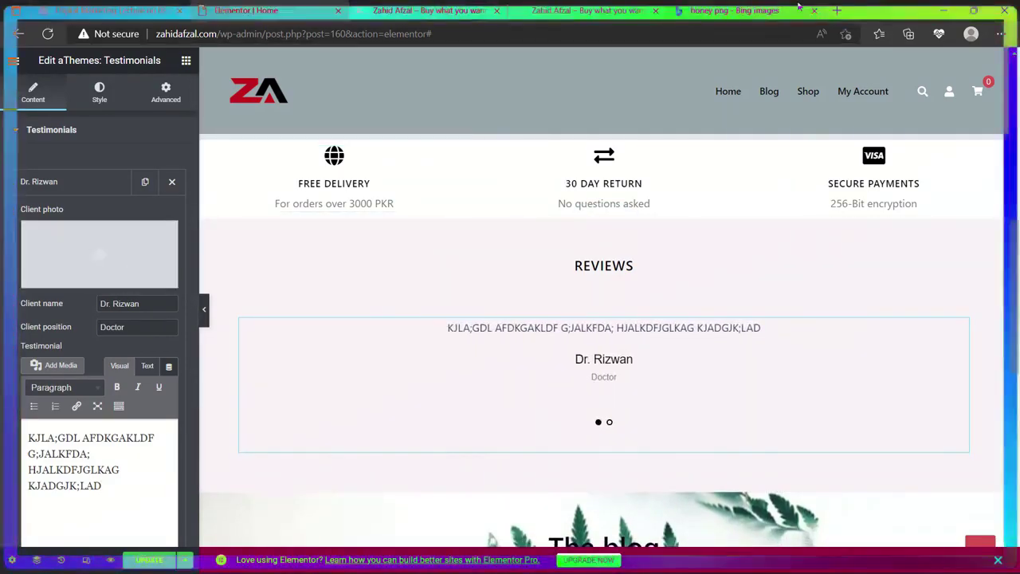
{"action": "left_click", "coordinate": [837, 12]}
Go to the Unsplash home page in the new Edge tab.
{"action": "type", "text": "K"}
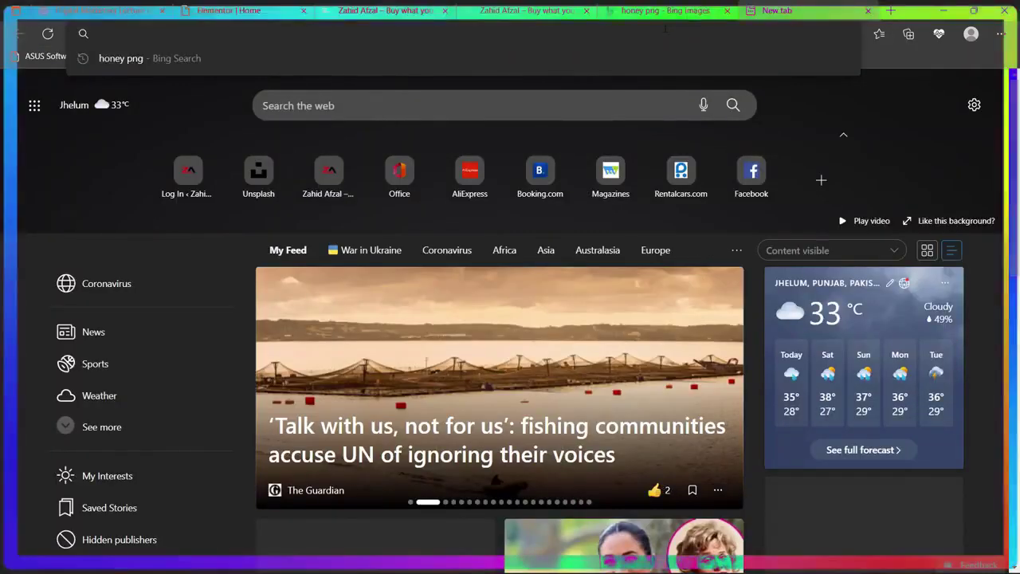
{"action": "type", "text": "S"}
{"action": "key", "text": "BackSpace"}
{"action": "key", "text": "BackSpace"}
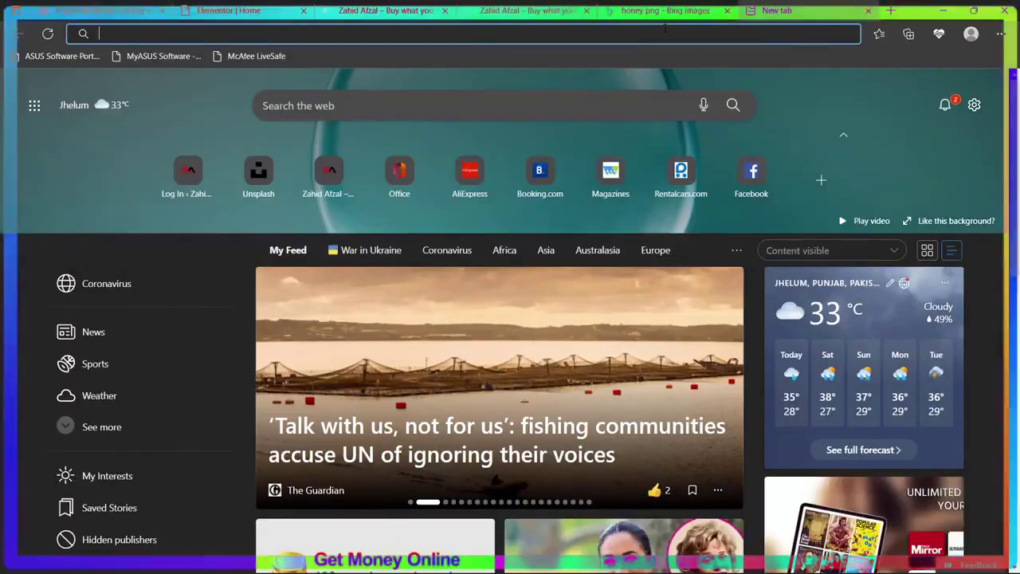
{"action": "type", "text": "UNSP"}
{"action": "key", "text": "Return"}
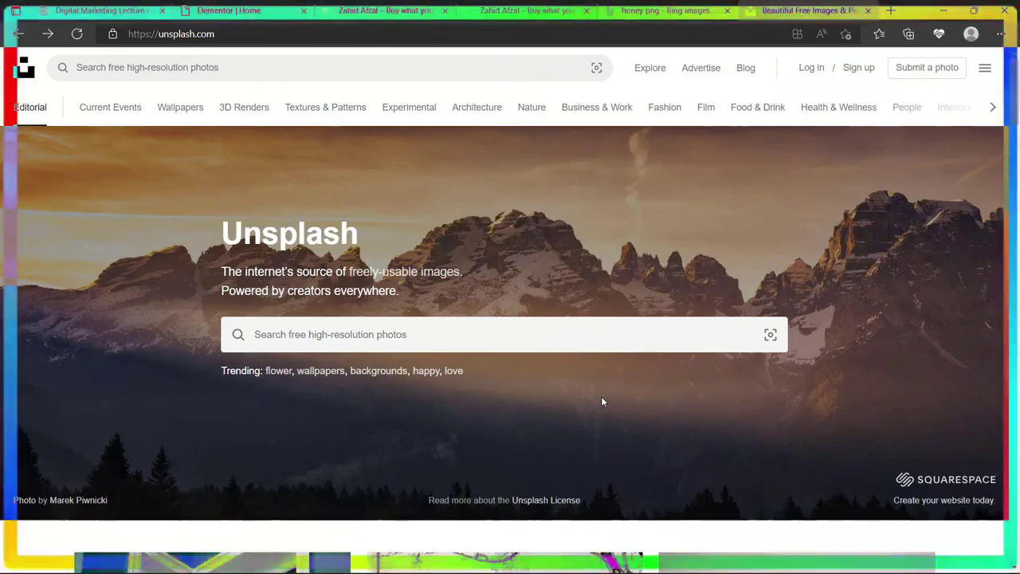
Search Unsplash for 'pakistani boy' and browse the results.
{"action": "left_click", "coordinate": [342, 334]}
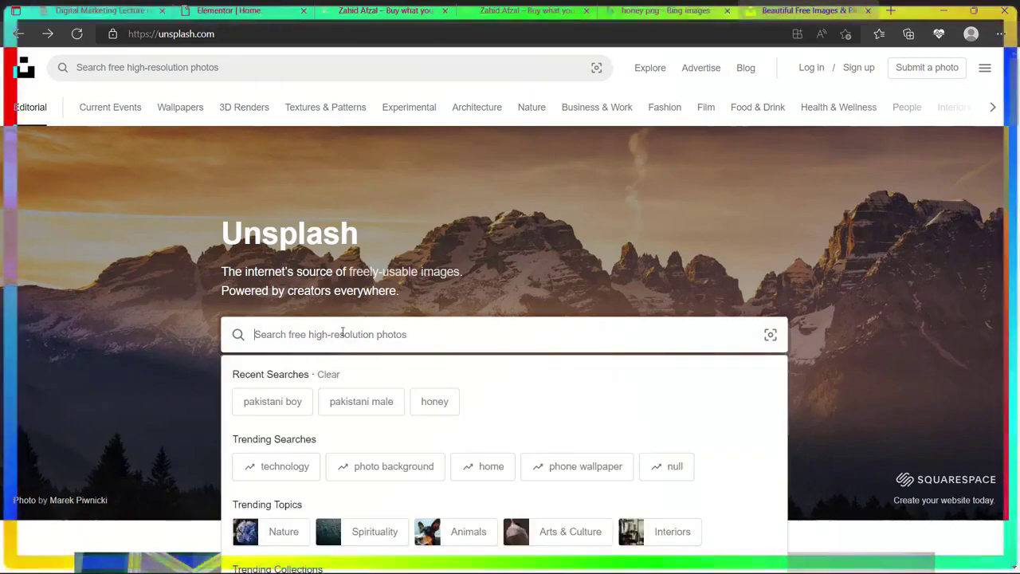
{"action": "type", "text": "pa"}
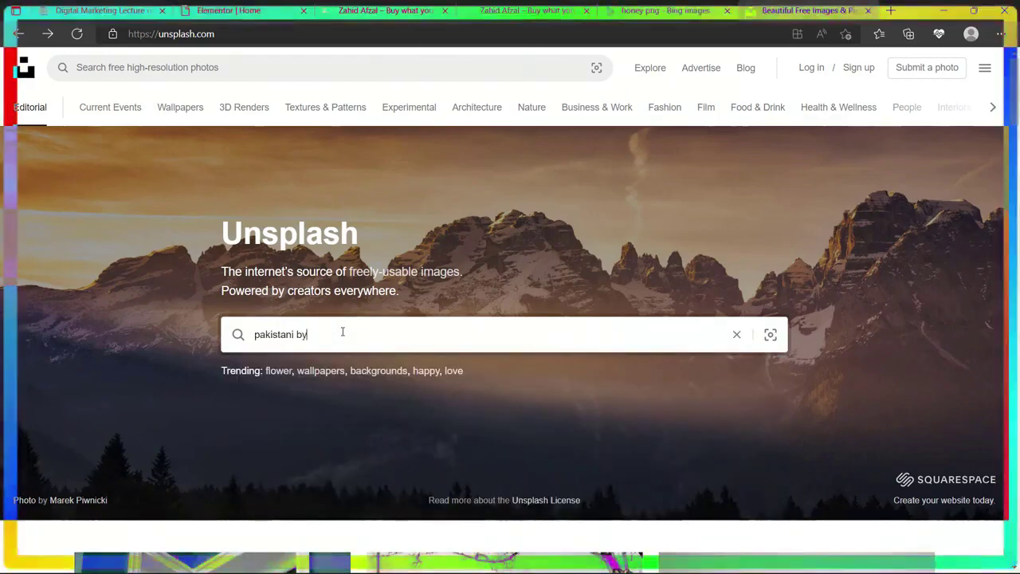
{"action": "type", "text": "kistani boy"}
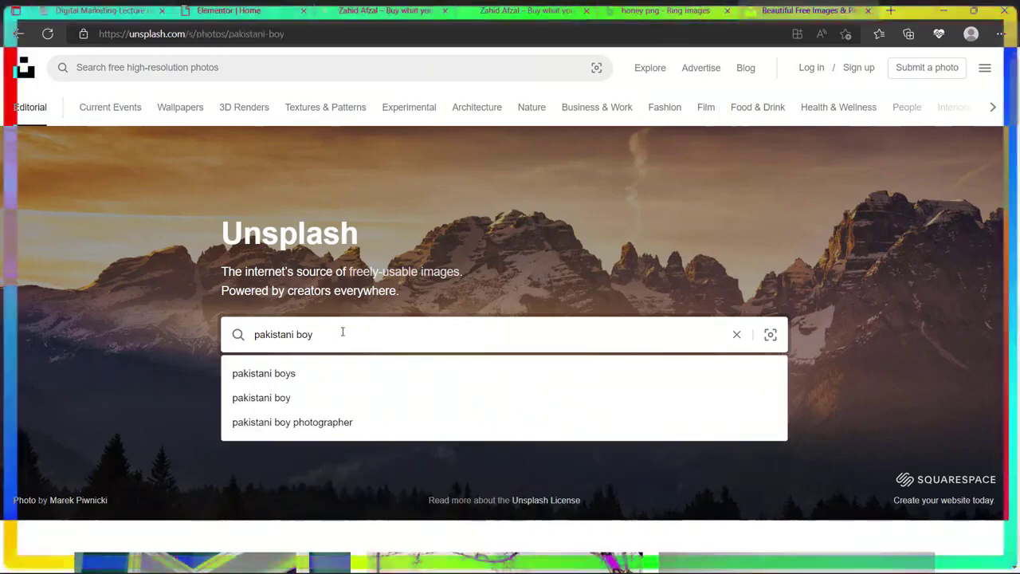
{"action": "key", "text": "Return"}
{"action": "scroll", "coordinate": [372, 311], "scroll_direction": "down", "scroll_amount": 5}
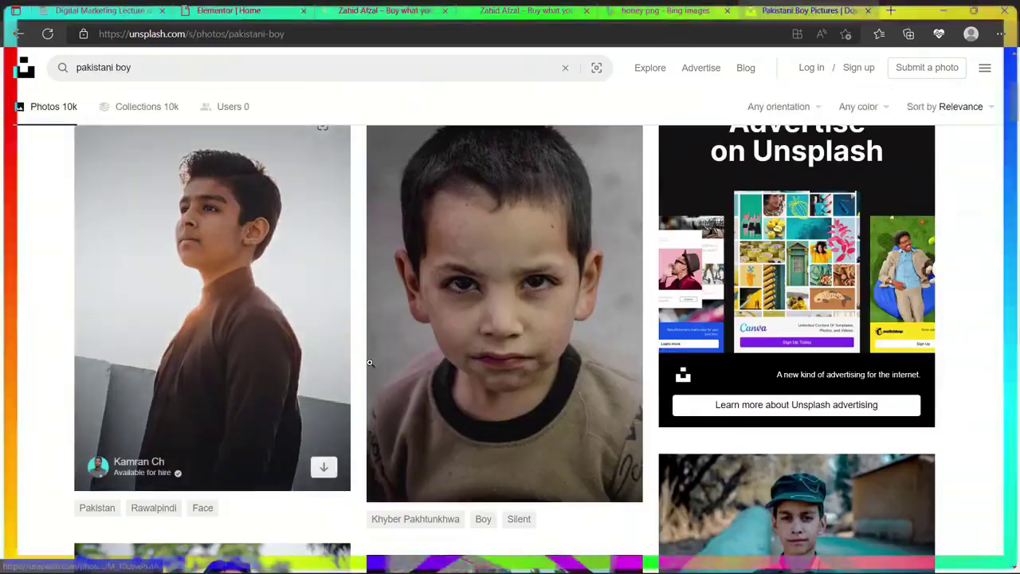
{"action": "scroll", "coordinate": [370, 363], "scroll_direction": "down", "scroll_amount": 8}
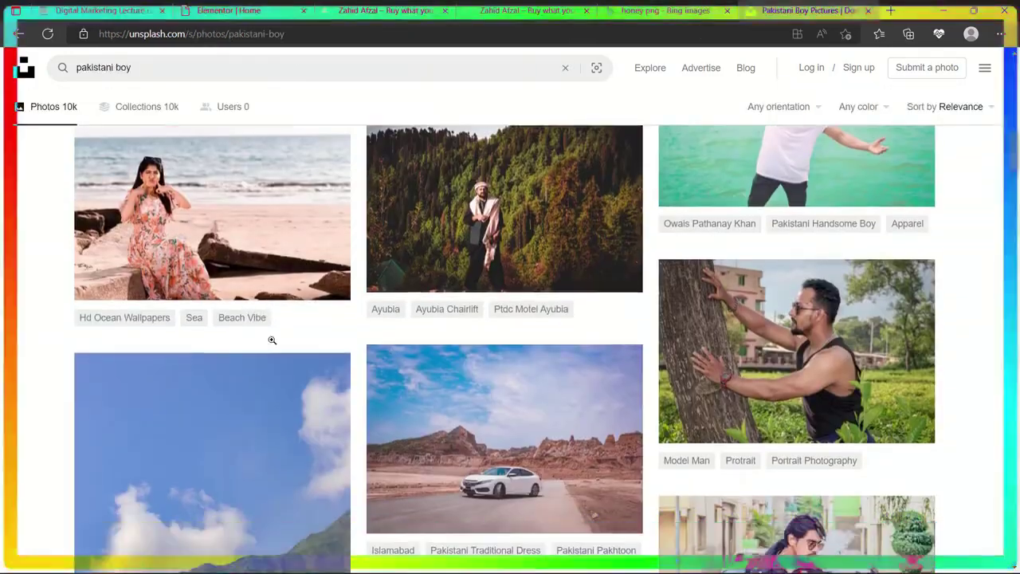
{"action": "scroll", "coordinate": [272, 340], "scroll_direction": "down", "scroll_amount": 11}
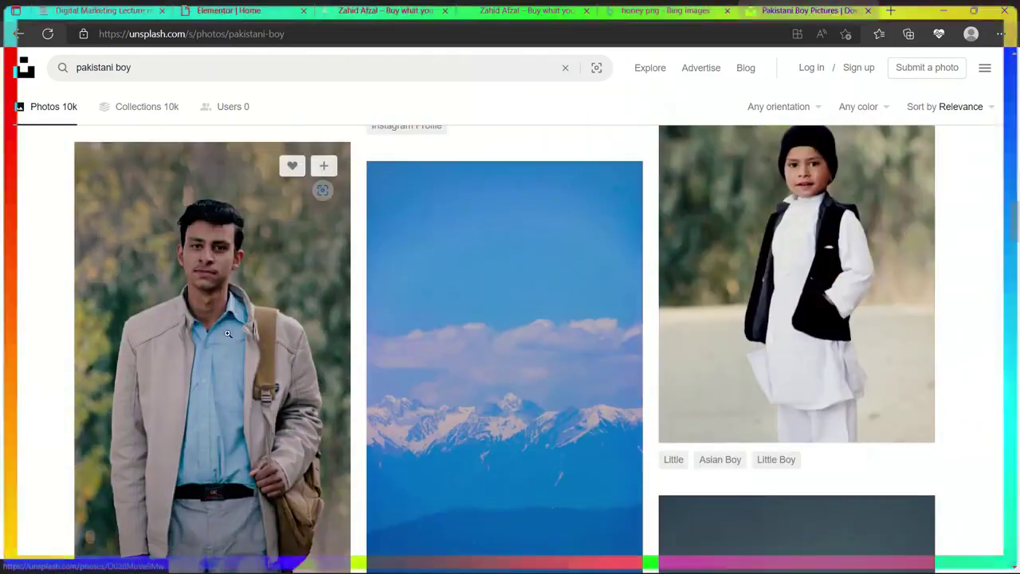
Download the young man's beige-jacket portrait at Medium size (1920 x 3349).
{"action": "left_click", "coordinate": [229, 291]}
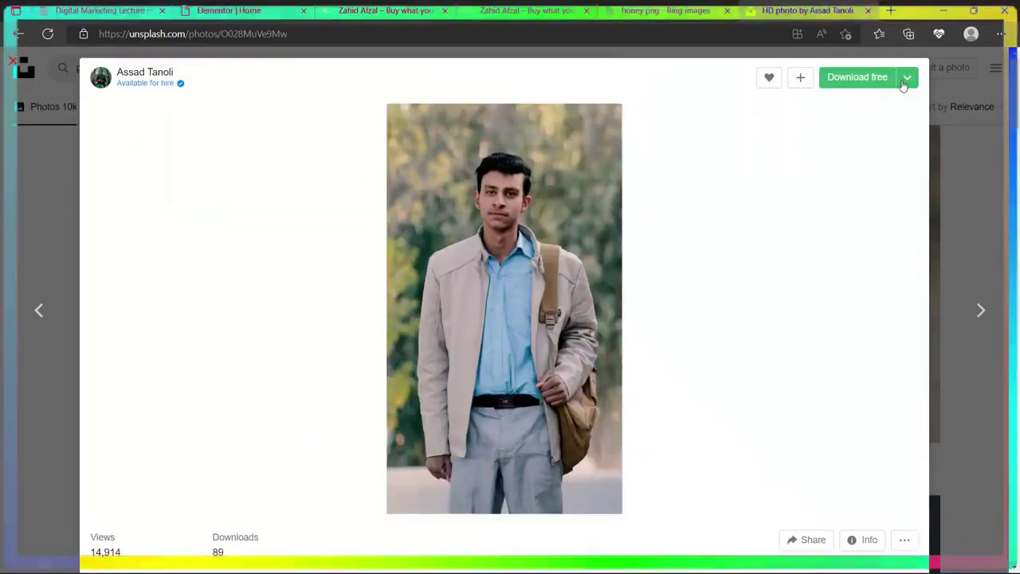
{"action": "left_click", "coordinate": [906, 83]}
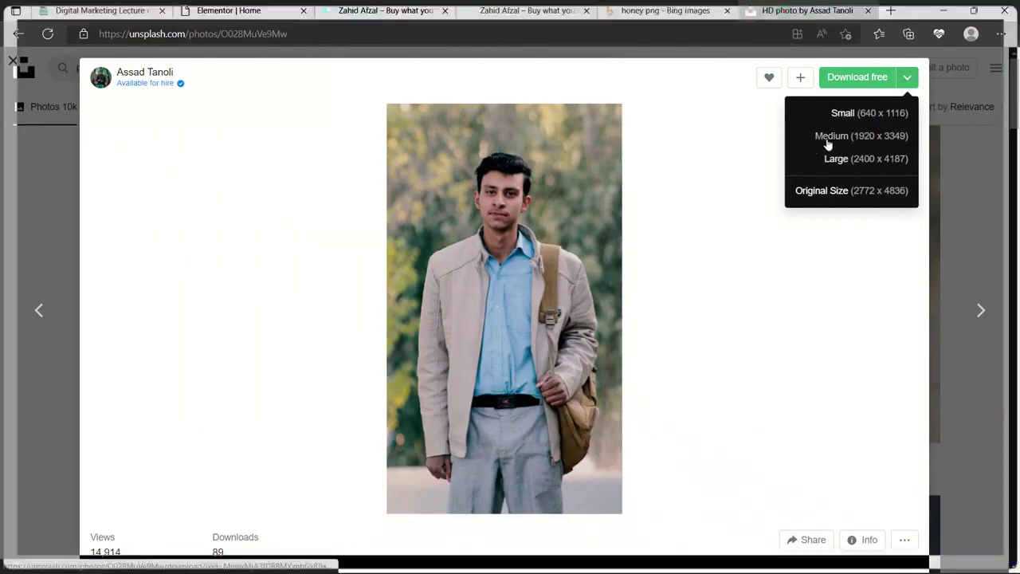
{"action": "left_click", "coordinate": [907, 83]}
{"action": "left_click", "coordinate": [907, 83]}
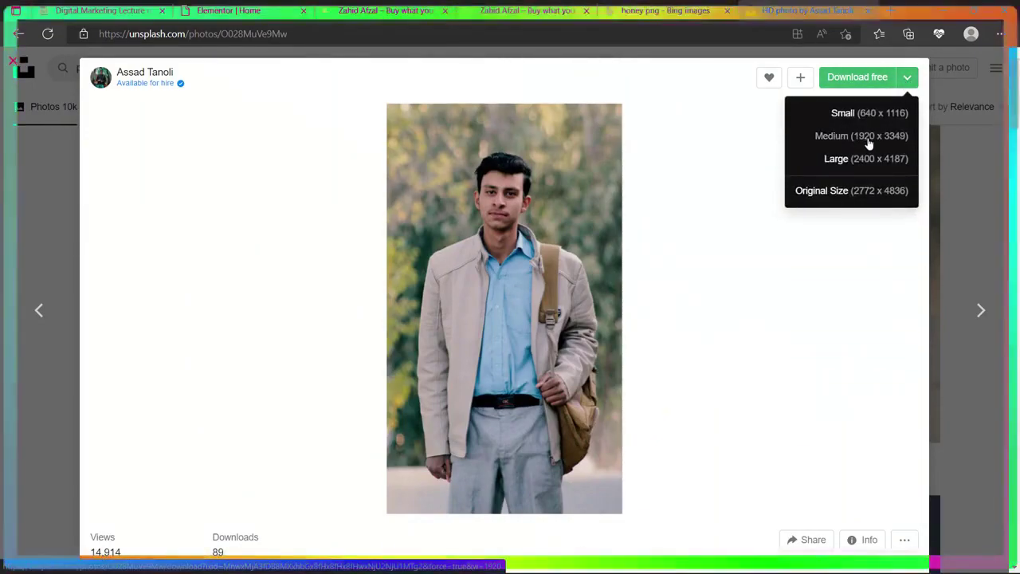
{"action": "left_click", "coordinate": [869, 142]}
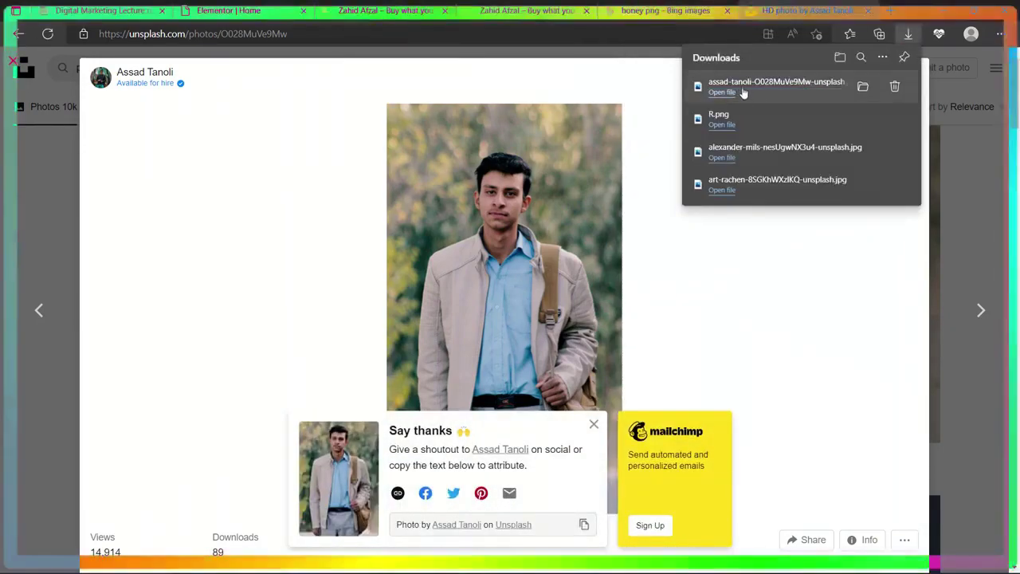
{"action": "left_click", "coordinate": [376, 10]}
Upload the downloaded portrait from Downloads and insert it as the first testimonial's client photo.
{"action": "left_click", "coordinate": [227, 10]}
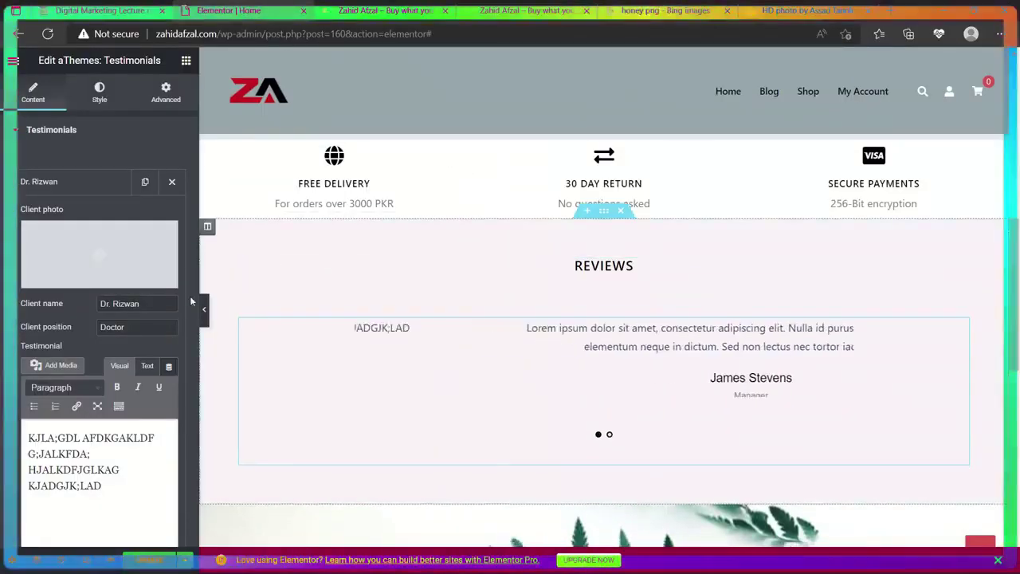
{"action": "left_click", "coordinate": [98, 279]}
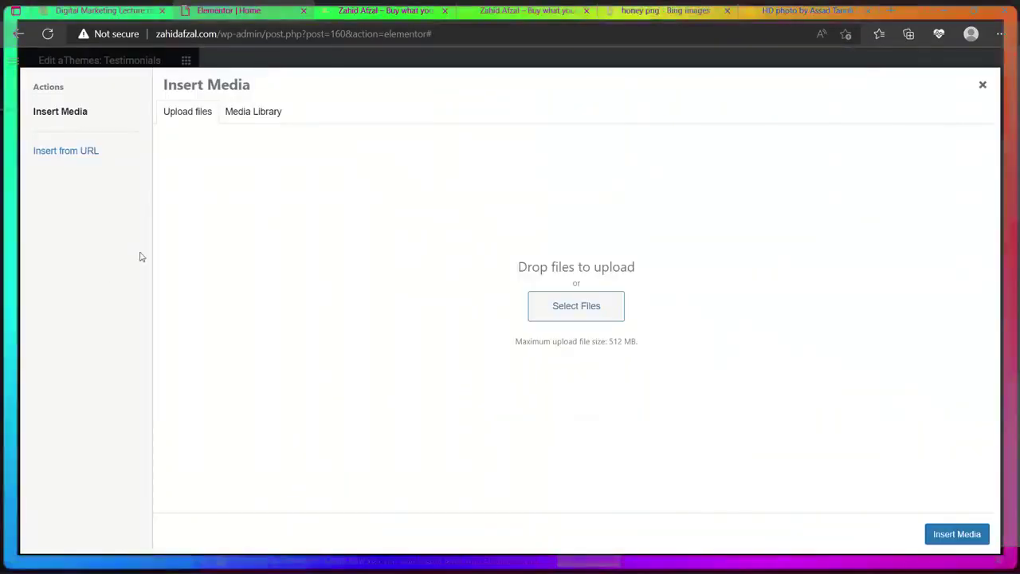
{"action": "left_click", "coordinate": [560, 305]}
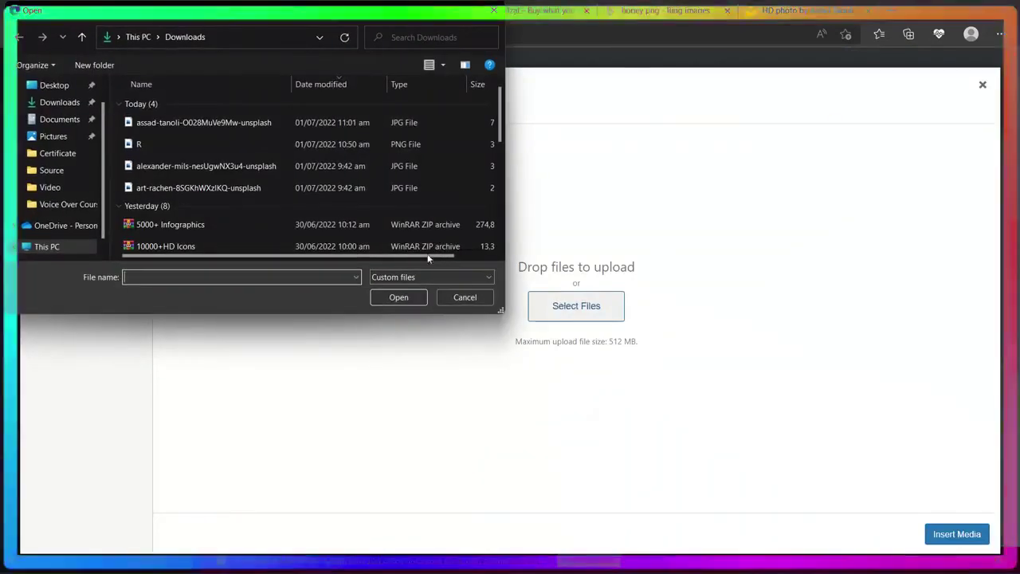
{"action": "left_click", "coordinate": [214, 126]}
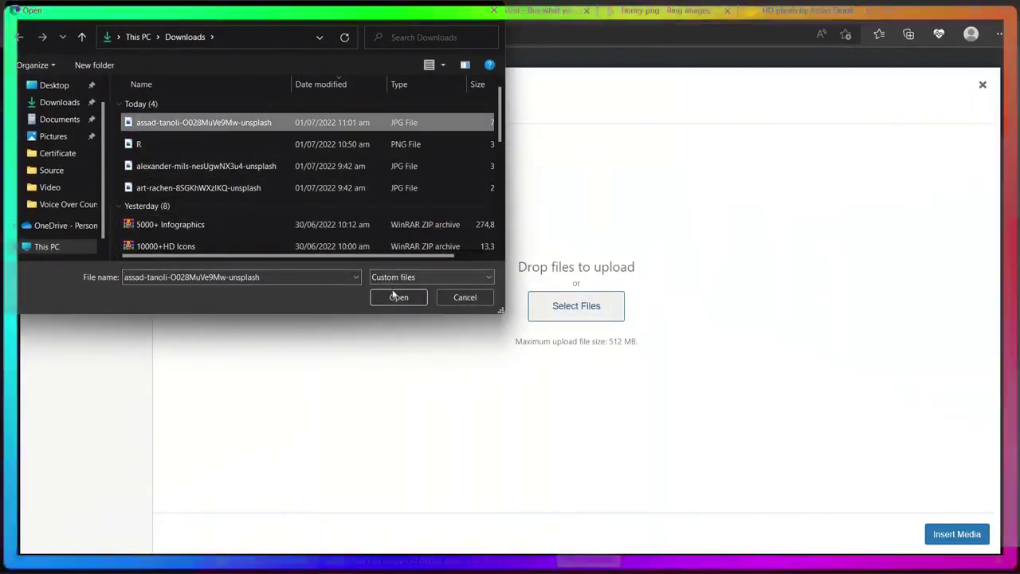
{"action": "left_click", "coordinate": [396, 297]}
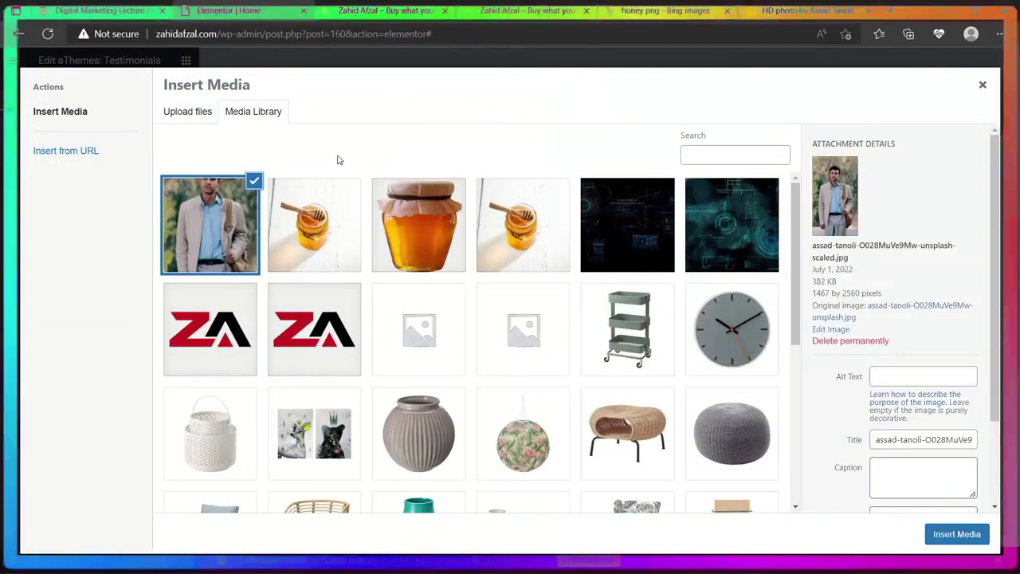
{"action": "left_click", "coordinate": [956, 534]}
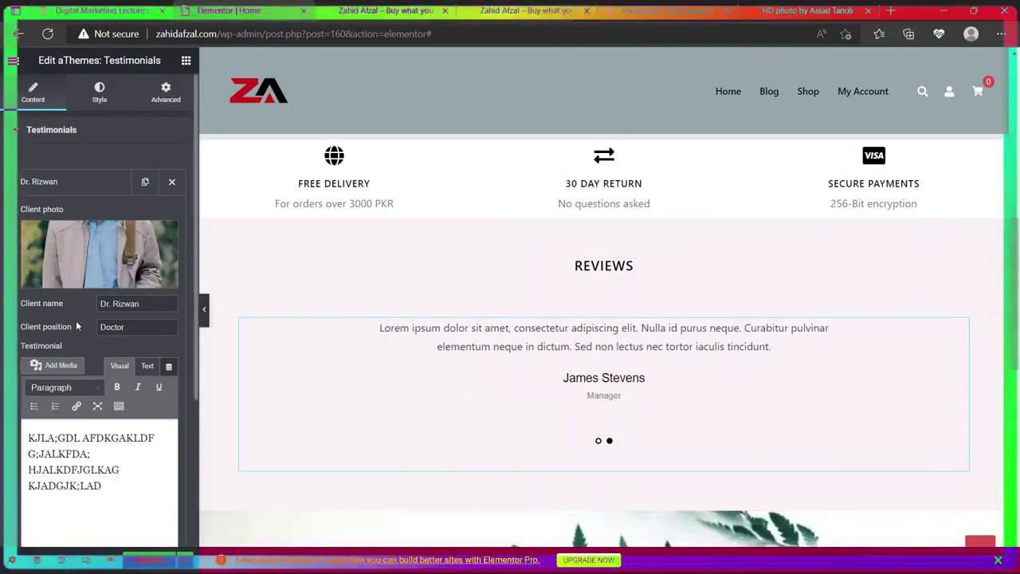
Expand the second testimonial item and replace its client name with a new name.
{"action": "scroll", "coordinate": [97, 303], "scroll_direction": "down", "scroll_amount": 2}
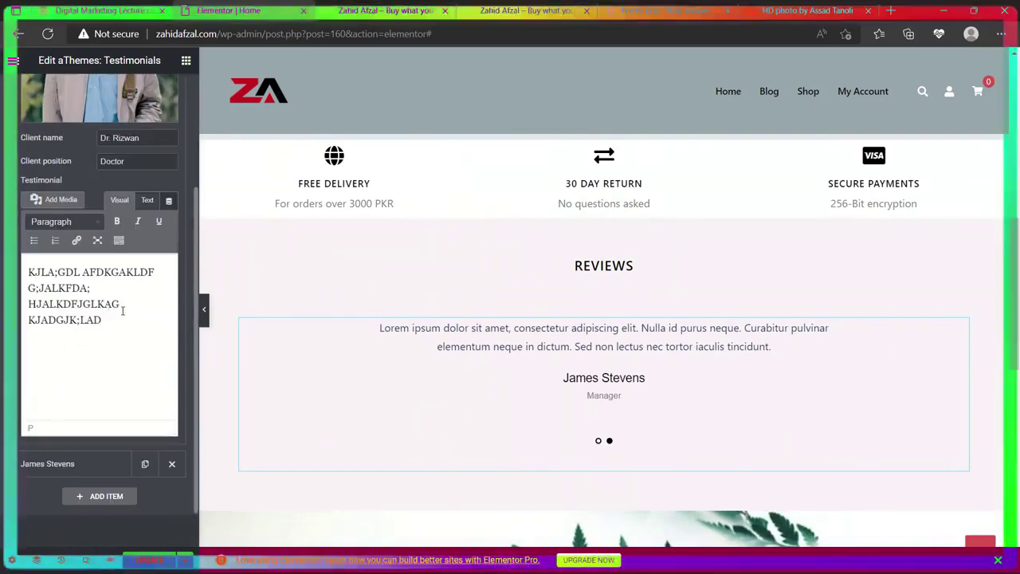
{"action": "left_click", "coordinate": [72, 465]}
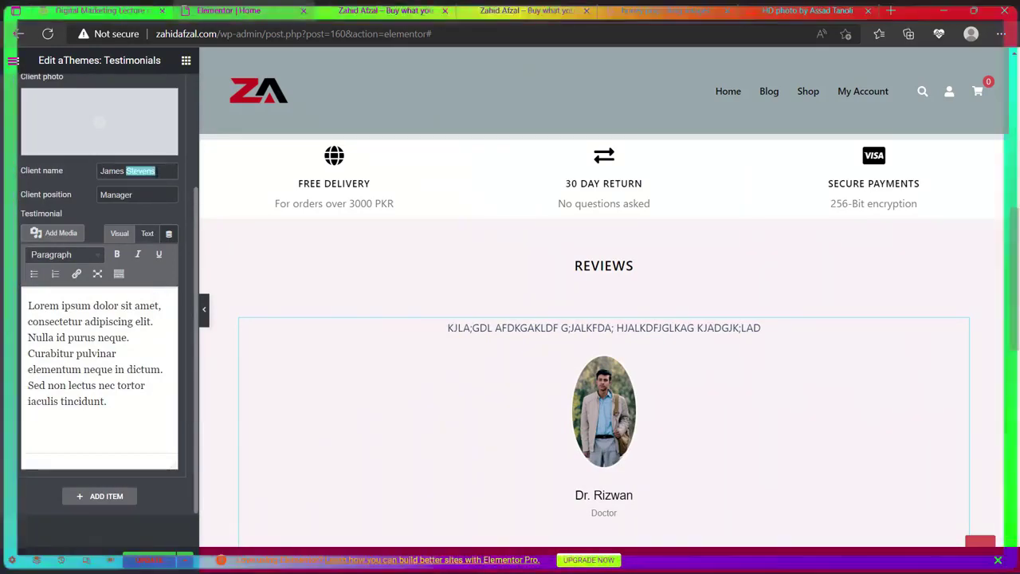
{"action": "key", "text": "ctrl+a"}
{"action": "key", "text": "BackSpace"}
{"action": "type", "text": "U"}
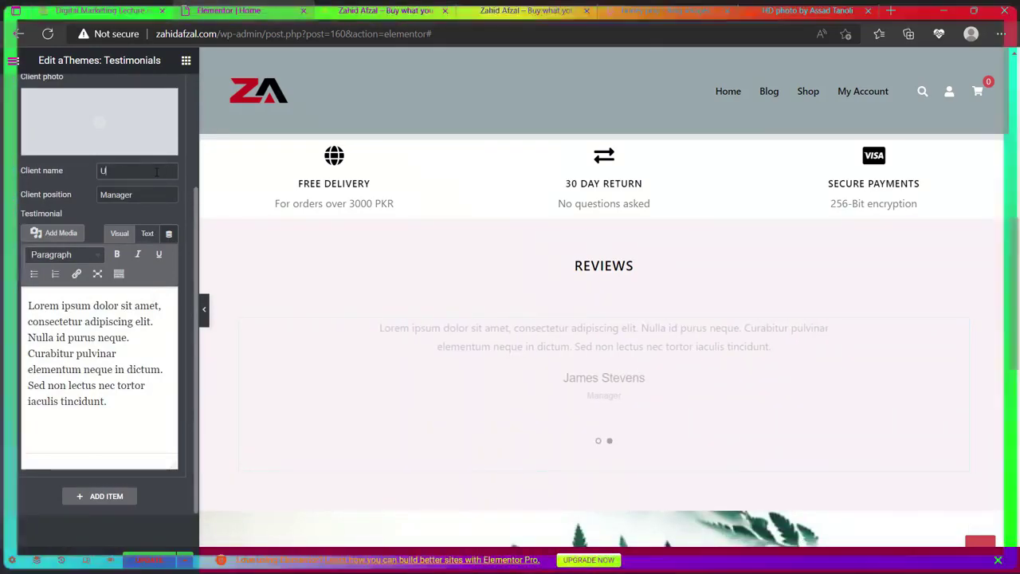
{"action": "type", "text": "sman Malik"}
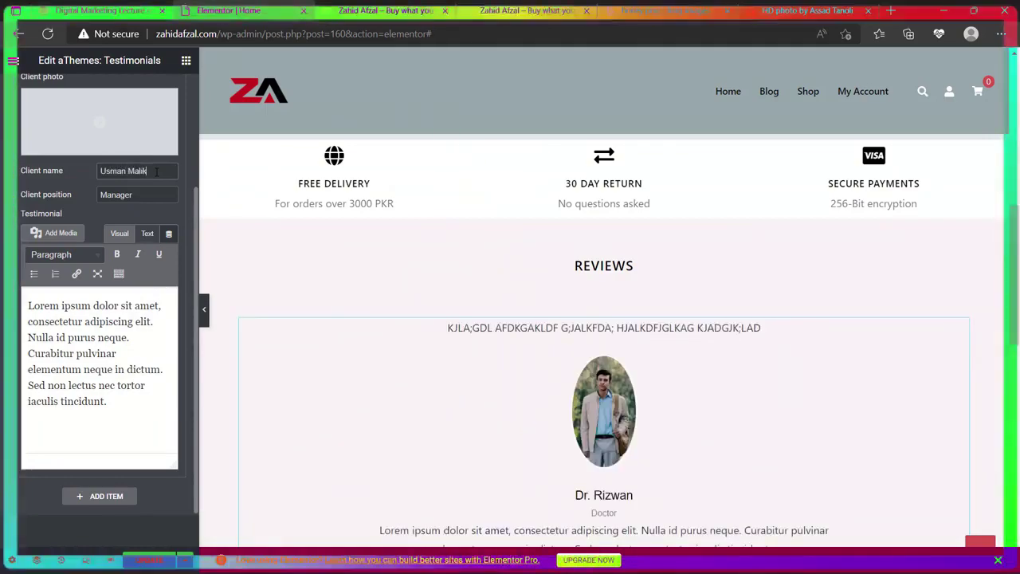
{"action": "key", "text": "Tab"}
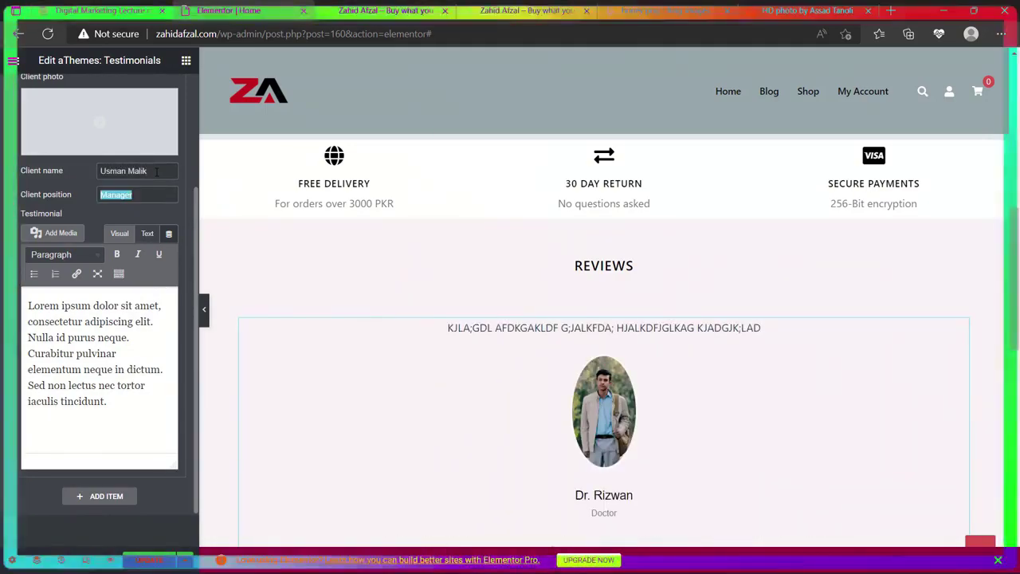
Change the second testimonial's position from Manager to CEO and replace its review text with ASDF.
{"action": "key", "text": "BackSpace"}
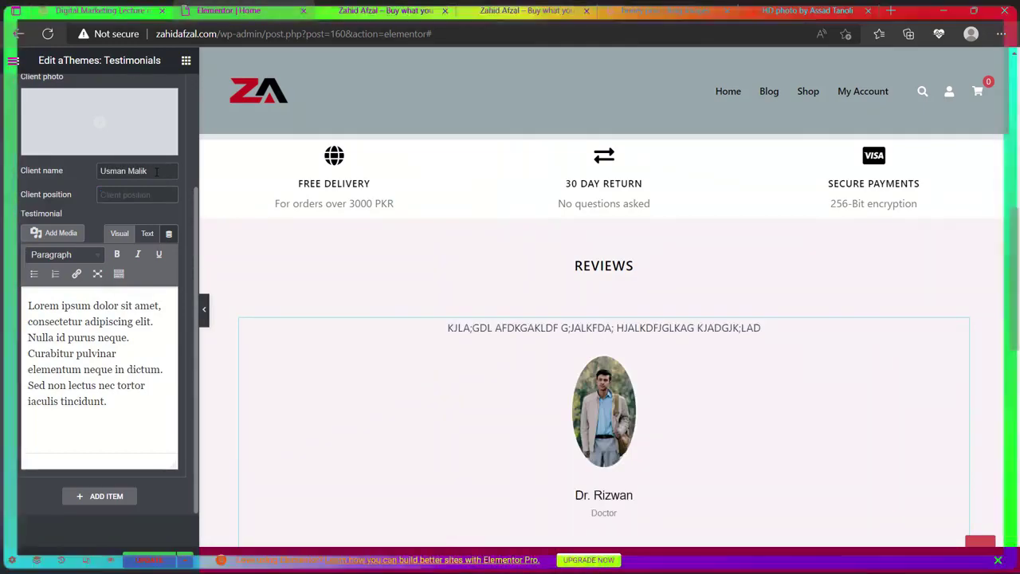
{"action": "type", "text": "CEO SDLKJFALKA"}
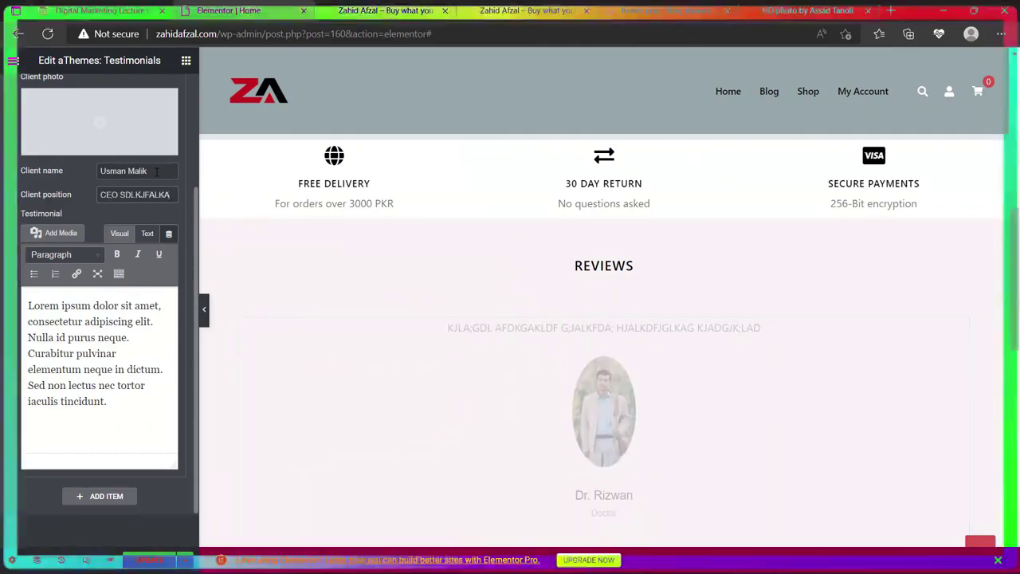
{"action": "double_click", "coordinate": [116, 337]}
{"action": "key", "text": "ctrl+a"}
{"action": "type", "text": "ASDF"}
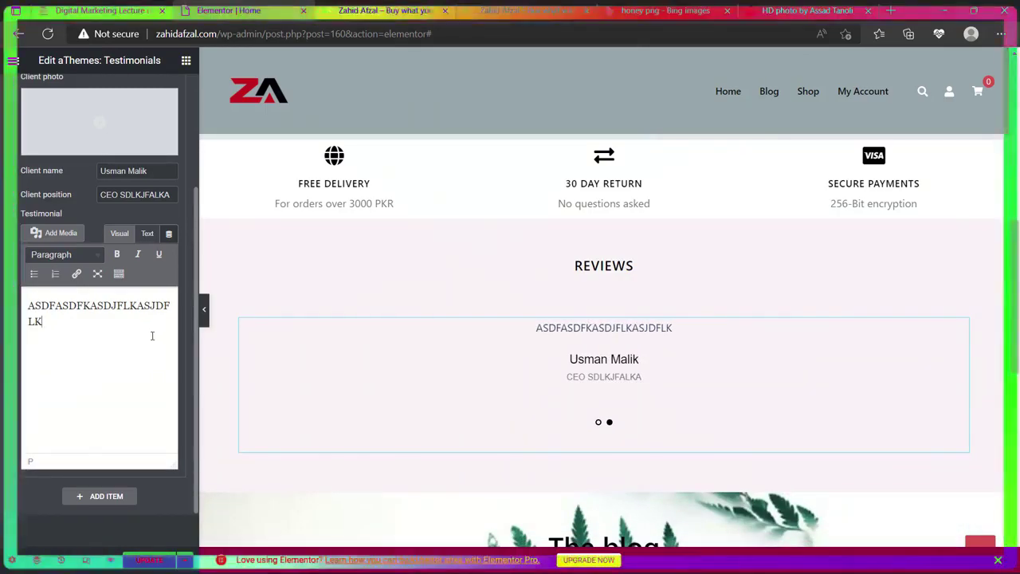
Set the CEO testimonial's client photo to the beige-jacket man's photo from the Media Library.
{"action": "left_click", "coordinate": [94, 151]}
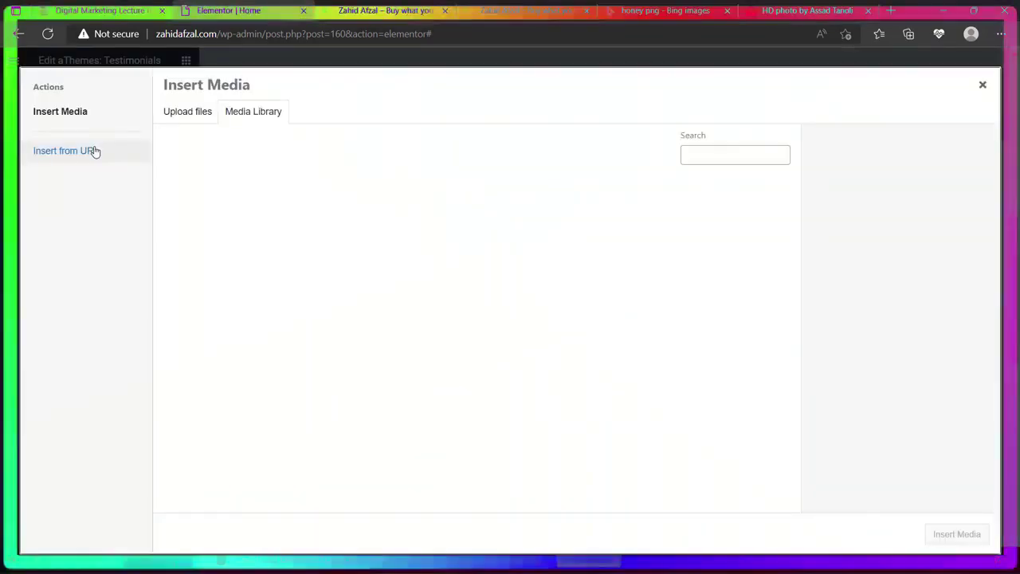
{"action": "left_click", "coordinate": [202, 117]}
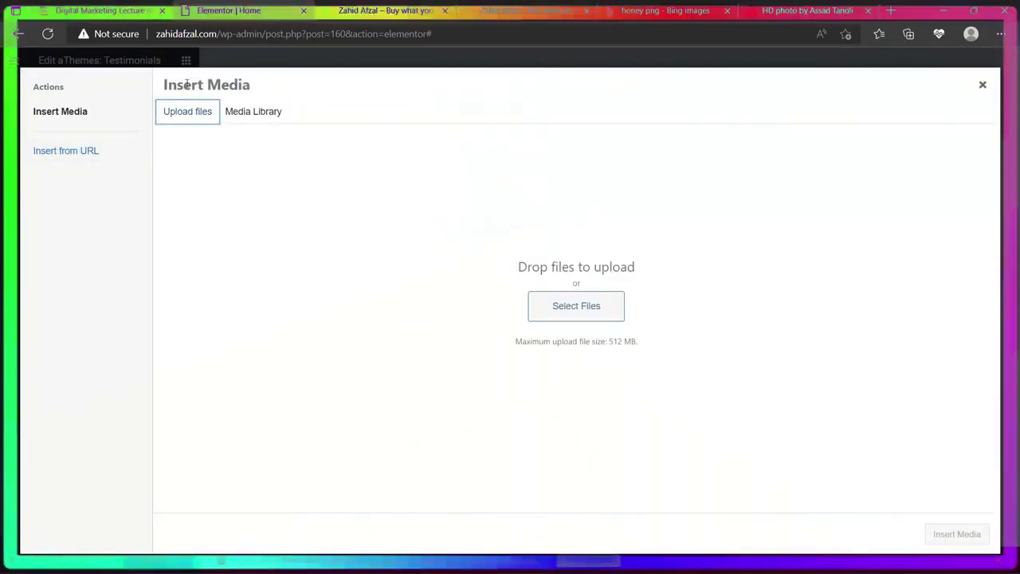
{"action": "left_click", "coordinate": [266, 117]}
{"action": "left_click", "coordinate": [223, 200]}
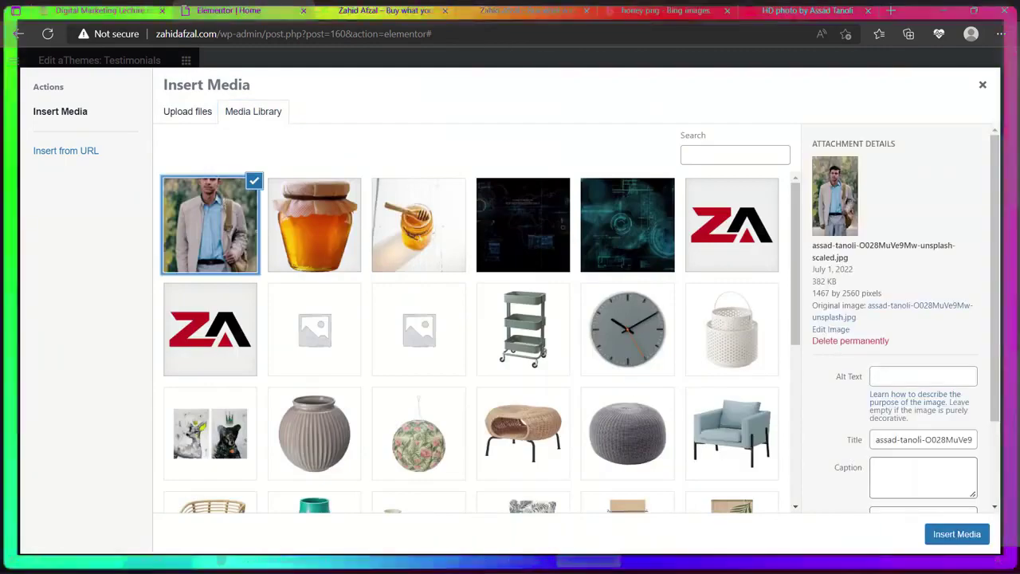
{"action": "left_click", "coordinate": [957, 534]}
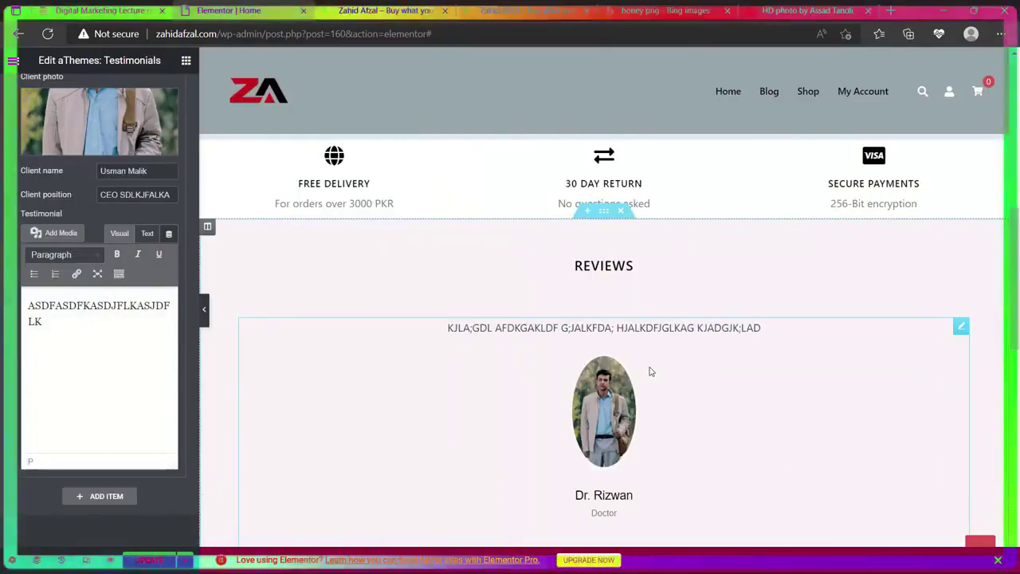
{"action": "scroll", "coordinate": [650, 372], "scroll_direction": "down", "scroll_amount": 4}
{"action": "scroll", "coordinate": [560, 335], "scroll_direction": "up", "scroll_amount": 3}
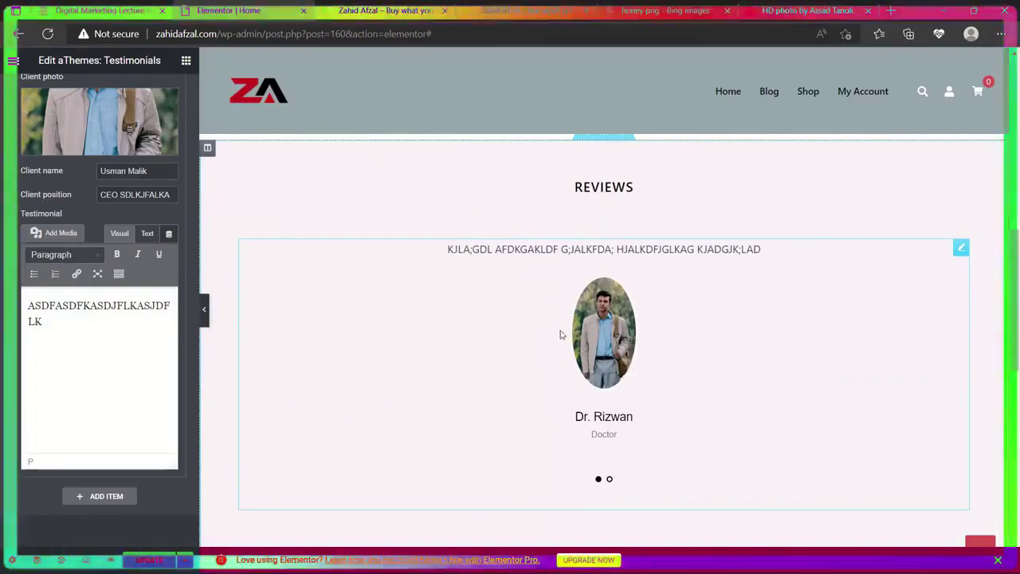
Add a third testimonial with text 'DFLKGJL;KSDJKFAGD', name 'LKJGADFLG' and position 'ASDF'.
{"action": "left_click", "coordinate": [107, 497]}
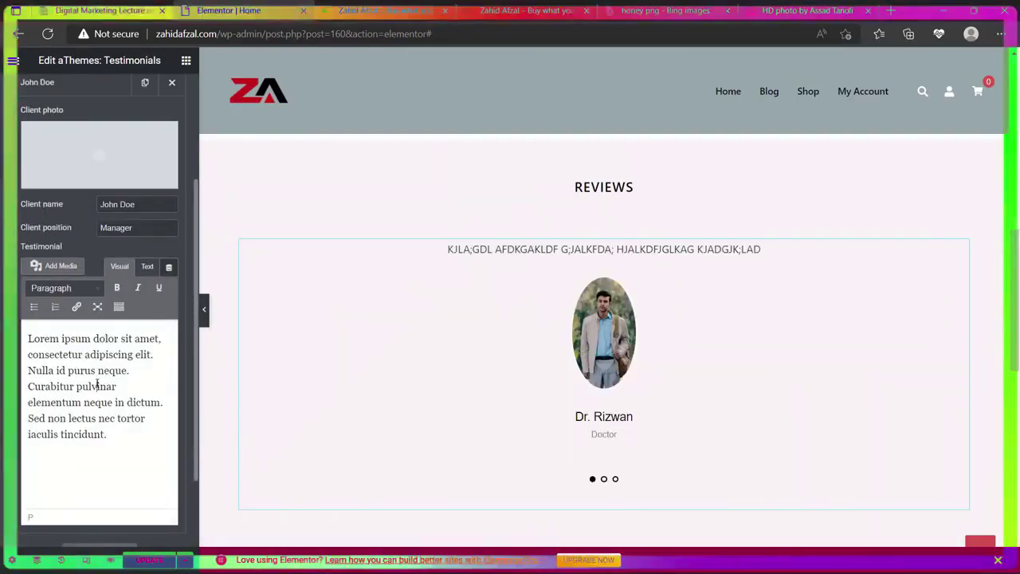
{"action": "triple_click", "coordinate": [97, 386]}
{"action": "type", "text": "DFLKGJL;KSDJKFAGD"}
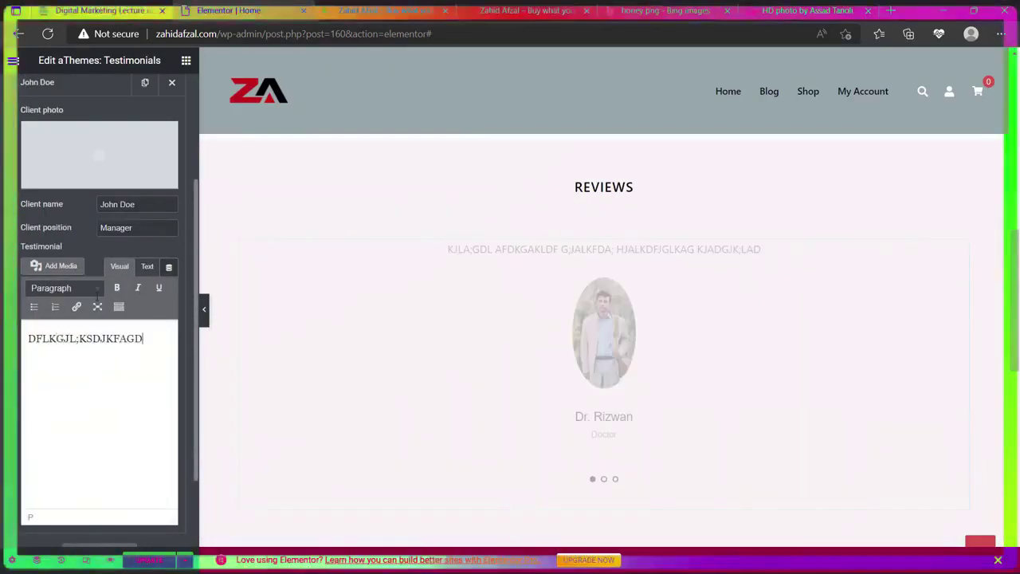
{"action": "triple_click", "coordinate": [138, 202]}
{"action": "type", "text": "LKJGADFLG"}
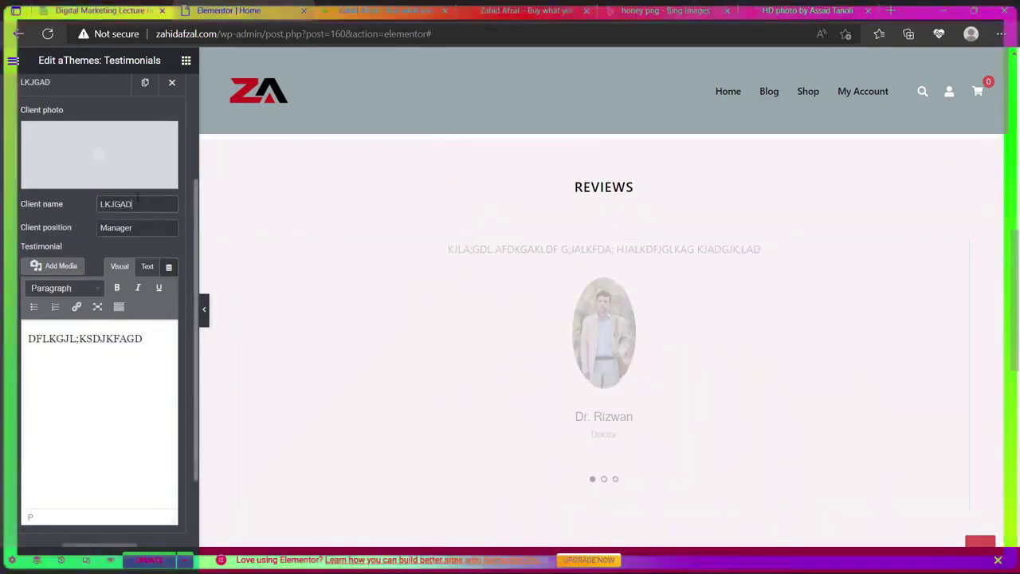
{"action": "triple_click", "coordinate": [130, 225]}
{"action": "type", "text": "ASDFAS"}
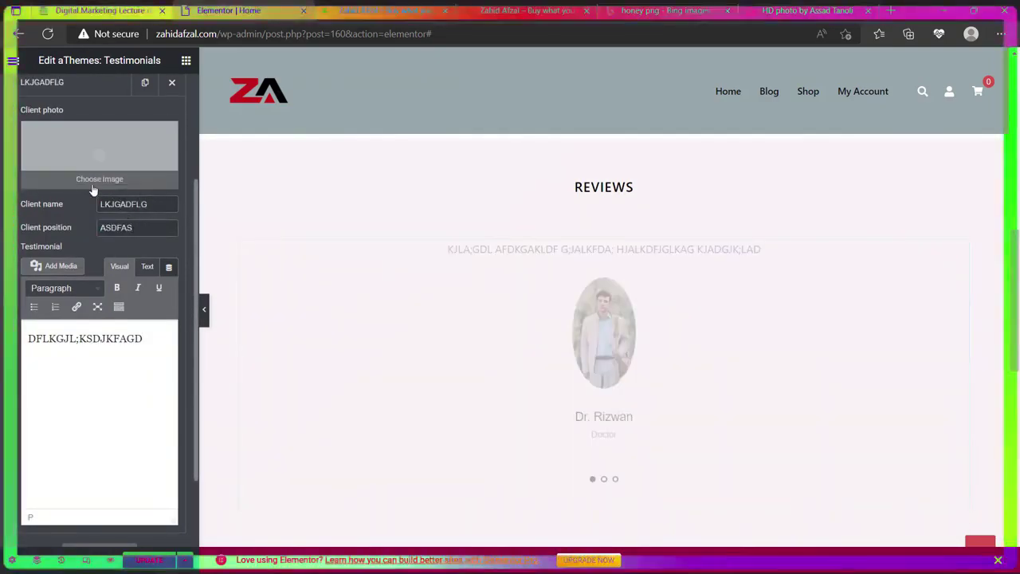
Use the beige-jacket man's photo as the new testimonial's client photo.
{"action": "left_click", "coordinate": [94, 185]}
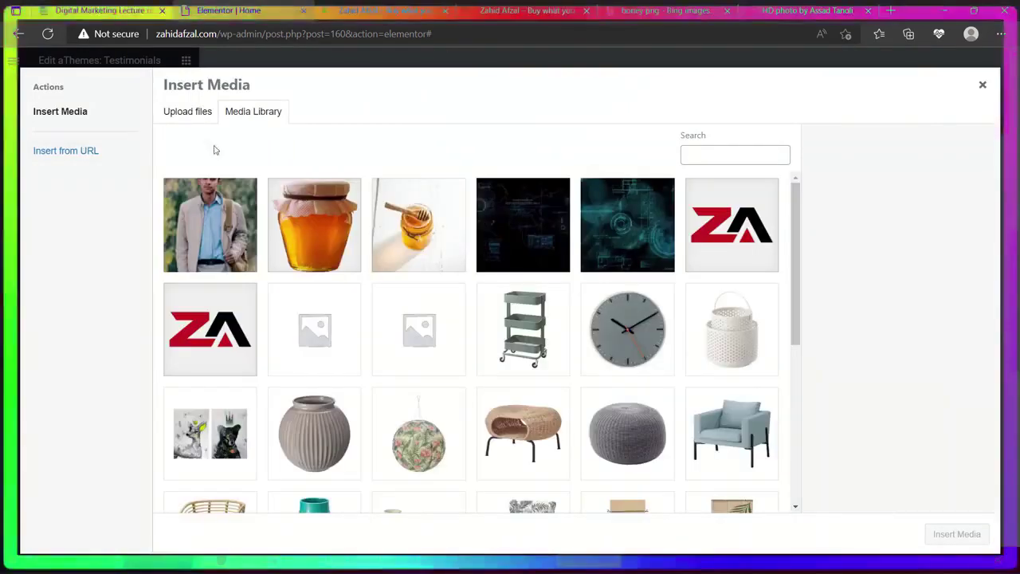
{"action": "left_click", "coordinate": [194, 231]}
{"action": "left_click", "coordinate": [958, 534]}
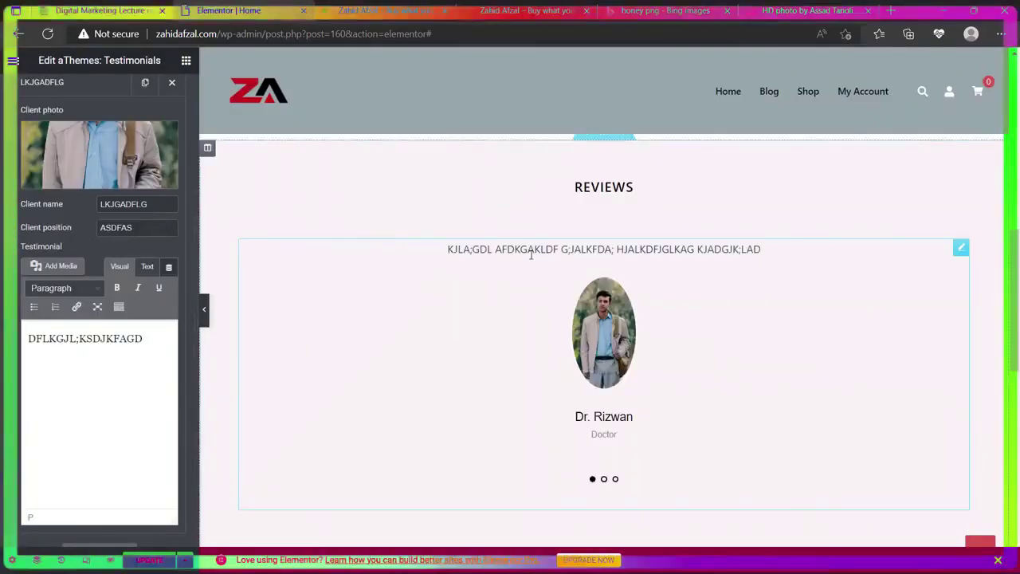
Select 'The blog' heading widget and highlight its heading text.
{"action": "scroll", "coordinate": [323, 300], "scroll_direction": "down", "scroll_amount": 3}
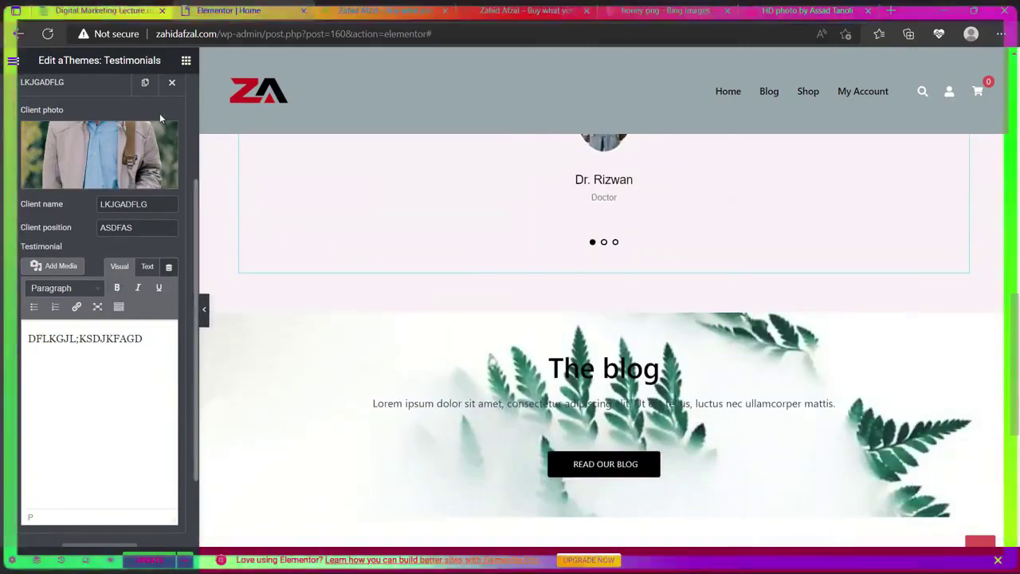
{"action": "scroll", "coordinate": [550, 239], "scroll_direction": "up", "scroll_amount": 3}
{"action": "scroll", "coordinate": [720, 309], "scroll_direction": "down", "scroll_amount": 3}
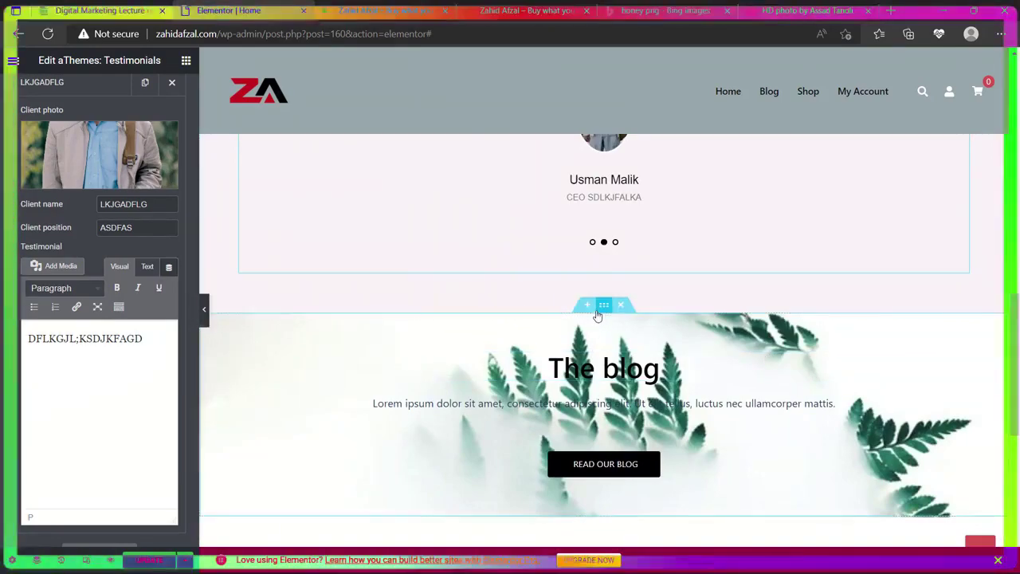
{"action": "left_click", "coordinate": [609, 309]}
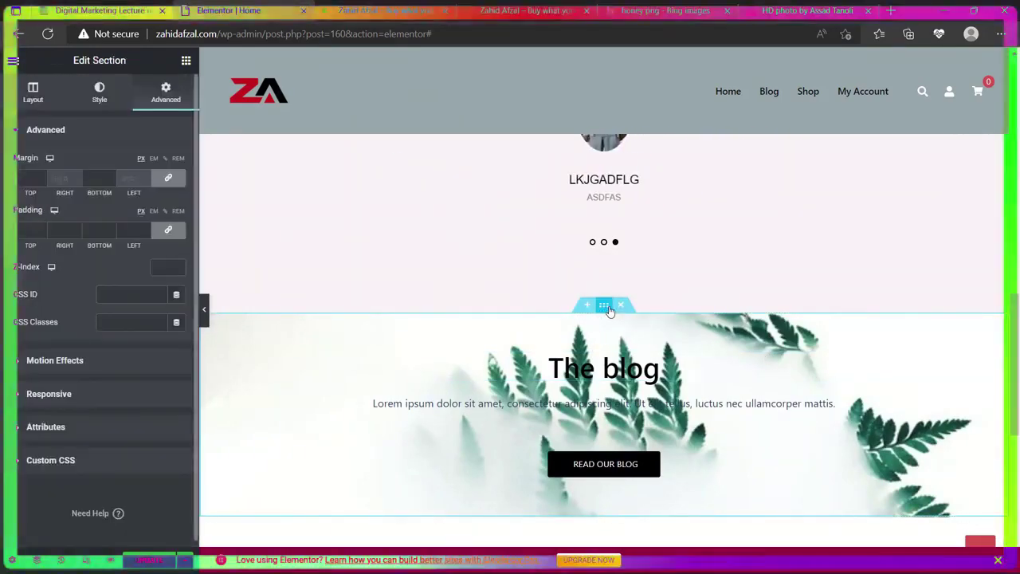
{"action": "left_click", "coordinate": [596, 371]}
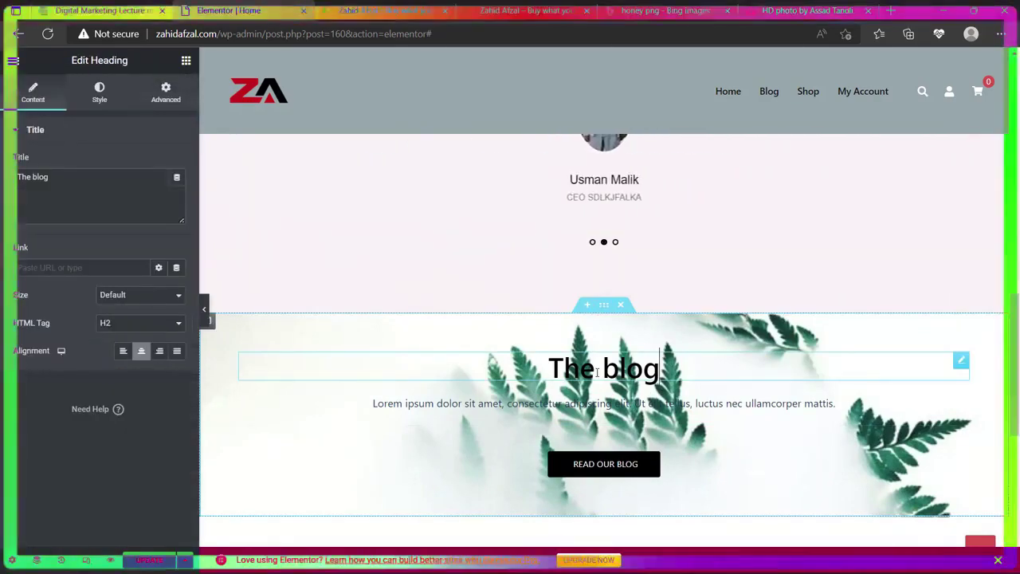
{"action": "double_click", "coordinate": [596, 371]}
{"action": "triple_click", "coordinate": [596, 372]}
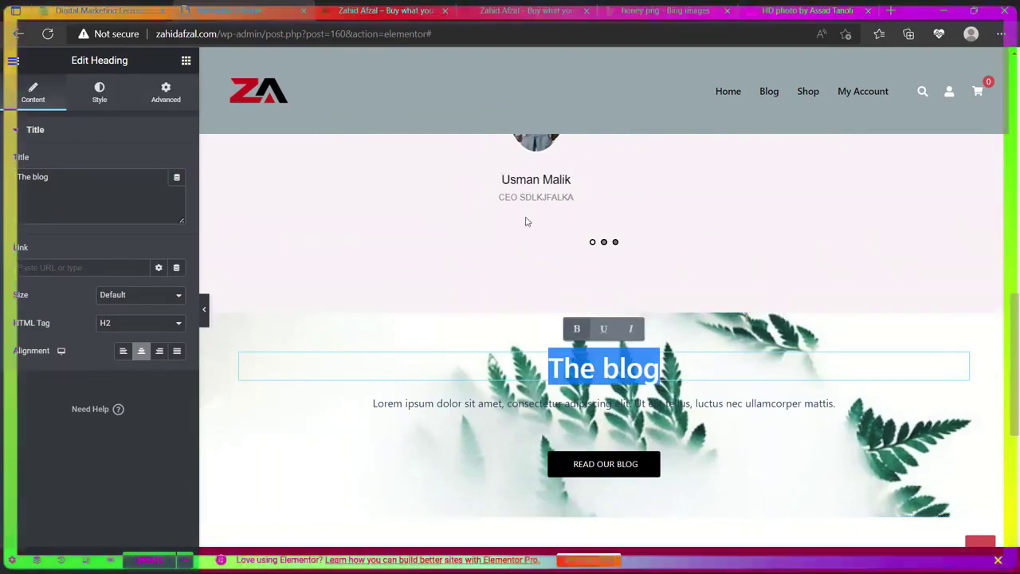
Set 'The blog' heading to Default size with an H1 HTML tag.
{"action": "left_click", "coordinate": [130, 297]}
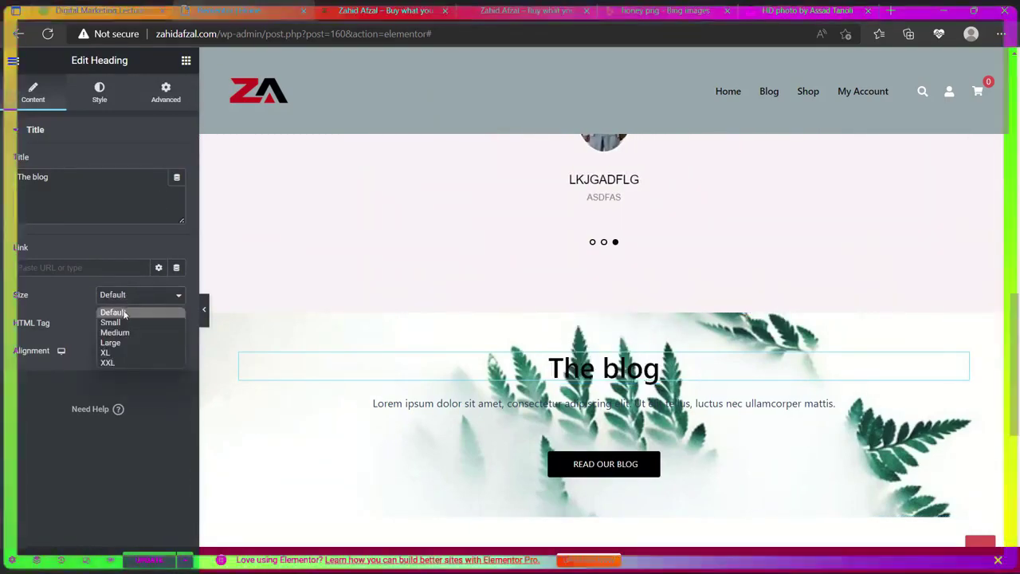
{"action": "left_click", "coordinate": [114, 342]}
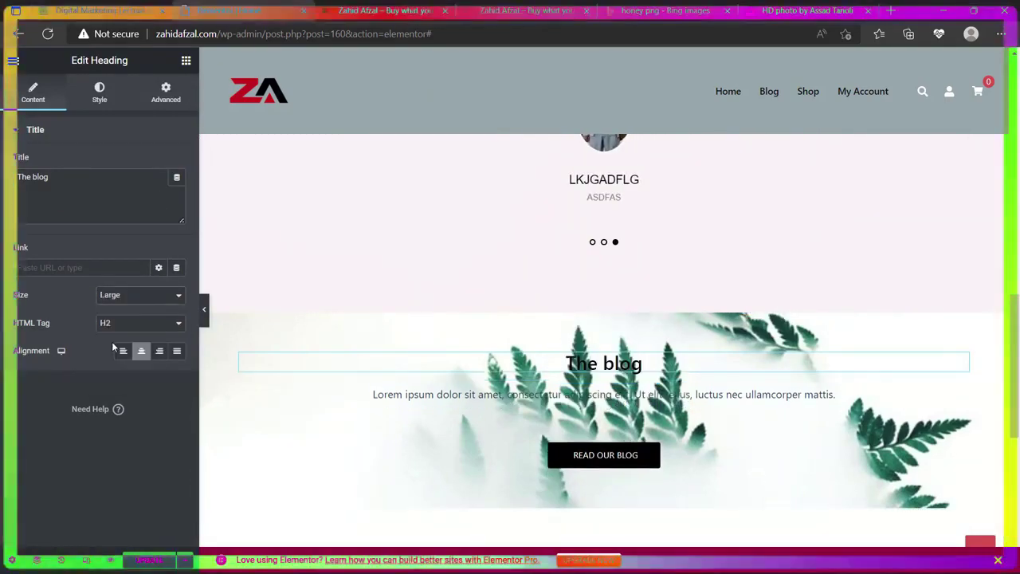
{"action": "left_click", "coordinate": [121, 303]}
{"action": "left_click", "coordinate": [123, 311]}
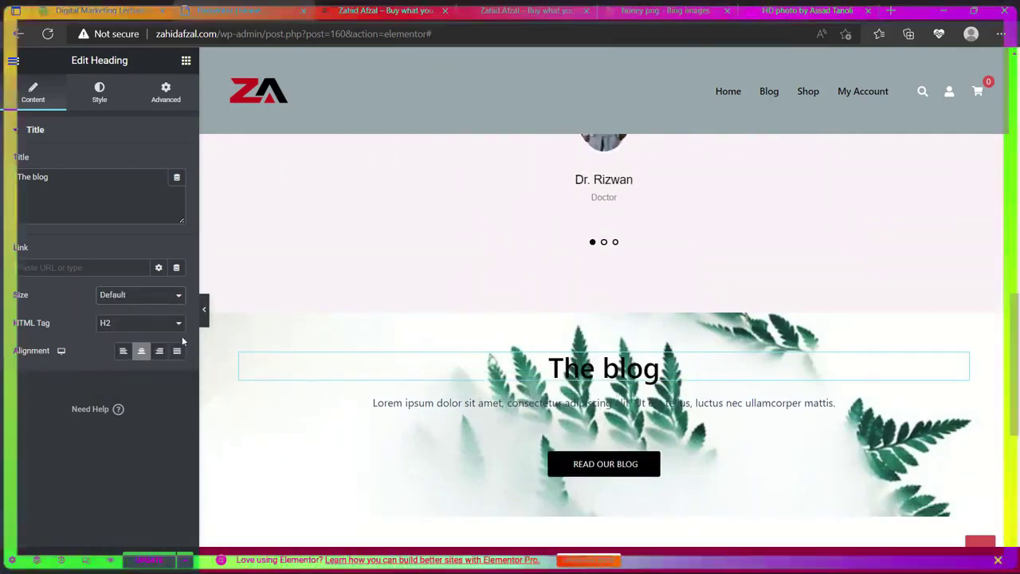
{"action": "left_click", "coordinate": [166, 323]}
{"action": "left_click", "coordinate": [106, 340]}
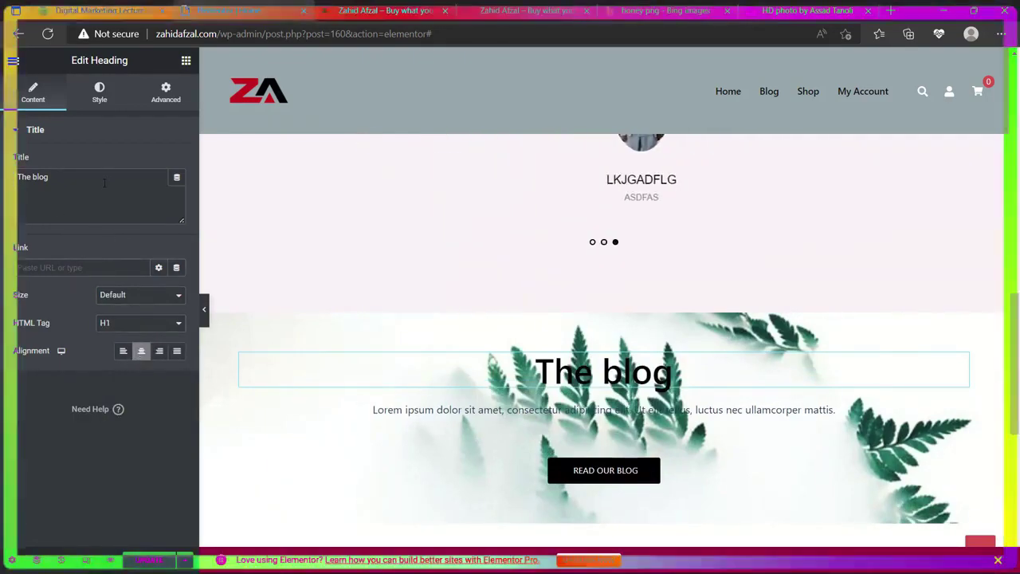
{"action": "left_click", "coordinate": [29, 166]}
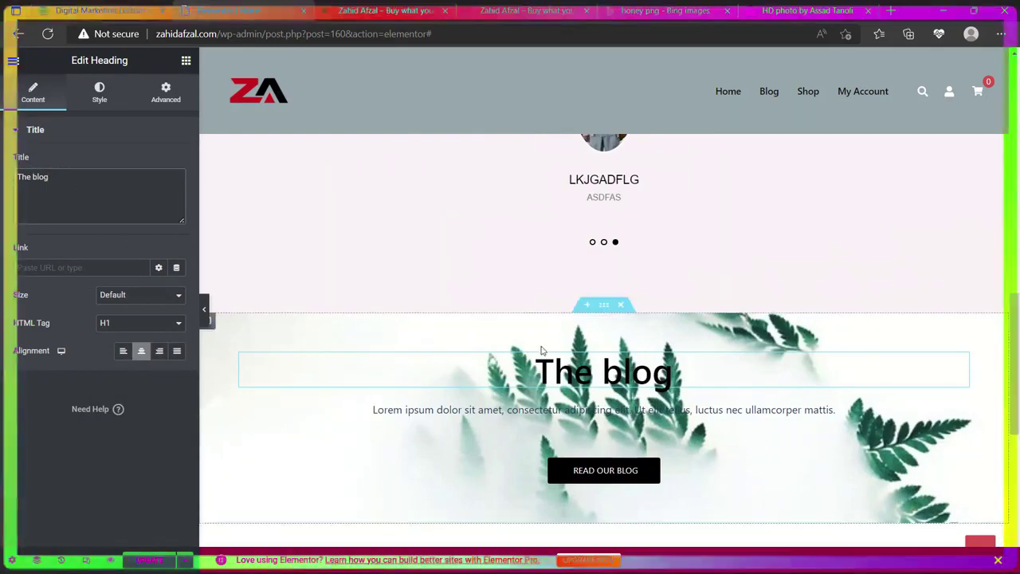
Replace the paragraph under 'The blog' with 'ORJSETQYER'L'KY'L;BKYQL;EBYQKEL'RJBY6L';BJY'.
{"action": "triple_click", "coordinate": [520, 410]}
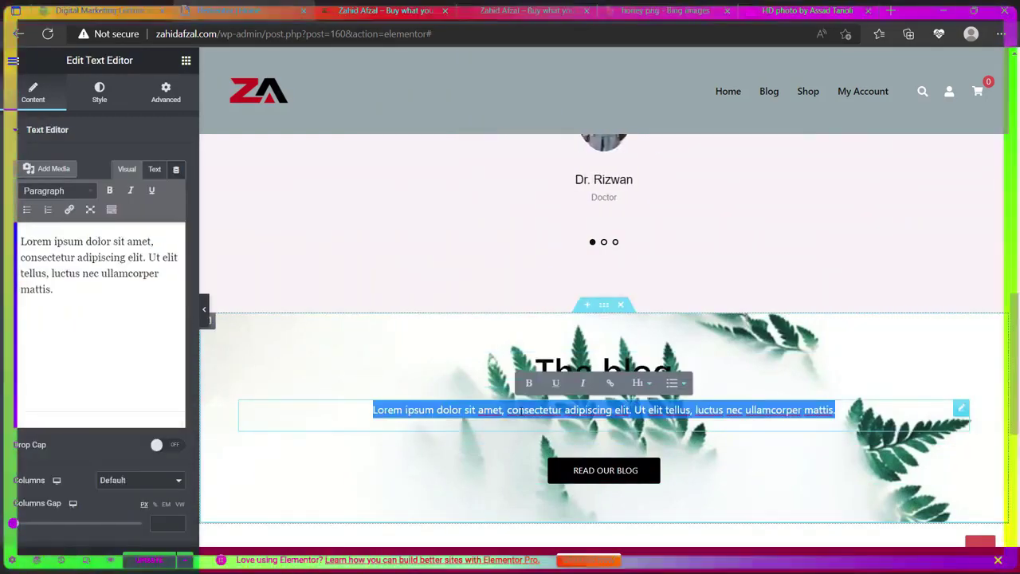
{"action": "left_click", "coordinate": [60, 276]}
{"action": "key", "text": "ctrl+a"}
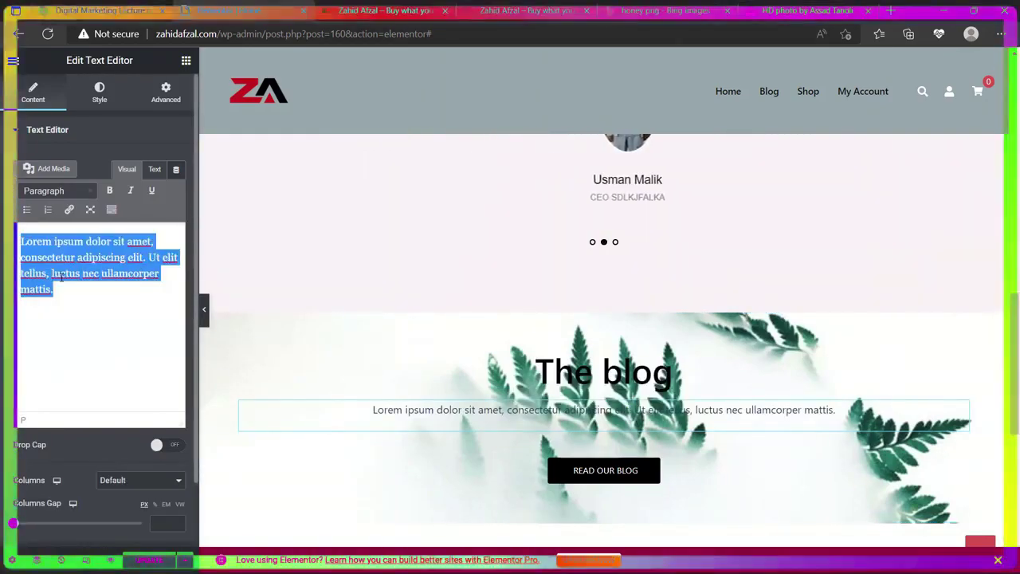
{"action": "type", "text": "ORJSETQYER'L'KY'L;BKYQL;EBYQKEL'RJBY6L';BJY"}
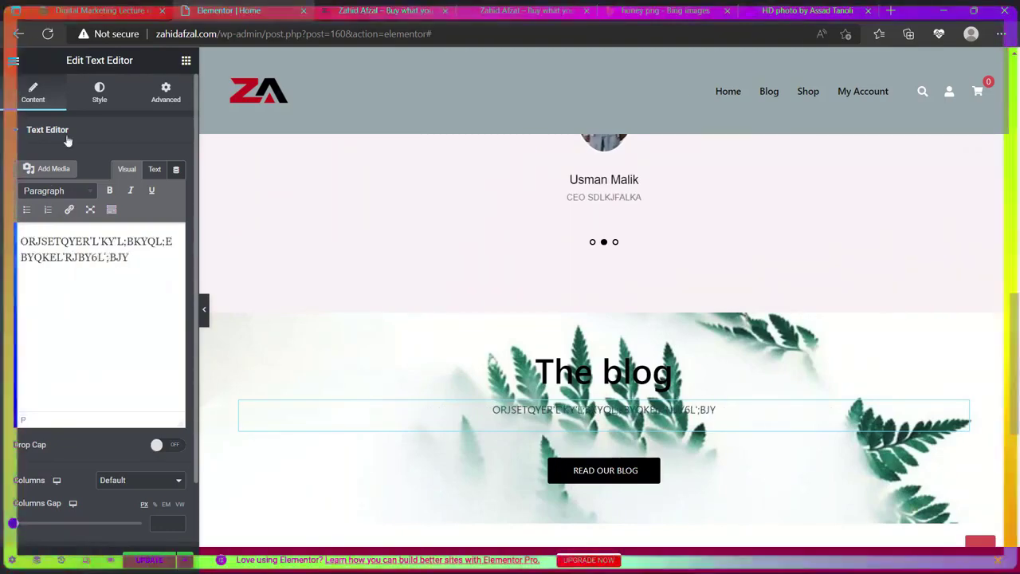
Set the paragraph's text colour to white (#FFFFFF).
{"action": "left_click", "coordinate": [100, 97]}
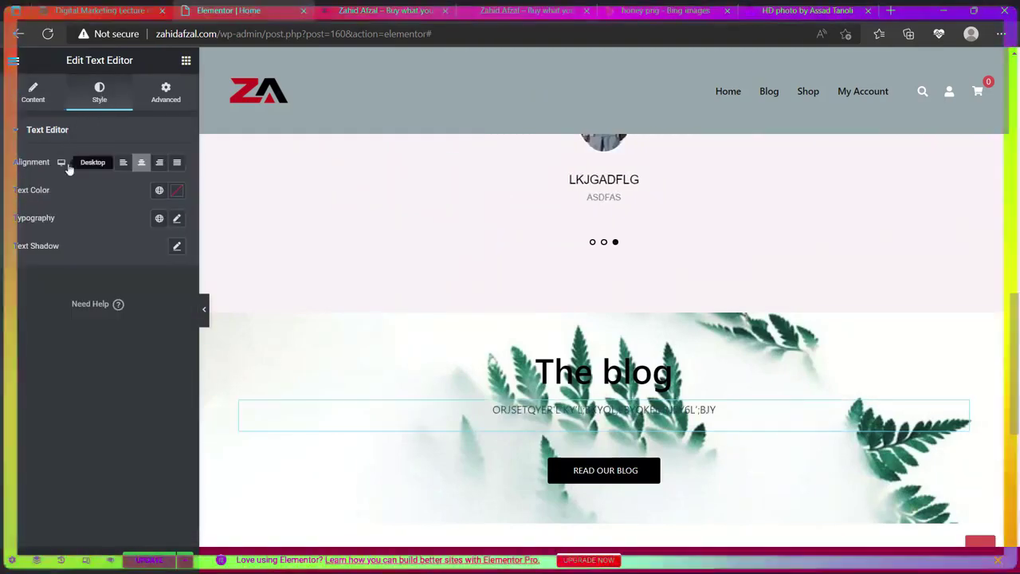
{"action": "left_click", "coordinate": [177, 192]}
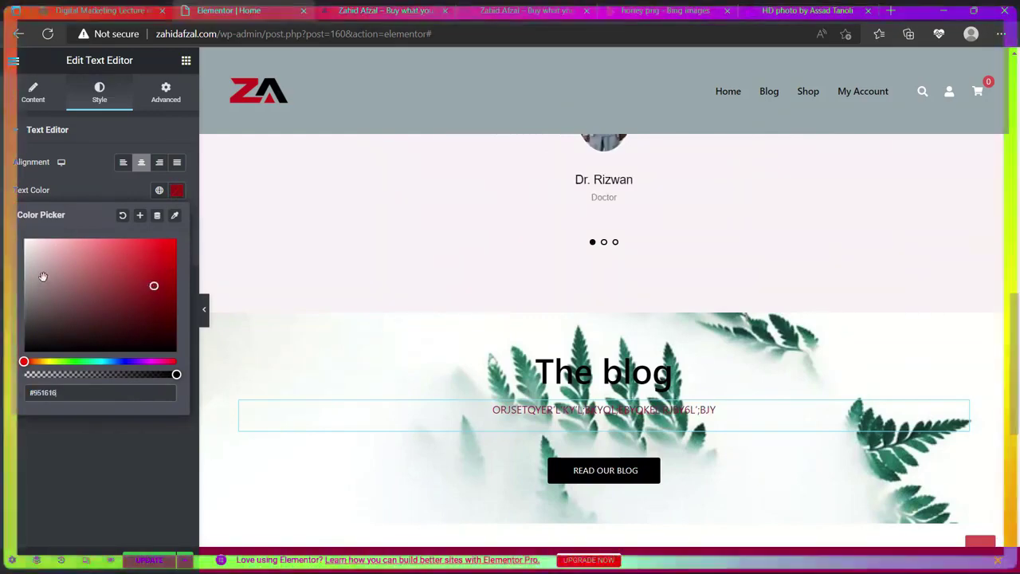
{"action": "left_click_drag", "start_coordinate": [43, 277], "coordinate": [25, 239]}
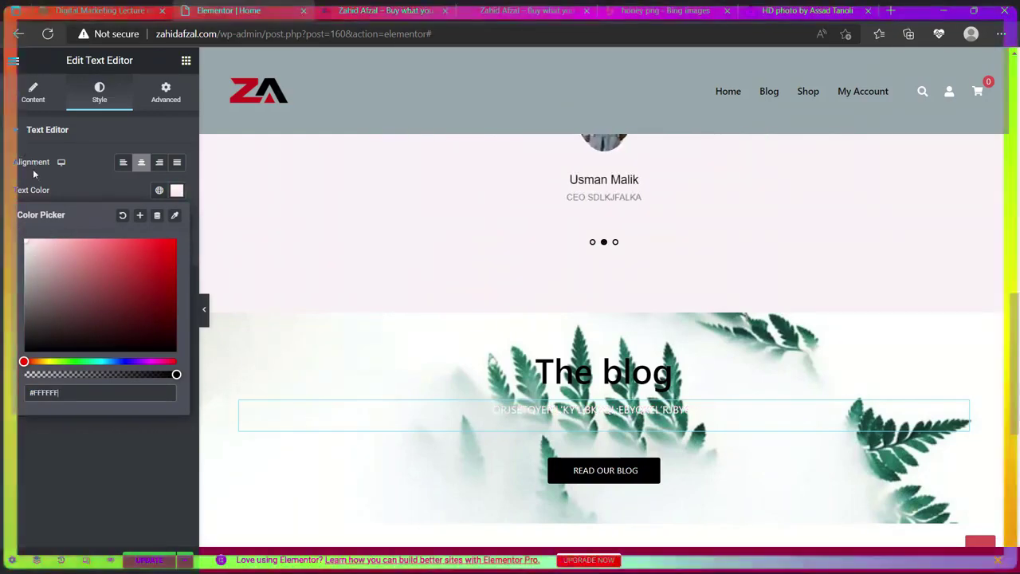
{"action": "left_click", "coordinate": [34, 173]}
{"action": "left_click", "coordinate": [34, 93]}
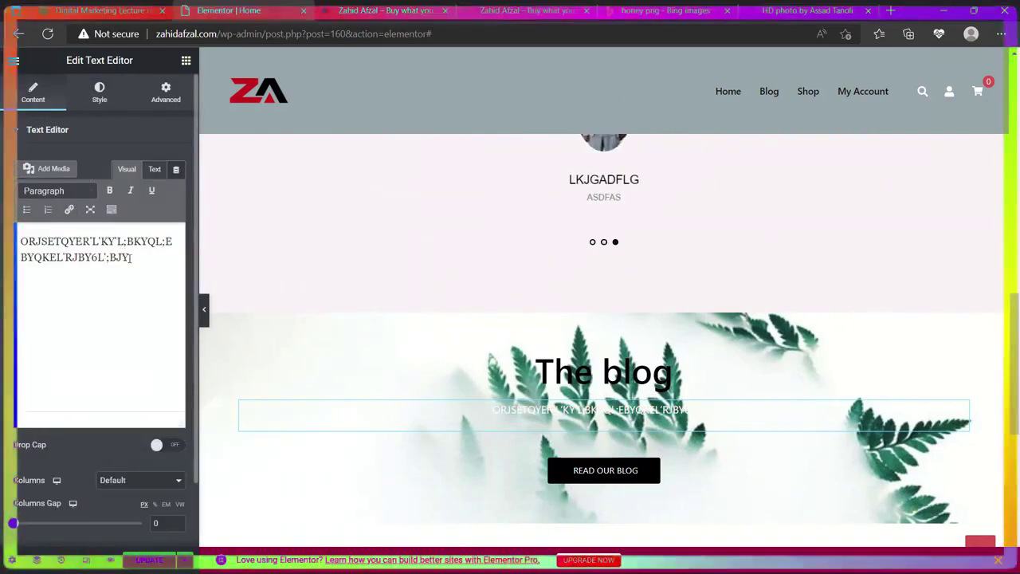
Make the whole paragraph text bold and check its HTML markup.
{"action": "left_click_drag", "start_coordinate": [131, 257], "coordinate": [20, 239]}
{"action": "left_click", "coordinate": [109, 193]}
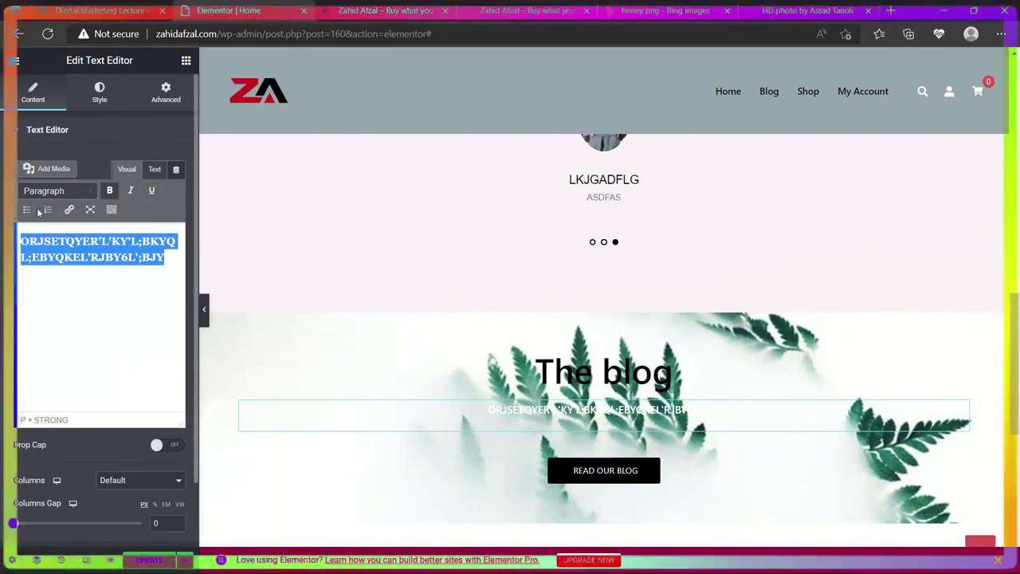
{"action": "left_click", "coordinate": [155, 170]}
{"action": "scroll", "coordinate": [122, 242], "scroll_direction": "down", "scroll_amount": 1}
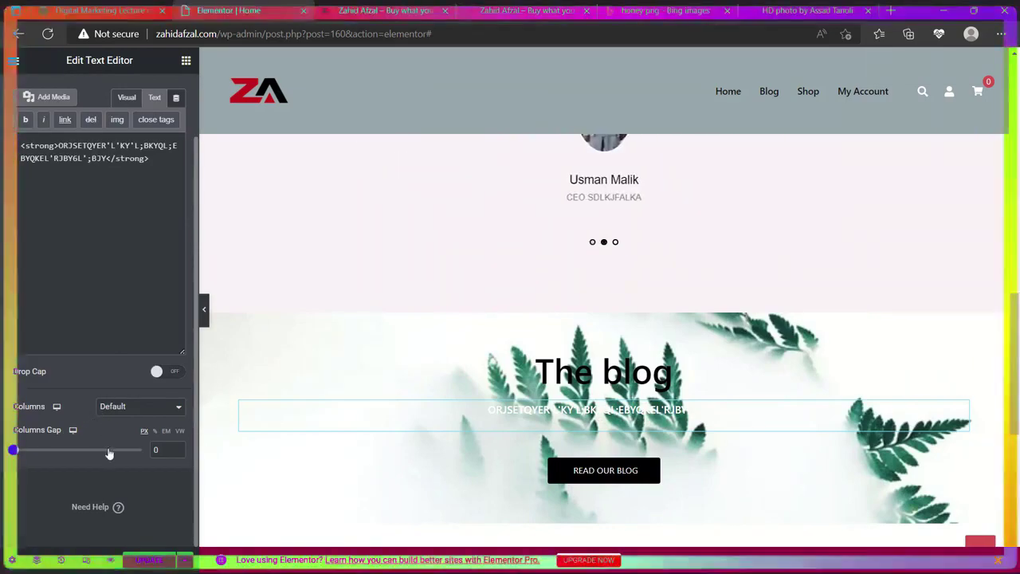
Set 'The blog' heading text colour to white #FFFFFF and preview the page.
{"action": "left_click", "coordinate": [602, 374]}
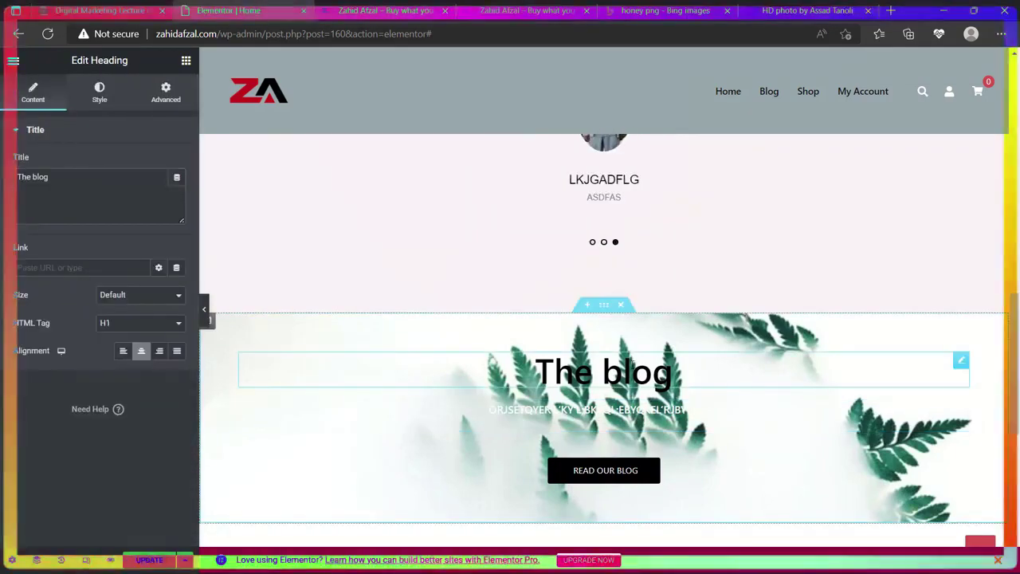
{"action": "left_click", "coordinate": [597, 421]}
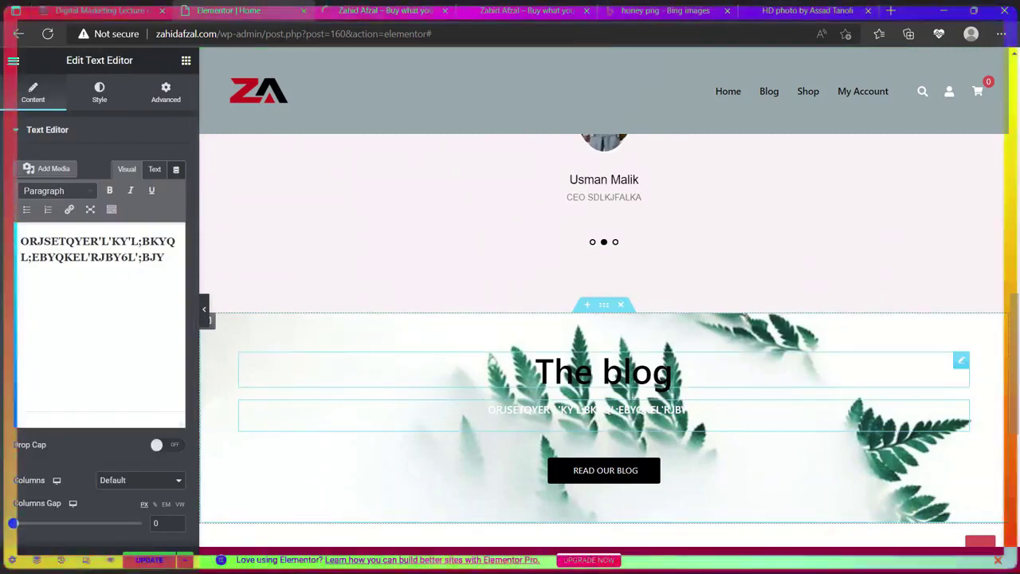
{"action": "left_click", "coordinate": [638, 371]}
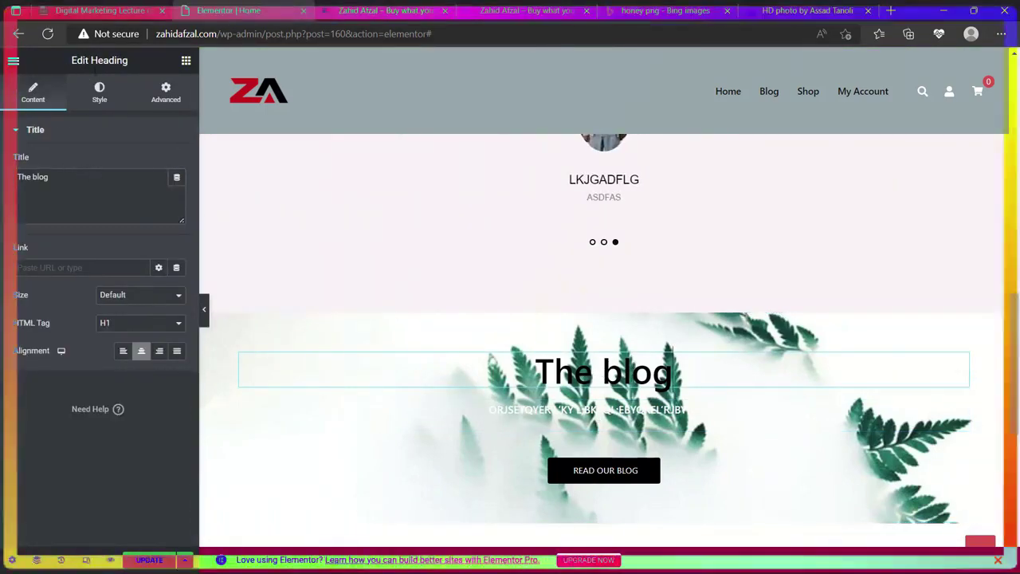
{"action": "left_click", "coordinate": [100, 94]}
{"action": "left_click", "coordinate": [177, 163]}
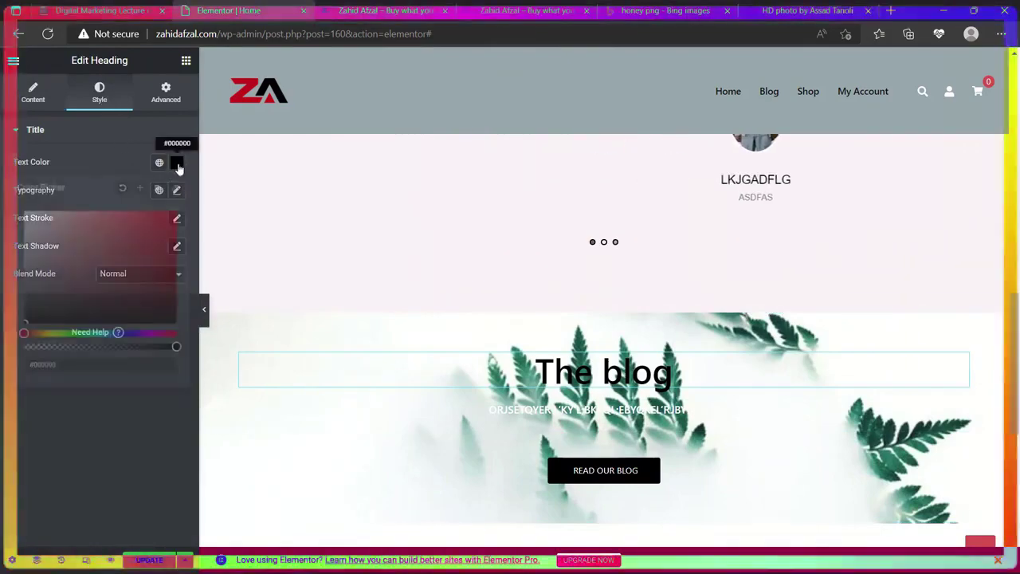
{"action": "left_click", "coordinate": [24, 217]}
{"action": "left_click_drag", "start_coordinate": [25, 217], "coordinate": [24, 211]}
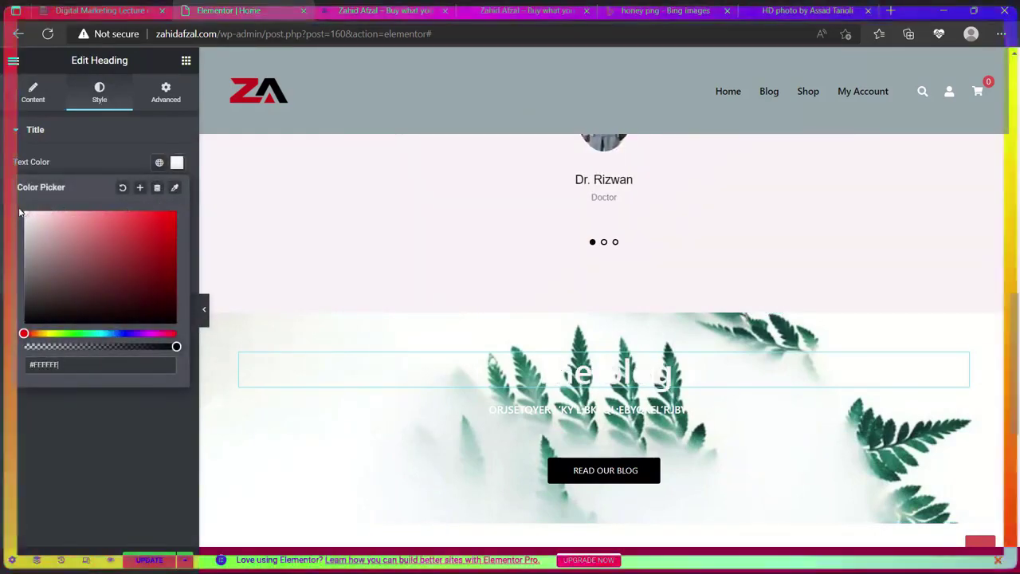
{"action": "left_click", "coordinate": [177, 163]}
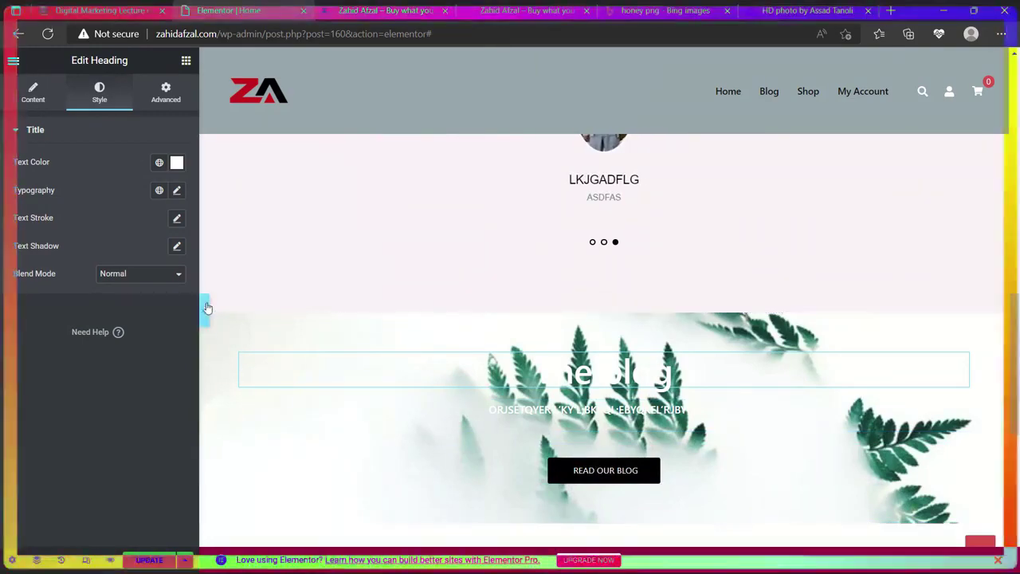
{"action": "left_click", "coordinate": [204, 310]}
{"action": "left_click", "coordinate": [5, 319]}
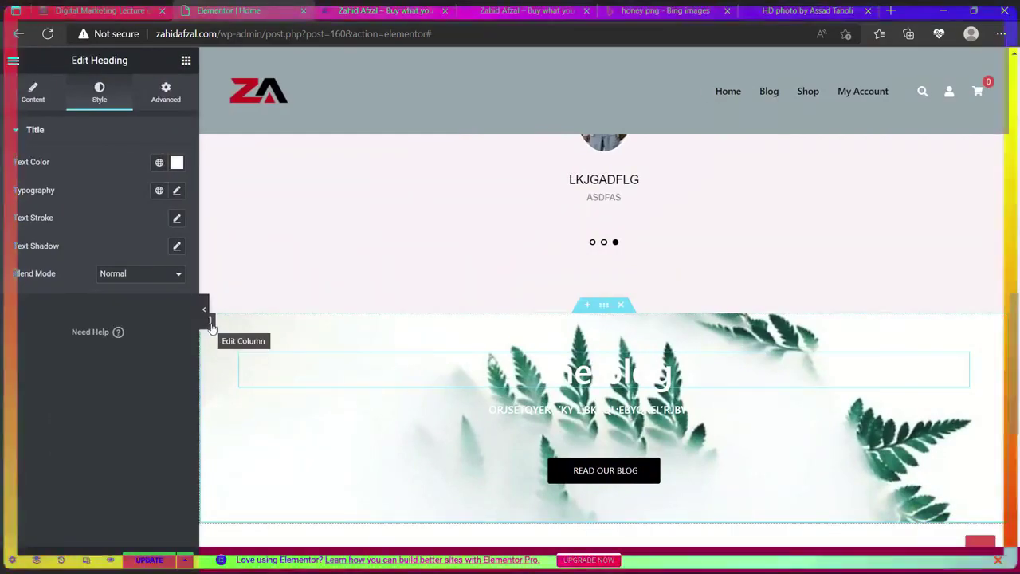
Open the blog column's settings at its Style background options.
{"action": "left_click", "coordinate": [211, 327]}
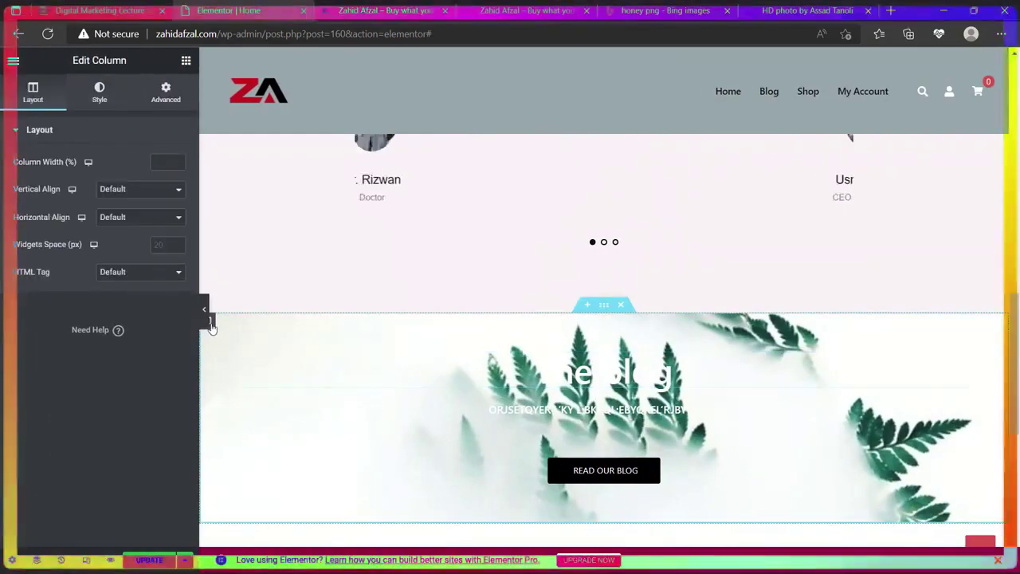
{"action": "right_click", "coordinate": [211, 327]}
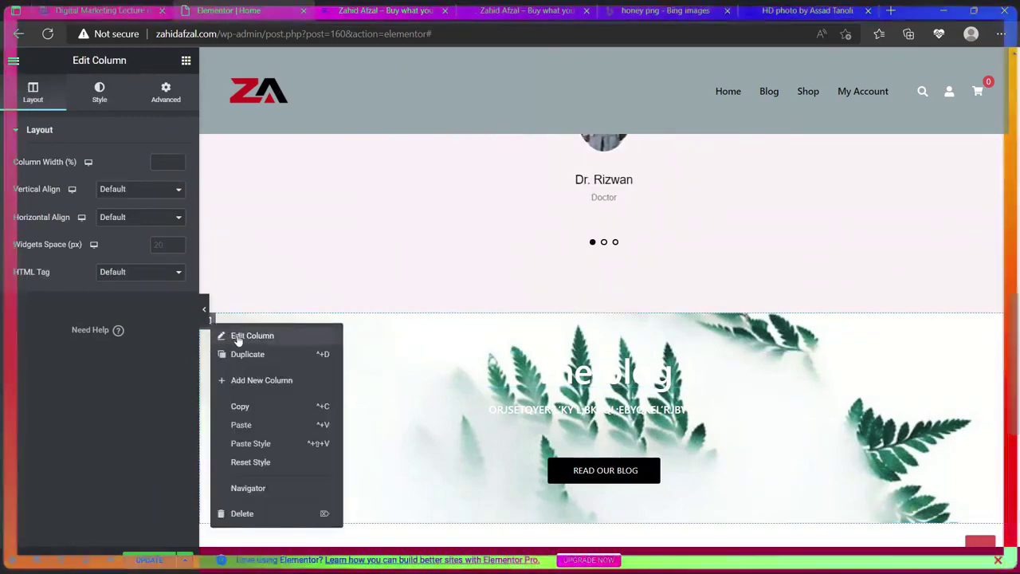
{"action": "left_click", "coordinate": [229, 337]}
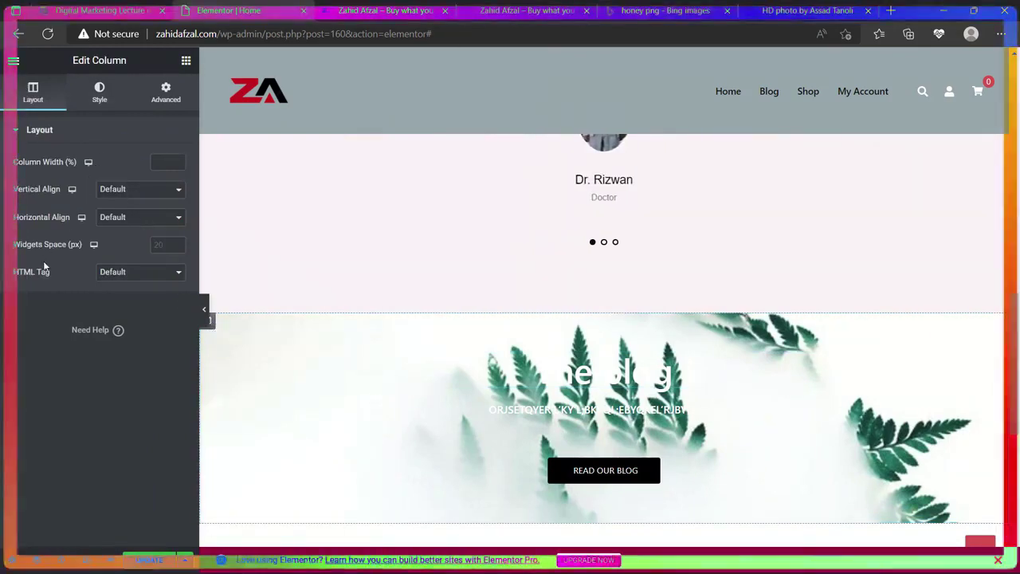
{"action": "left_click", "coordinate": [96, 109]}
Upload art-rachen-8SGKhWXzIKQ-unsplash from Downloads as the column's new background image.
{"action": "mouse_move", "coordinate": [102, 297]}
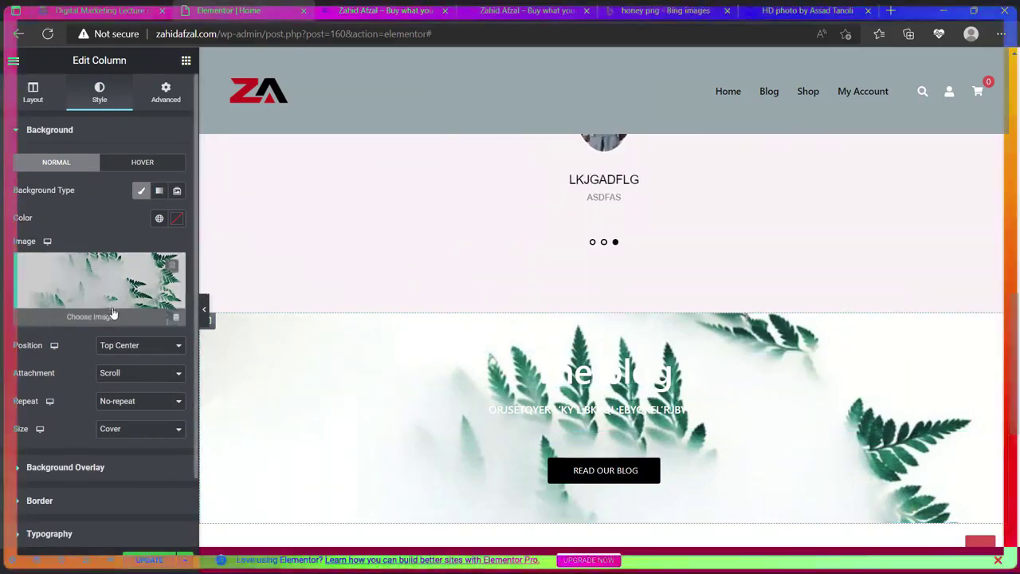
{"action": "left_click", "coordinate": [101, 319]}
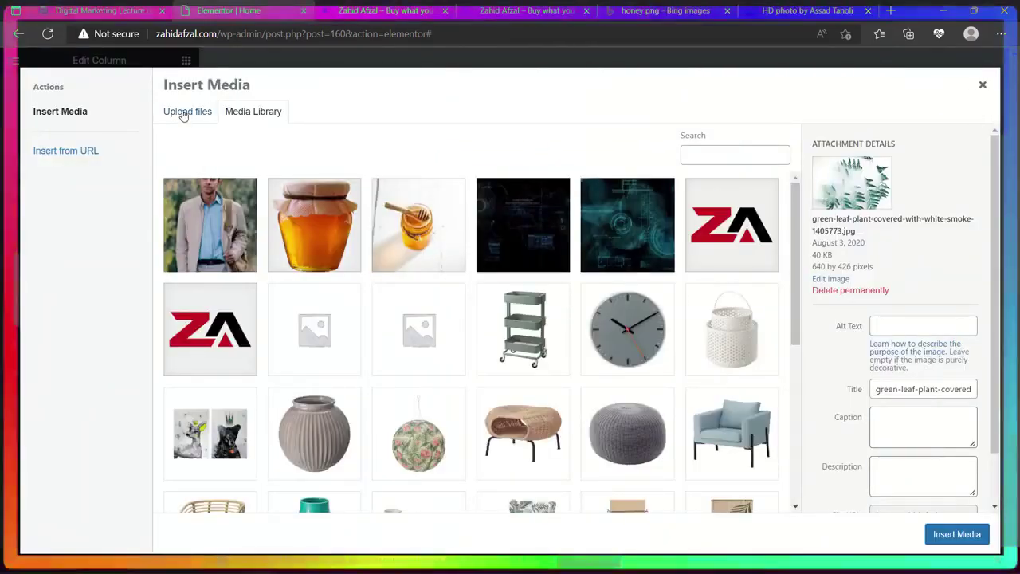
{"action": "left_click", "coordinate": [184, 116]}
{"action": "left_click", "coordinate": [570, 309]}
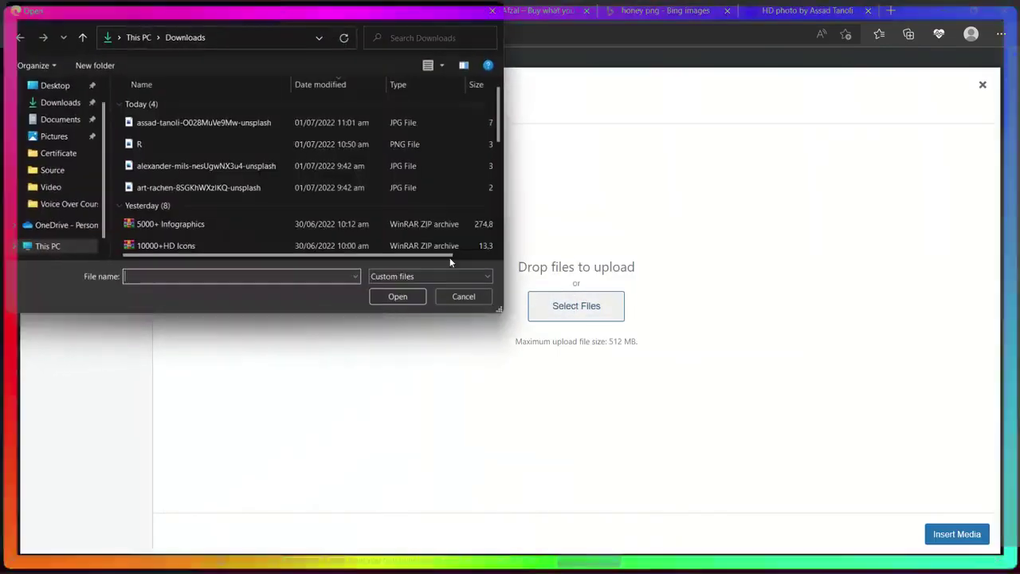
{"action": "double_click", "coordinate": [187, 188]}
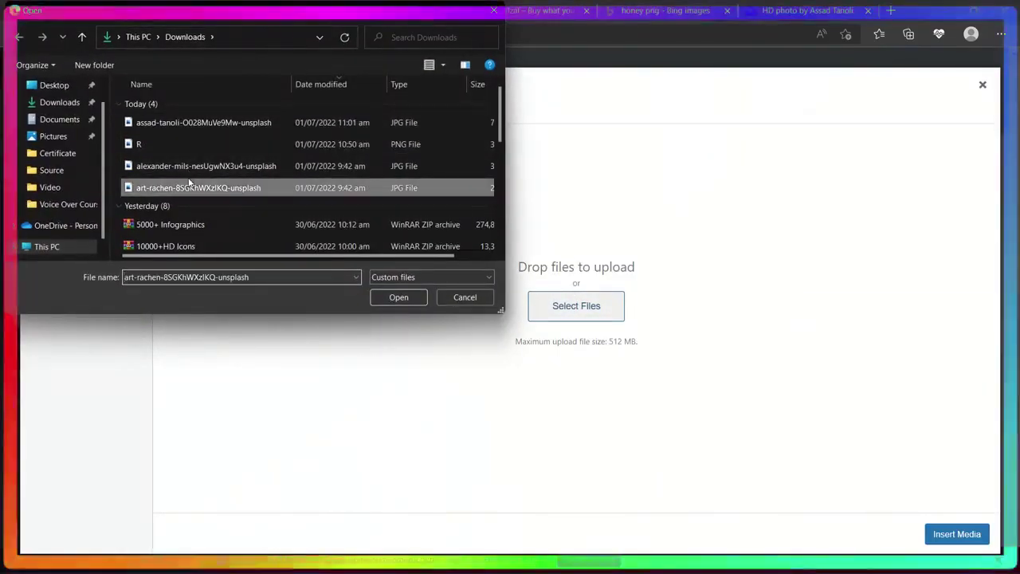
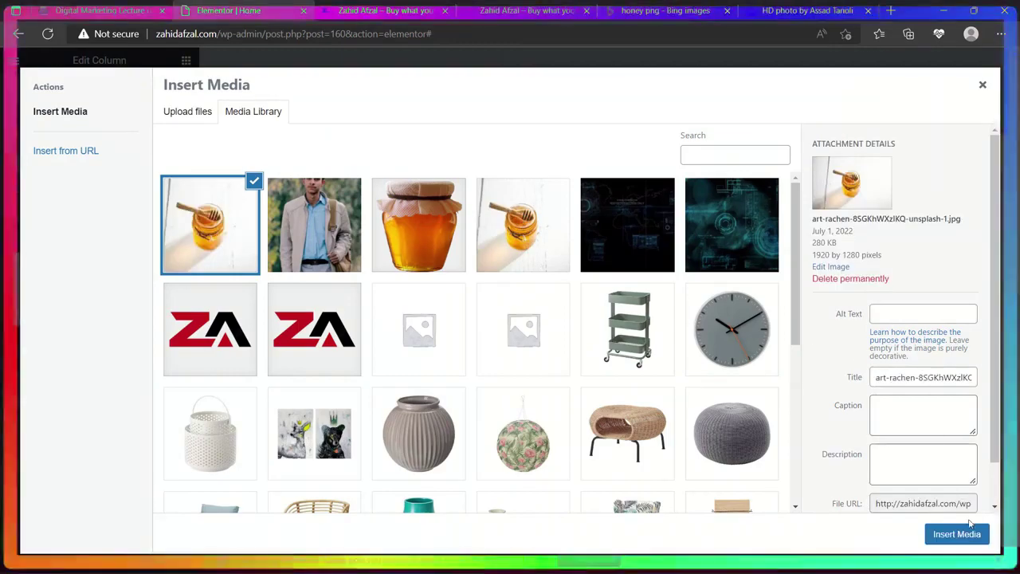
Insert the honey-jar photo as the column background, positioned Center Center instead of Bottom Center.
{"action": "left_click", "coordinate": [957, 534]}
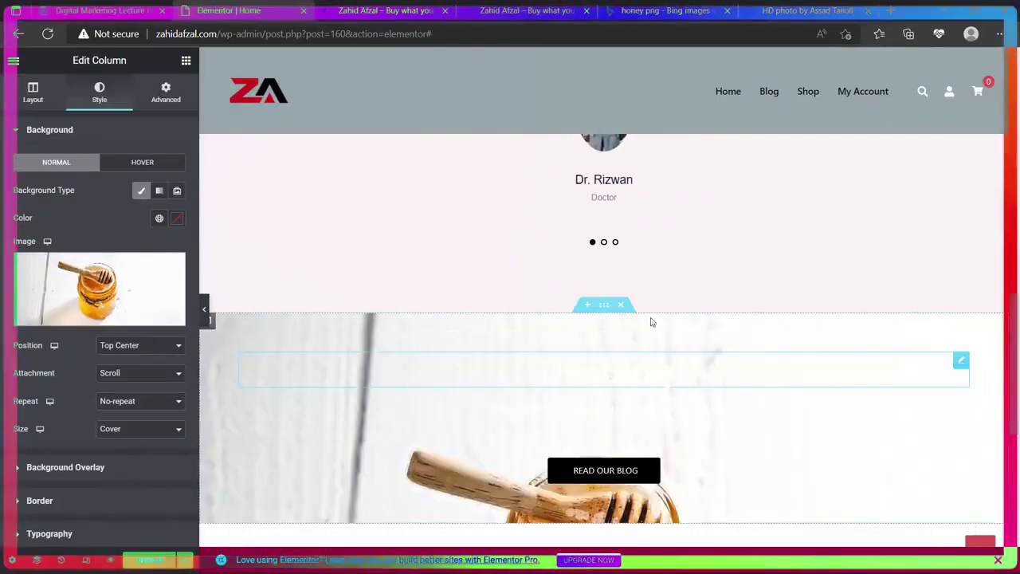
{"action": "scroll", "coordinate": [478, 423], "scroll_direction": "down", "scroll_amount": 2}
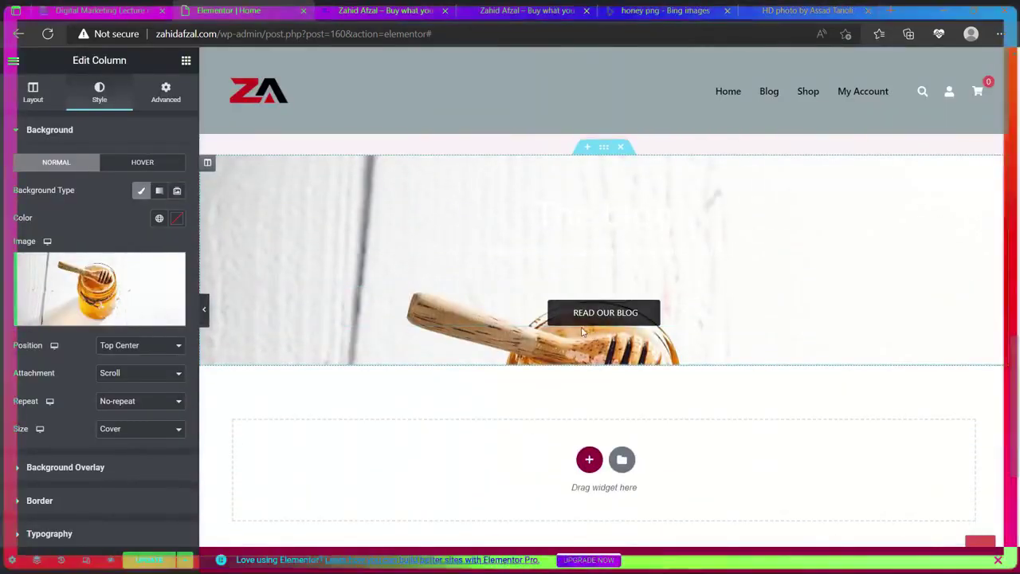
{"action": "left_click", "coordinate": [146, 346]}
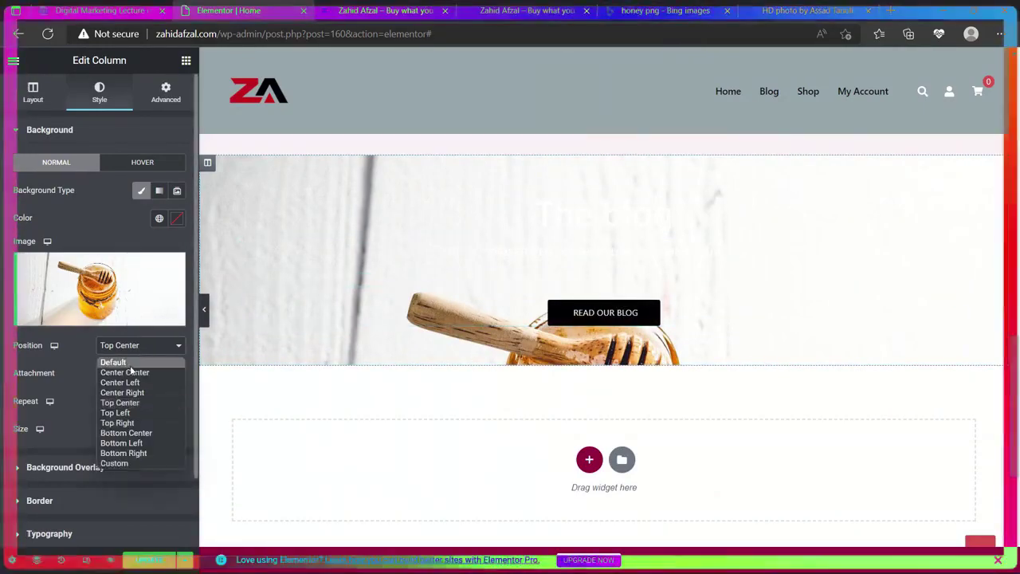
{"action": "left_click", "coordinate": [146, 435]}
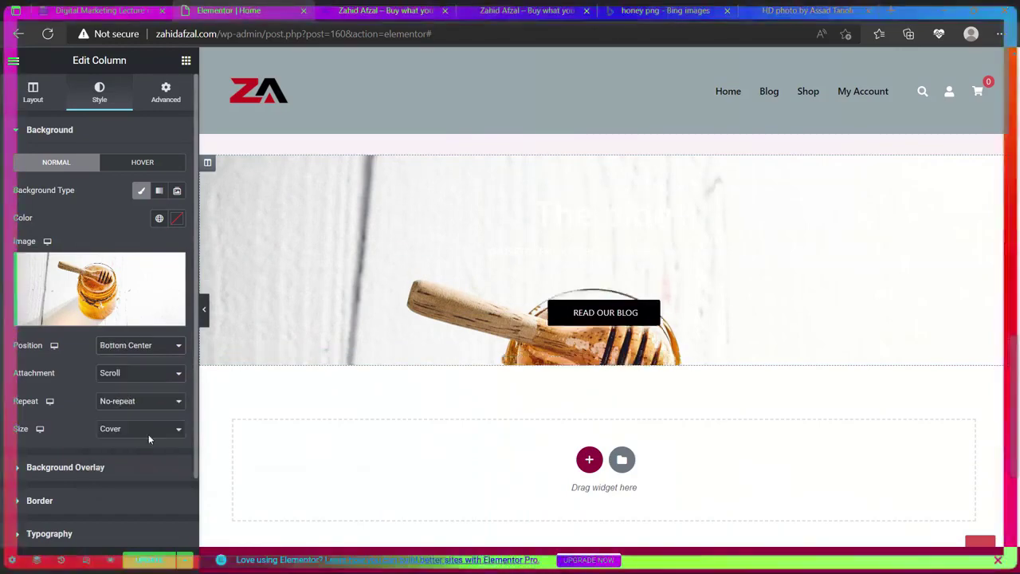
{"action": "left_click", "coordinate": [151, 349]}
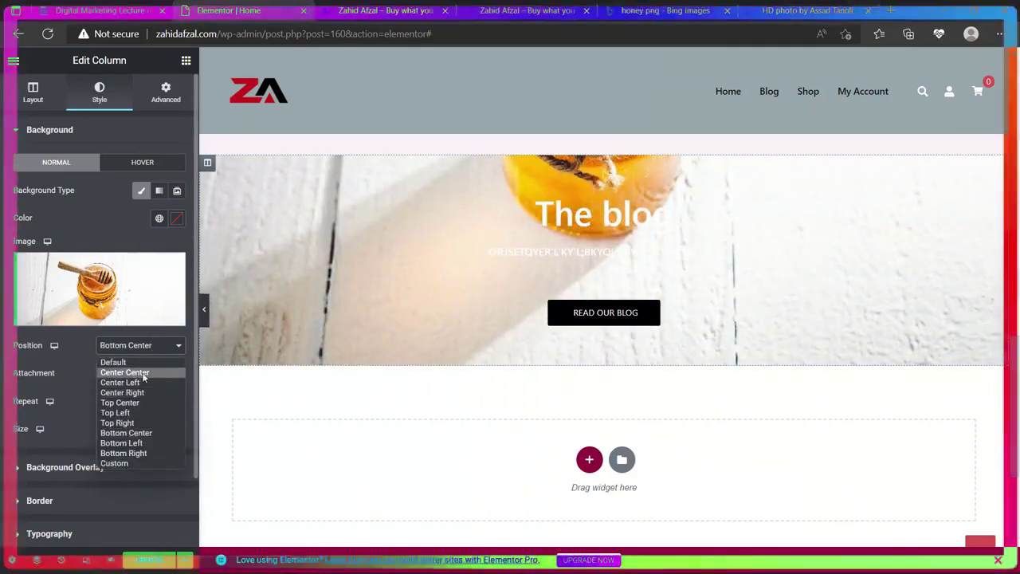
{"action": "left_click", "coordinate": [125, 373]}
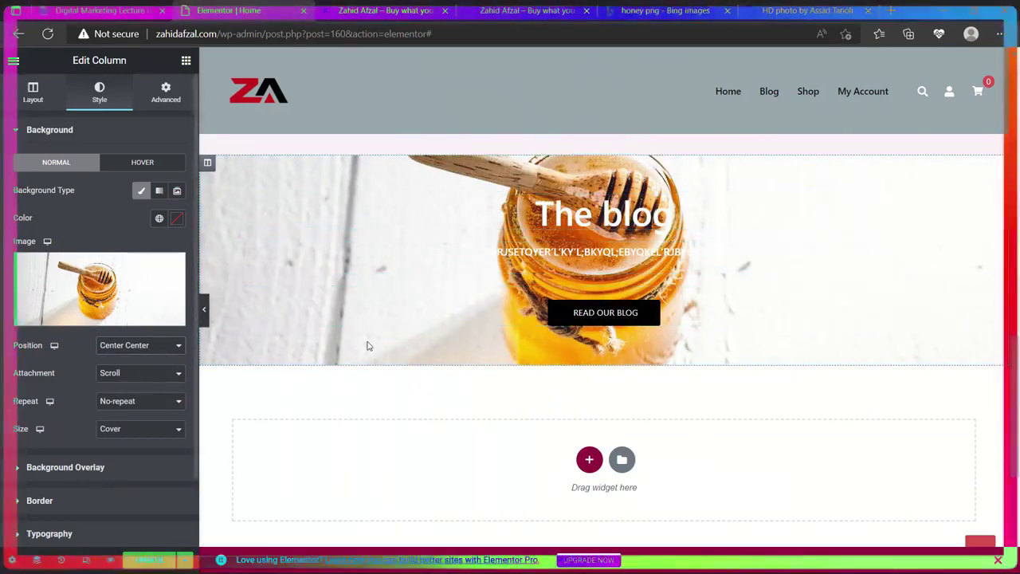
{"action": "left_click", "coordinate": [604, 313]}
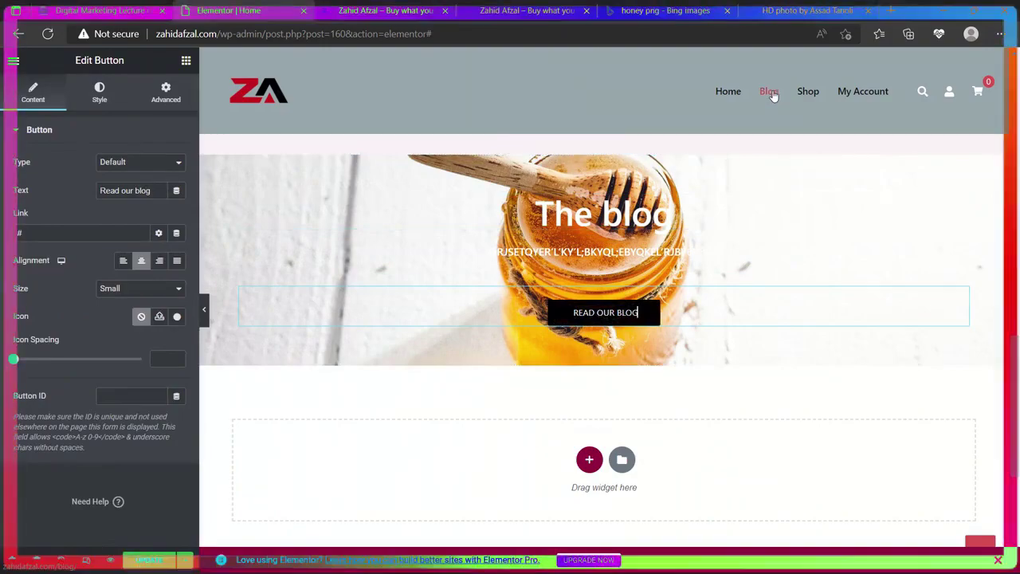
Copy the Blog page link for the button and give the button a white #FFFFFF background.
{"action": "right_click", "coordinate": [772, 95]}
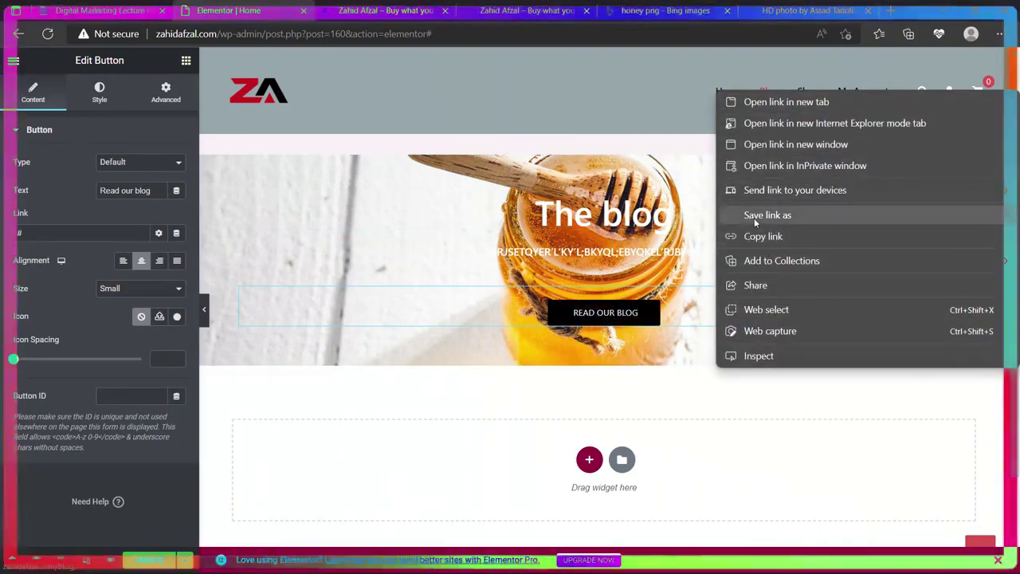
{"action": "left_click", "coordinate": [763, 236]}
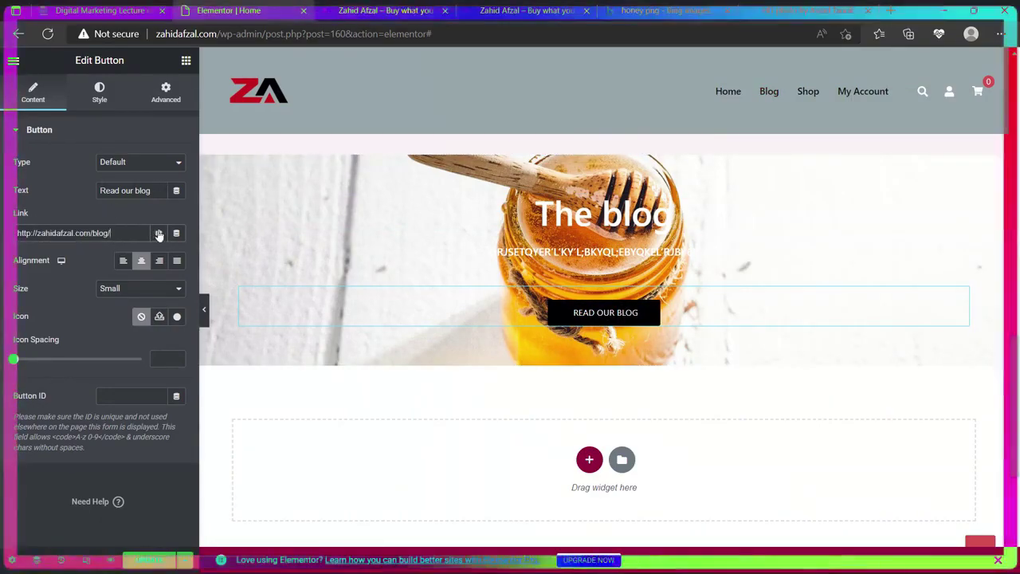
{"action": "left_click", "coordinate": [97, 94]}
{"action": "left_click", "coordinate": [177, 303]}
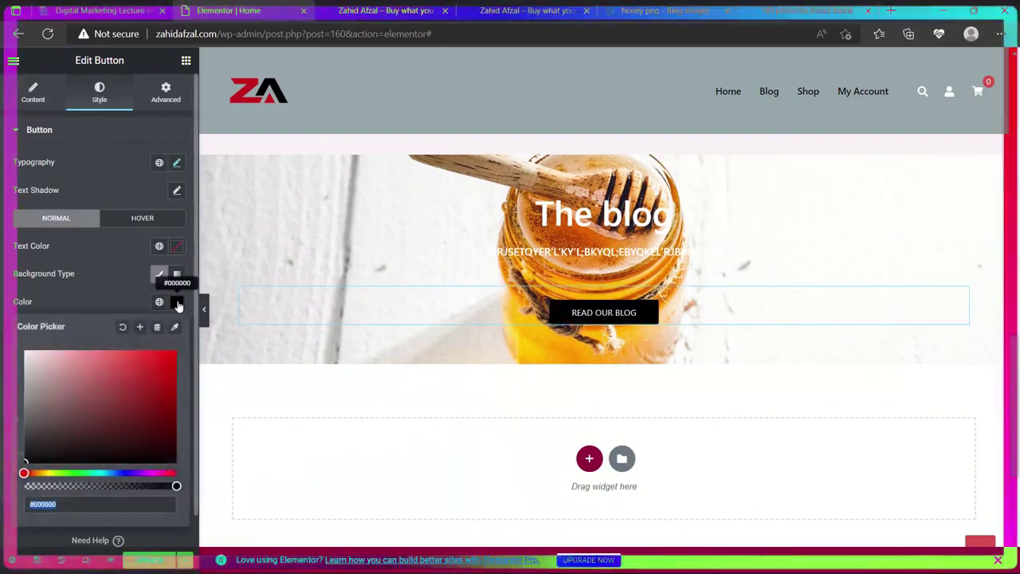
{"action": "left_click", "coordinate": [147, 363]}
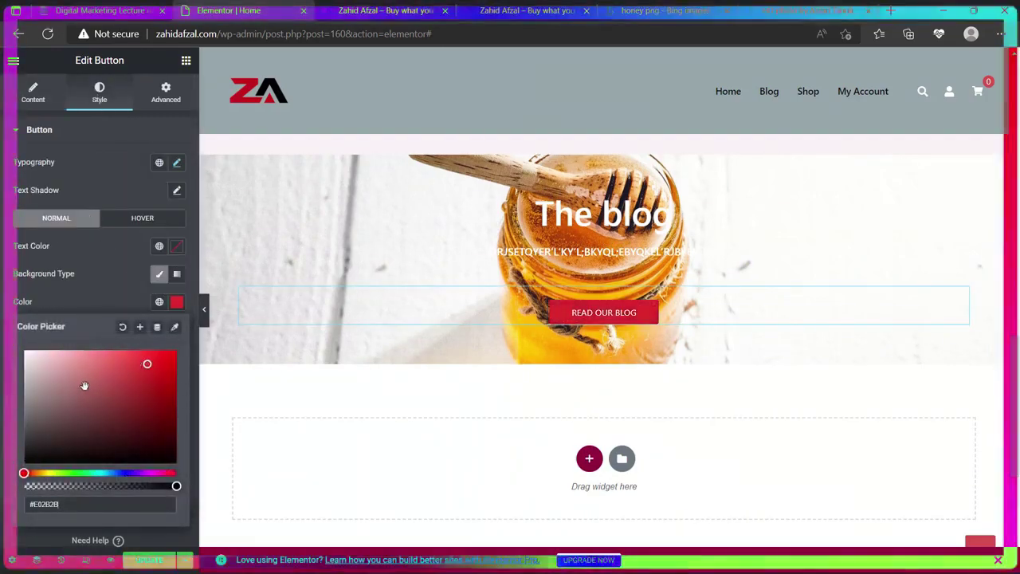
{"action": "left_click_drag", "start_coordinate": [50, 369], "coordinate": [2, 354]}
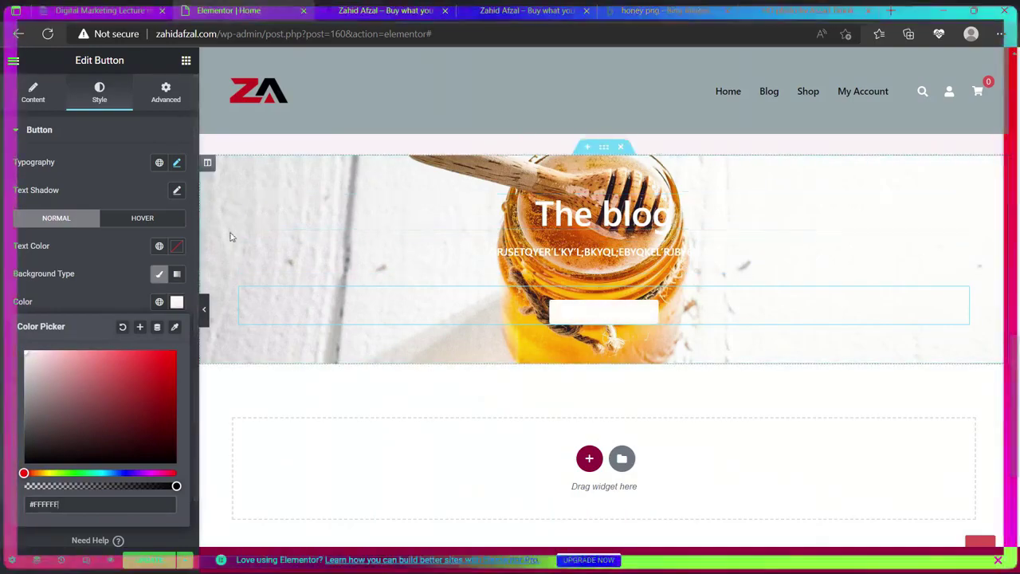
{"action": "left_click", "coordinate": [91, 169]}
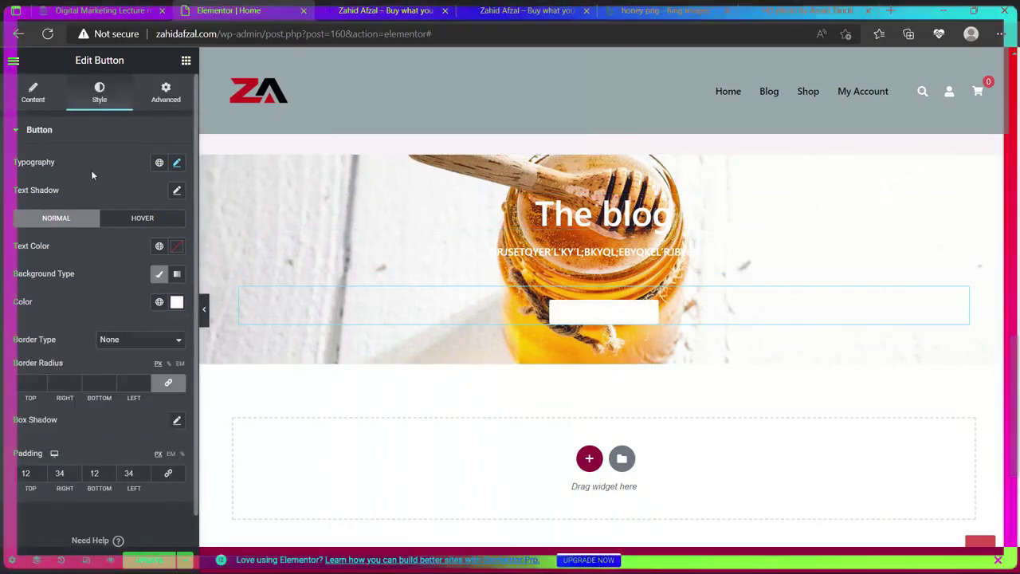
Make the READ OUR BLOG button text black (#000000).
{"action": "left_click", "coordinate": [176, 252]}
{"action": "left_click_drag", "start_coordinate": [102, 406], "coordinate": [150, 407]}
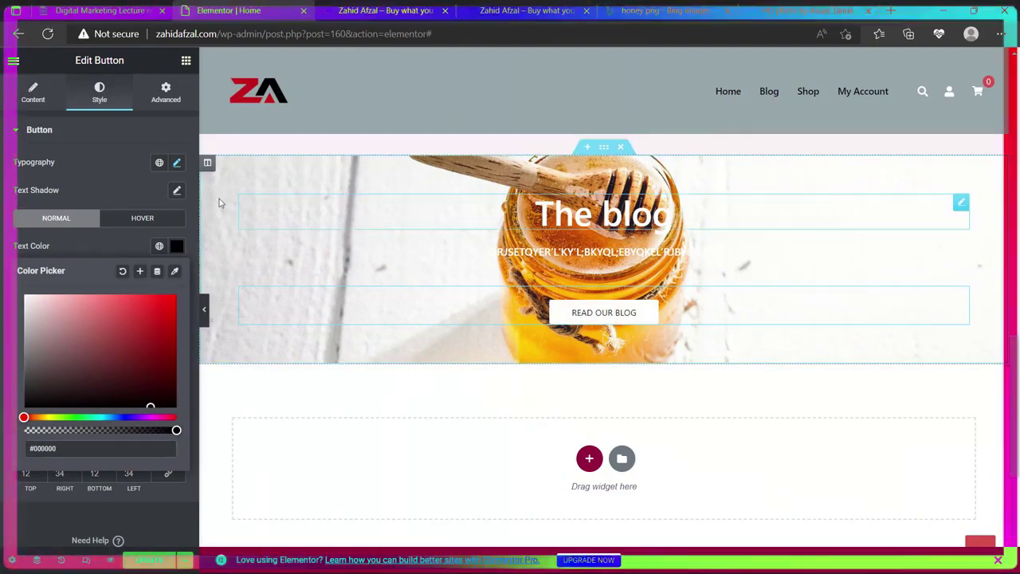
{"action": "scroll", "coordinate": [644, 325], "scroll_direction": "down", "scroll_amount": 2}
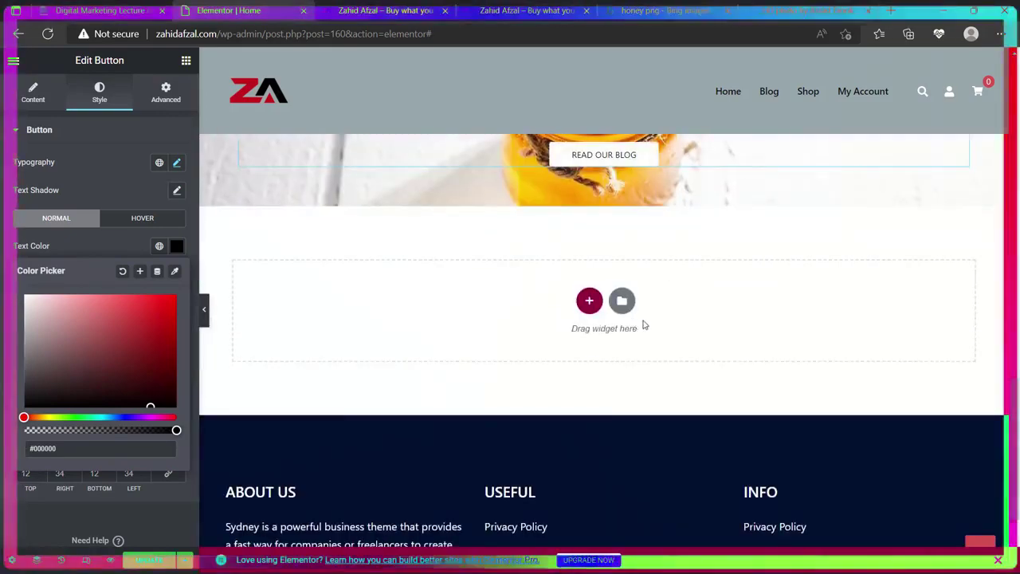
{"action": "scroll", "coordinate": [638, 326], "scroll_direction": "up", "scroll_amount": 10}
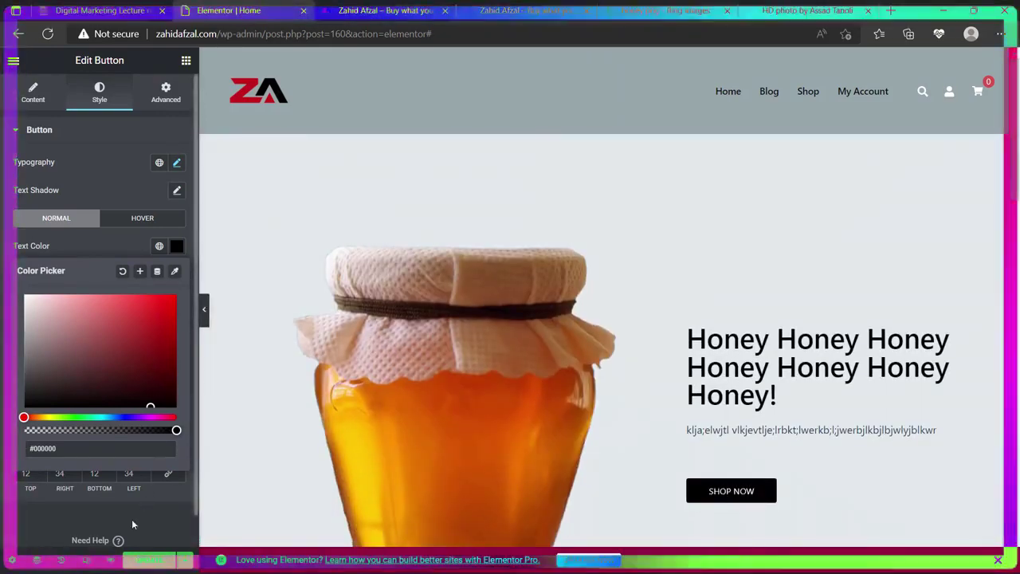
Preview the home page live, scroll through it, then return to the Elementor editor tab.
{"action": "key", "text": "Escape"}
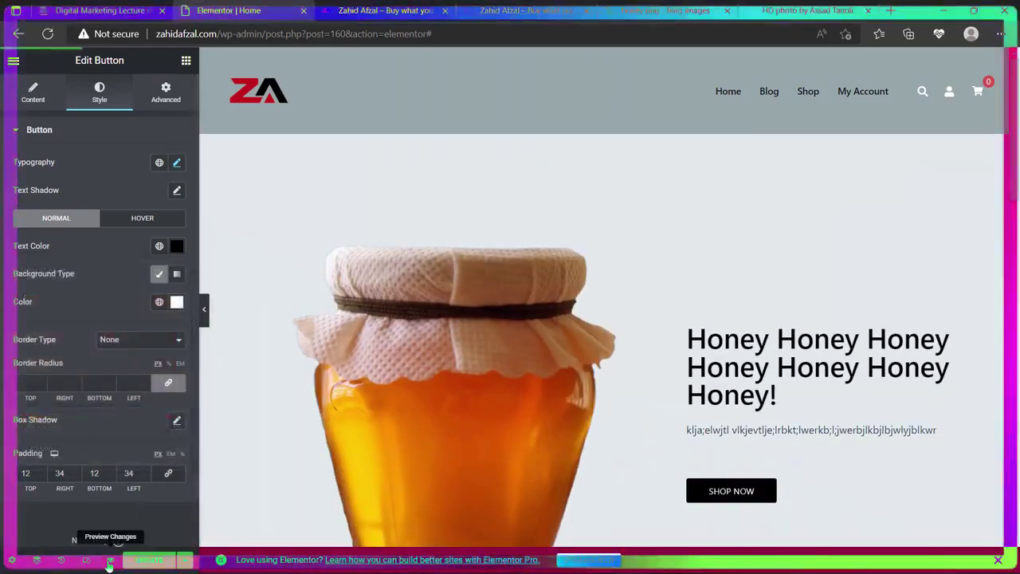
{"action": "left_click", "coordinate": [110, 561]}
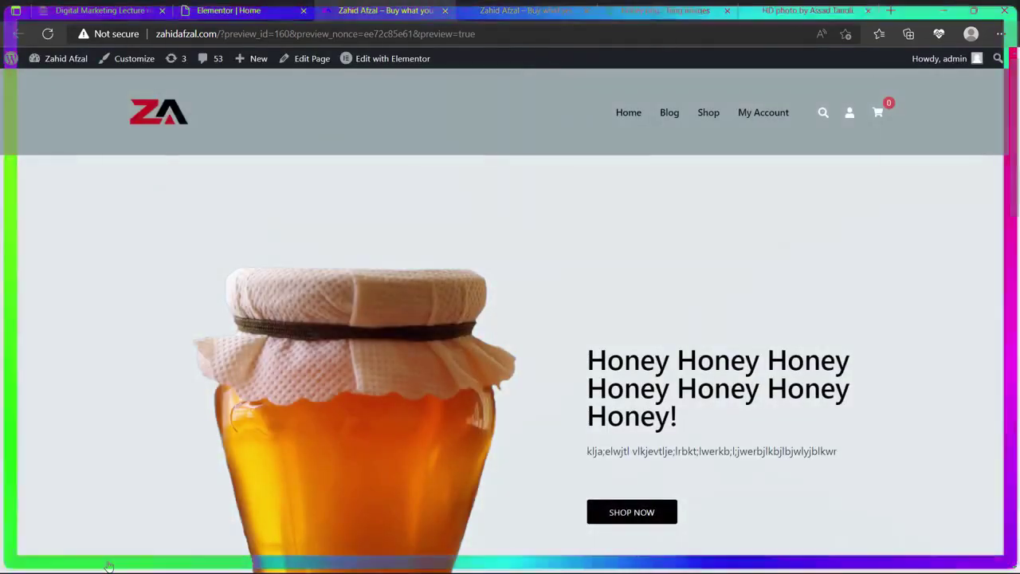
{"action": "scroll", "coordinate": [190, 479], "scroll_direction": "down", "scroll_amount": 4}
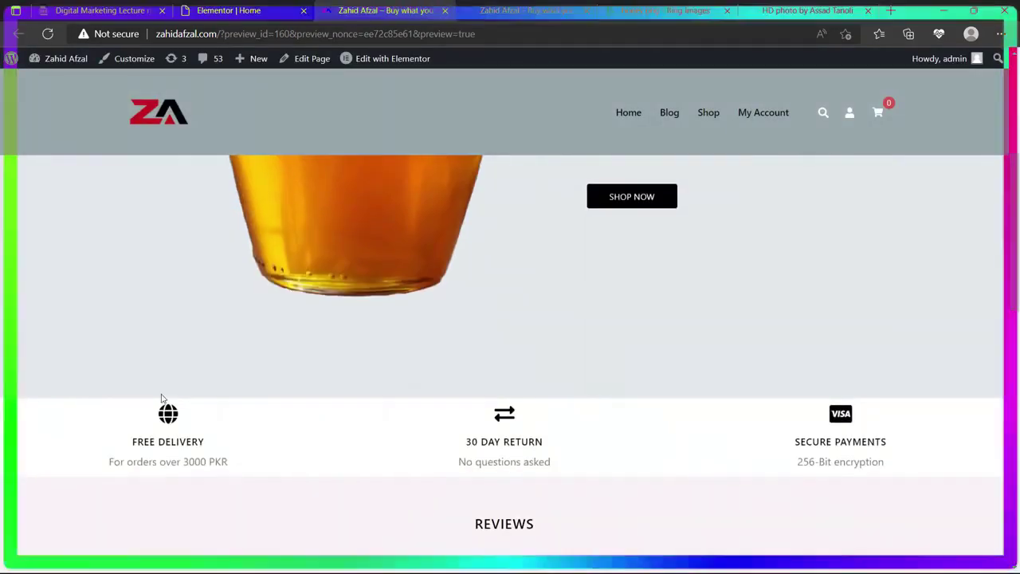
{"action": "scroll", "coordinate": [296, 398], "scroll_direction": "up", "scroll_amount": 2}
{"action": "scroll", "coordinate": [315, 359], "scroll_direction": "down", "scroll_amount": 1}
{"action": "scroll", "coordinate": [508, 348], "scroll_direction": "down", "scroll_amount": 5}
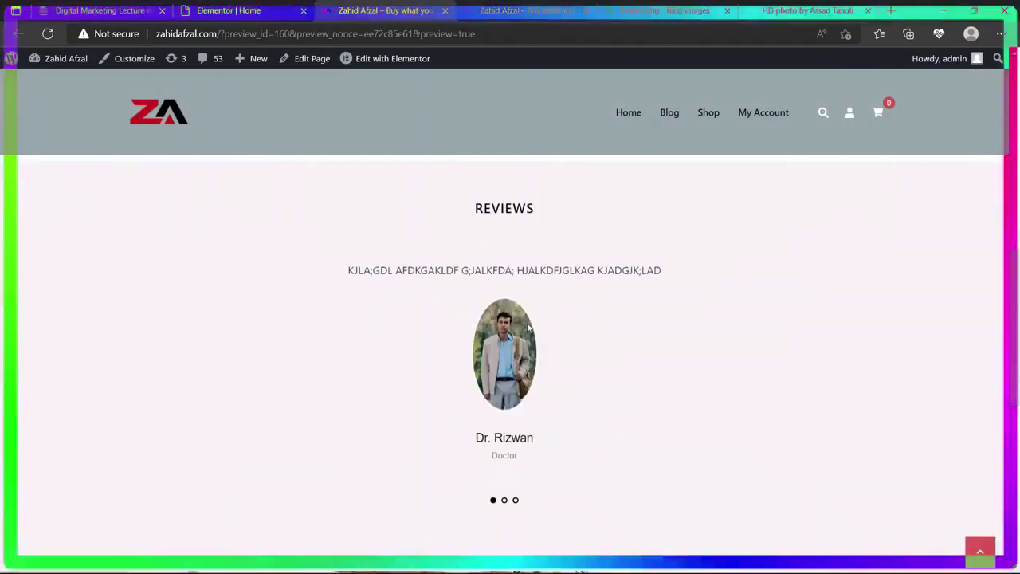
{"action": "scroll", "coordinate": [521, 396], "scroll_direction": "down", "scroll_amount": 5}
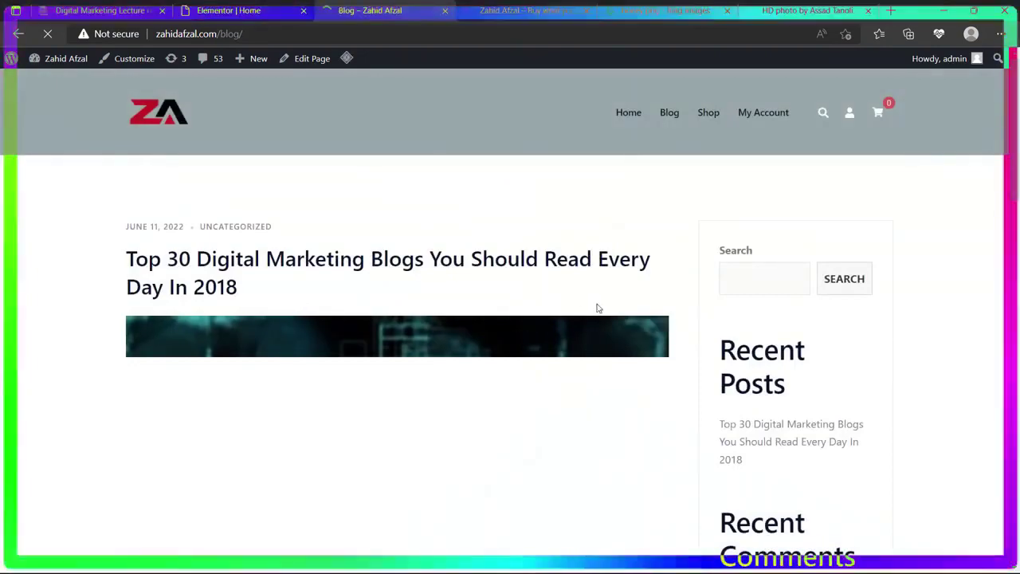
{"action": "scroll", "coordinate": [342, 314], "scroll_direction": "down", "scroll_amount": 1}
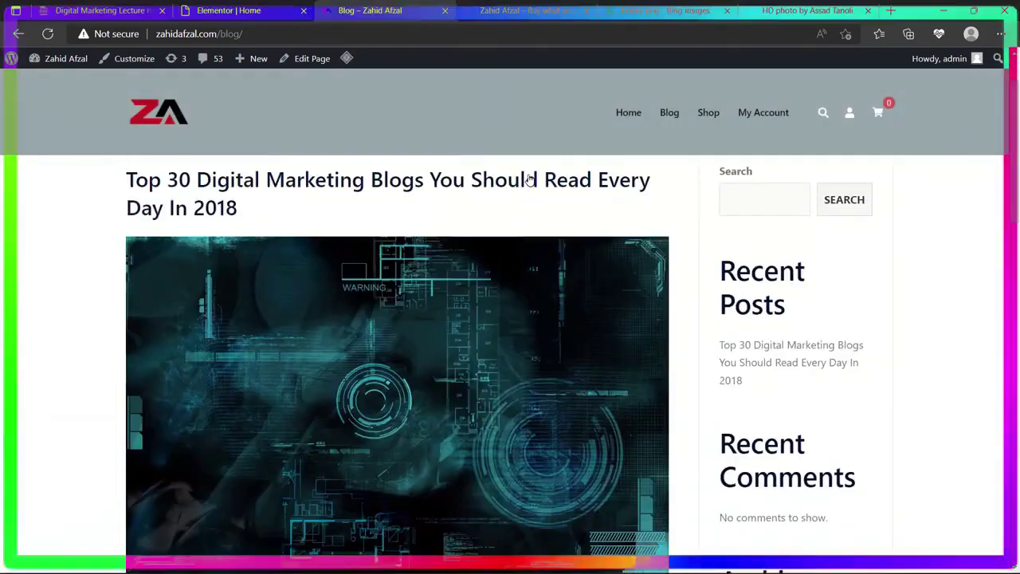
{"action": "scroll", "coordinate": [161, 305], "scroll_direction": "down", "scroll_amount": 5}
{"action": "scroll", "coordinate": [180, 464], "scroll_direction": "up", "scroll_amount": 7}
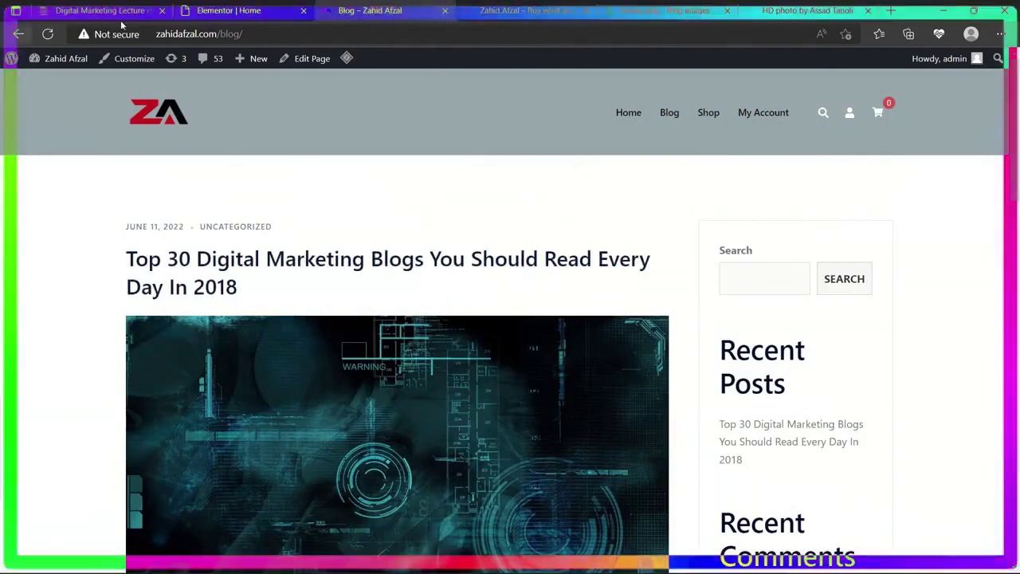
{"action": "left_click", "coordinate": [205, 8]}
{"action": "scroll", "coordinate": [608, 430], "scroll_direction": "down", "scroll_amount": 5}
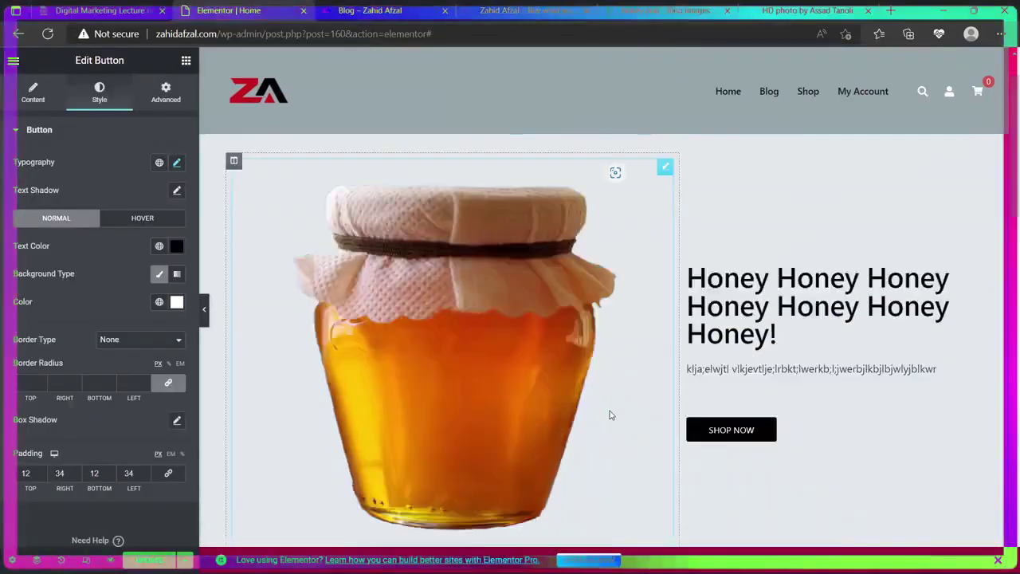
Set 'The blog' heading's text colour to black.
{"action": "scroll", "coordinate": [614, 415], "scroll_direction": "down", "scroll_amount": 8}
{"action": "scroll", "coordinate": [847, 294], "scroll_direction": "up", "scroll_amount": 10}
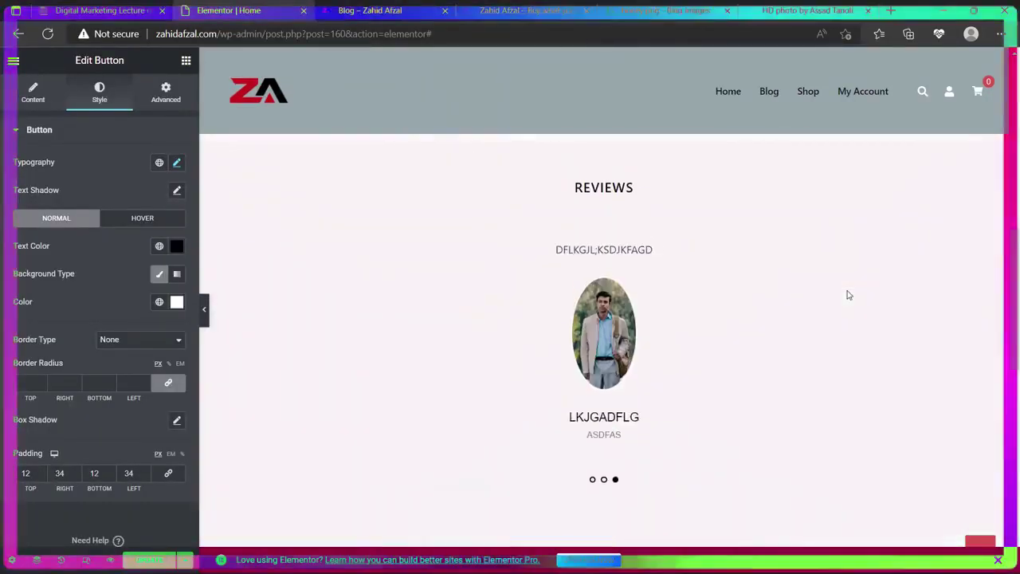
{"action": "scroll", "coordinate": [848, 294], "scroll_direction": "up", "scroll_amount": 4}
{"action": "scroll", "coordinate": [837, 293], "scroll_direction": "down", "scroll_amount": 5}
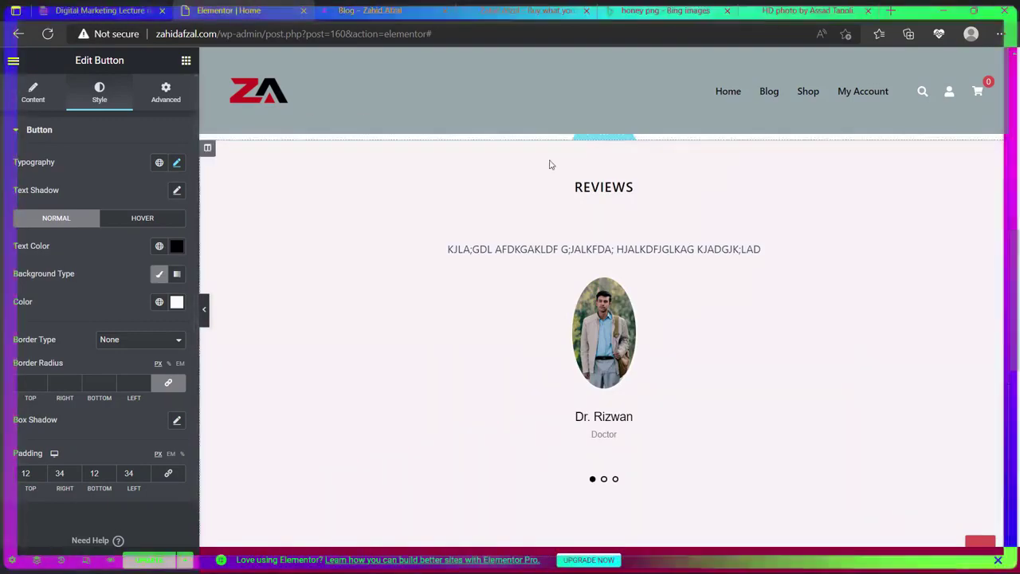
{"action": "scroll", "coordinate": [550, 175], "scroll_direction": "down", "scroll_amount": 5}
{"action": "scroll", "coordinate": [552, 209], "scroll_direction": "down", "scroll_amount": 2}
{"action": "scroll", "coordinate": [555, 214], "scroll_direction": "up", "scroll_amount": 3}
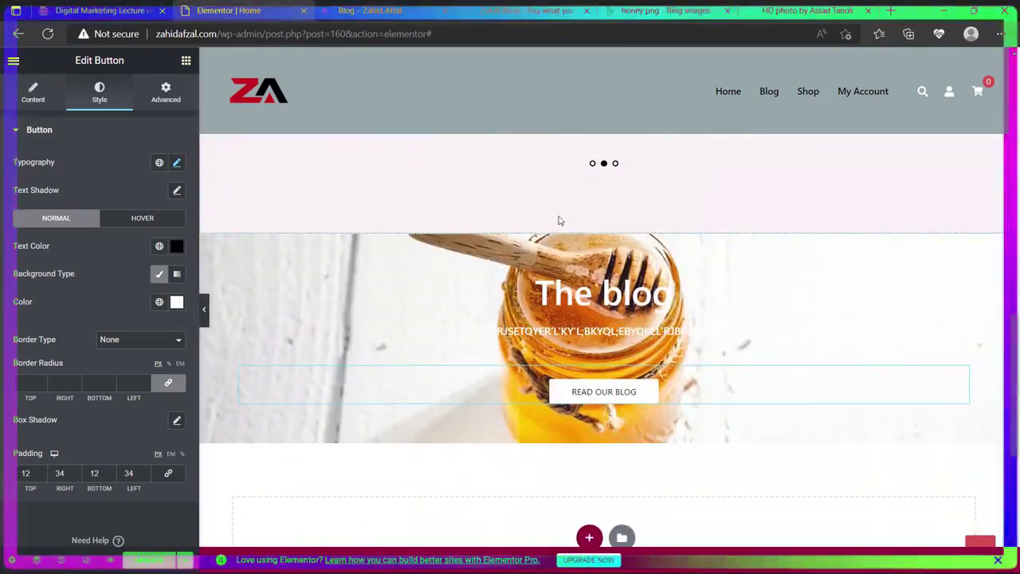
{"action": "left_click", "coordinate": [605, 285]}
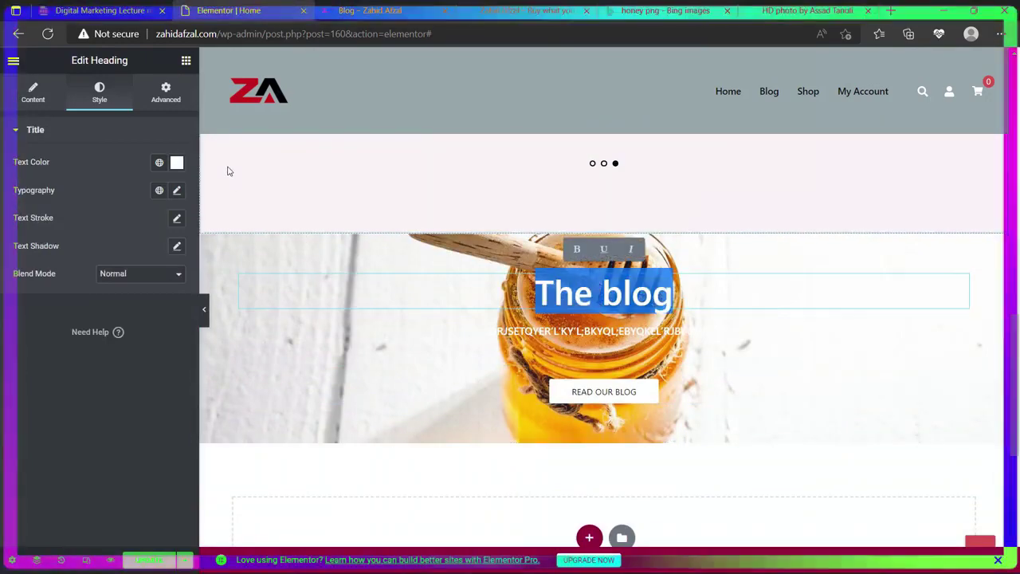
{"action": "left_click", "coordinate": [176, 163]}
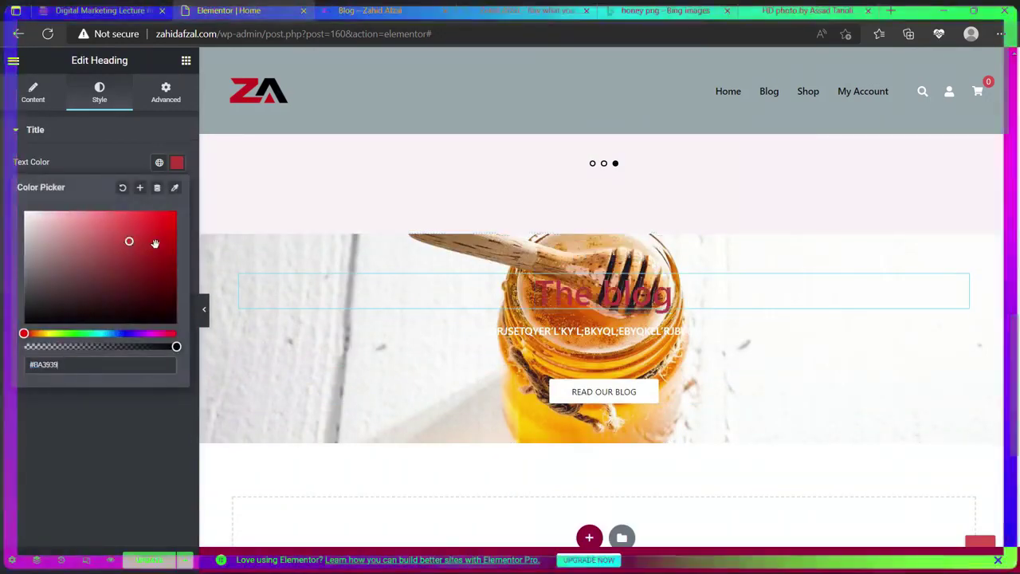
Check the subtitle's text colour, reselect the heading and review the sections below the carousel.
{"action": "left_click_drag", "start_coordinate": [487, 331], "coordinate": [721, 331]}
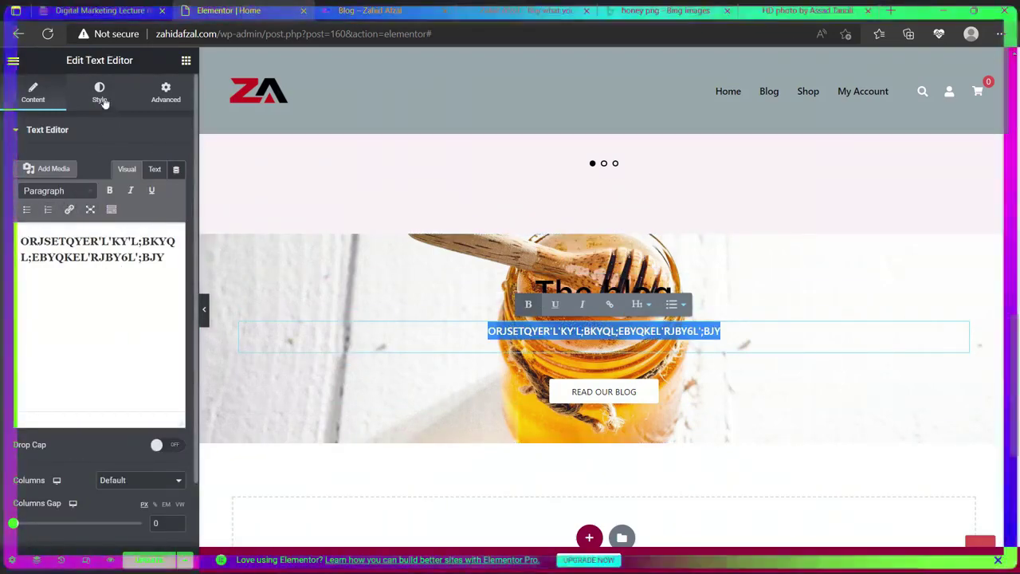
{"action": "left_click", "coordinate": [102, 95]}
{"action": "left_click", "coordinate": [178, 193]}
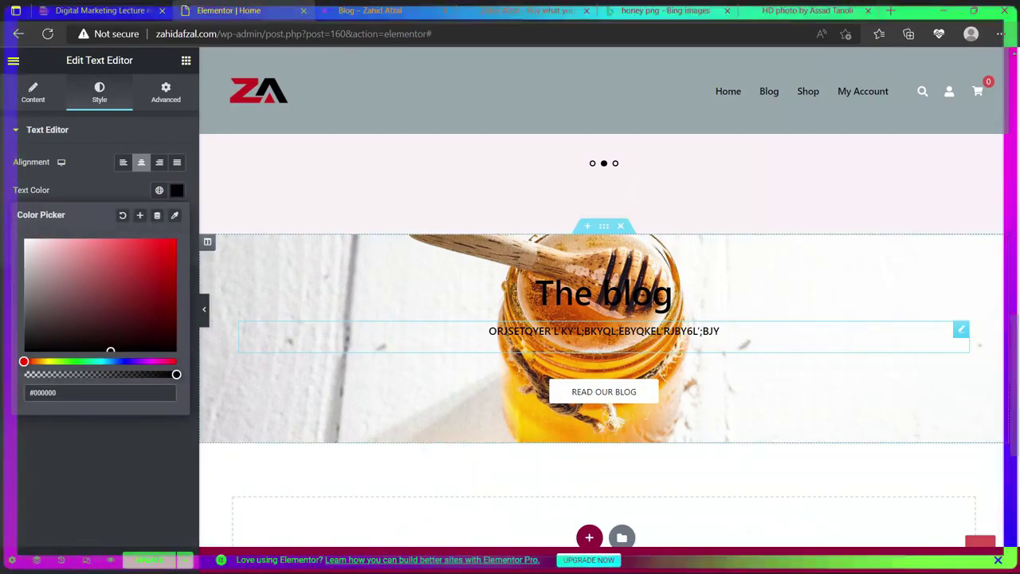
{"action": "left_click", "coordinate": [630, 288]}
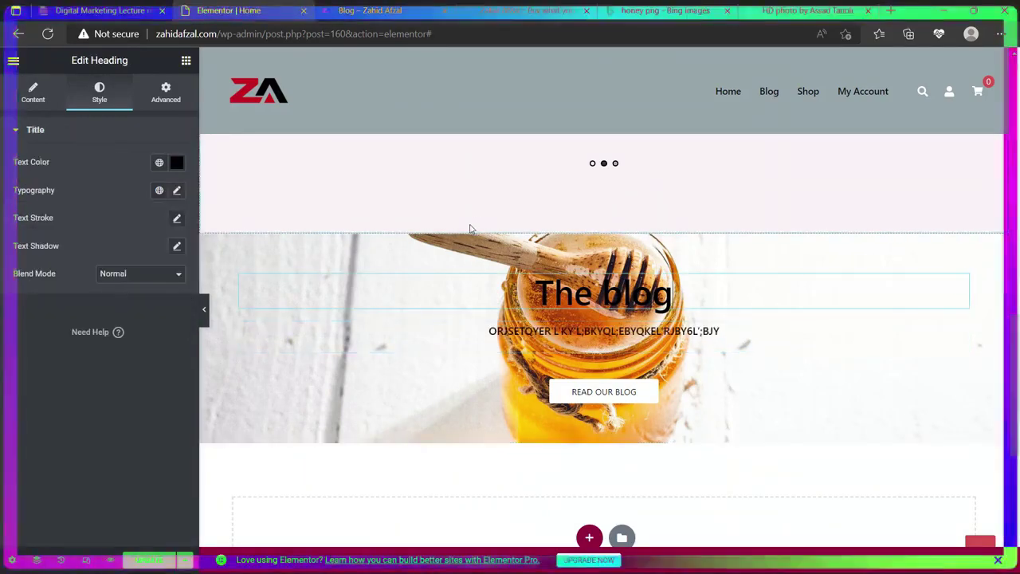
{"action": "scroll", "coordinate": [490, 230], "scroll_direction": "down", "scroll_amount": 4}
{"action": "scroll", "coordinate": [489, 231], "scroll_direction": "up", "scroll_amount": 4}
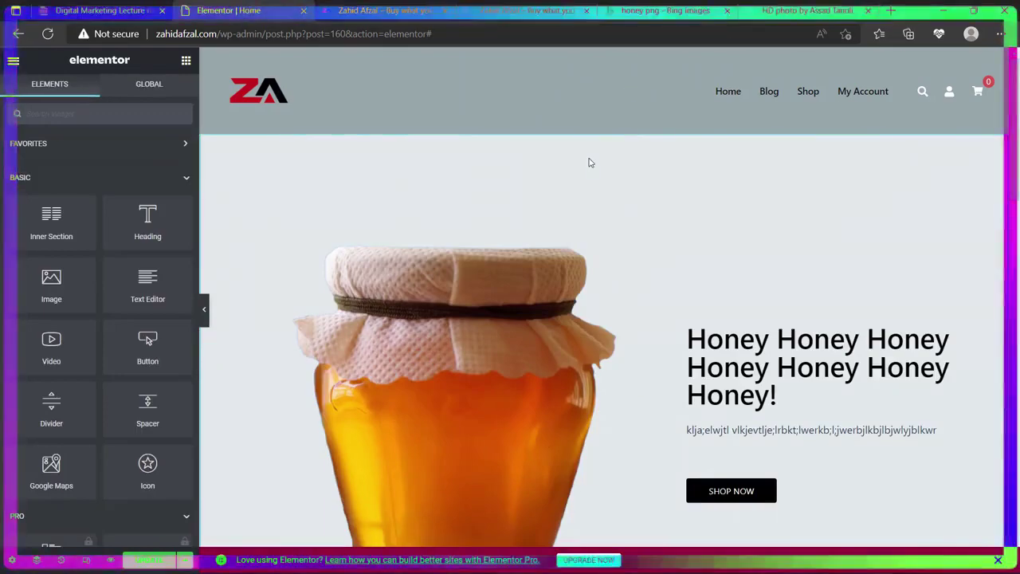
{"action": "scroll", "coordinate": [590, 162], "scroll_direction": "down", "scroll_amount": 10}
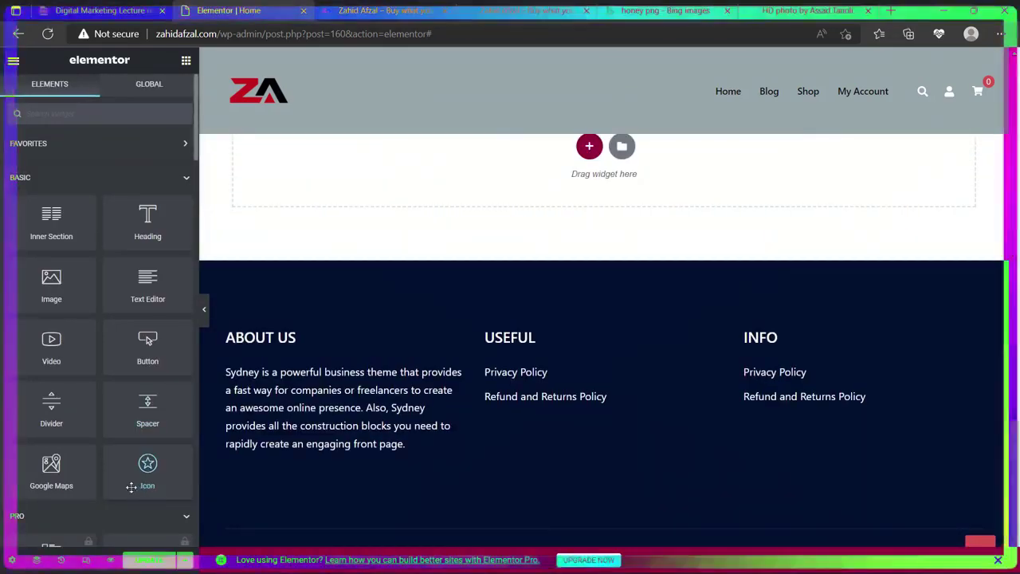
{"action": "scroll", "coordinate": [587, 188], "scroll_direction": "up", "scroll_amount": 10}
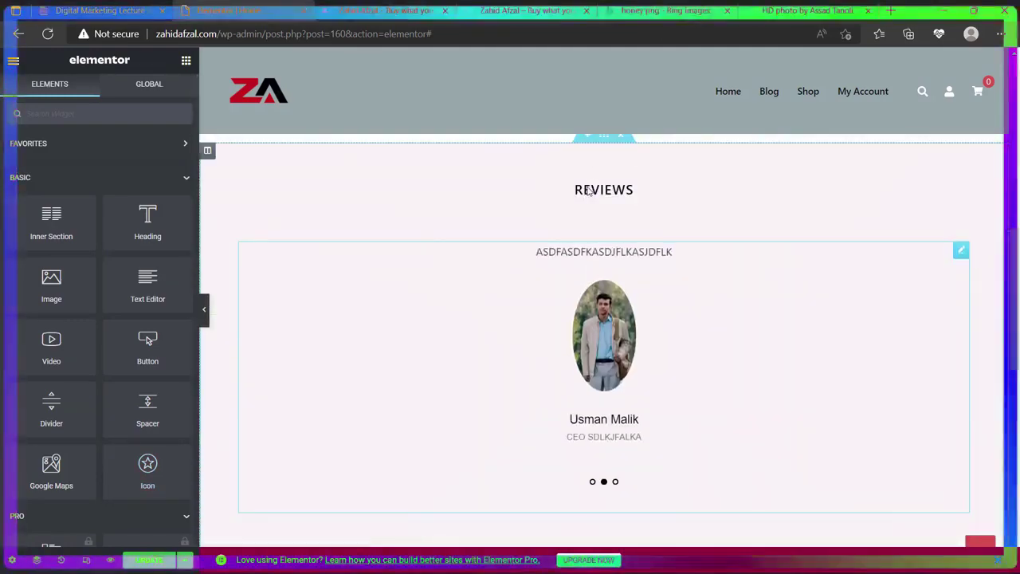
{"action": "scroll", "coordinate": [586, 191], "scroll_direction": "down", "scroll_amount": 2}
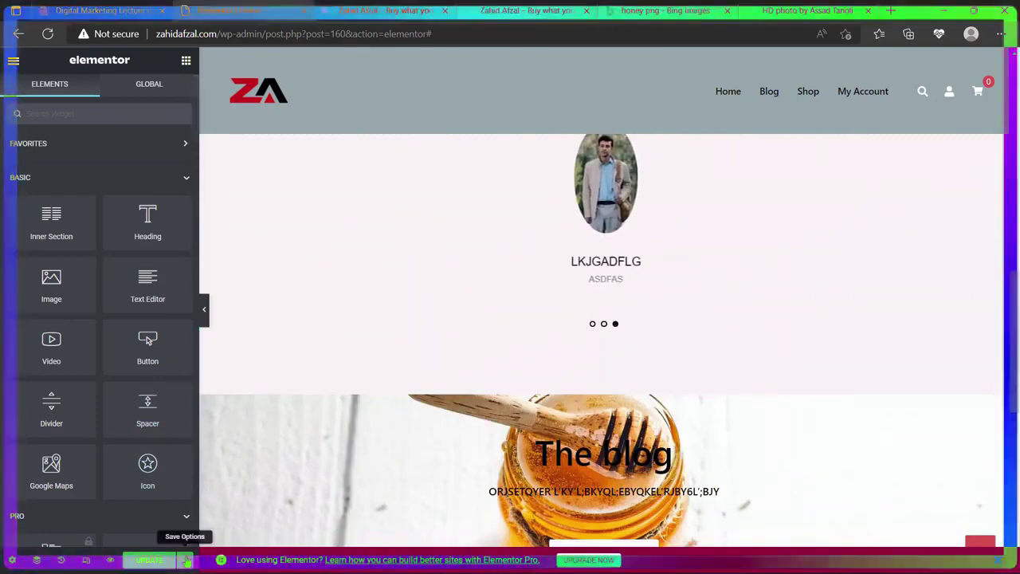
Look at the Update button's Save Options, then publish the home page with Update.
{"action": "left_click", "coordinate": [186, 560]}
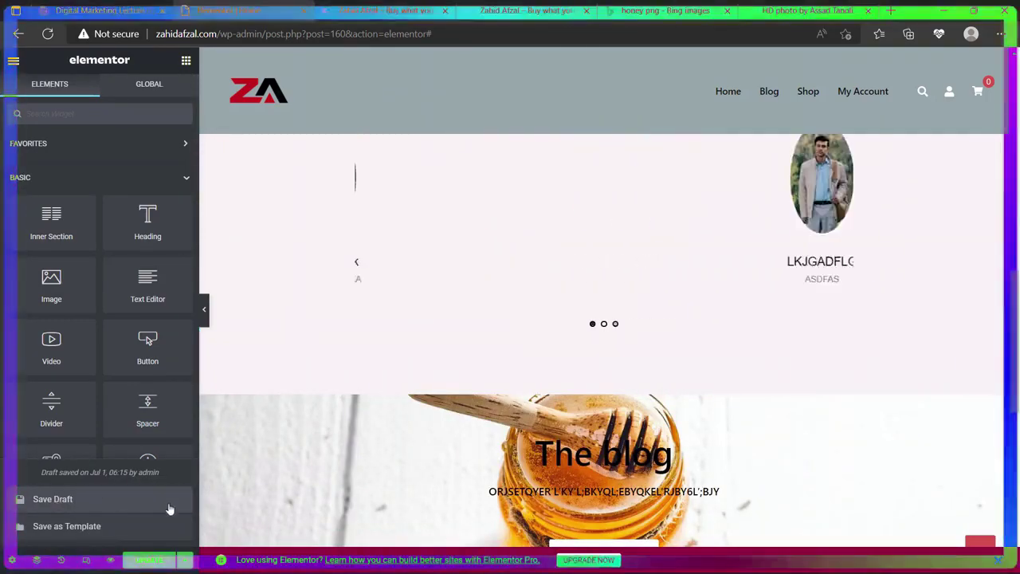
{"action": "left_click", "coordinate": [188, 560]}
{"action": "left_click", "coordinate": [188, 560]}
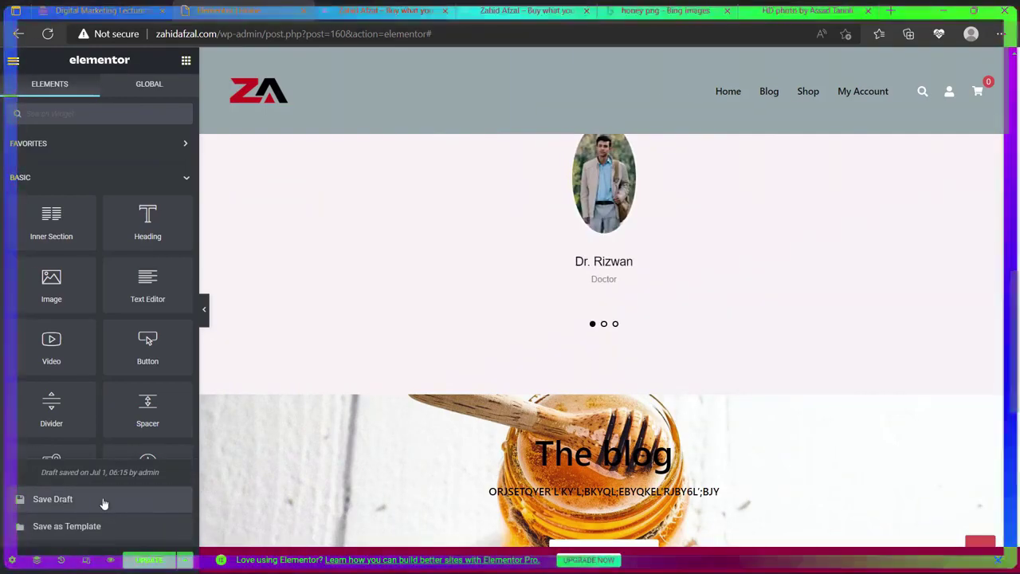
{"action": "left_click", "coordinate": [188, 560]}
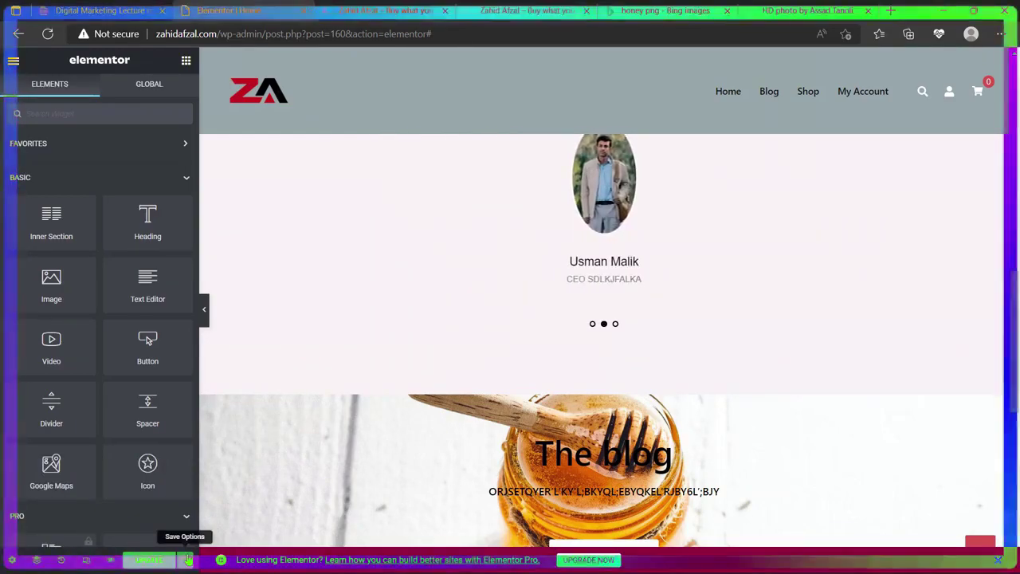
{"action": "left_click", "coordinate": [162, 562]}
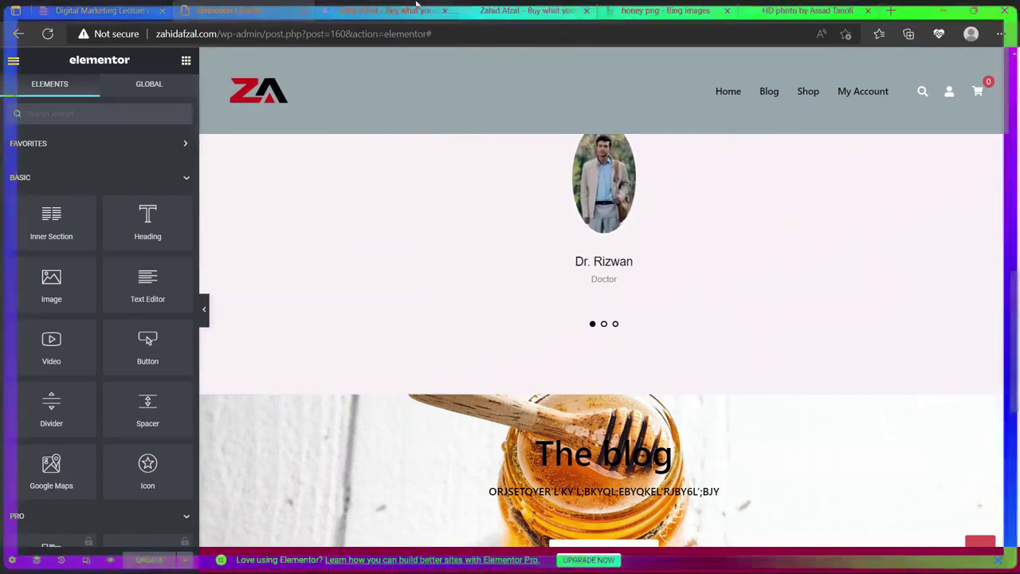
{"action": "left_click", "coordinate": [536, 10]}
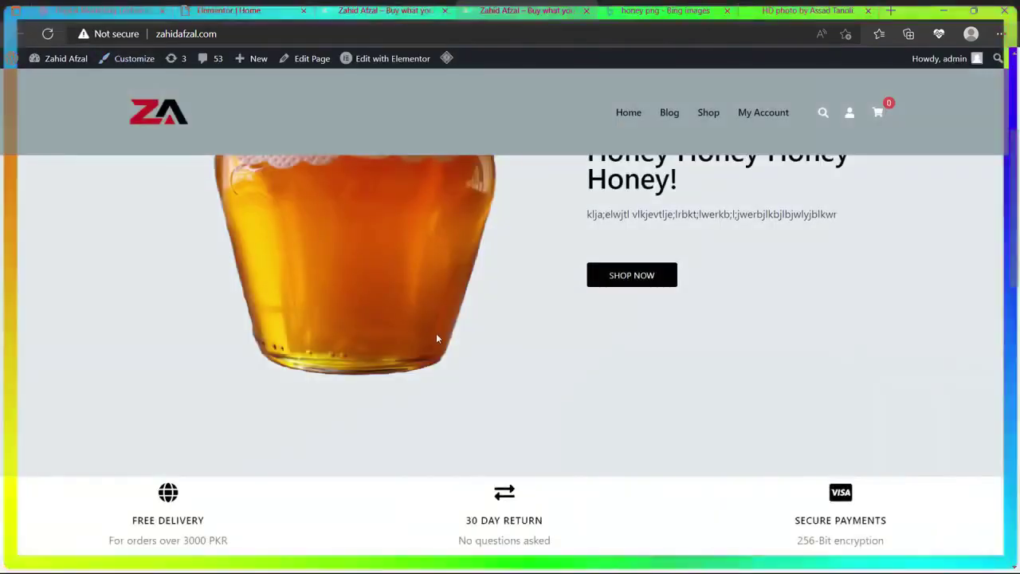
{"action": "scroll", "coordinate": [425, 364], "scroll_direction": "down", "scroll_amount": 10}
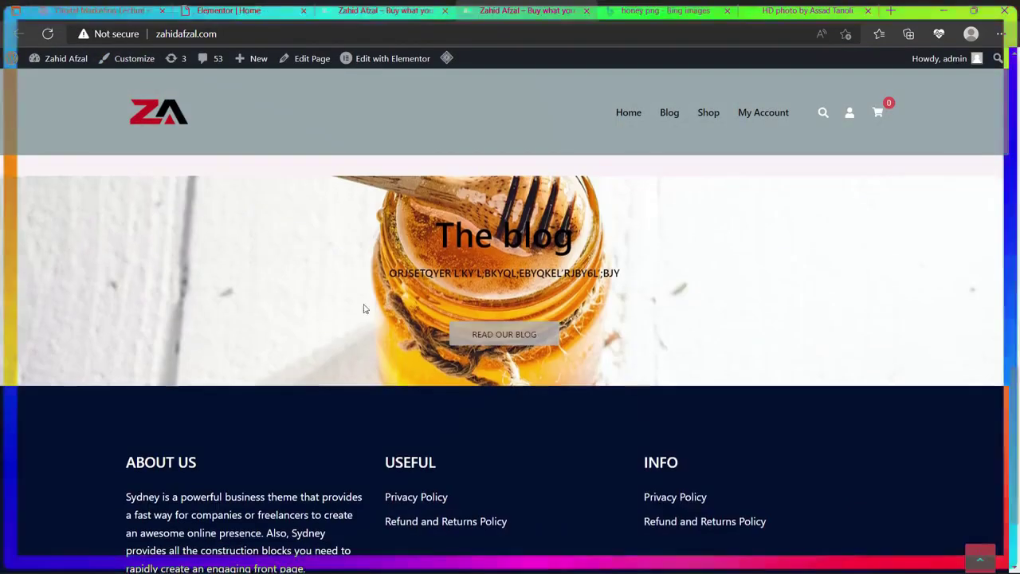
{"action": "scroll", "coordinate": [490, 419], "scroll_direction": "up", "scroll_amount": 5}
{"action": "scroll", "coordinate": [489, 419], "scroll_direction": "down", "scroll_amount": 5}
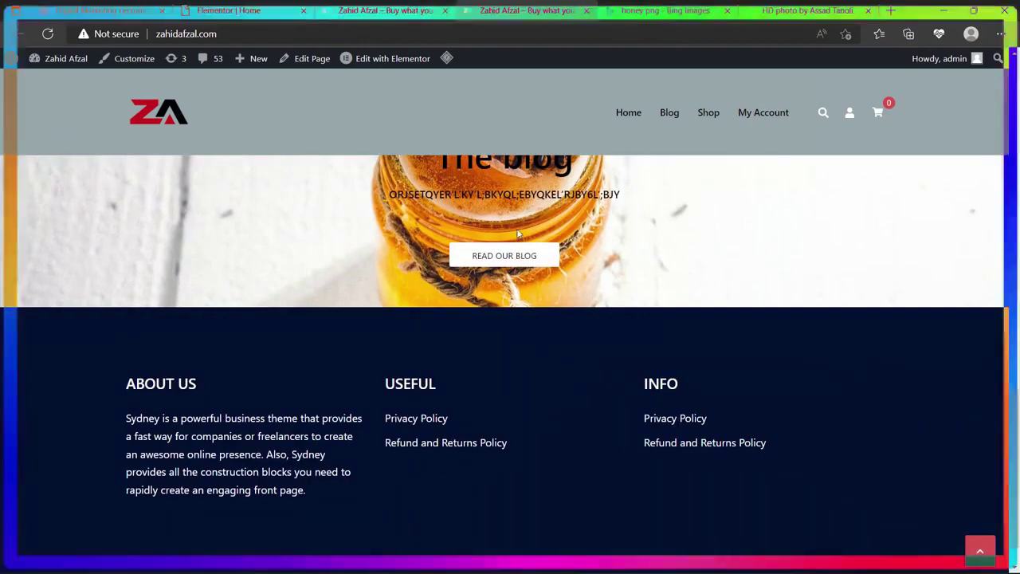
{"action": "scroll", "coordinate": [483, 269], "scroll_direction": "up", "scroll_amount": 7}
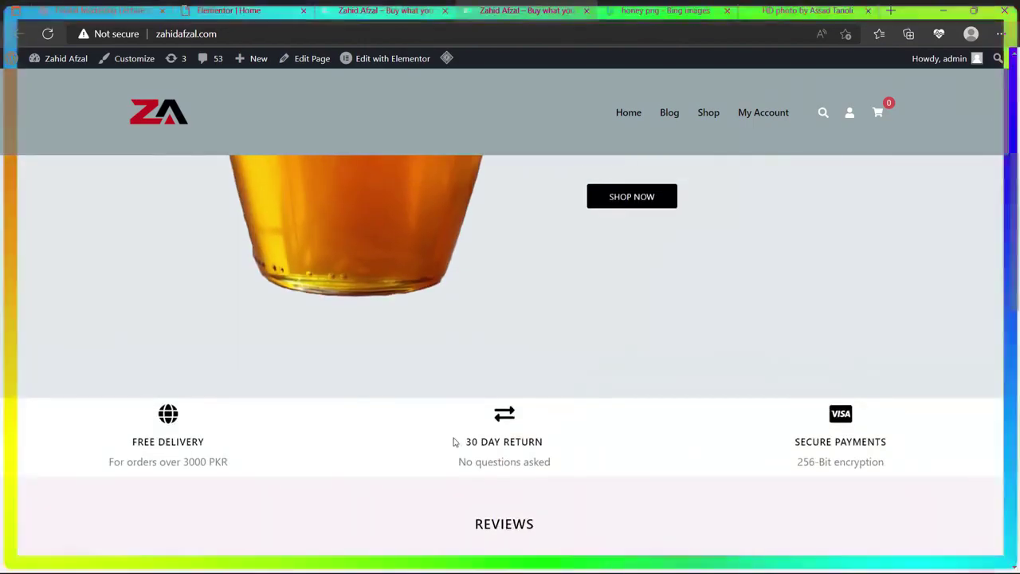
{"action": "scroll", "coordinate": [614, 435], "scroll_direction": "up", "scroll_amount": 3}
{"action": "scroll", "coordinate": [260, 418], "scroll_direction": "up", "scroll_amount": 1}
{"action": "scroll", "coordinate": [263, 419], "scroll_direction": "up", "scroll_amount": 2}
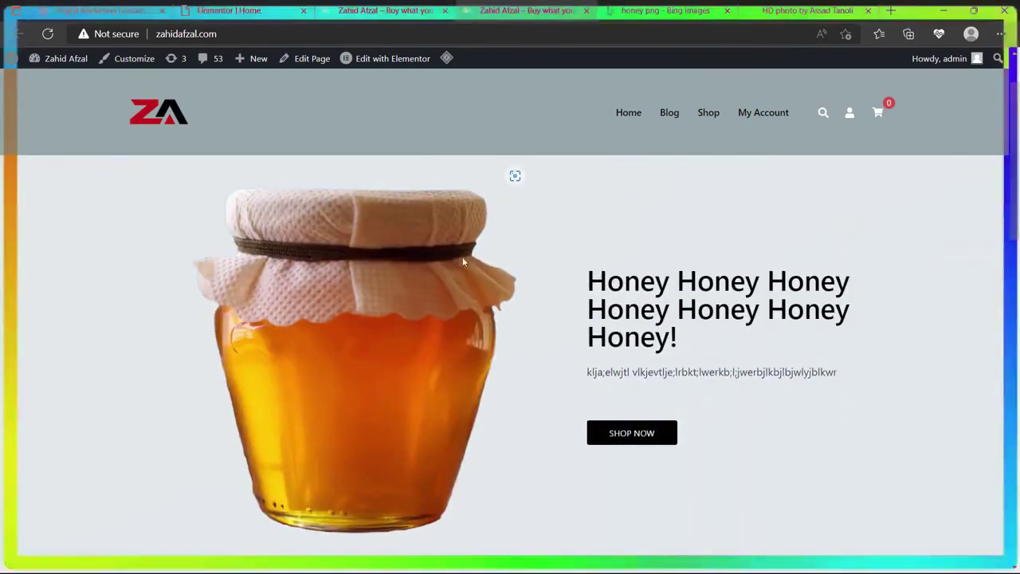
{"action": "left_click", "coordinate": [622, 435]}
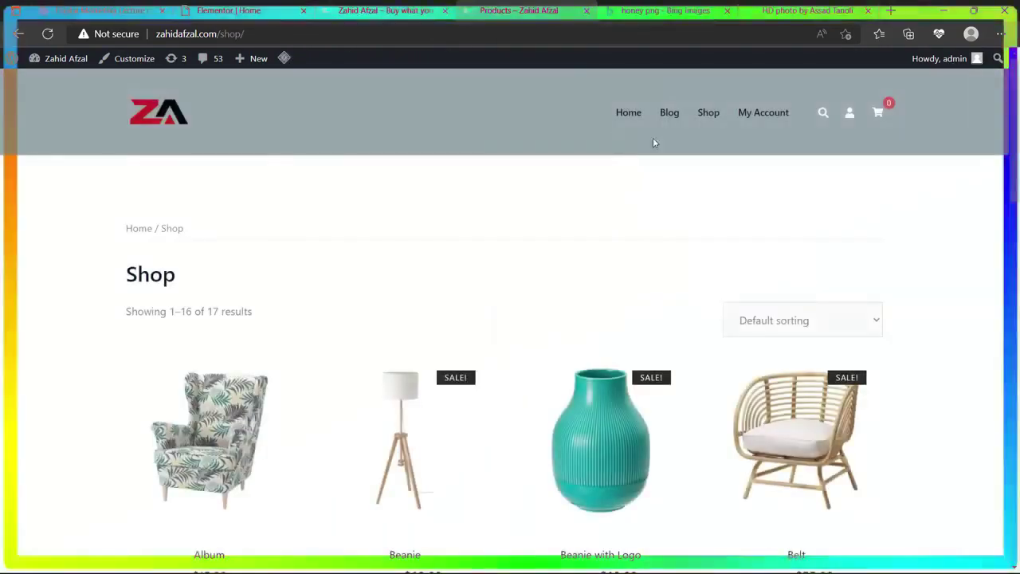
{"action": "scroll", "coordinate": [492, 388], "scroll_direction": "down", "scroll_amount": 4}
{"action": "scroll", "coordinate": [492, 389], "scroll_direction": "up", "scroll_amount": 4}
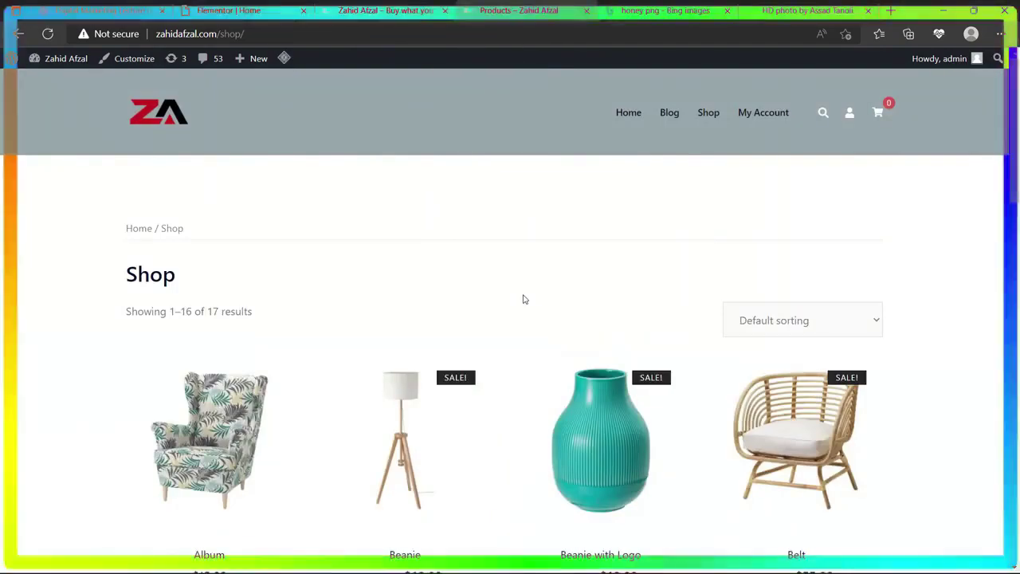
{"action": "key", "text": "ctrl+shift+Tab"}
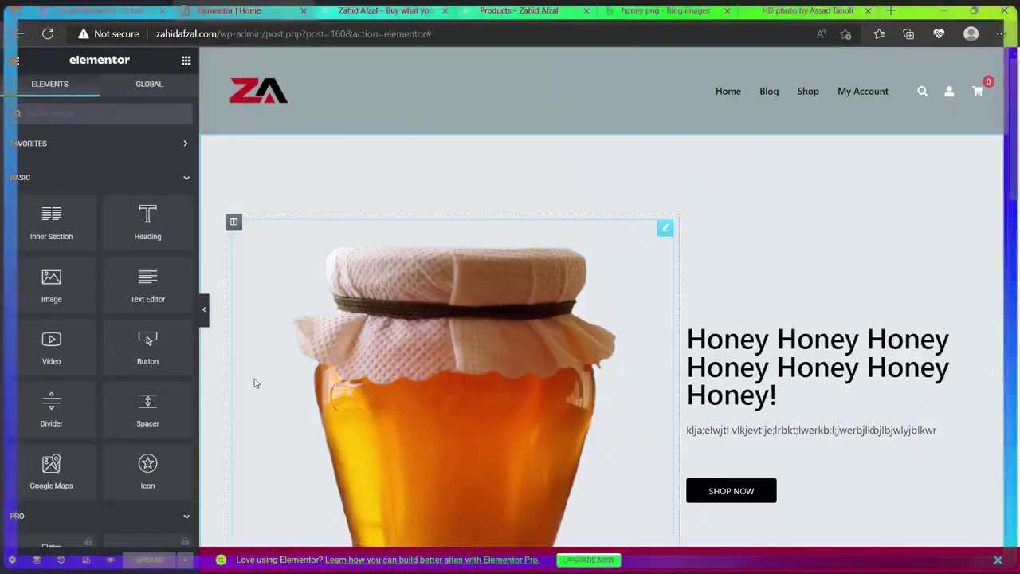
Turn on responsive mode and preview the home page at tablet width.
{"action": "left_click", "coordinate": [88, 561]}
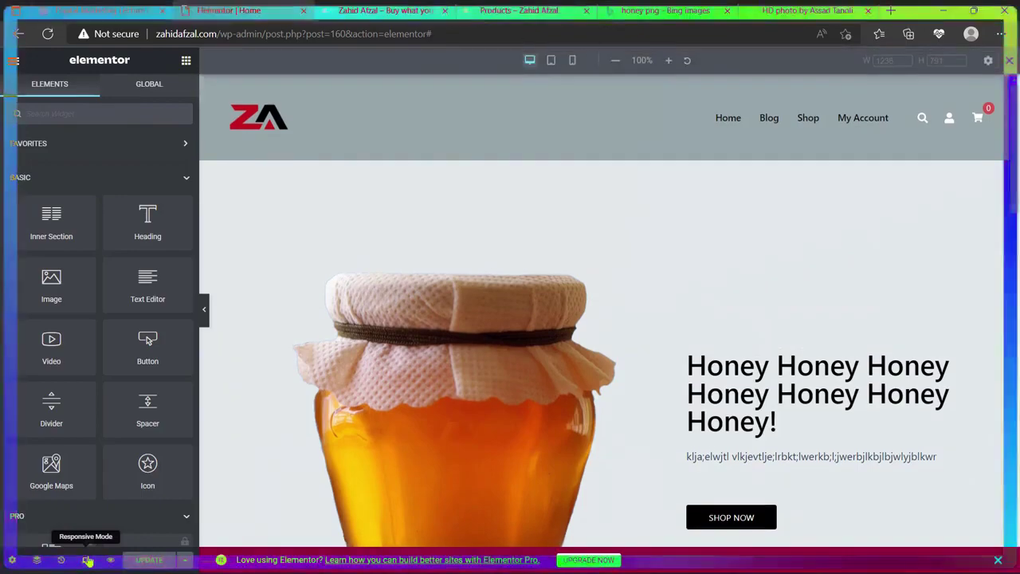
{"action": "left_click", "coordinate": [550, 61]}
{"action": "scroll", "coordinate": [643, 236], "scroll_direction": "down", "scroll_amount": 15}
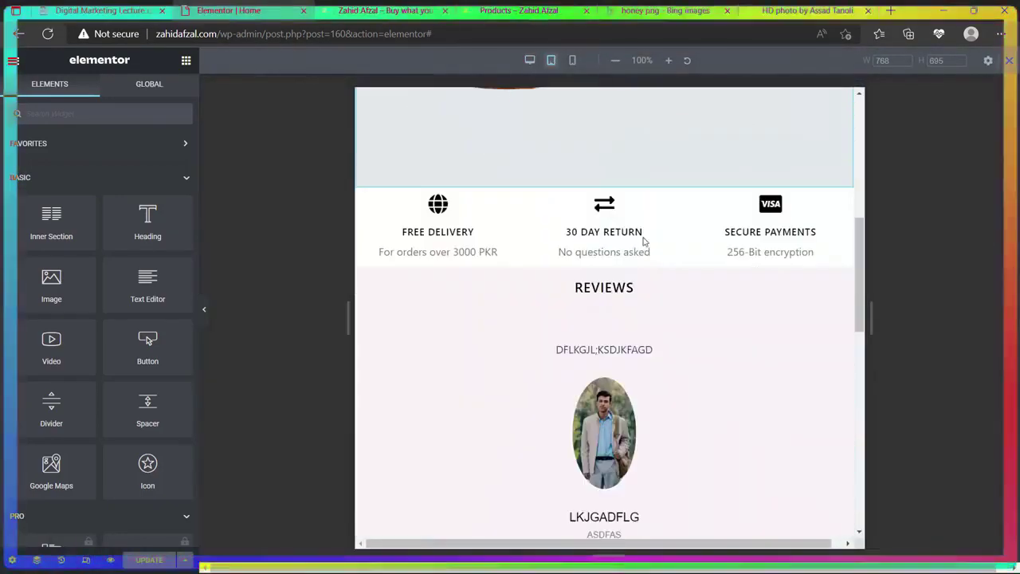
{"action": "scroll", "coordinate": [644, 311], "scroll_direction": "down", "scroll_amount": 2}
{"action": "scroll", "coordinate": [642, 319], "scroll_direction": "up", "scroll_amount": 17}
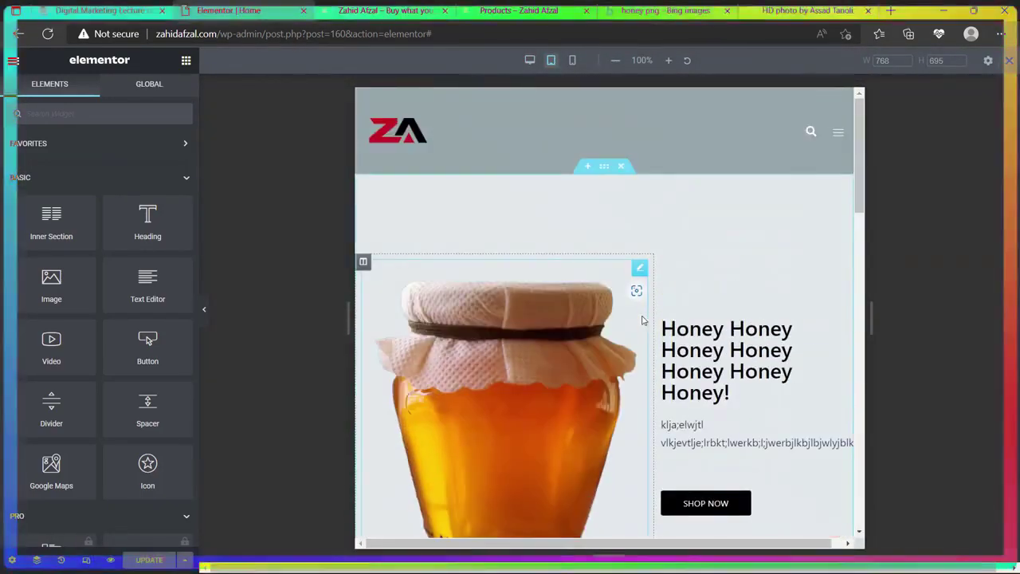
Preview the home page at 360 px mobile width with the hero stacked.
{"action": "left_click", "coordinate": [572, 61]}
{"action": "scroll", "coordinate": [583, 247], "scroll_direction": "down", "scroll_amount": 15}
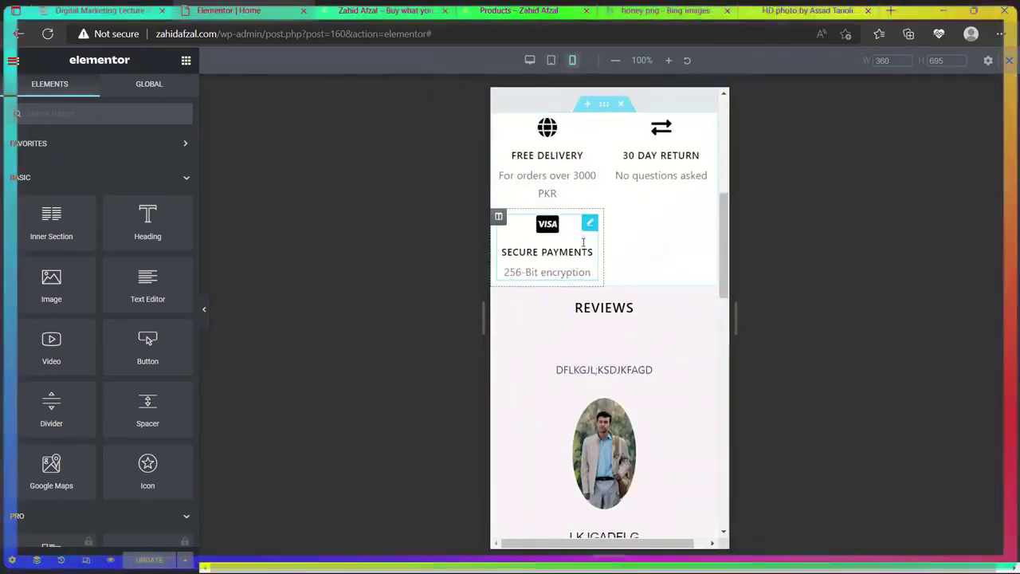
{"action": "scroll", "coordinate": [583, 248], "scroll_direction": "up", "scroll_amount": 15}
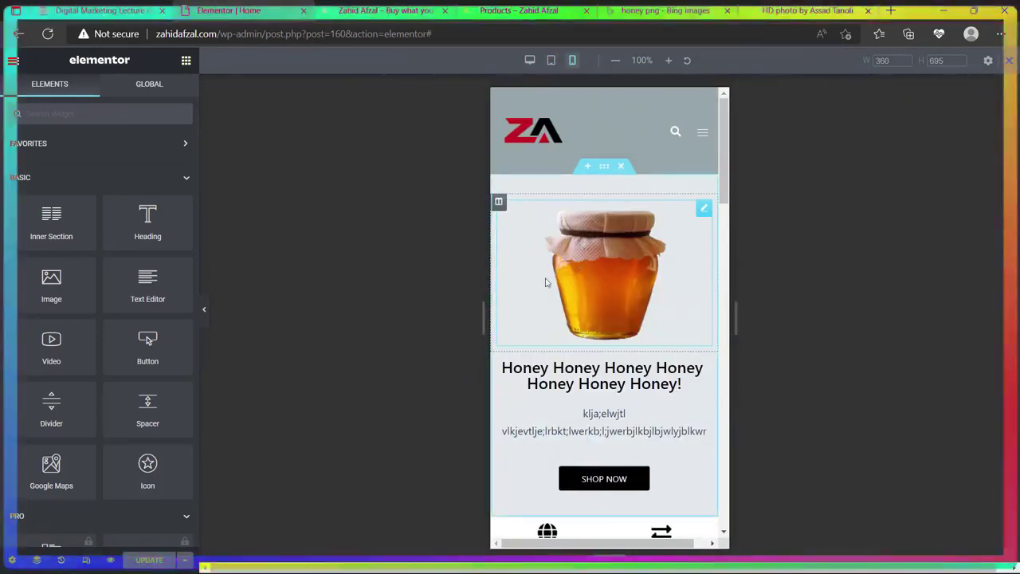
{"action": "left_click", "coordinate": [38, 560]}
Return the preview to desktop width and browse the Navigator tree.
{"action": "left_click", "coordinate": [529, 59]}
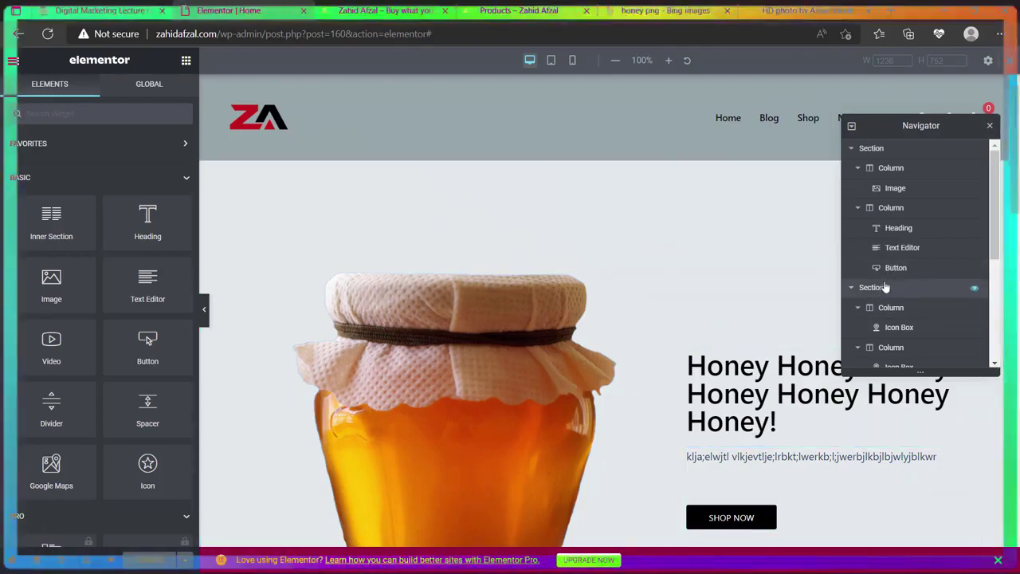
{"action": "scroll", "coordinate": [880, 293], "scroll_direction": "down", "scroll_amount": 1}
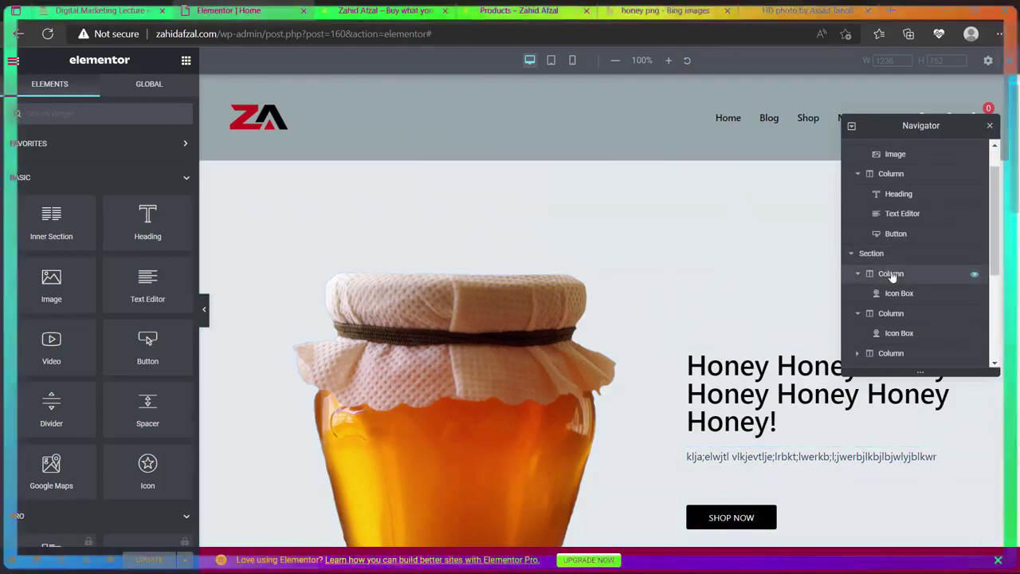
{"action": "scroll", "coordinate": [891, 275], "scroll_direction": "down", "scroll_amount": 1}
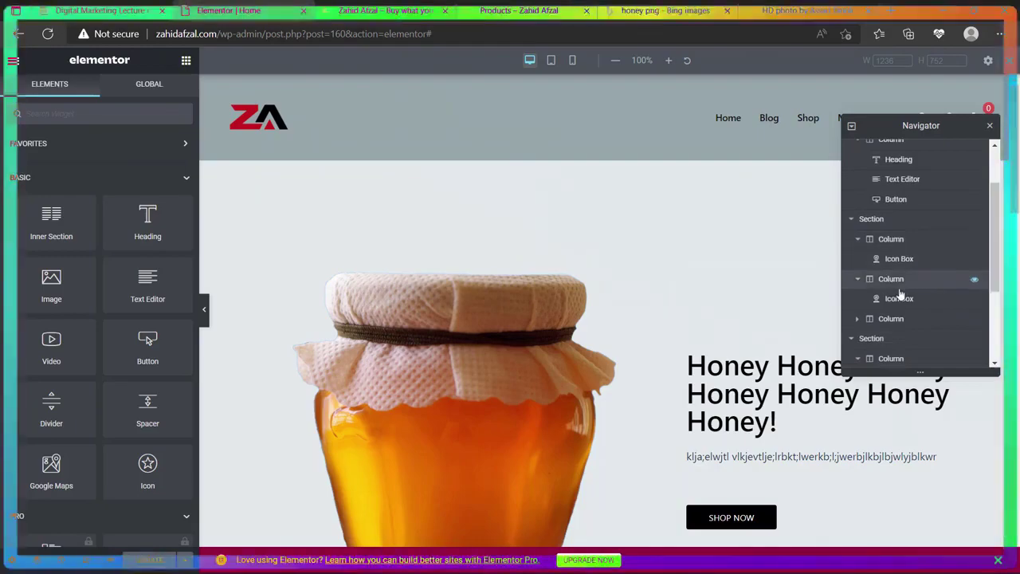
{"action": "scroll", "coordinate": [908, 298], "scroll_direction": "down", "scroll_amount": 1}
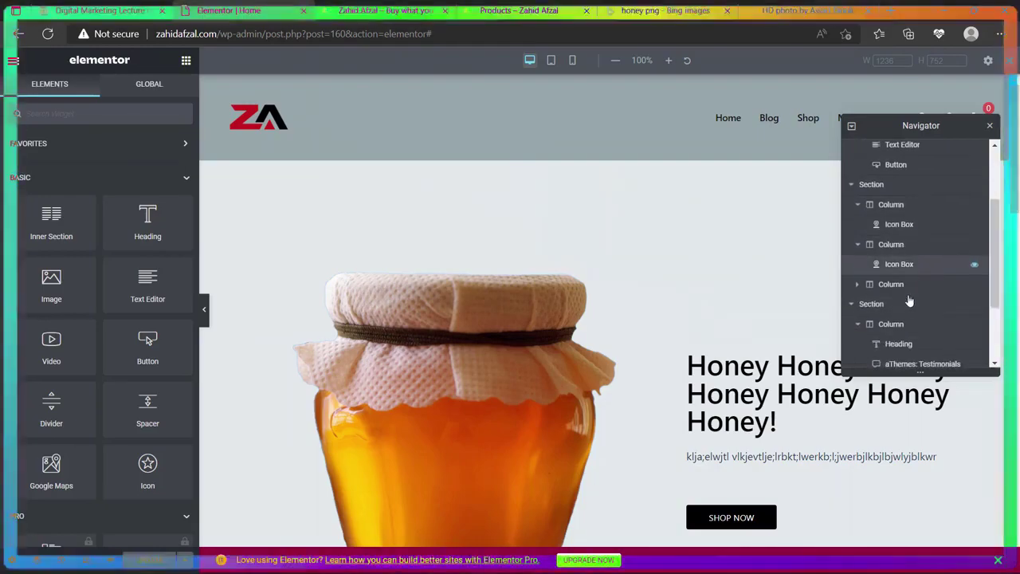
{"action": "scroll", "coordinate": [763, 302], "scroll_direction": "down", "scroll_amount": 4}
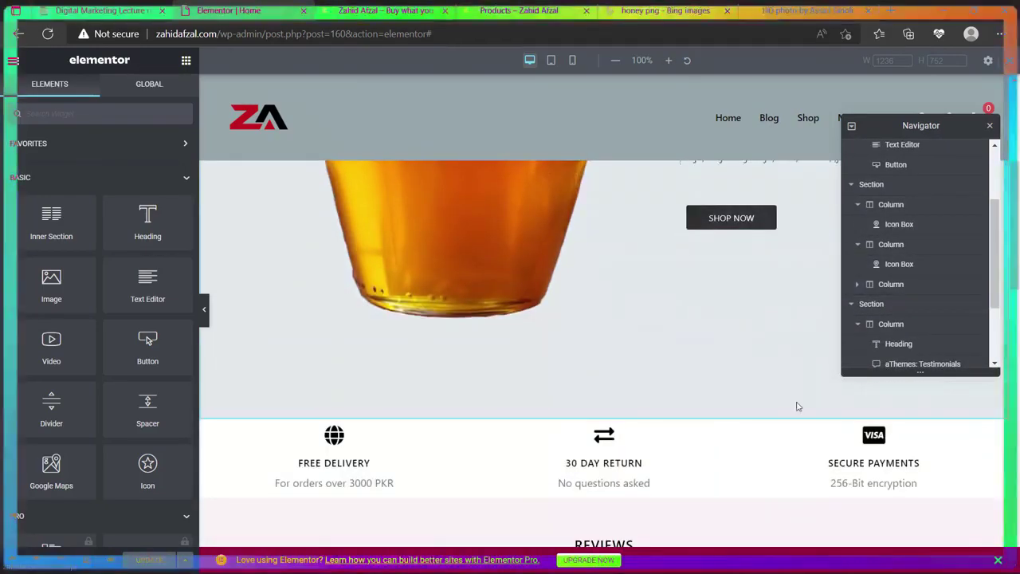
{"action": "scroll", "coordinate": [662, 389], "scroll_direction": "down", "scroll_amount": 3}
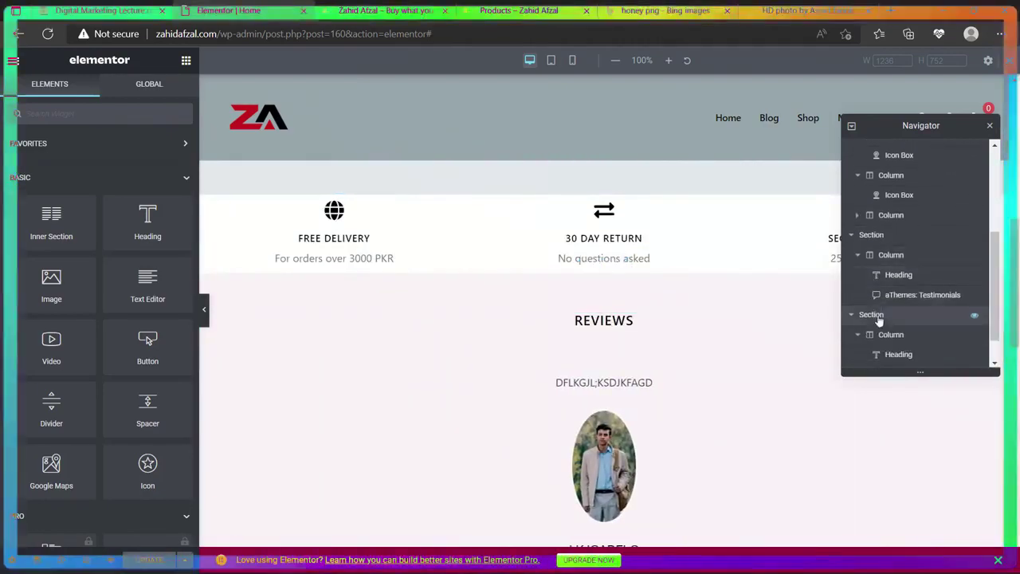
{"action": "scroll", "coordinate": [879, 319], "scroll_direction": "down", "scroll_amount": 1}
Jump to the blog section's button from the Navigator, close it, and open Page Settings.
{"action": "left_click", "coordinate": [882, 358]}
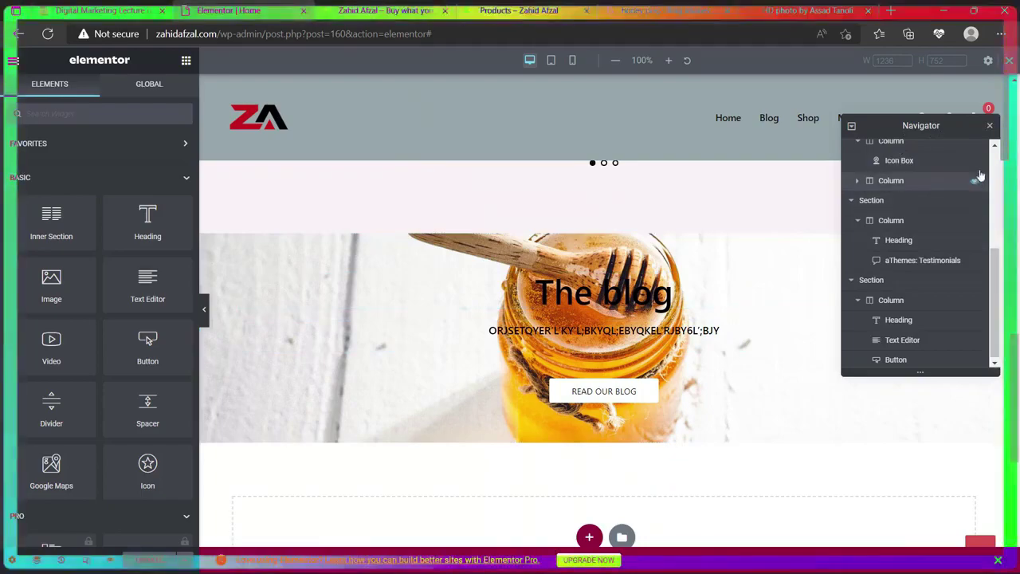
{"action": "left_click", "coordinate": [990, 126]}
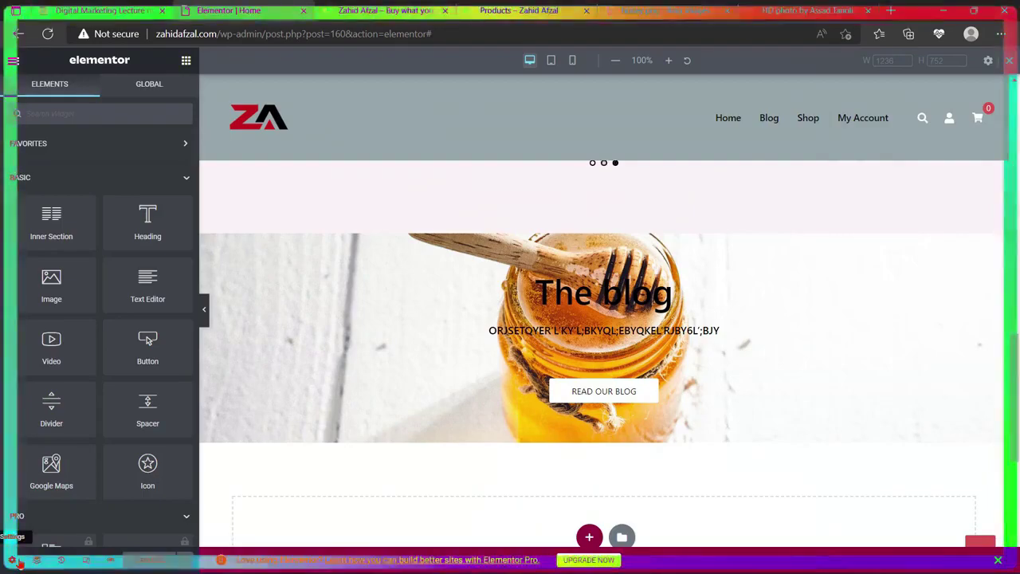
{"action": "left_click", "coordinate": [12, 560]}
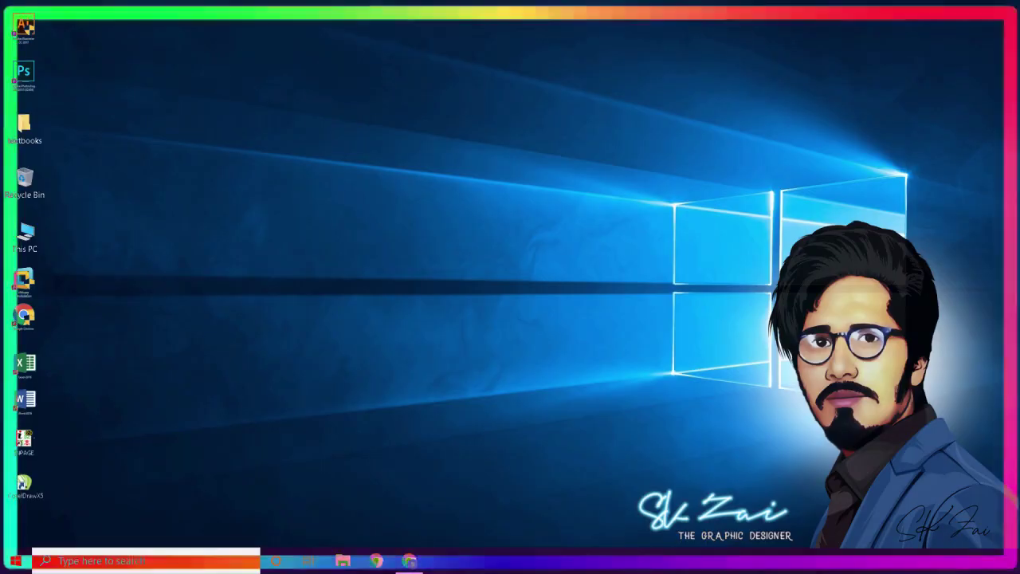